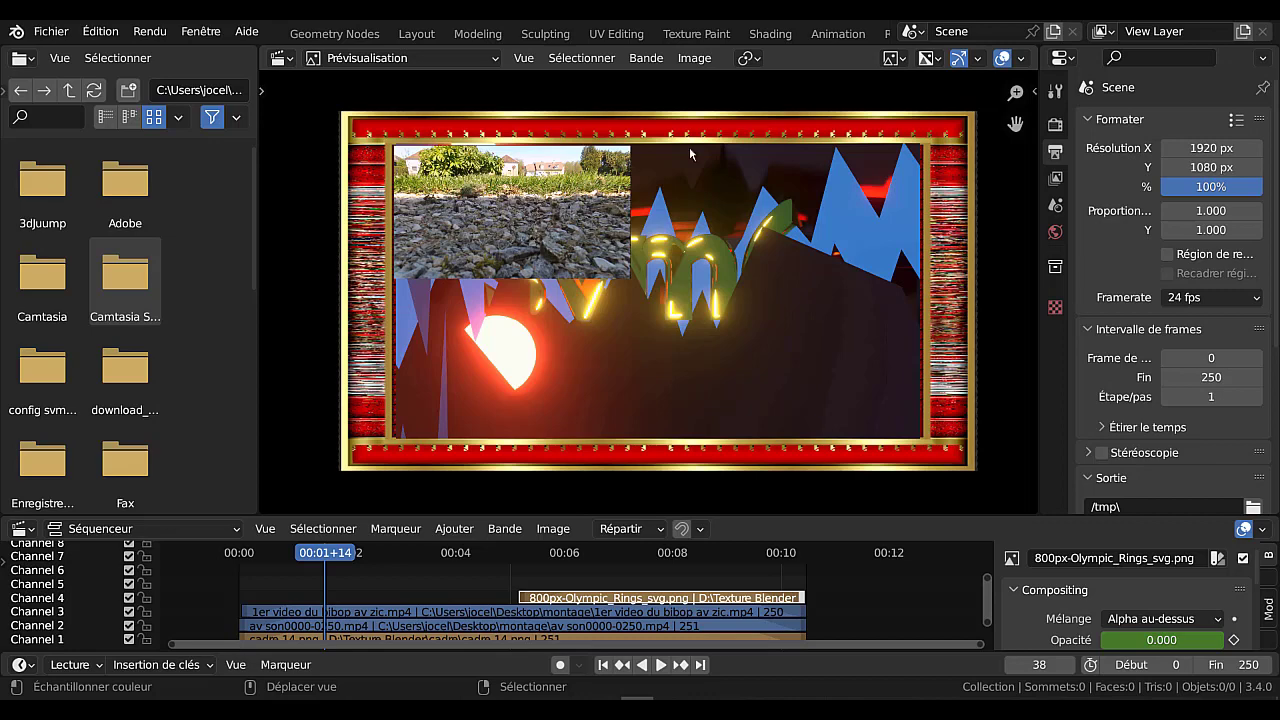
Play and scrub through the montage, selecting the overlay video "1er video du bibop av zic.mp4" in the preview along the way.
mouse_move(336, 556)
left_mouse_down()
mouse_move(248, 556)
mouse_move(340, 556)
left_mouse_up()
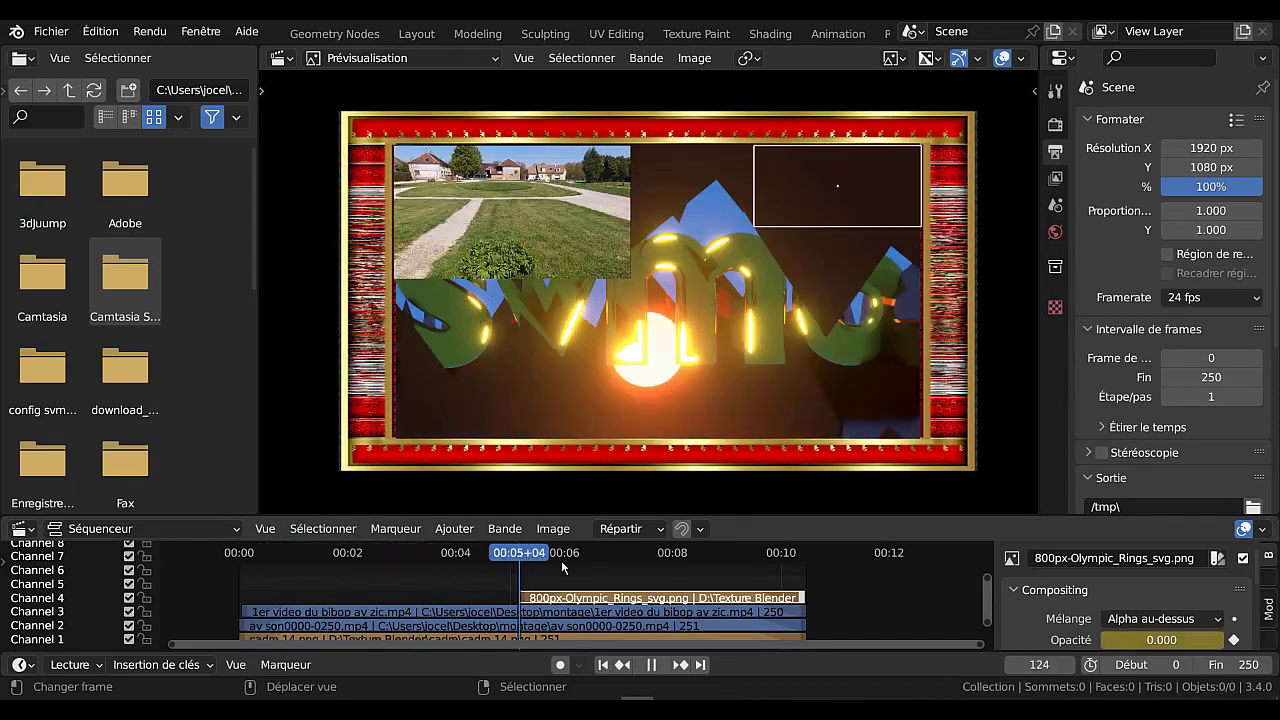
left_click(240, 558)
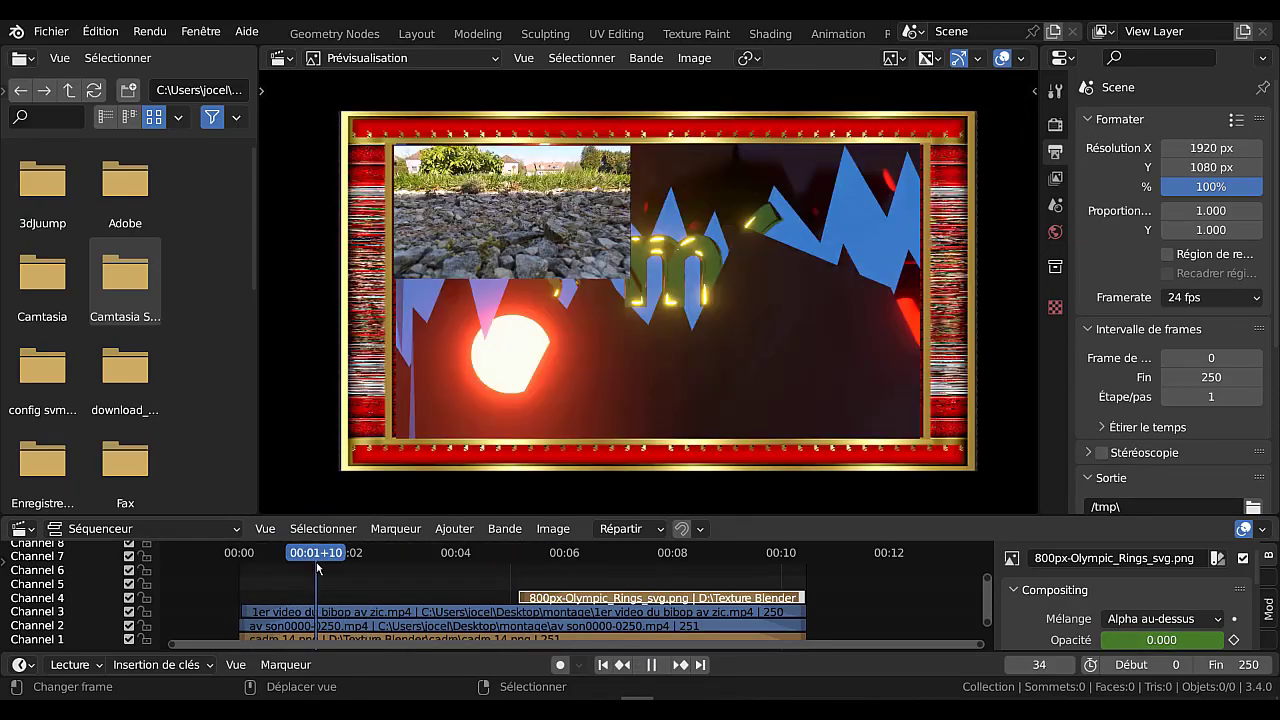
key("space")
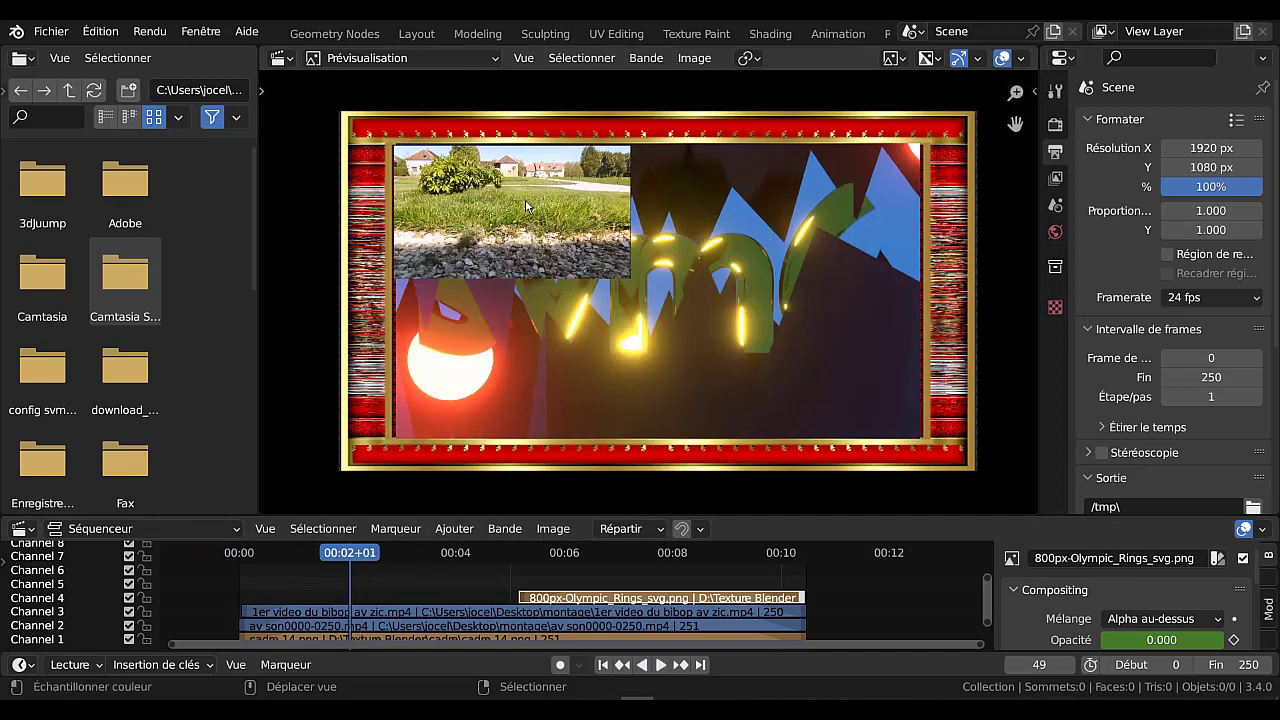
left_click(525, 202)
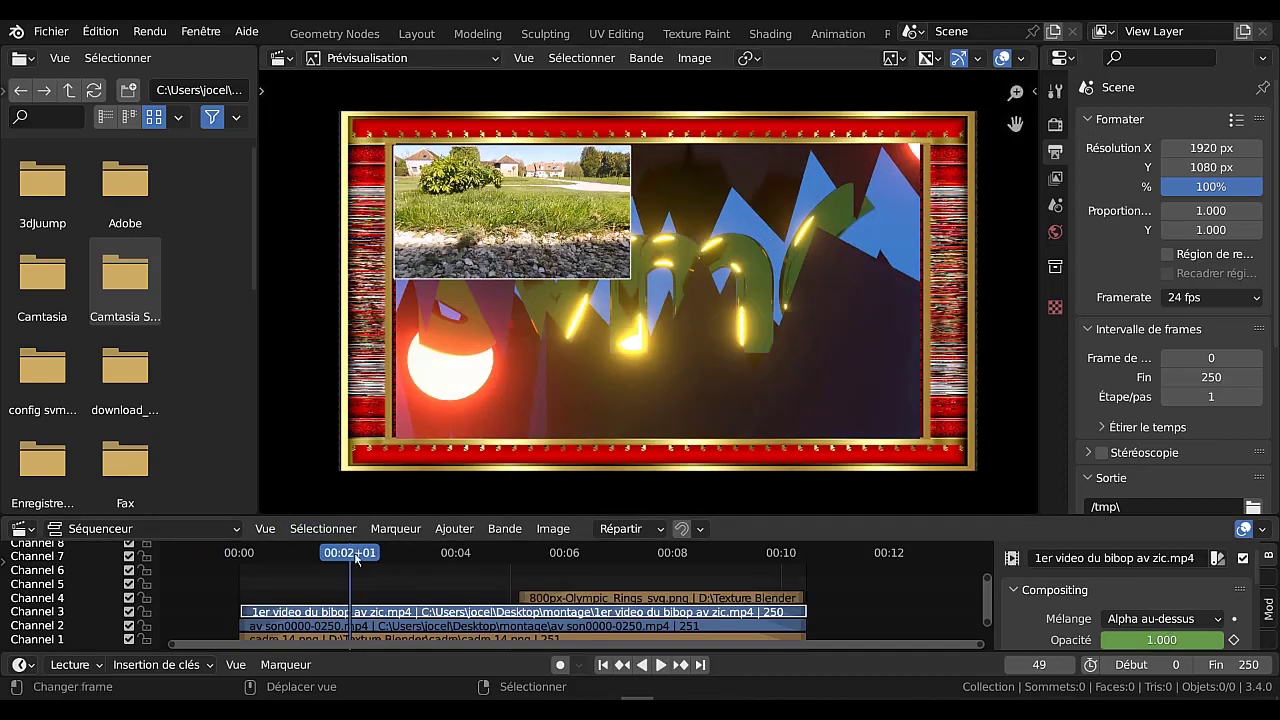
key("space")
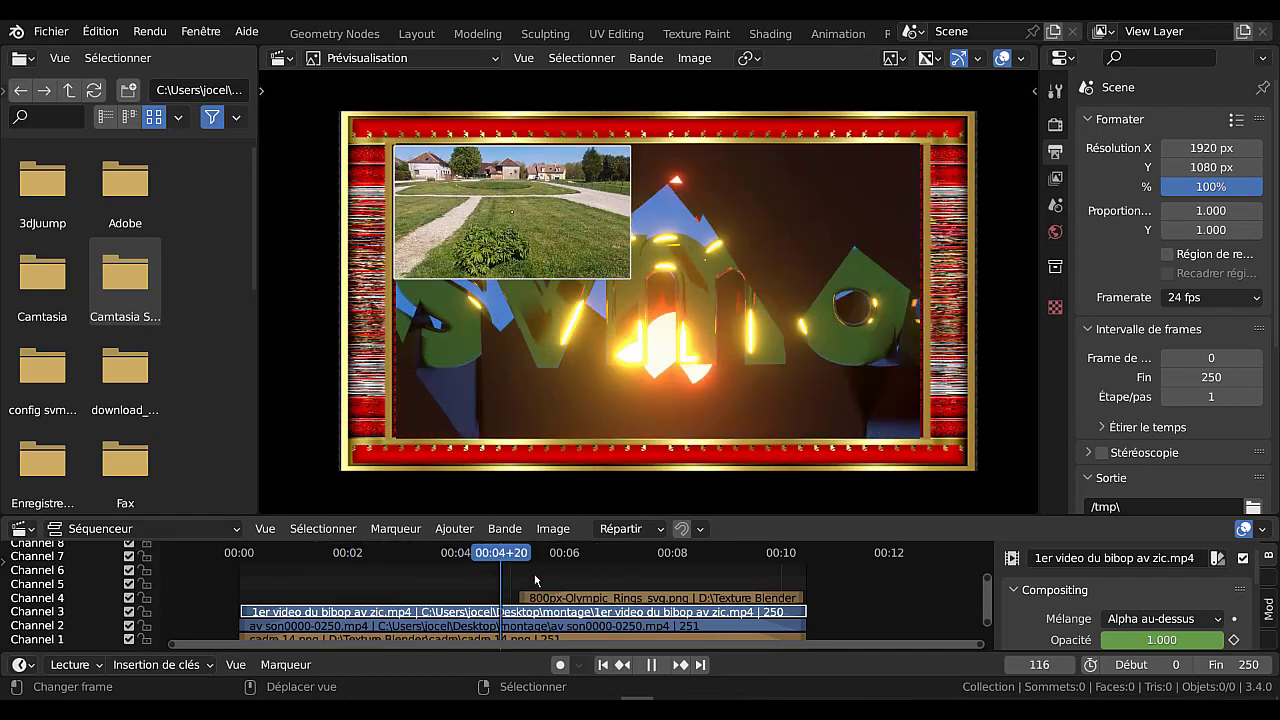
left_click_drag(535, 580, 366, 580)
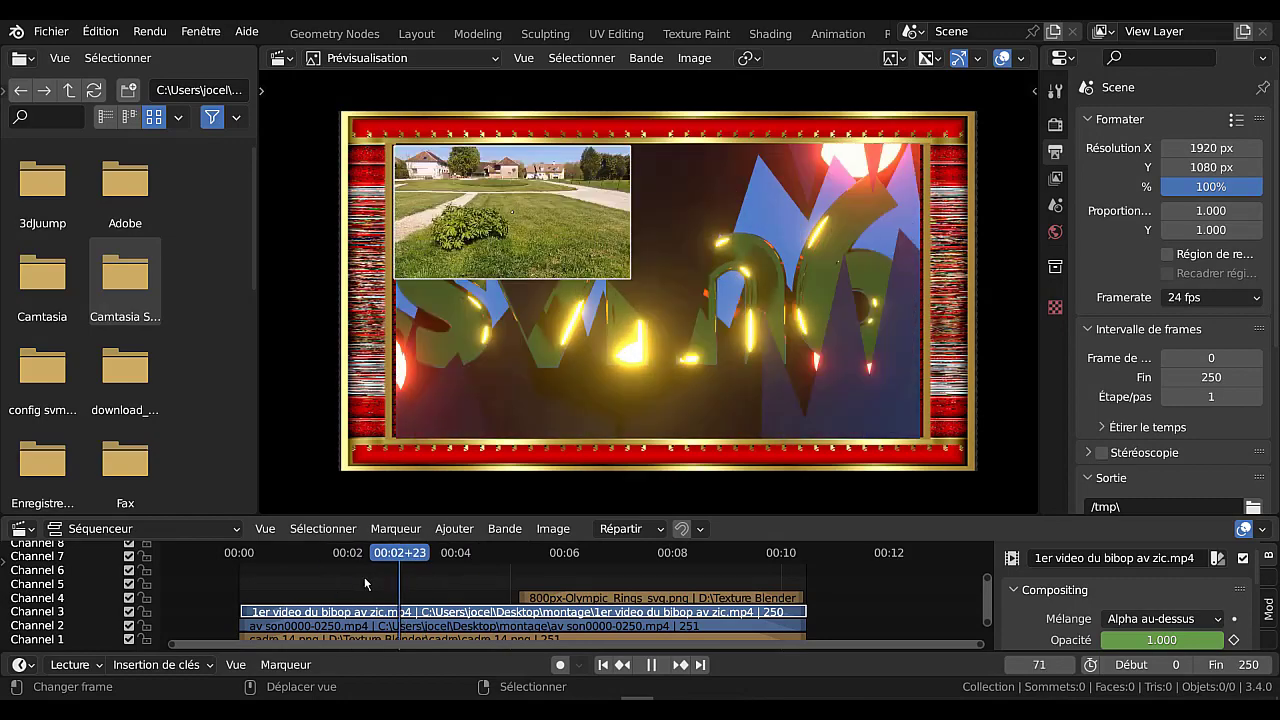
Stop playback, identify the strips of the frame image and the background video, and scrub to 00:03+15.
key("Escape")
left_click(359, 246)
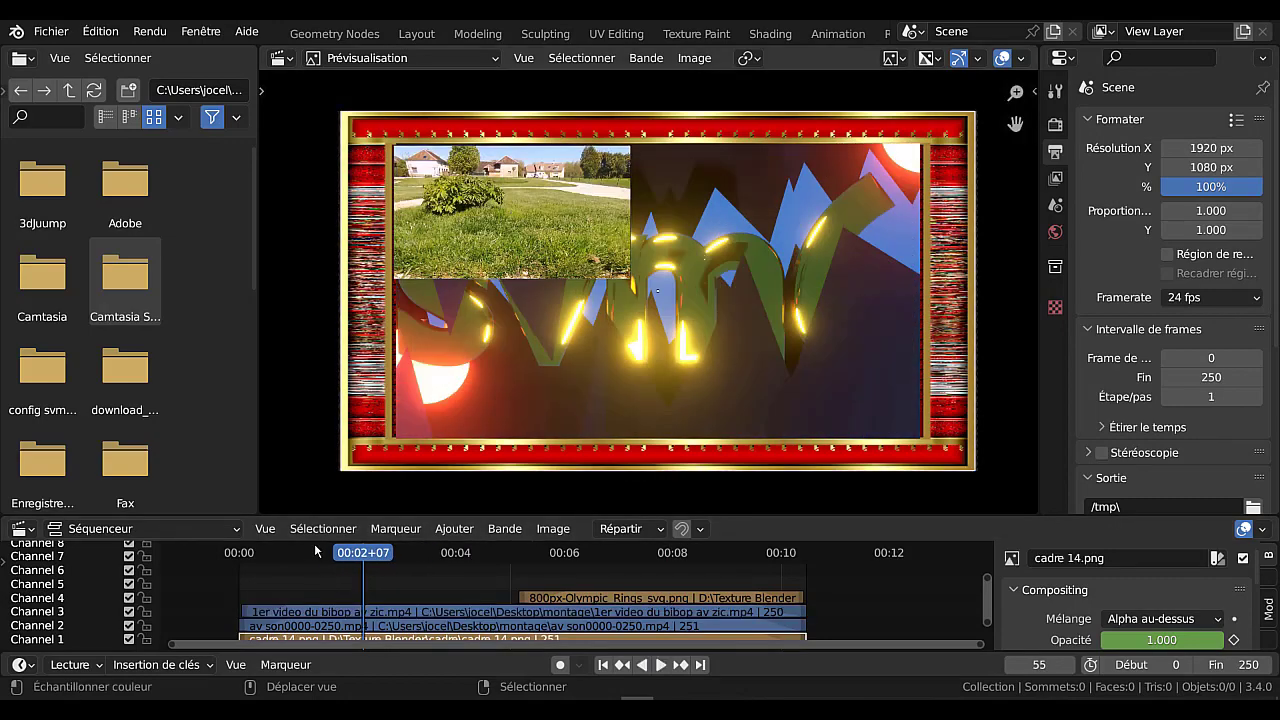
mouse_move(362, 561)
left_mouse_down()
mouse_move(458, 568)
mouse_move(307, 575)
mouse_move(354, 580)
mouse_move(298, 562)
mouse_move(465, 573)
mouse_move(348, 582)
left_mouse_up()
left_click(354, 625)
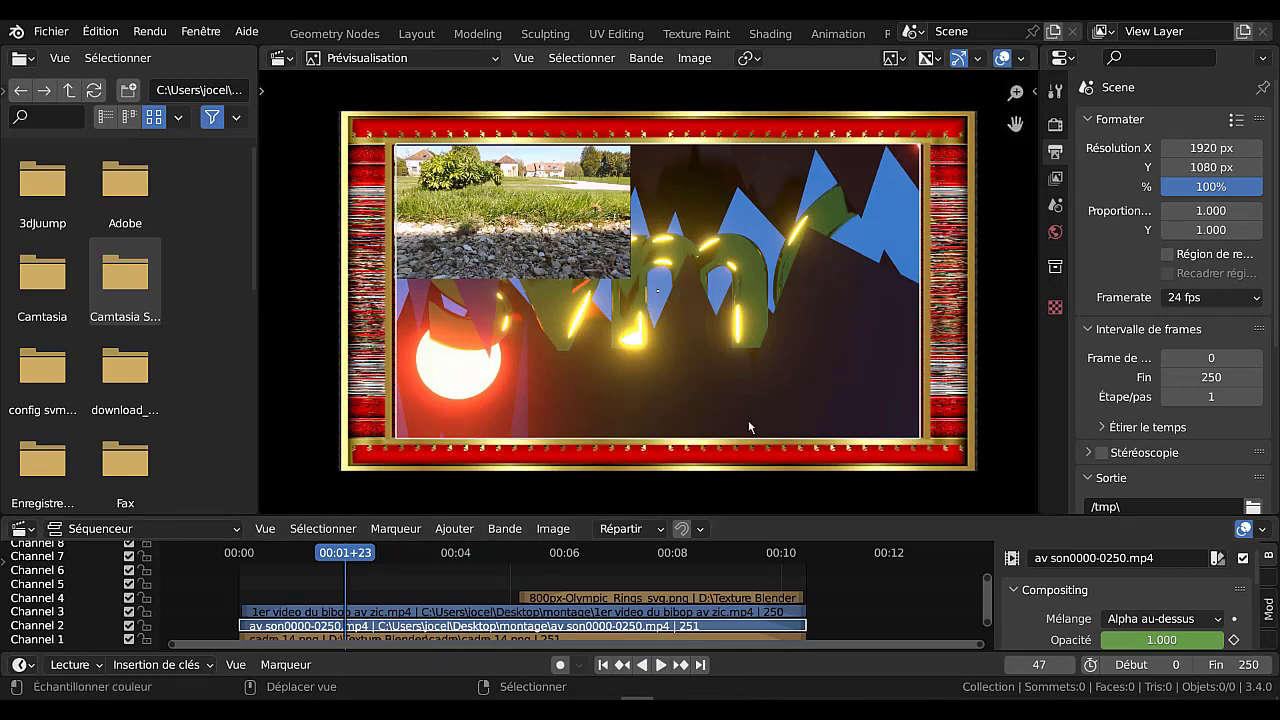
left_click_drag(350, 572, 435, 572)
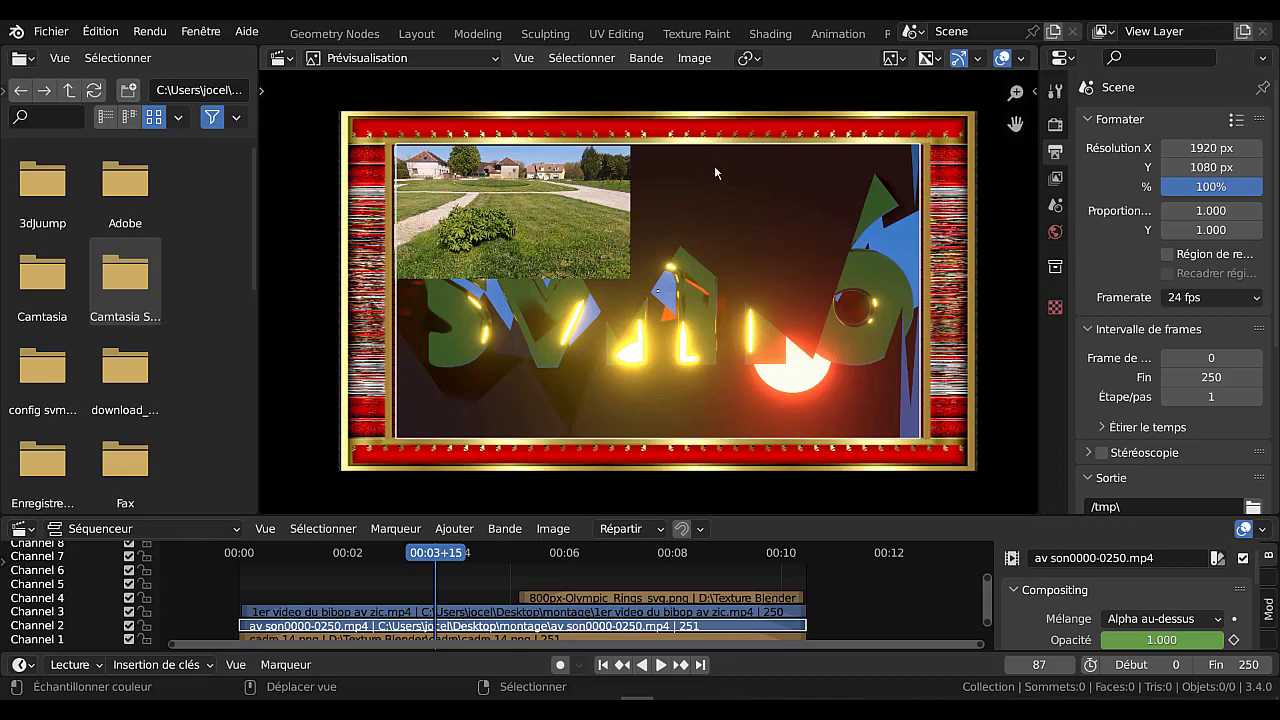
Select the overlay video in the preview and move it slightly inward from the frame's upper-left corner.
left_click(598, 216)
left_click(549, 206)
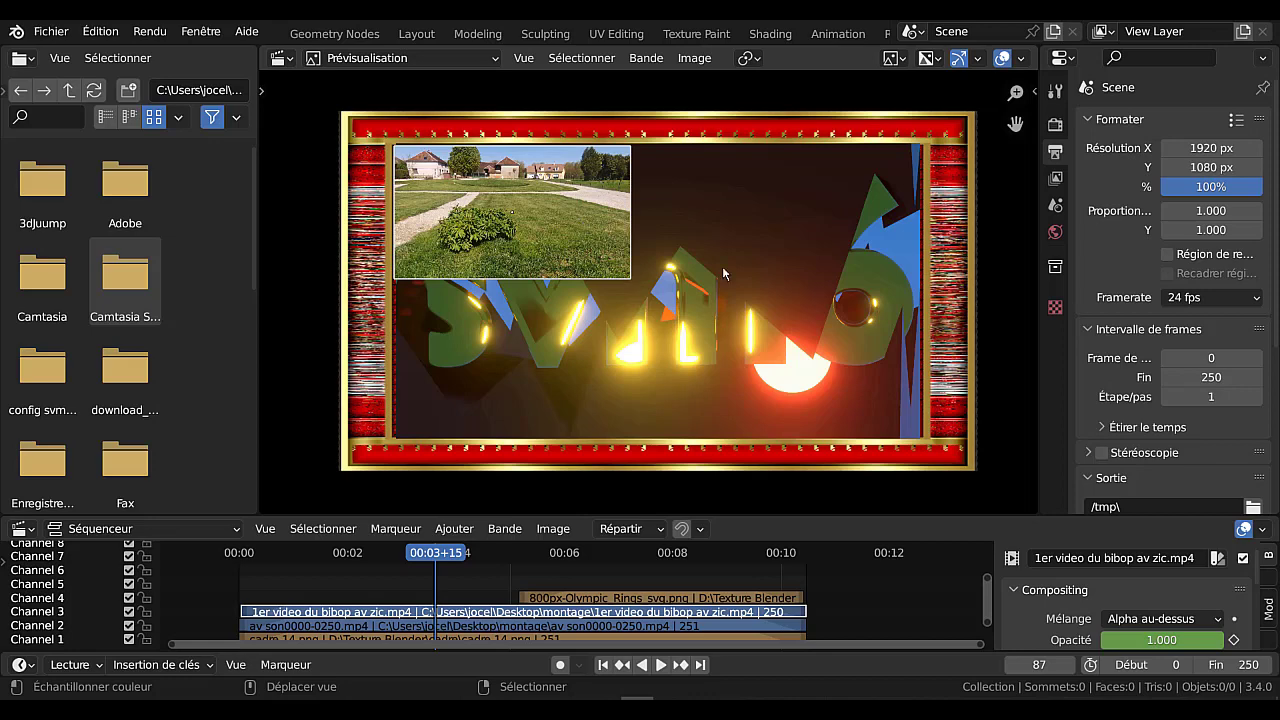
key("g")
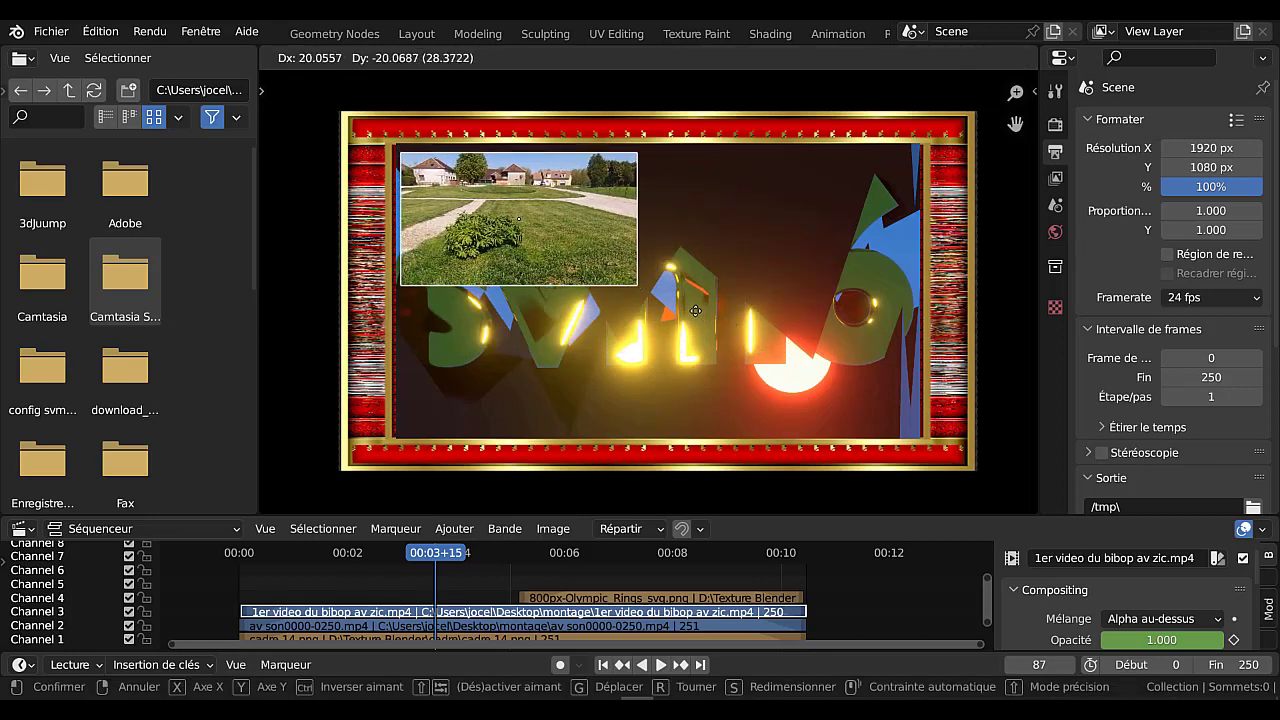
left_click(697, 315)
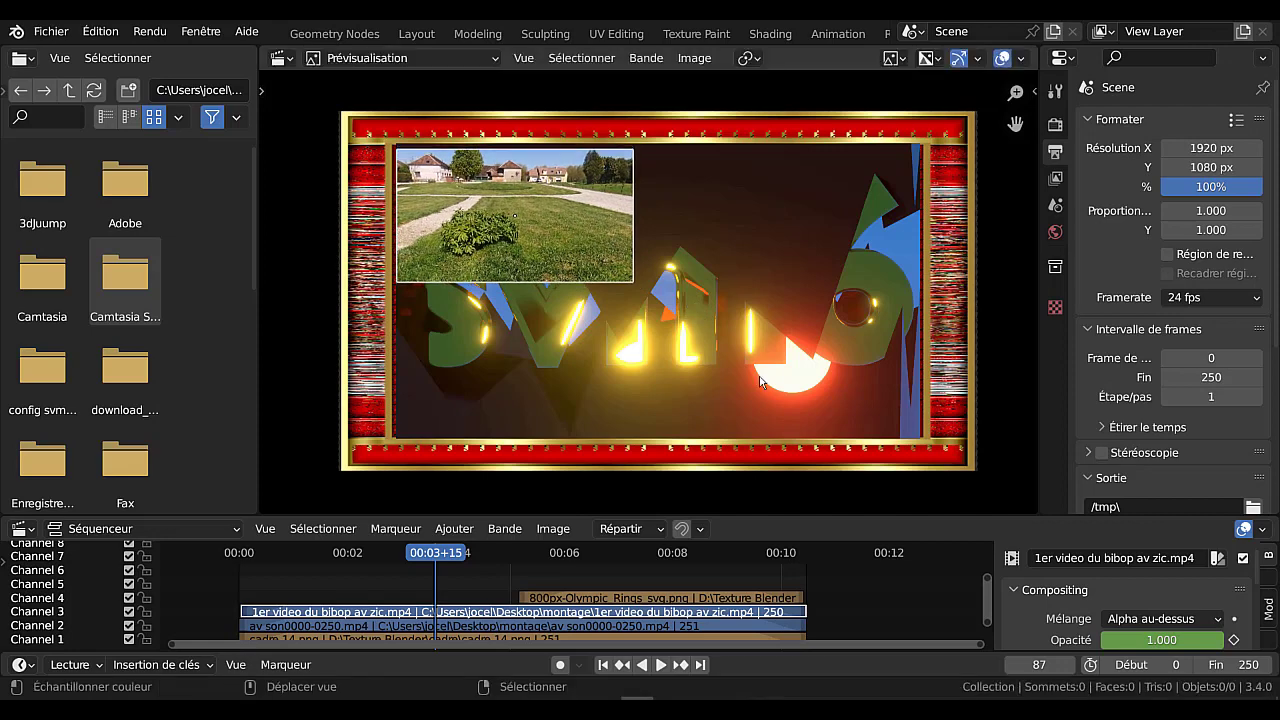
Scale the overlay video to about 0.67 and move it about 423 horizontally and -12 vertically, toward the upper centre of the picture.
key("s")
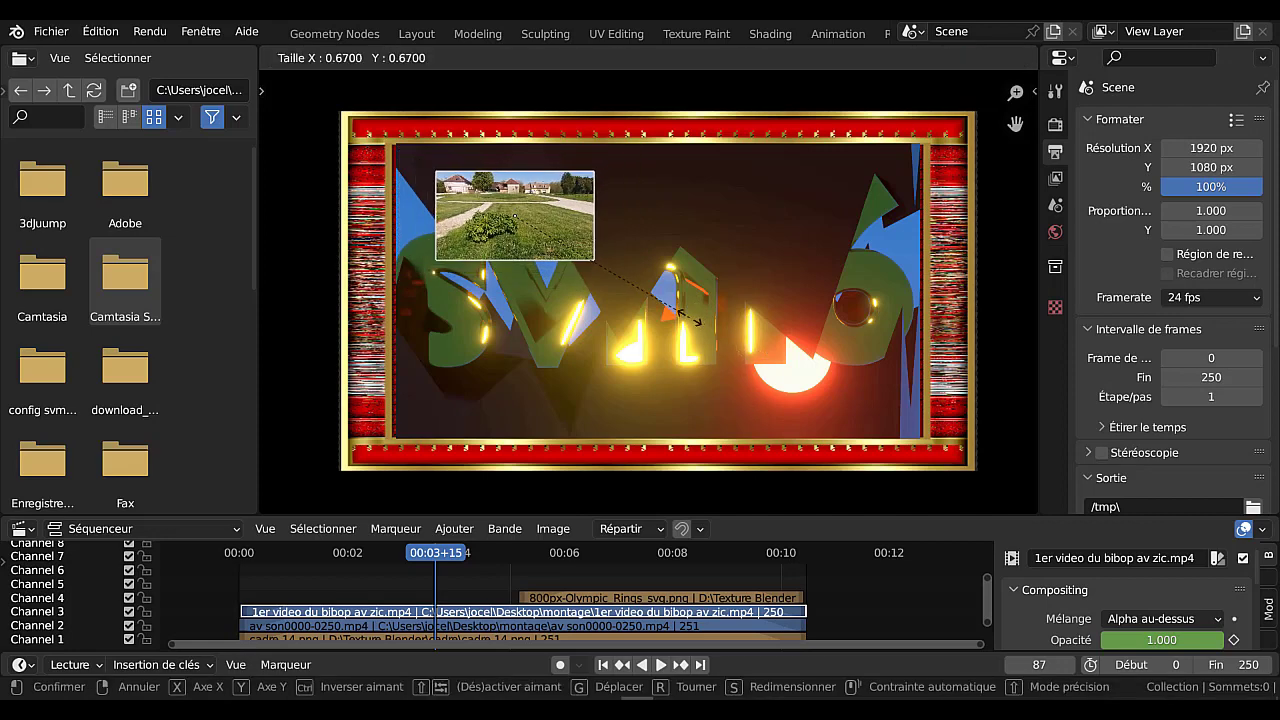
left_click(621, 346)
key("g")
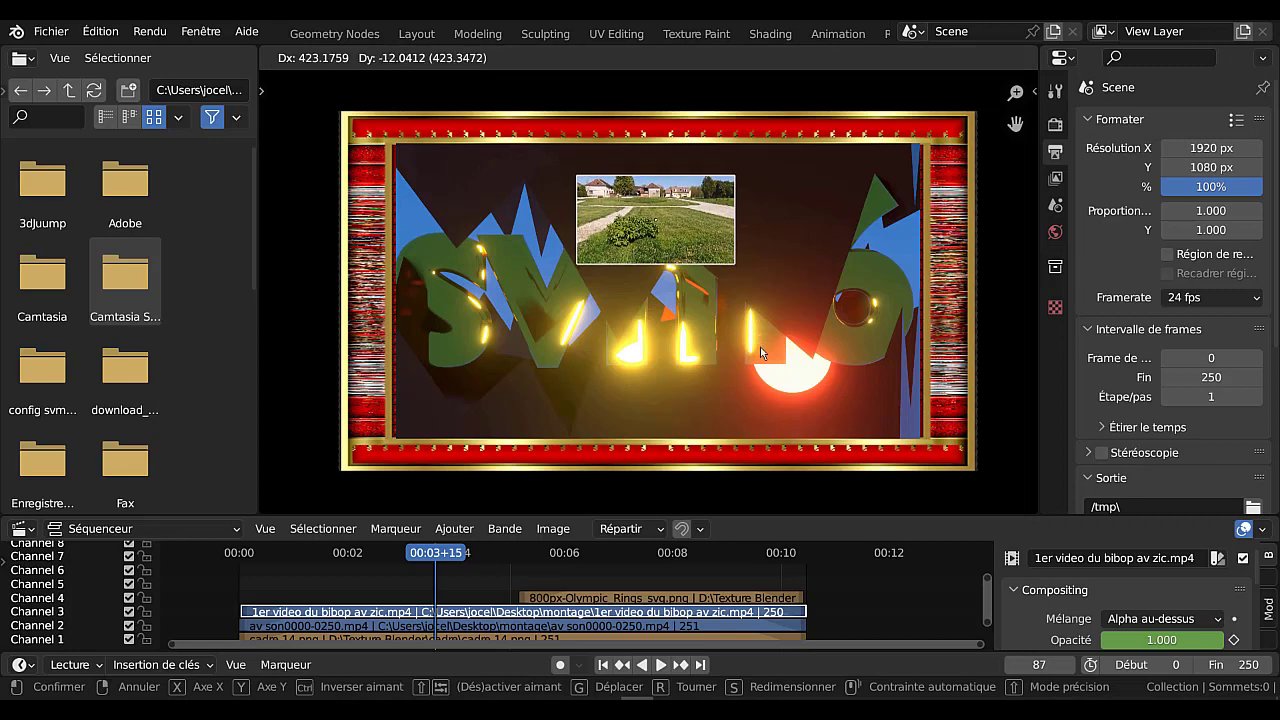
left_click(760, 347)
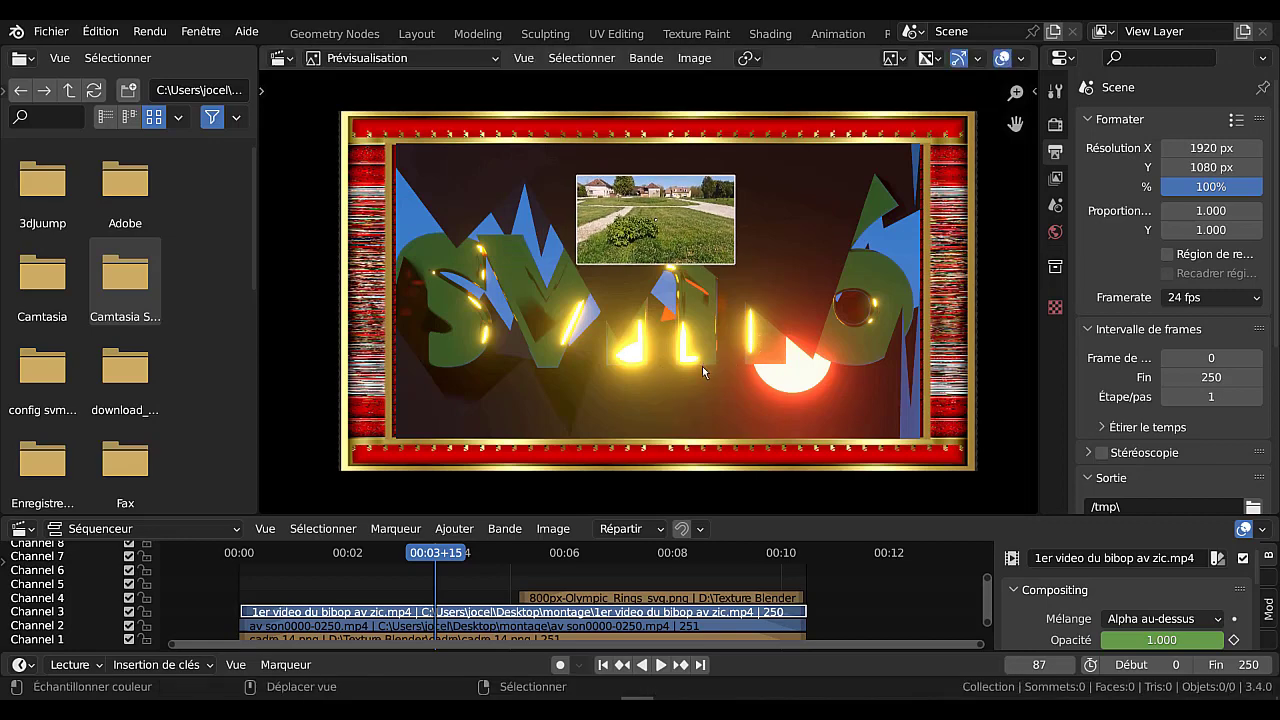
Scale the overlay video to exactly half its size and move it back toward the picture's upper-left area.
key("s")
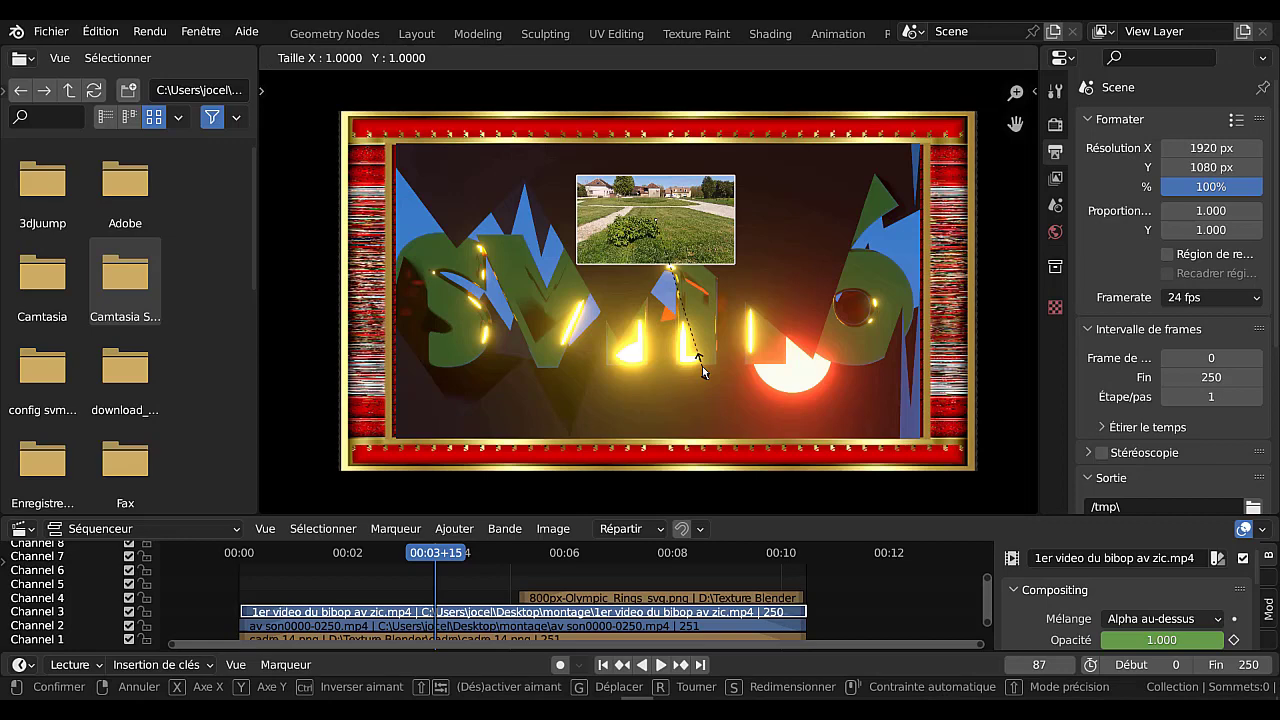
type("2/")
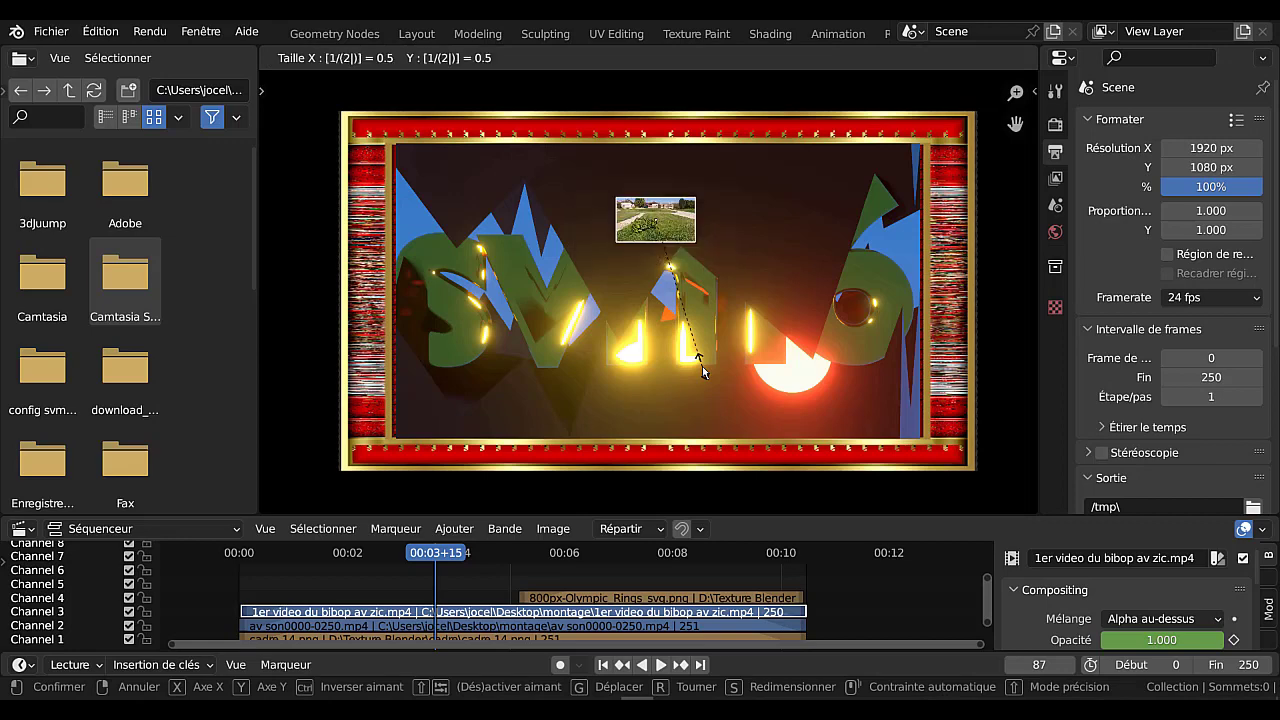
key("Return")
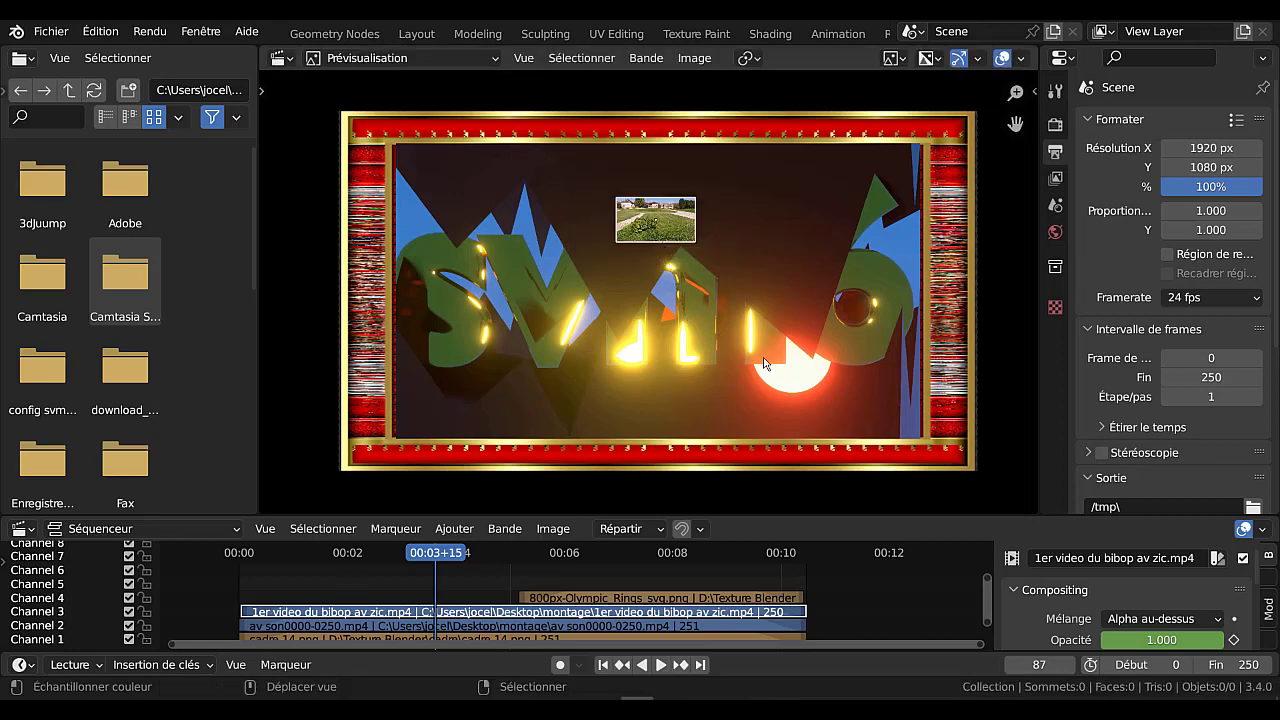
key("g")
left_click(575, 335)
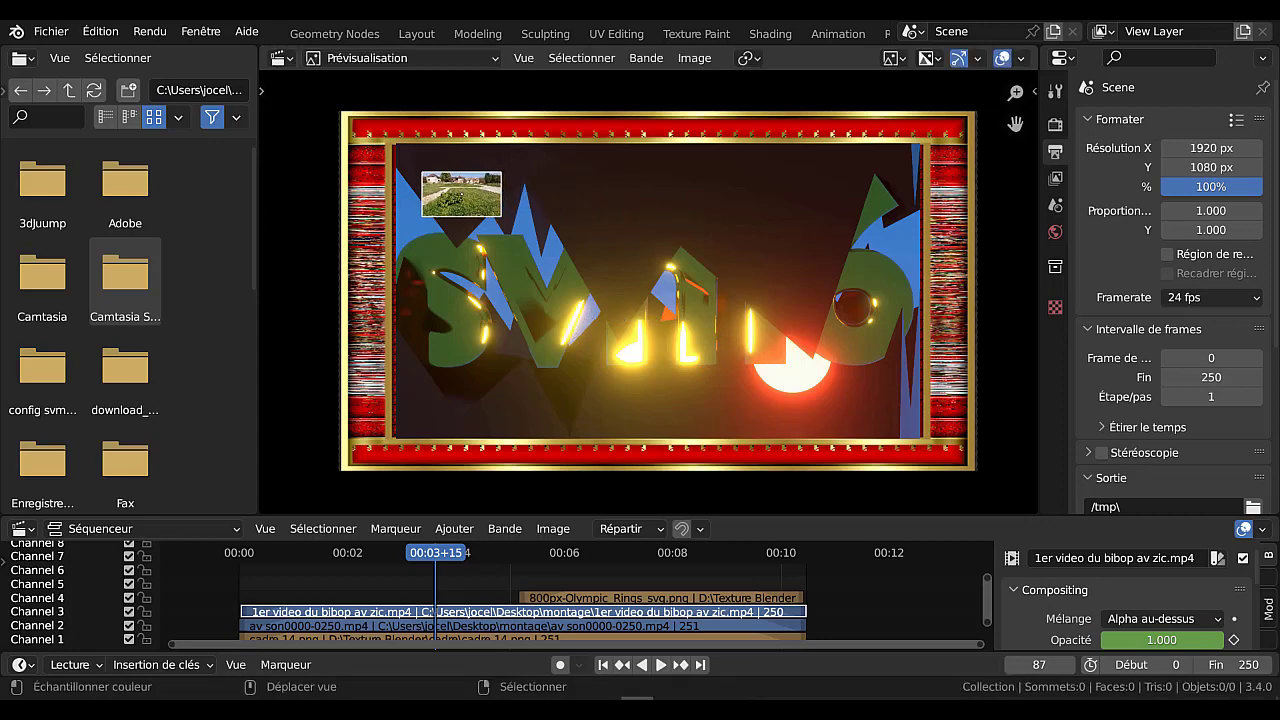
Enlarge the overlay video to roughly twice its size and fit it into the upper-left corner inside the frame.
key("s")
key("Return")
key("g")
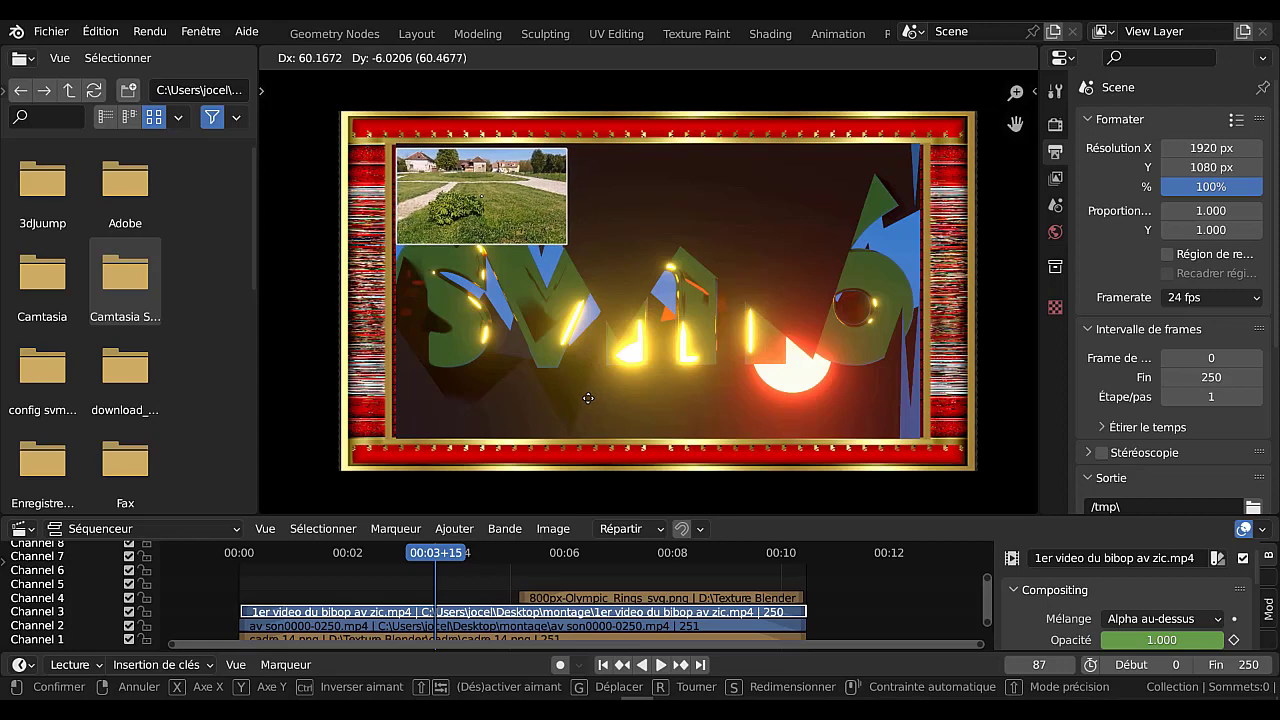
left_click(590, 402)
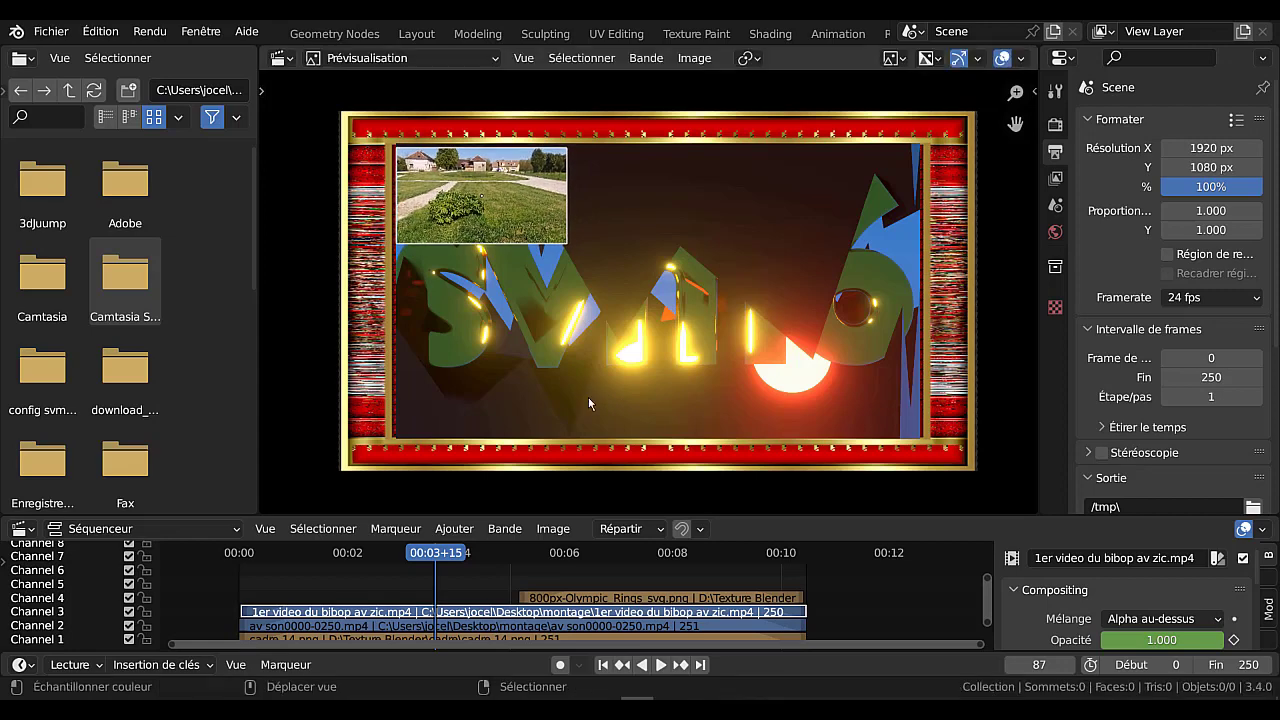
Select the frame image "cadre 14.png" in the preview and scale it up by about 1.27.
left_click(945, 238)
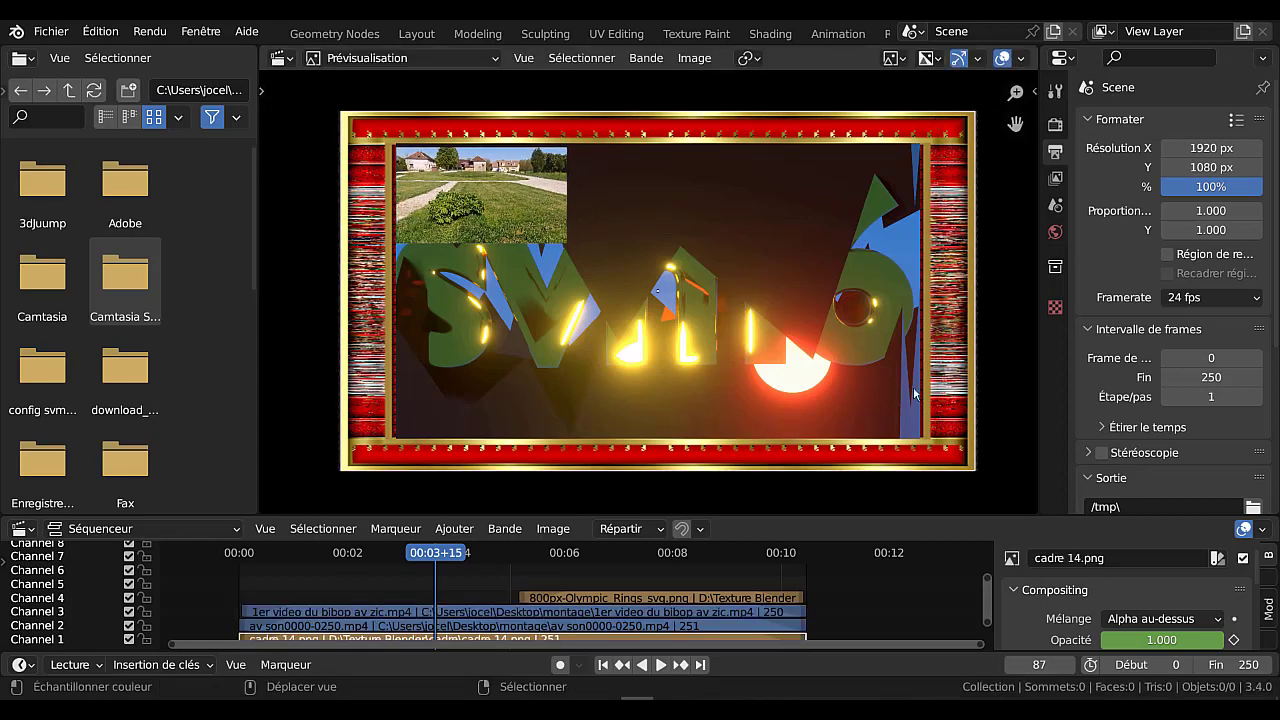
key("s")
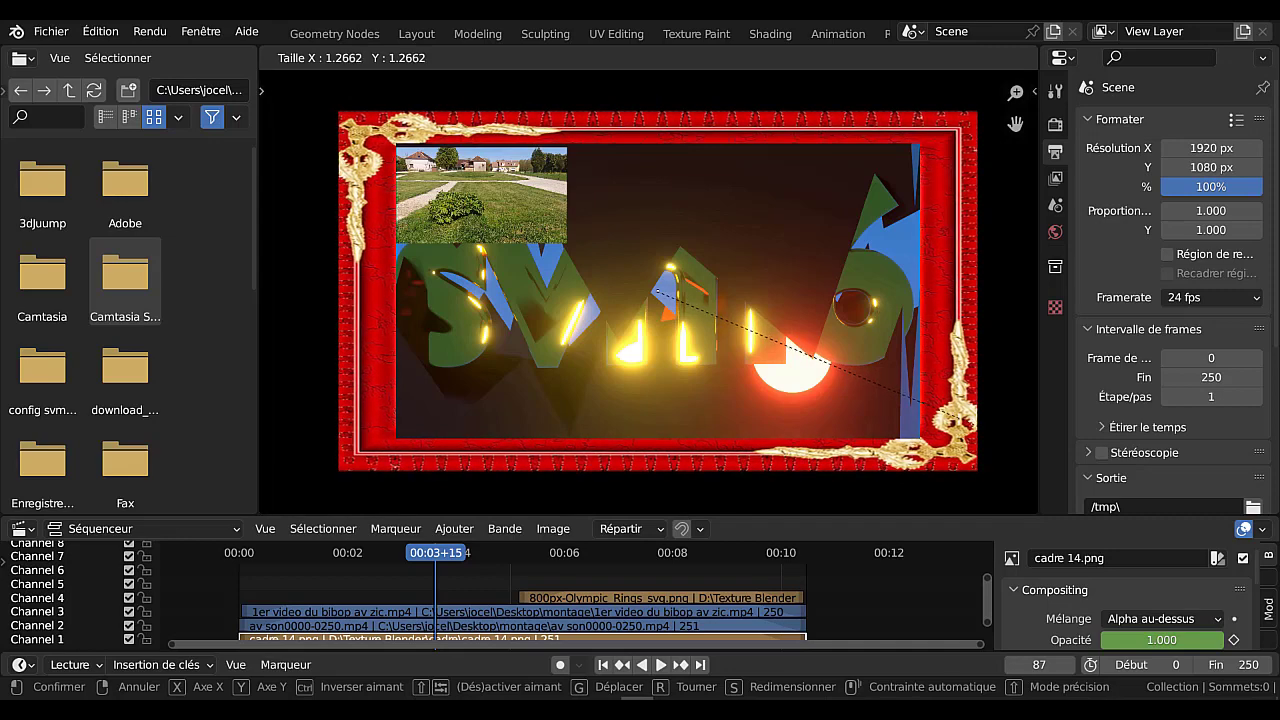
left_click(938, 404)
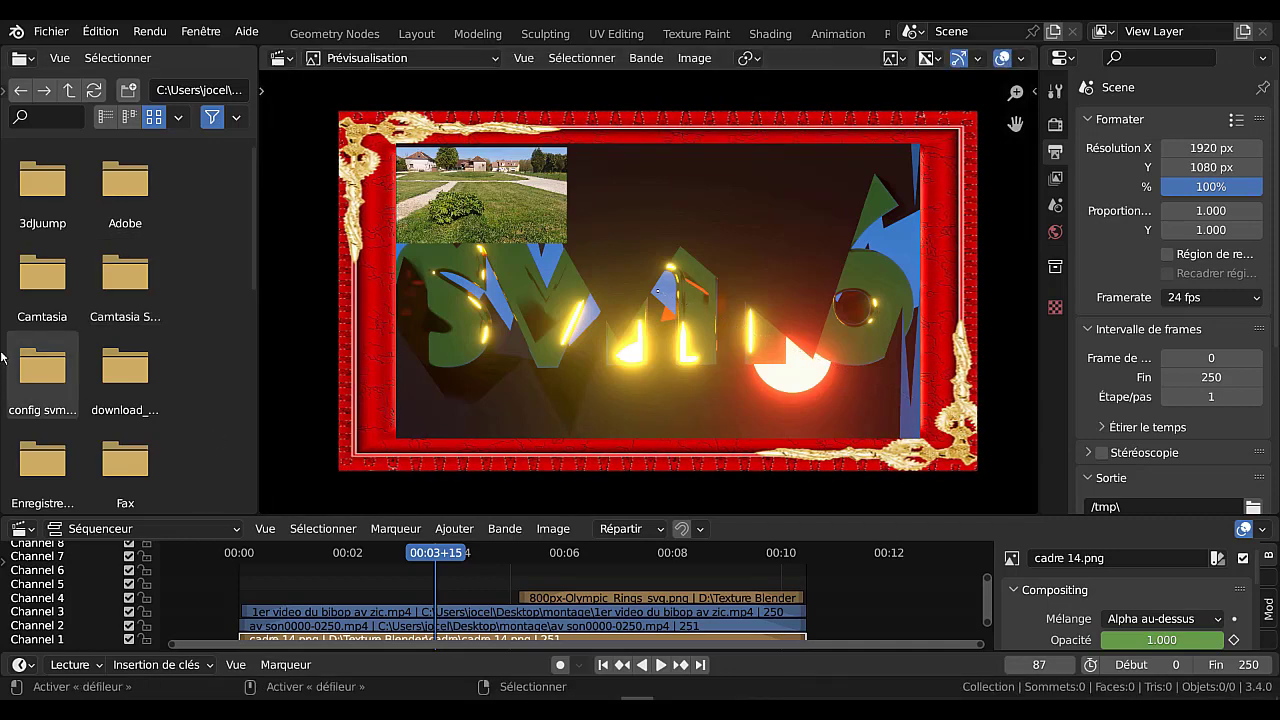
Select the background video "av son0000-0250.mp4" and scrub the montage forward to frame 167 and back to frame 20.
left_click(602, 326)
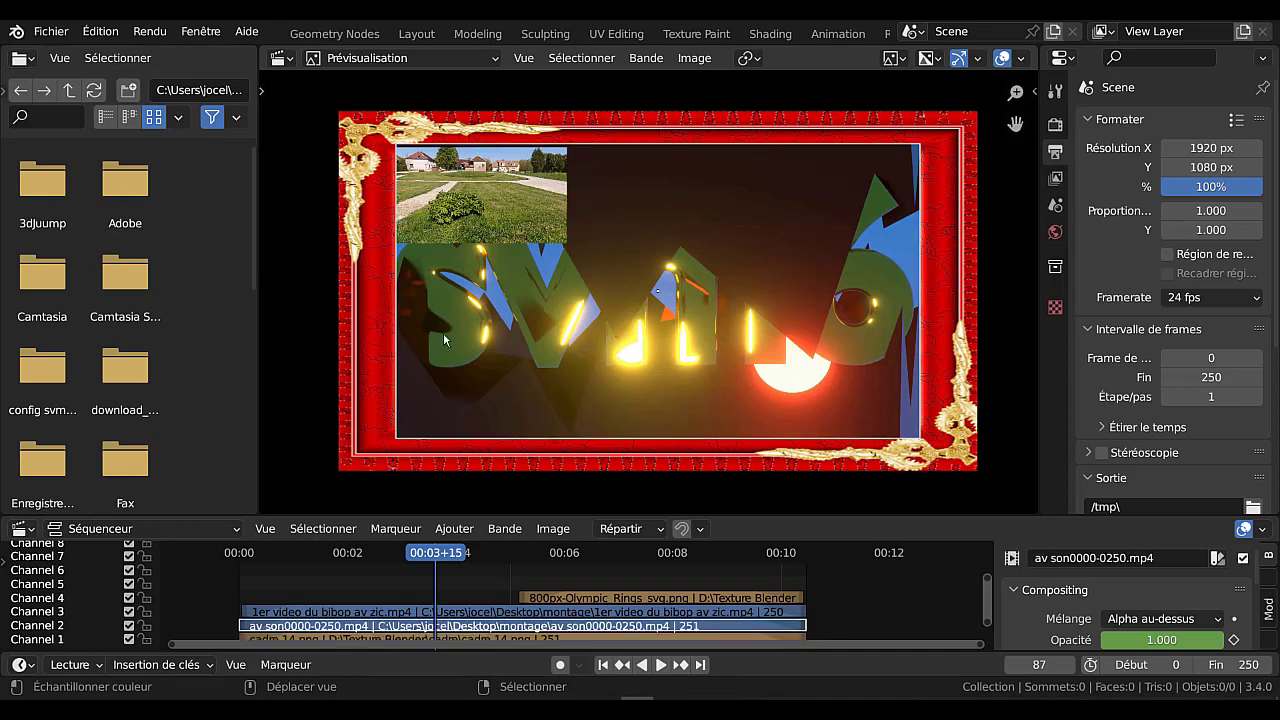
left_click_drag(459, 552, 616, 560)
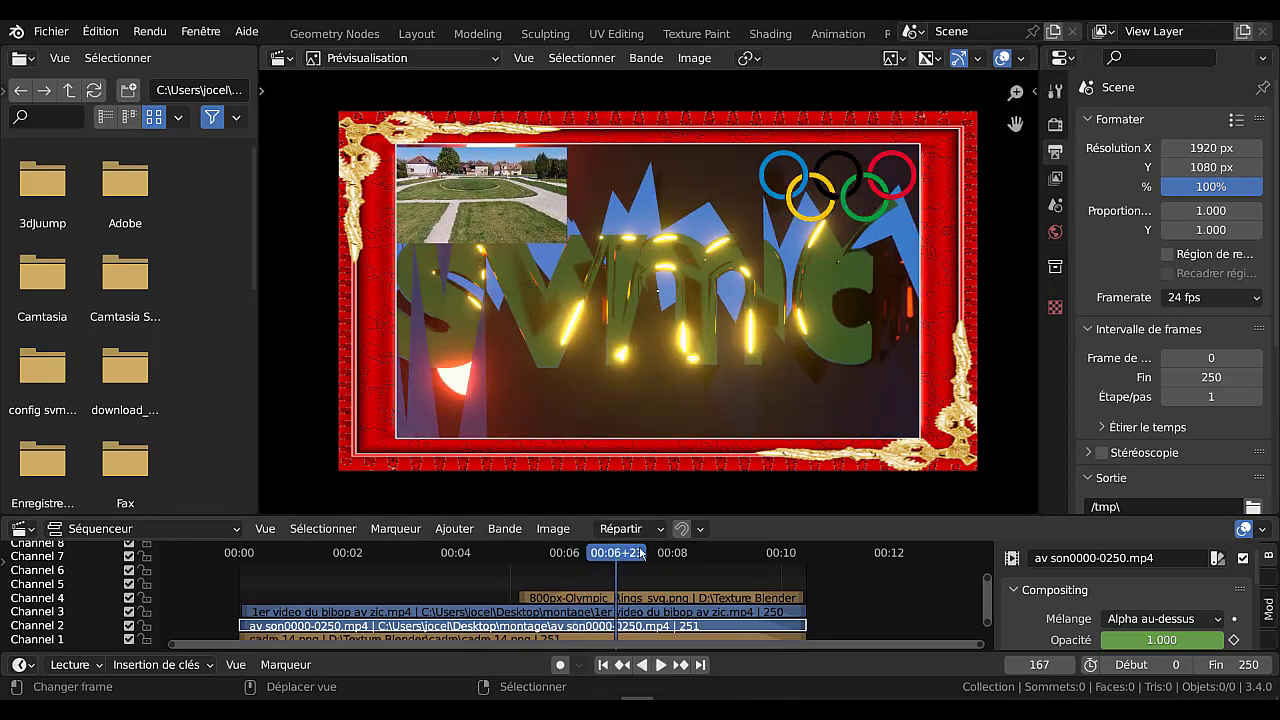
left_click_drag(633, 553, 285, 572)
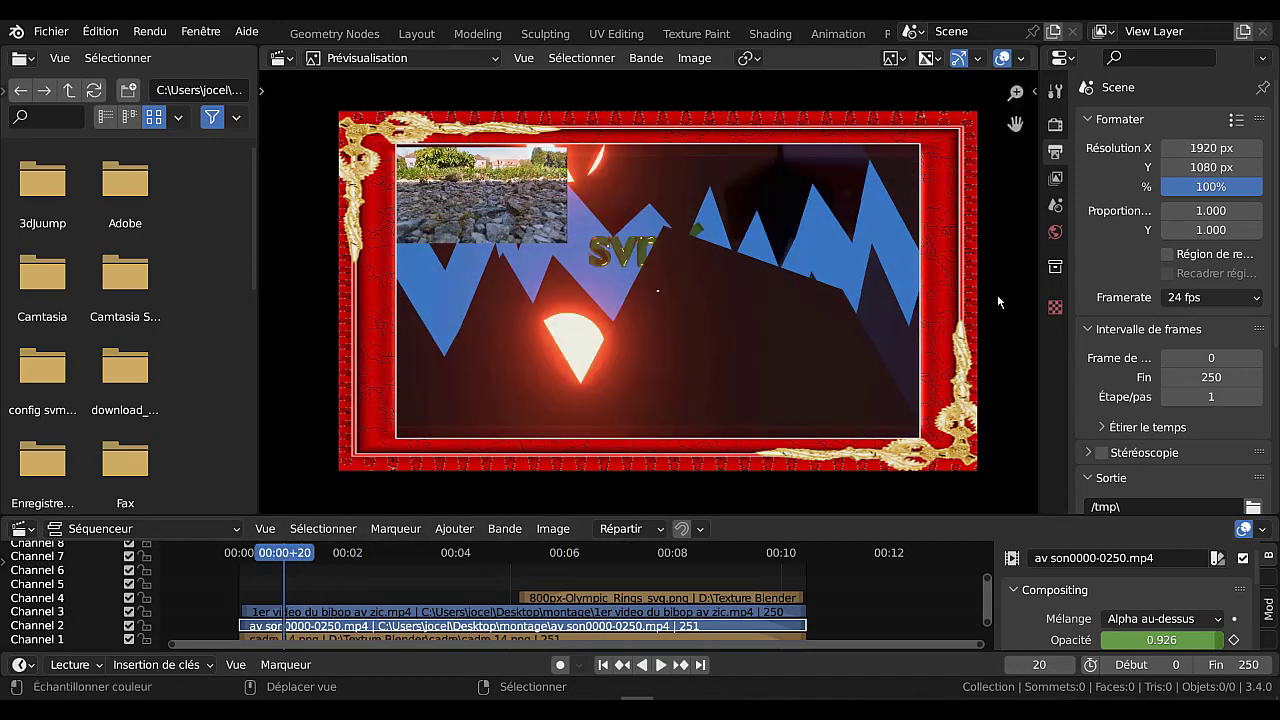
Widen the preview area and examine the Montage options offered for adding a workspace, without adding one.
left_click_drag(1040, 288, 1172, 292)
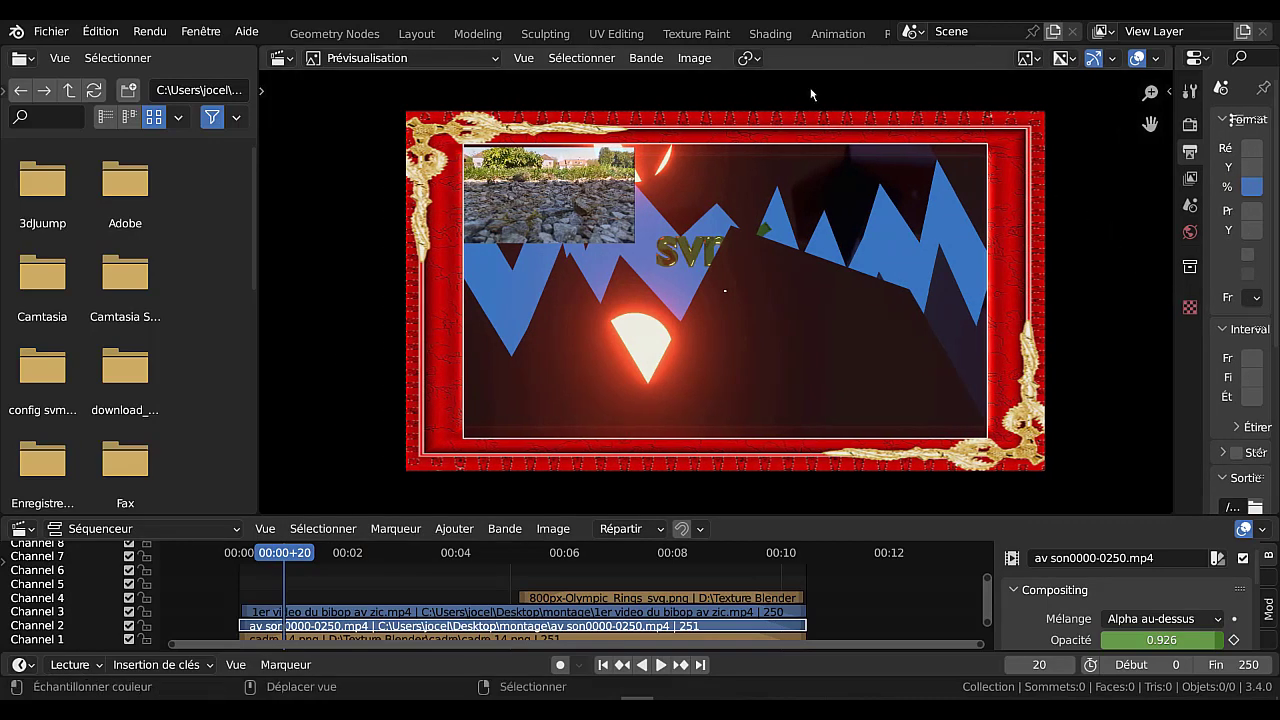
scroll(815, 35, "down", 7)
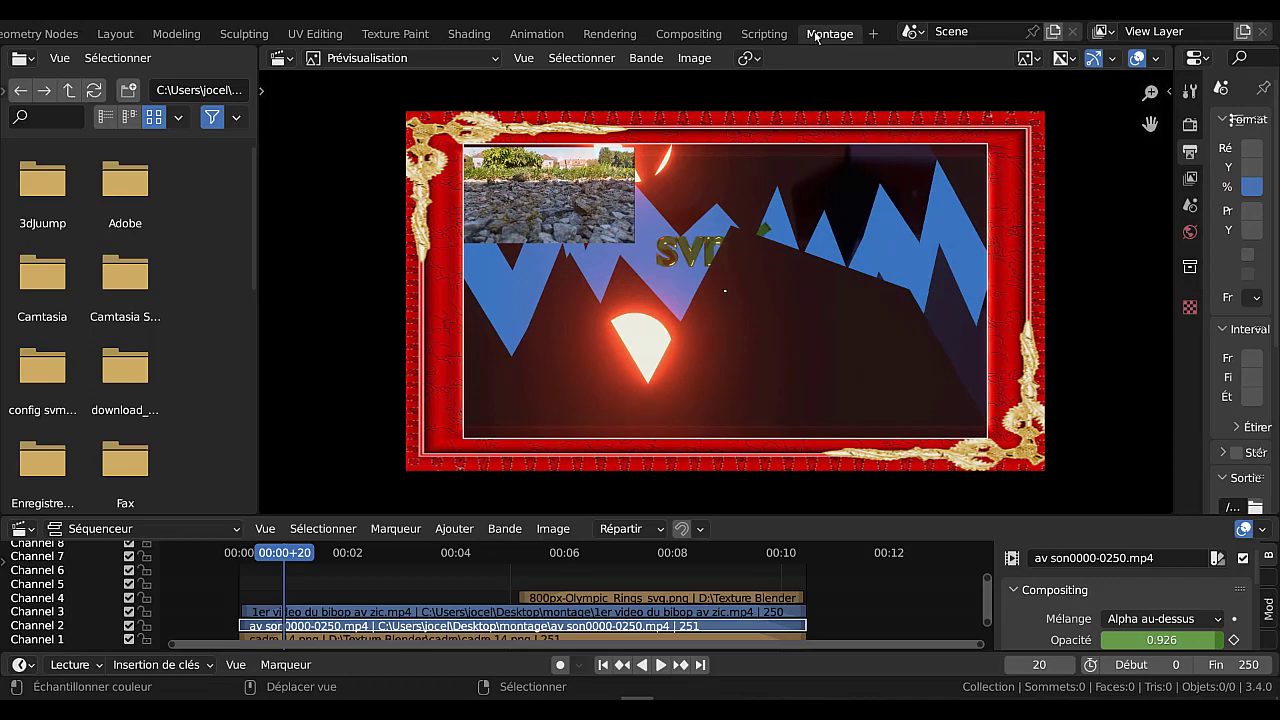
left_click(875, 38)
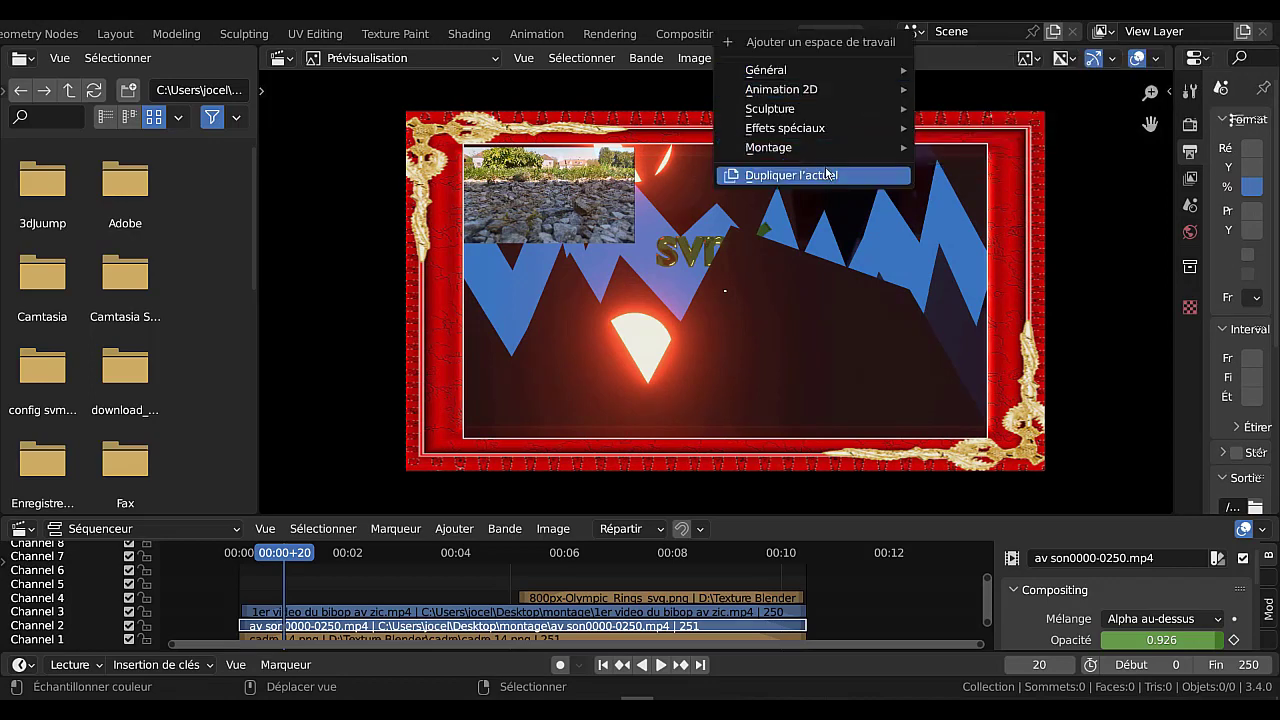
mouse_move(818, 148)
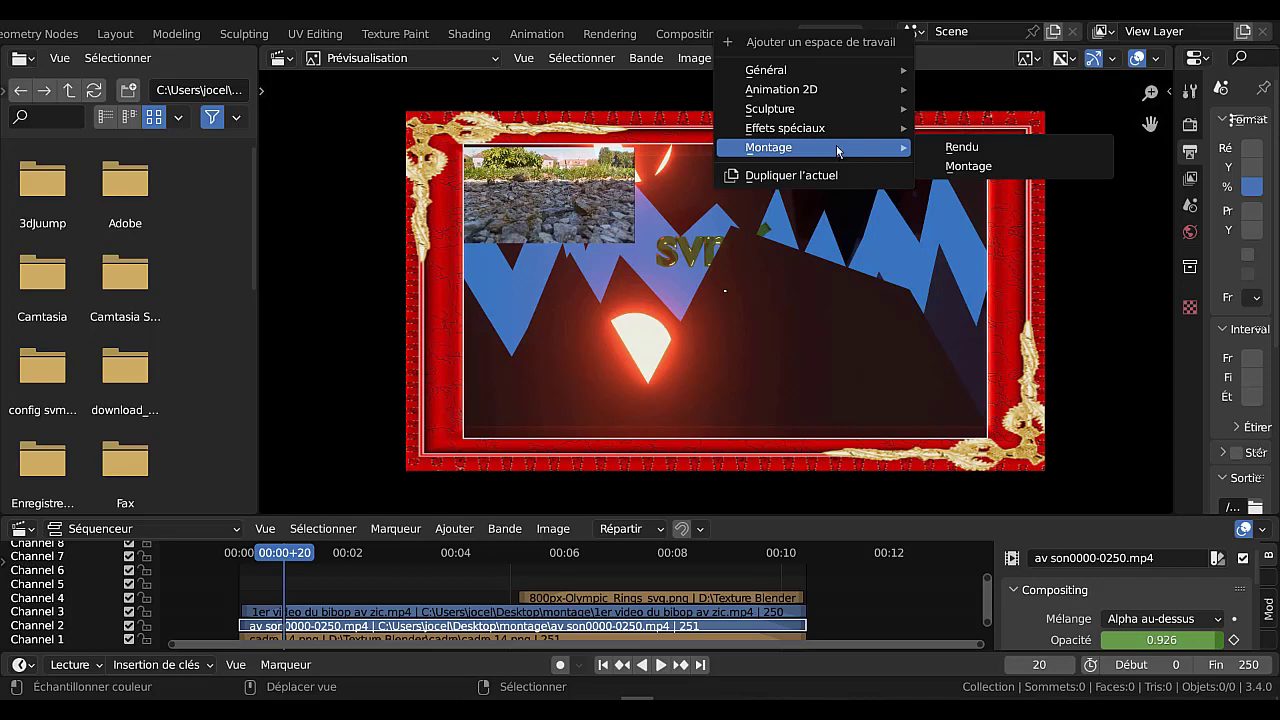
scroll(106, 38, "up", 5)
left_click(129, 34)
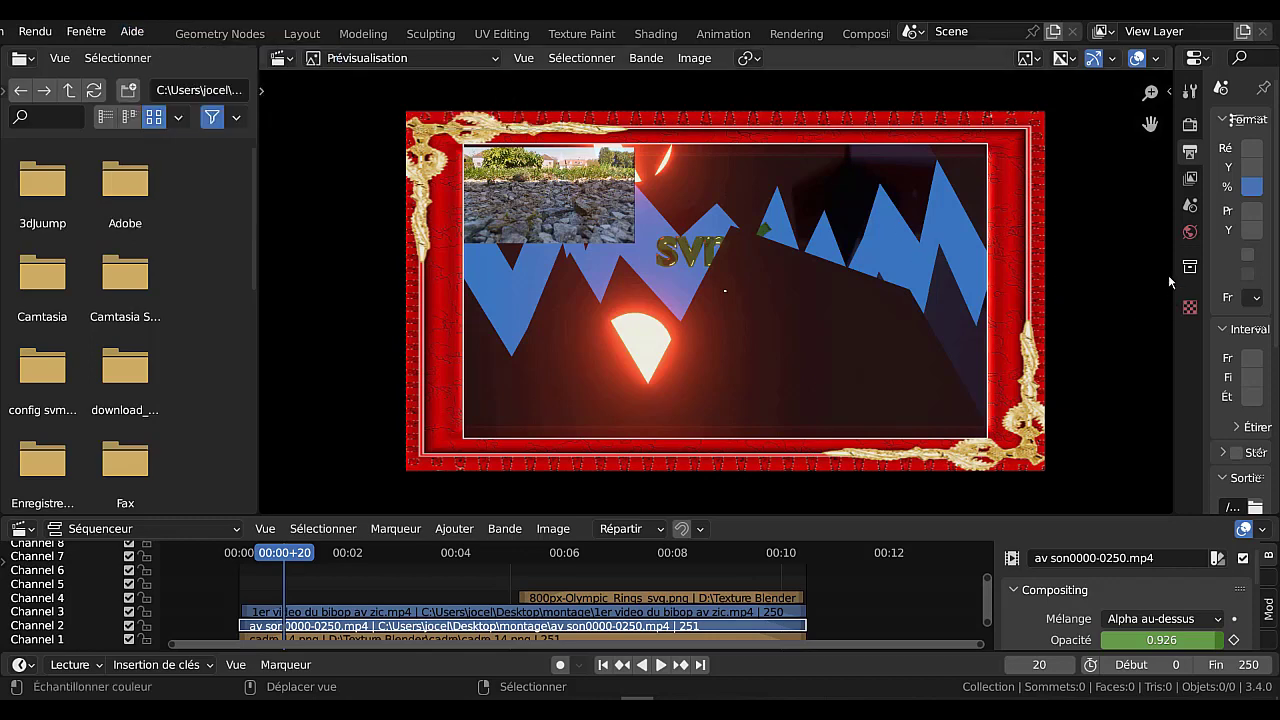
Rearrange the workspace by widening the properties editor, narrowing the file browser and making the sequencer taller.
left_click_drag(1174, 288, 1053, 330)
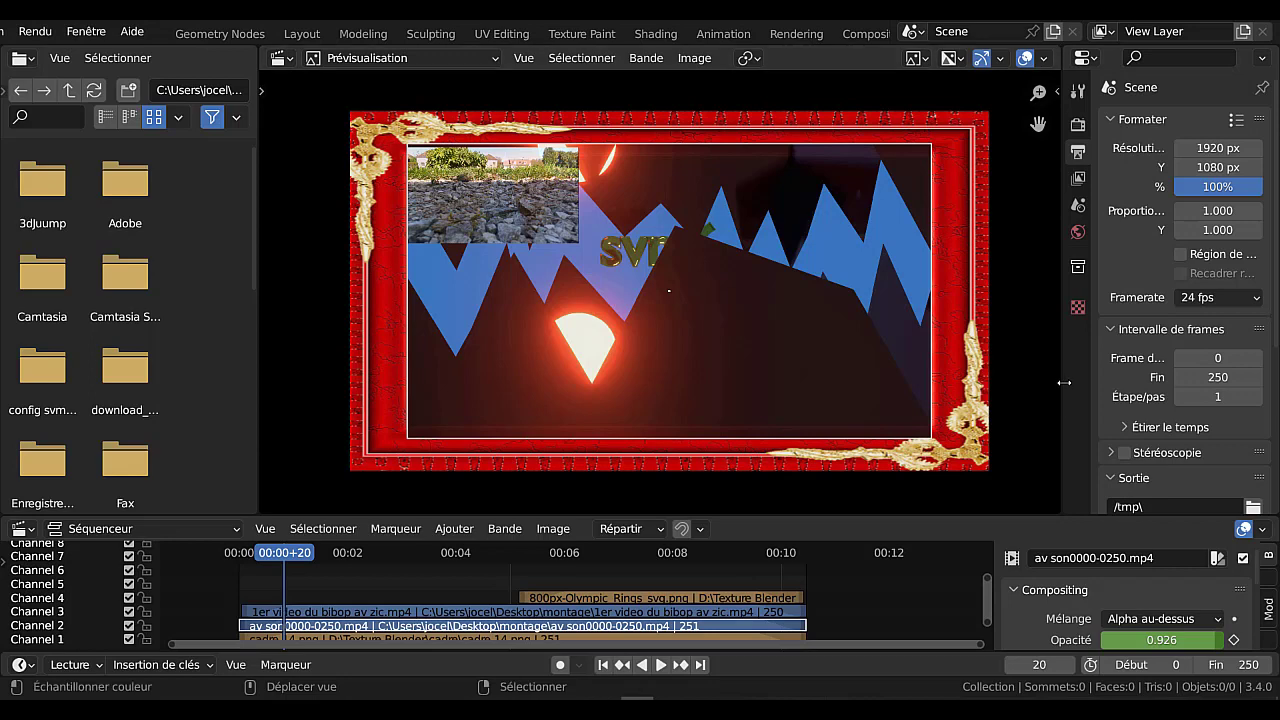
mouse_move(1064, 381)
left_mouse_down()
mouse_move(1024, 385)
mouse_move(1040, 388)
left_mouse_up()
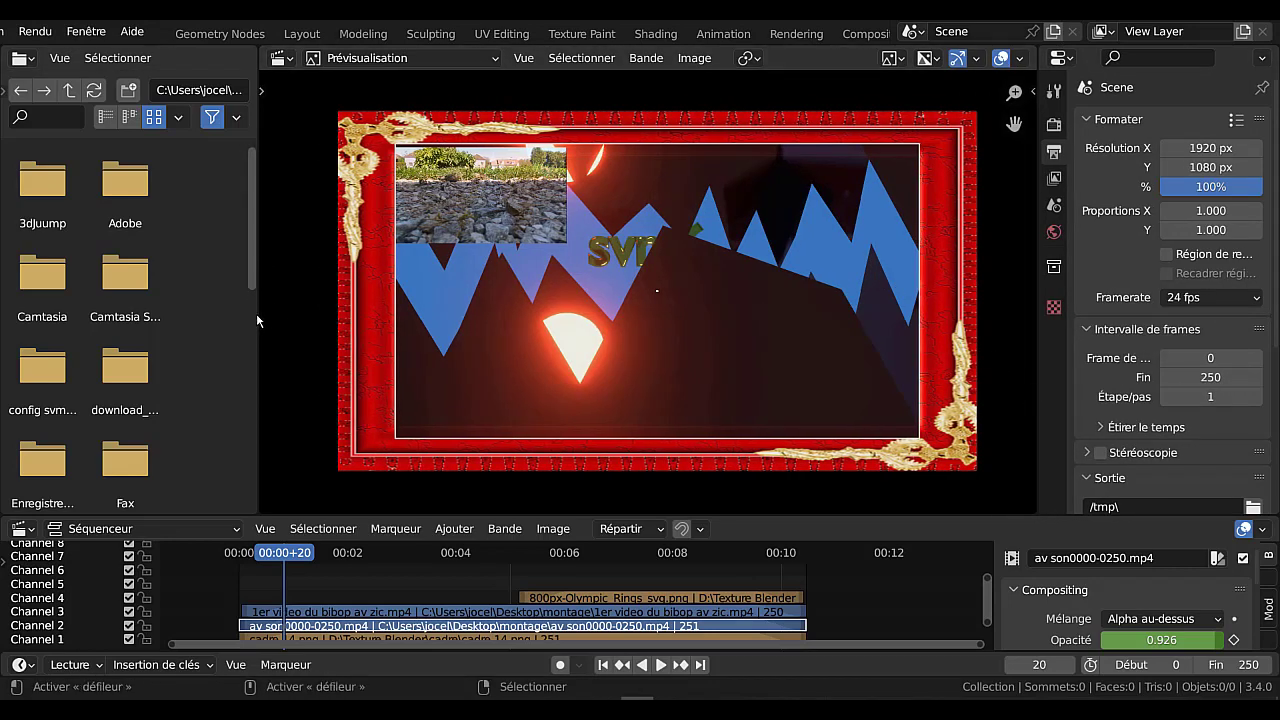
left_click_drag(258, 309, 200, 310)
left_click_drag(950, 517, 952, 468)
scroll(919, 573, "down", 4)
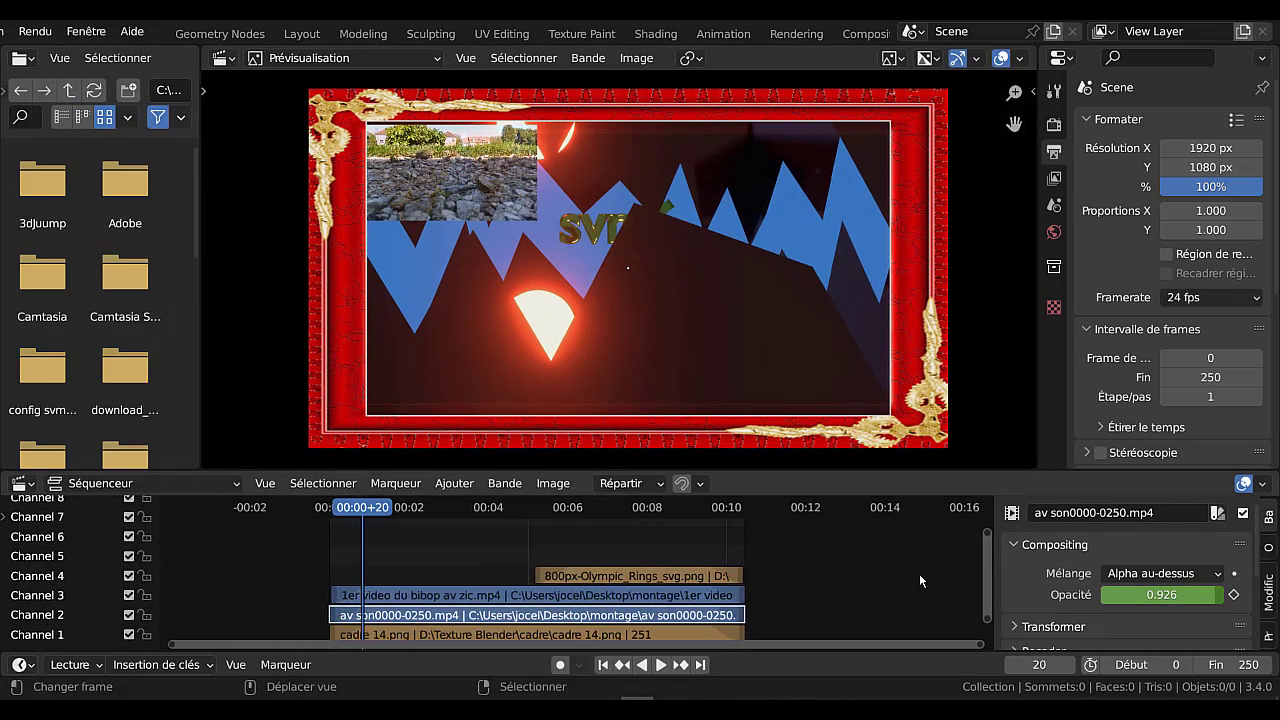
Narrow the properties editor and shorten the sequencer to give the preview more room.
scroll(919, 573, "up", 3)
left_click_drag(988, 564, 991, 599)
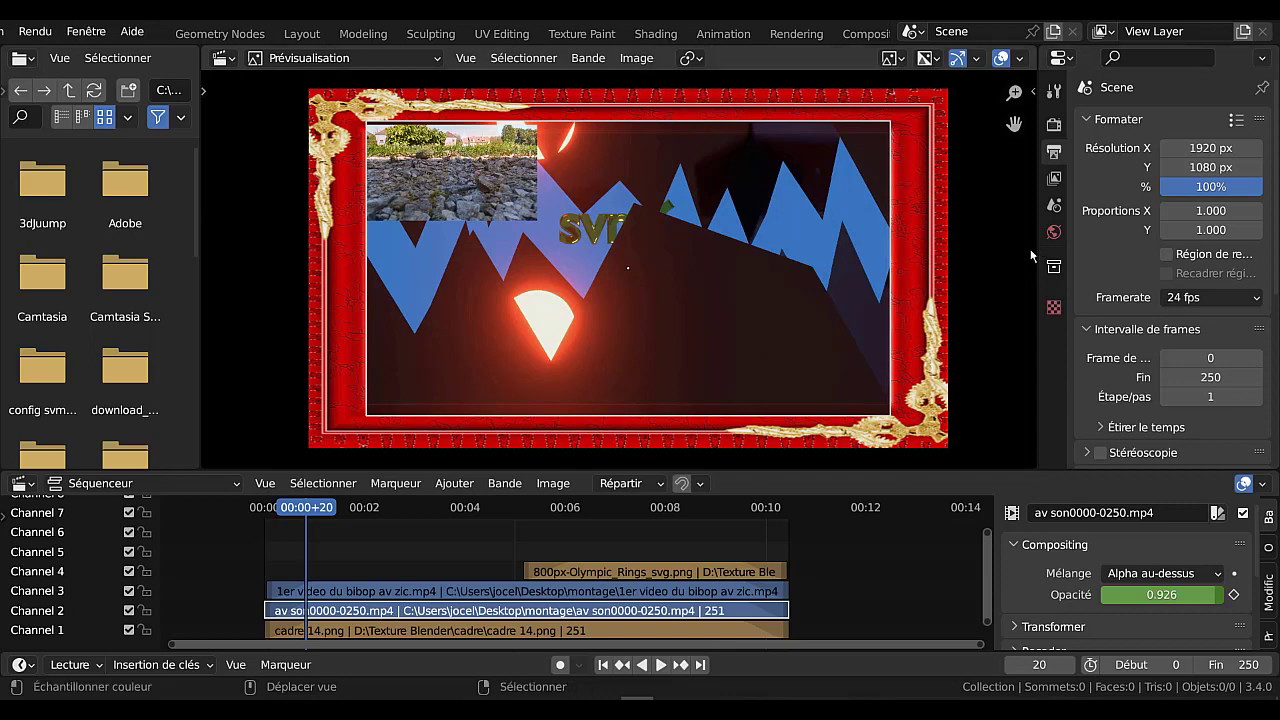
left_click_drag(1036, 248, 1139, 251)
left_click_drag(1036, 469, 1038, 491)
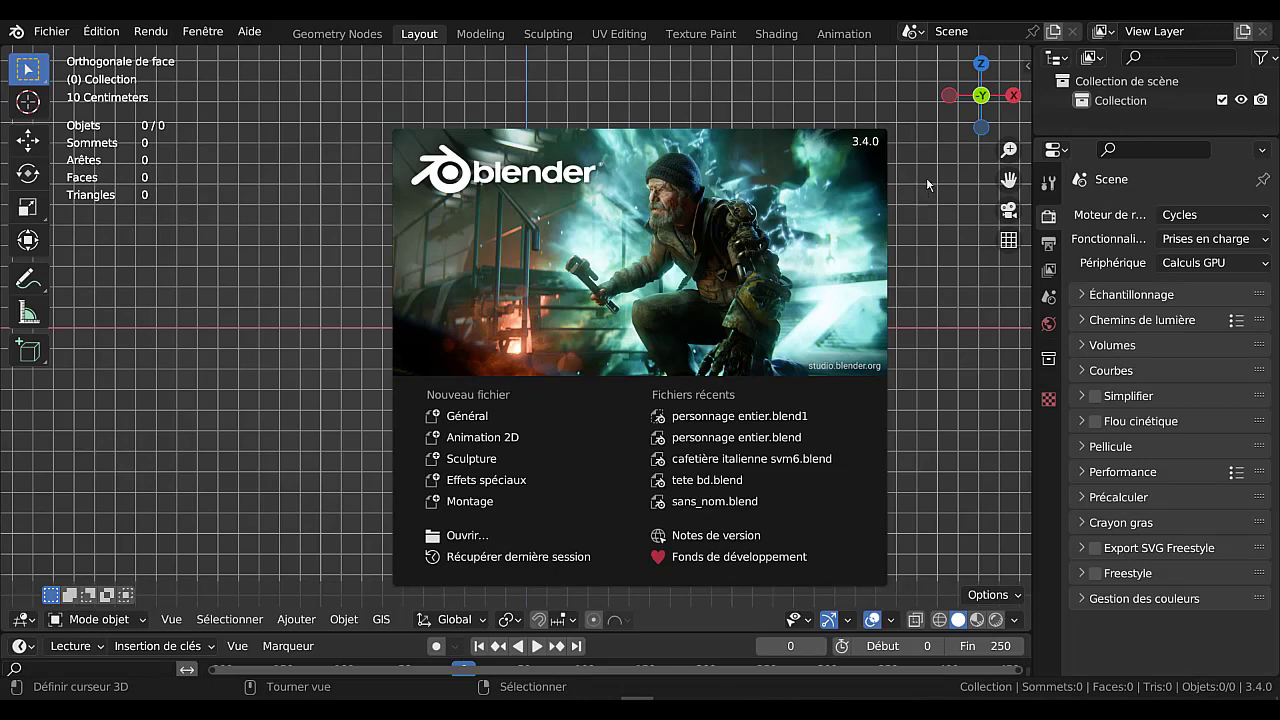
Add the Montage workspace from the Montage category to the new file and make its preview area taller.
left_click(419, 88)
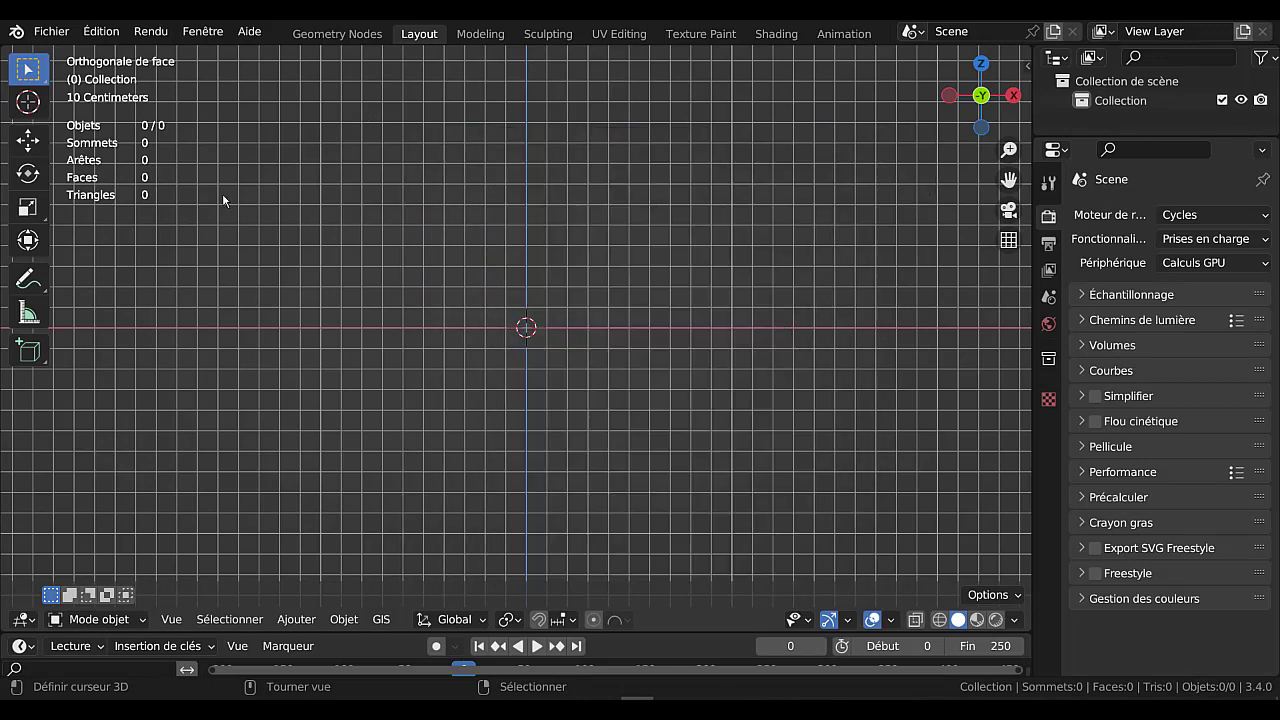
scroll(712, 32, "down", 5)
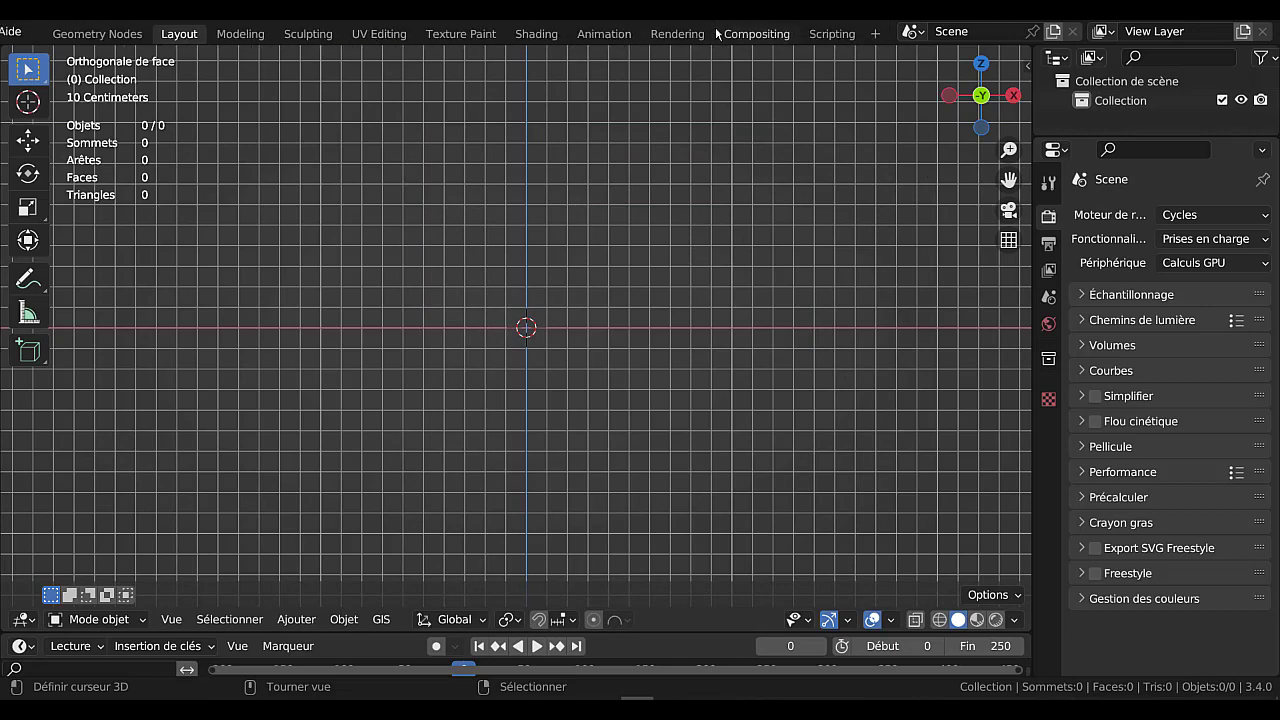
left_click(874, 35)
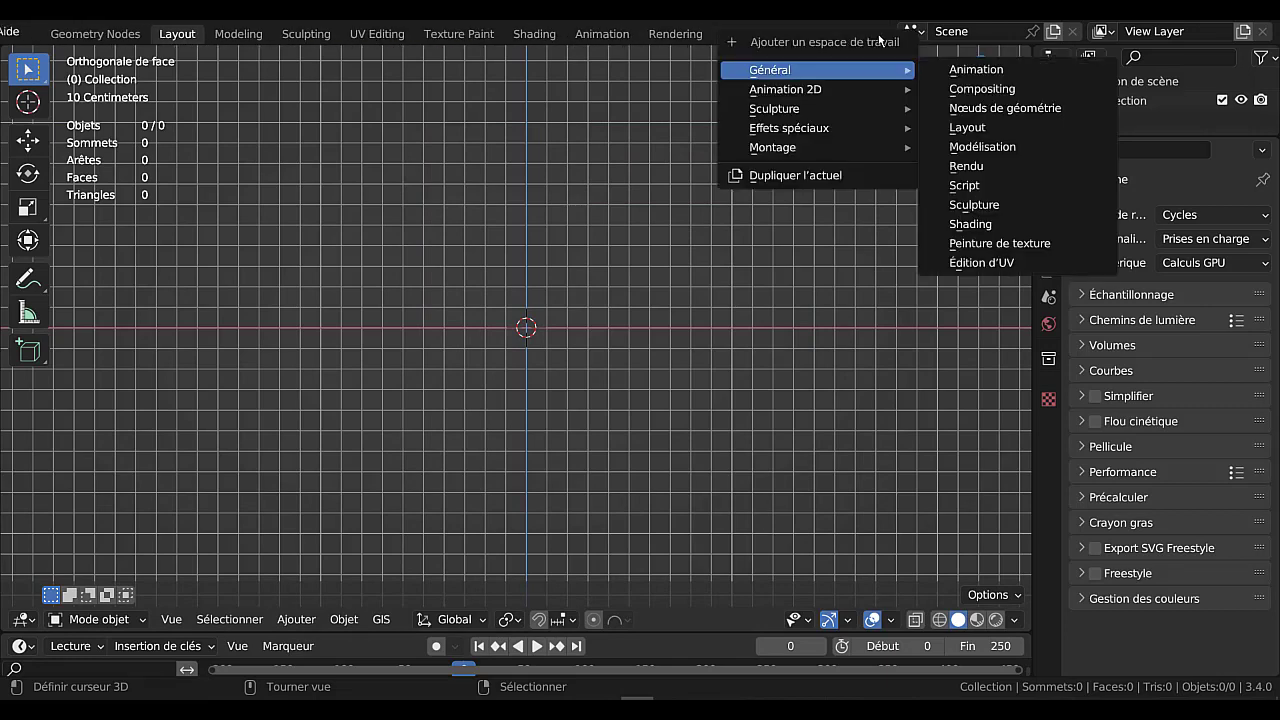
mouse_move(851, 153)
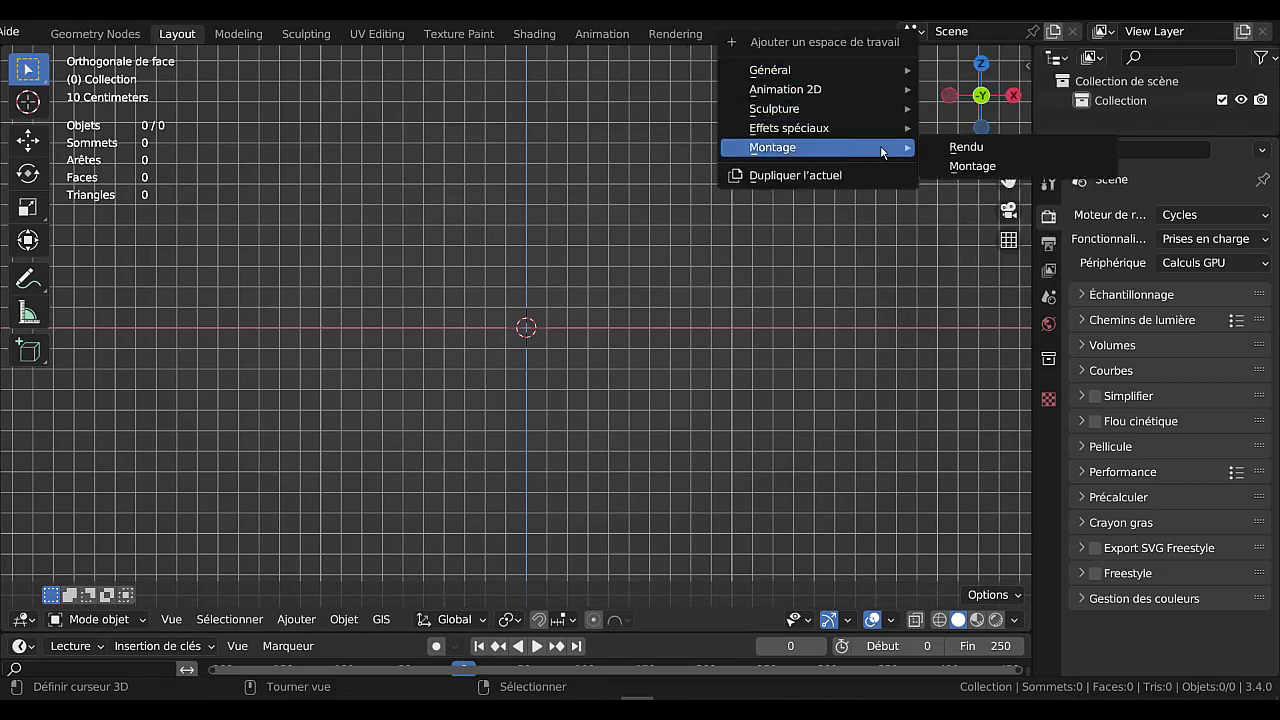
left_click(968, 167)
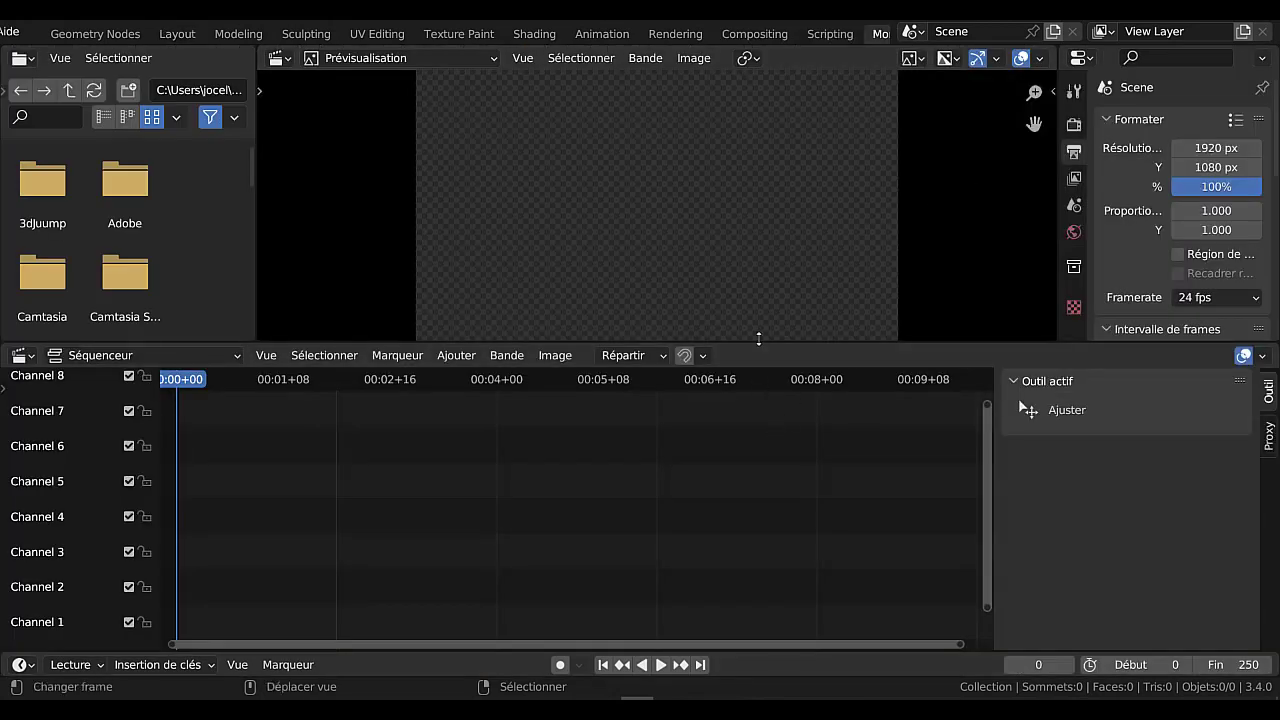
left_click_drag(759, 339, 790, 398)
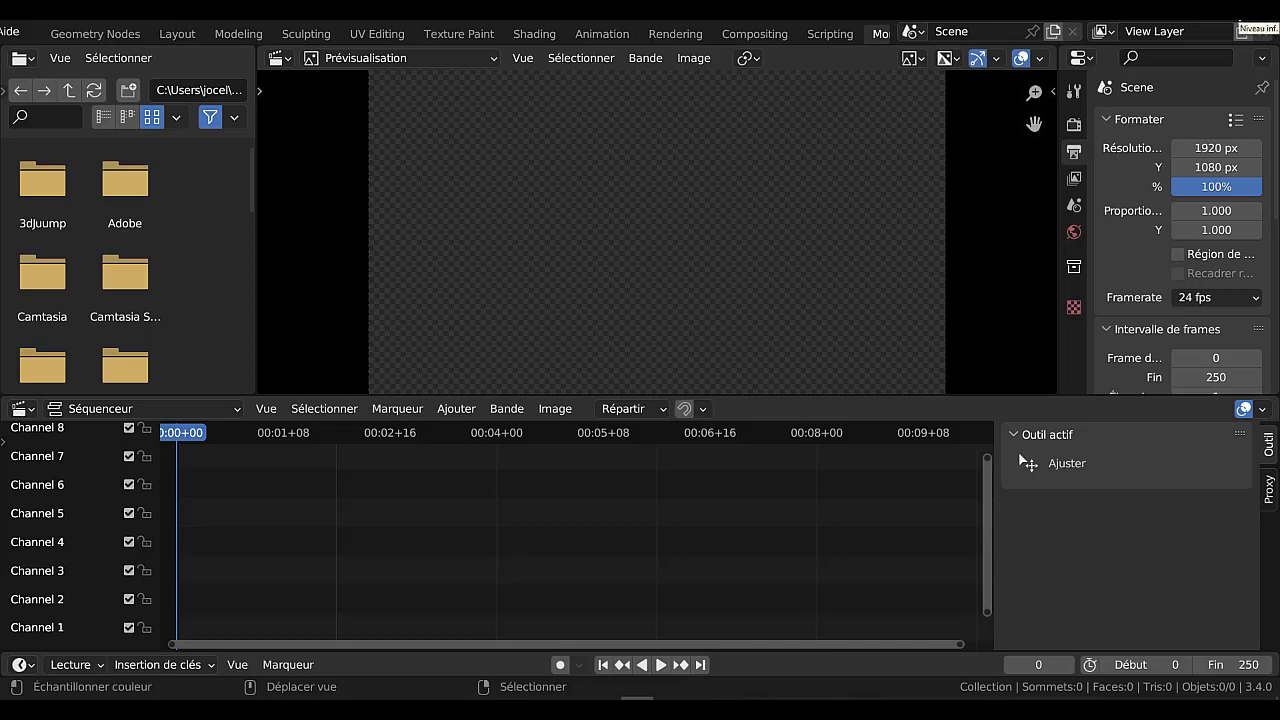
Import the video av son0000-0250 from the Windows file explorer into the sequencer at frame 0, and restore the maximized Blender window.
left_click(1238, 20)
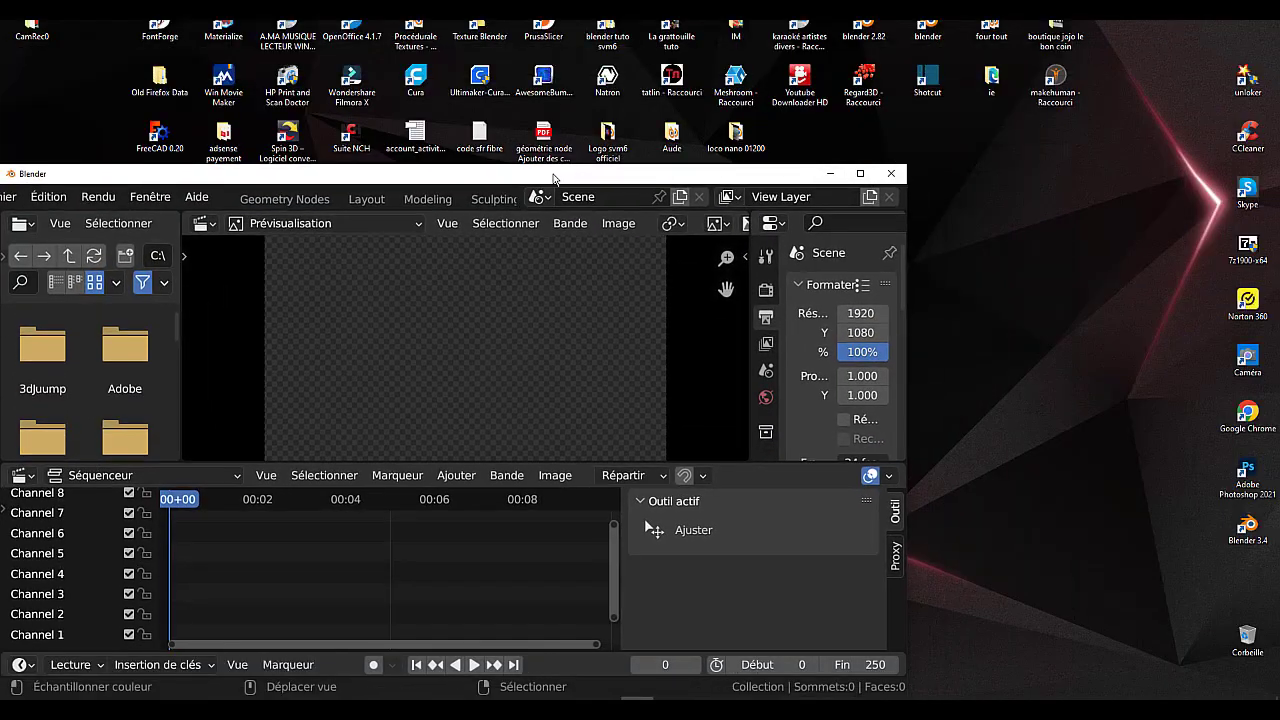
left_click_drag(555, 178, 922, 144)
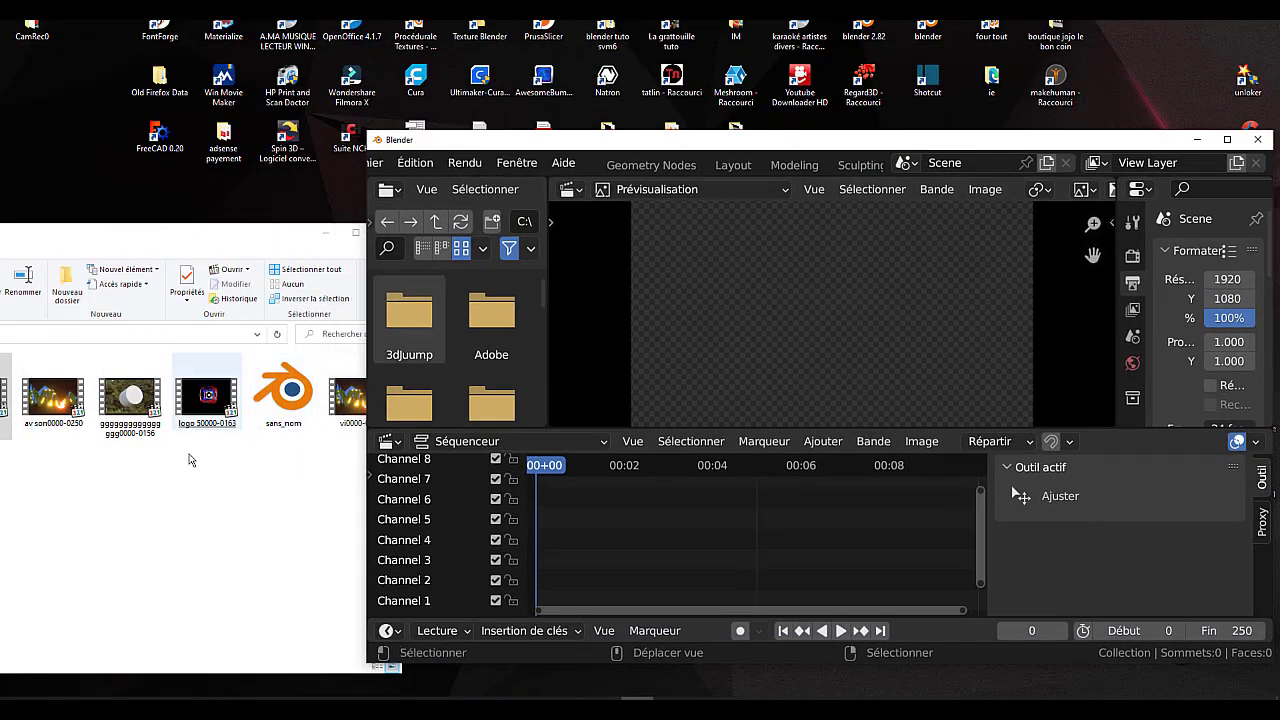
left_click(175, 234)
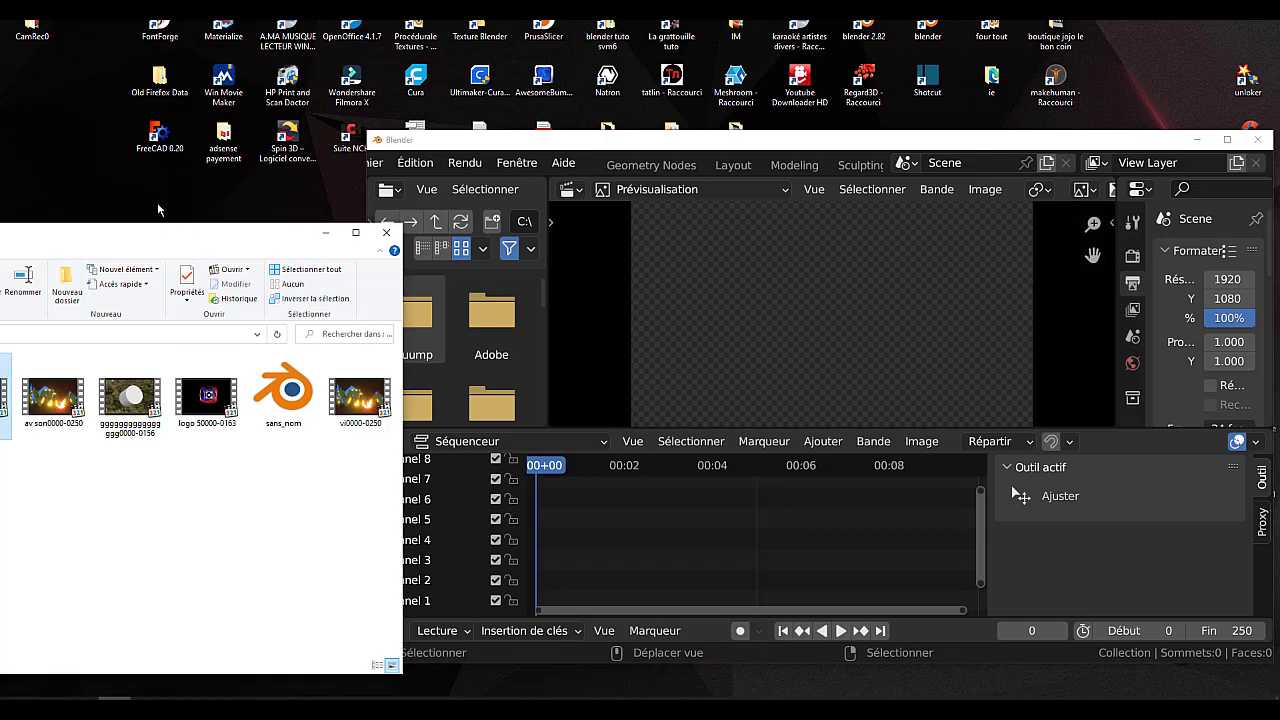
left_click_drag(53, 396, 771, 378)
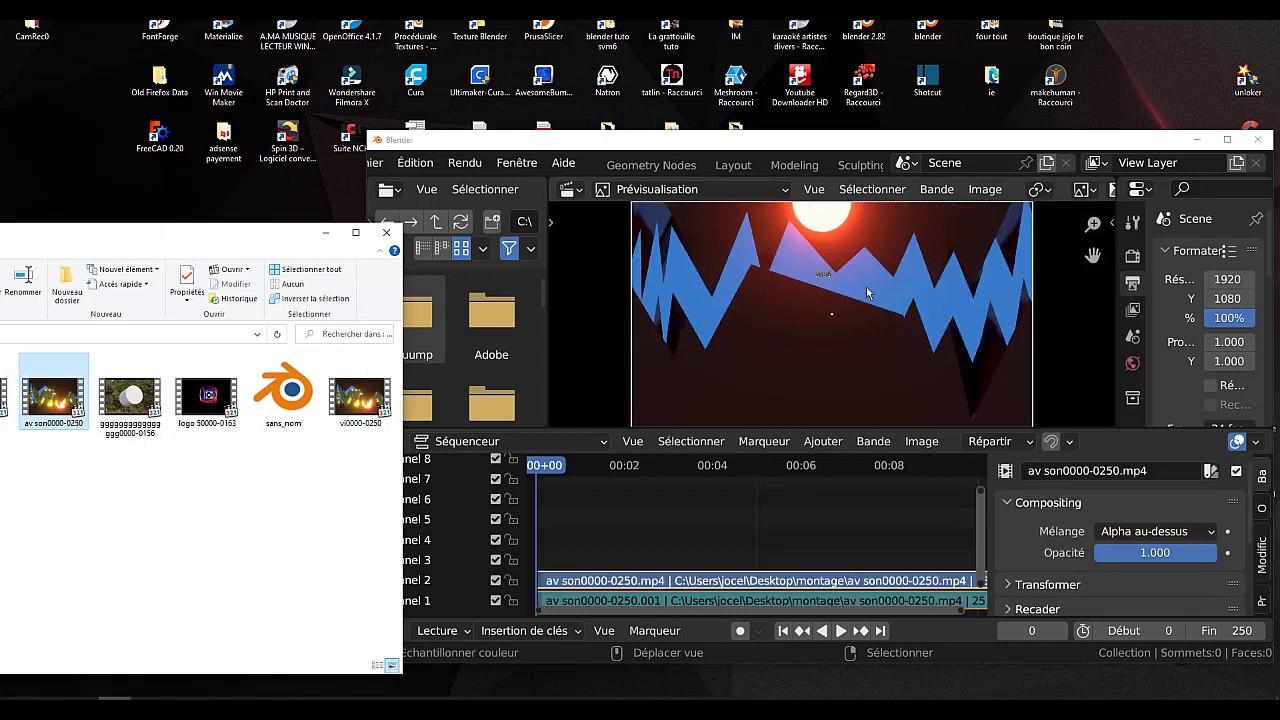
left_click_drag(933, 140, 803, 78)
left_click(1097, 77)
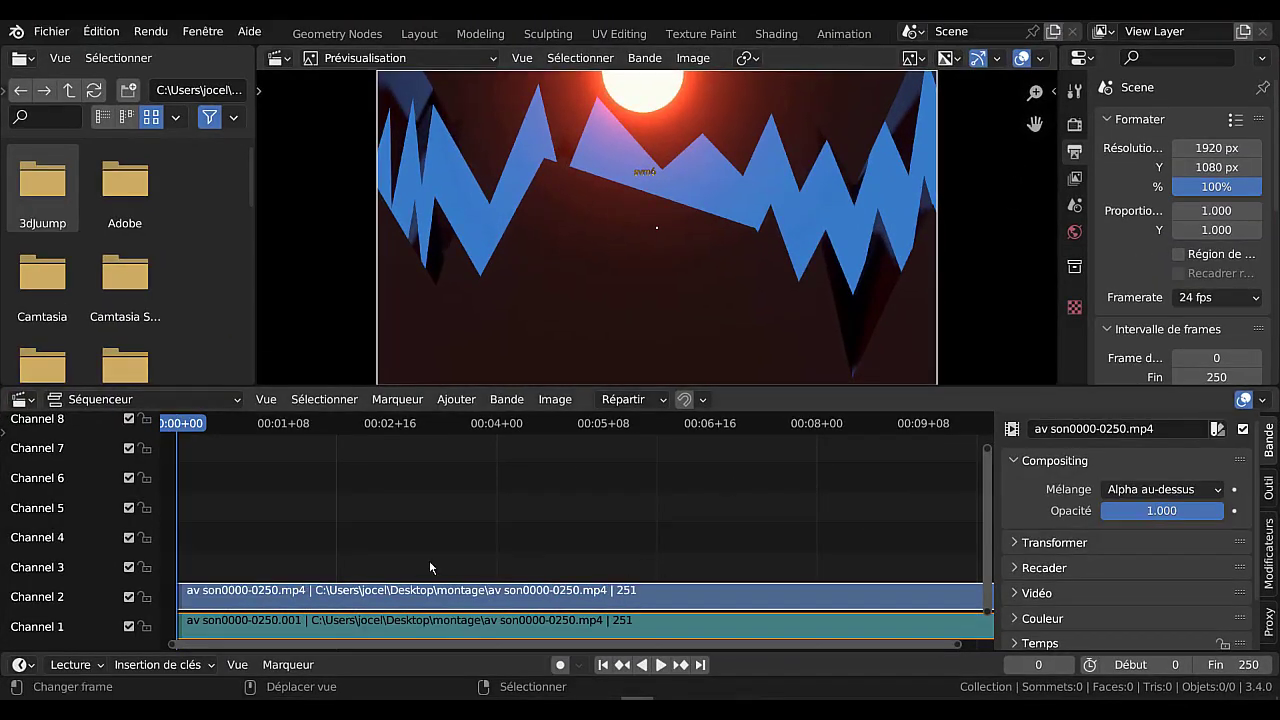
Play the imported video briefly and scrub through the whole clip, returning to frame 0.
key("space")
key("Escape")
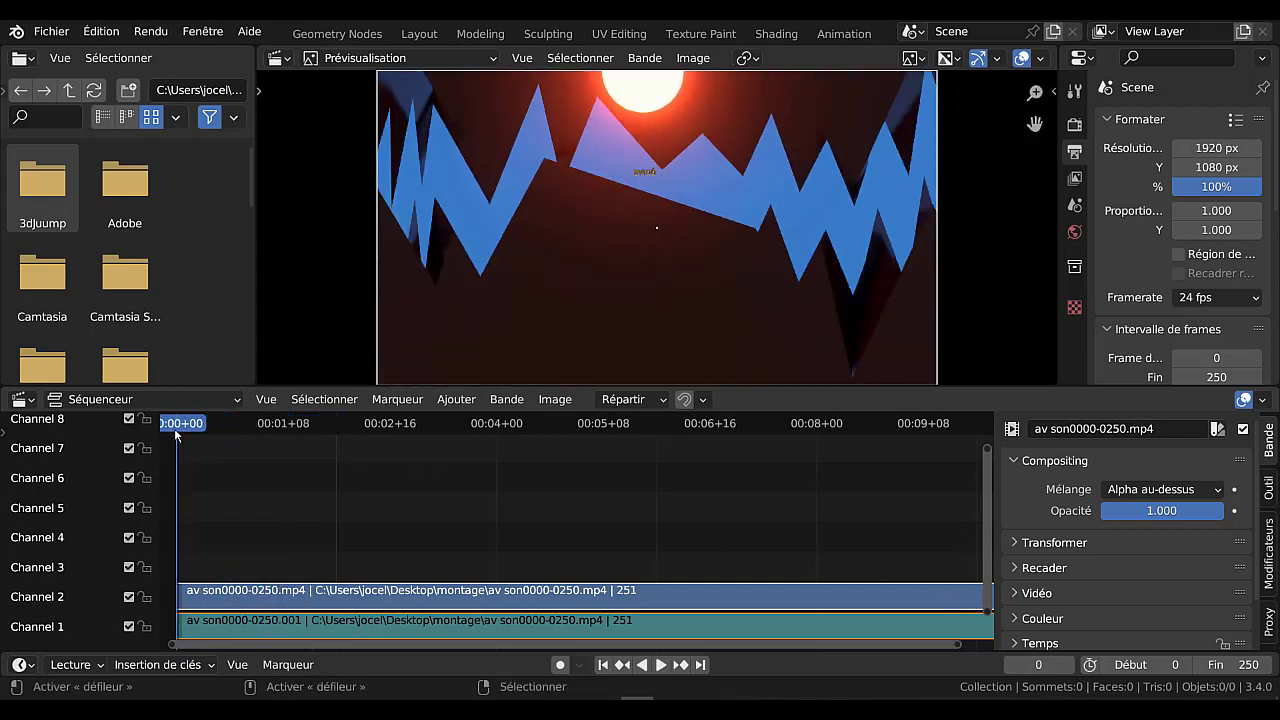
left_click_drag(176, 427, 981, 490)
scroll(620, 590, "down", 2)
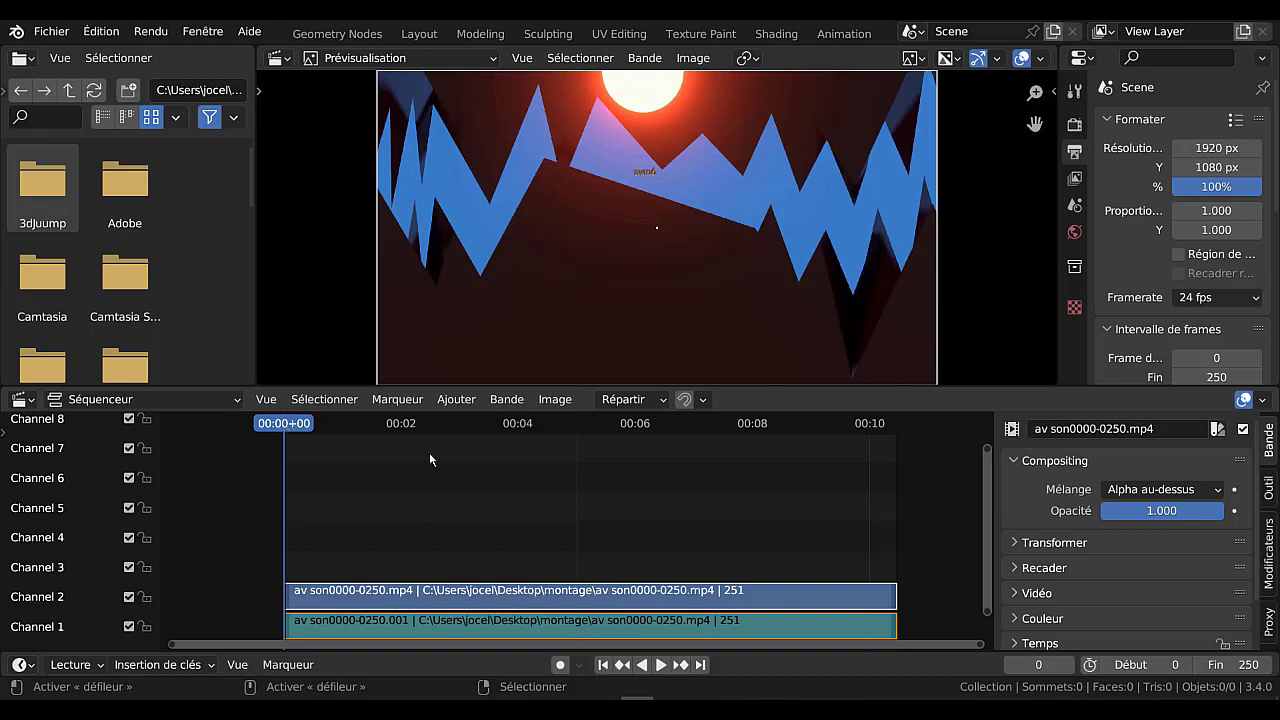
left_click_drag(310, 428, 243, 452)
Enlarge the preview area and scrub the video to frame 50 and back to frame 0.
left_click_drag(740, 386, 746, 408)
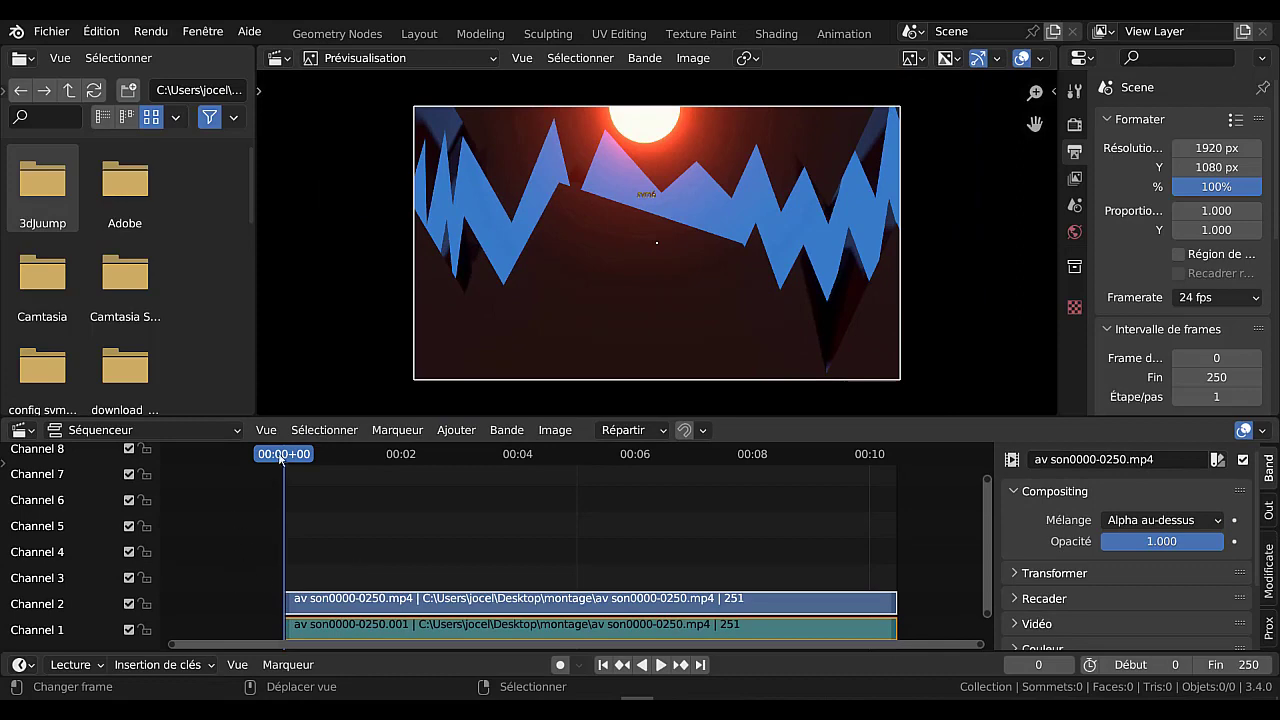
left_click_drag(281, 459, 407, 459)
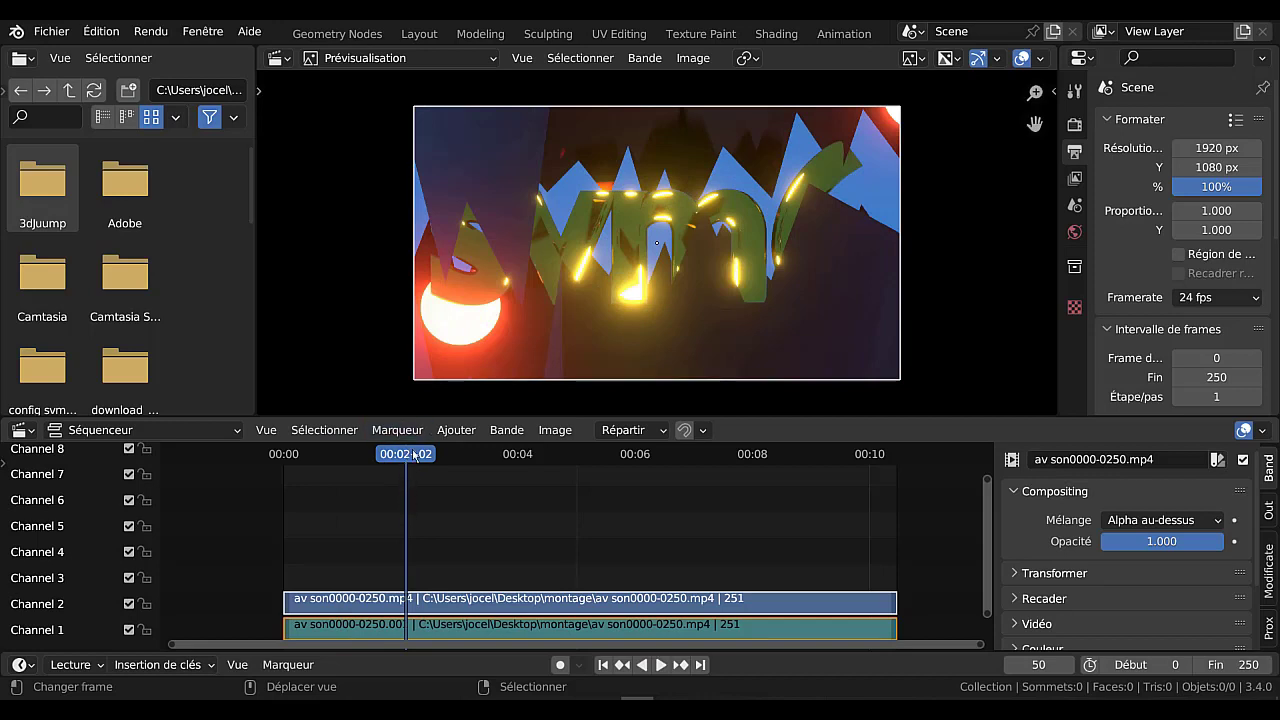
left_click_drag(411, 456, 228, 479)
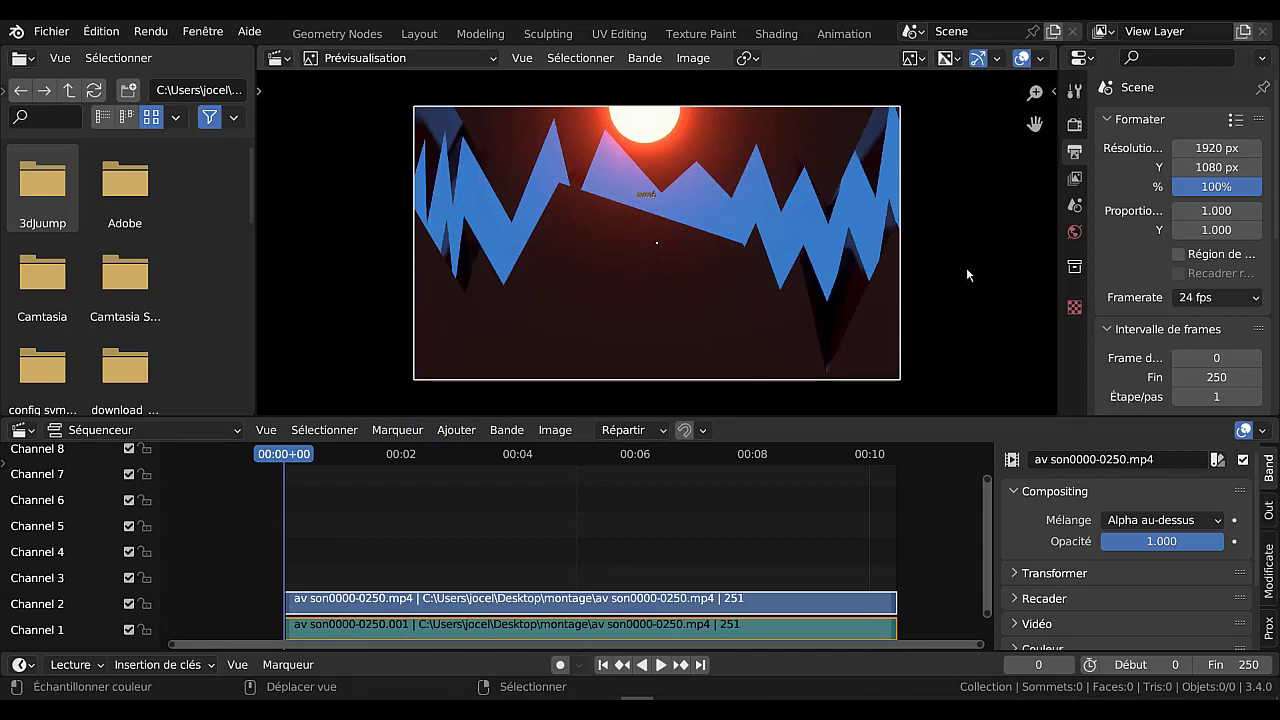
Try deleting the sound strip av son0000-0250.001 from channel 1 and undo the deletion.
left_click(585, 630)
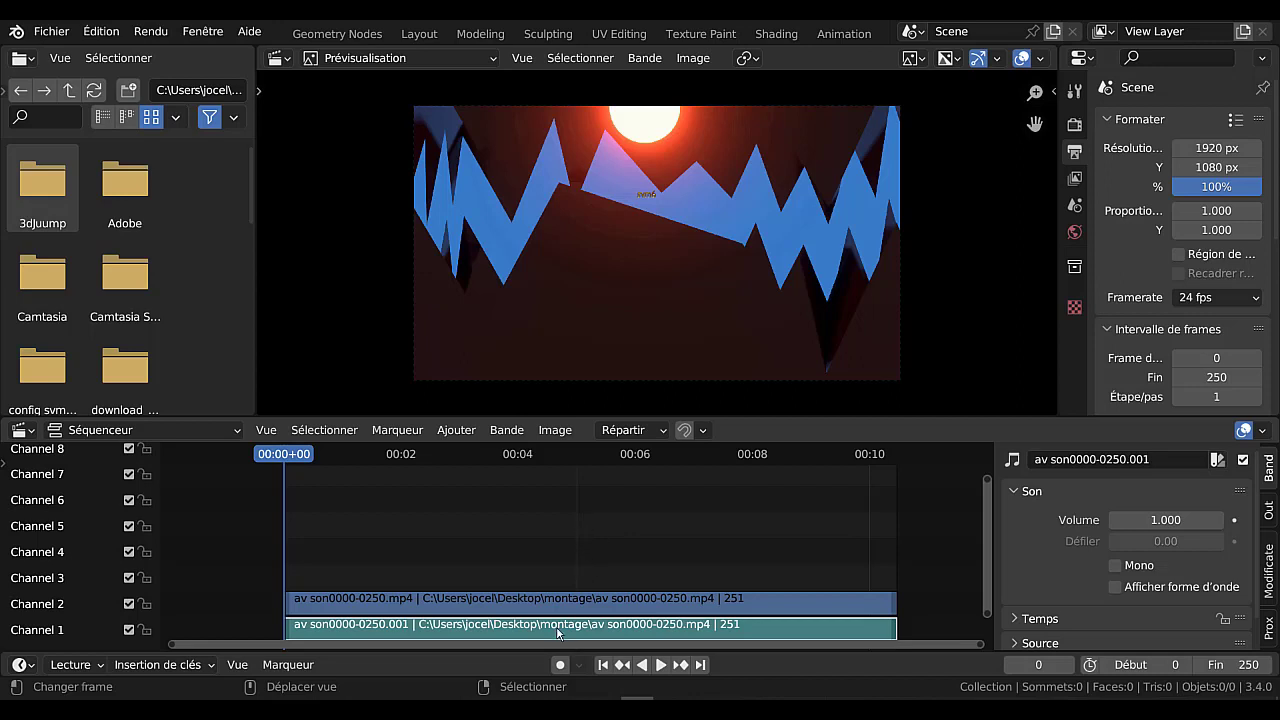
key("Delete")
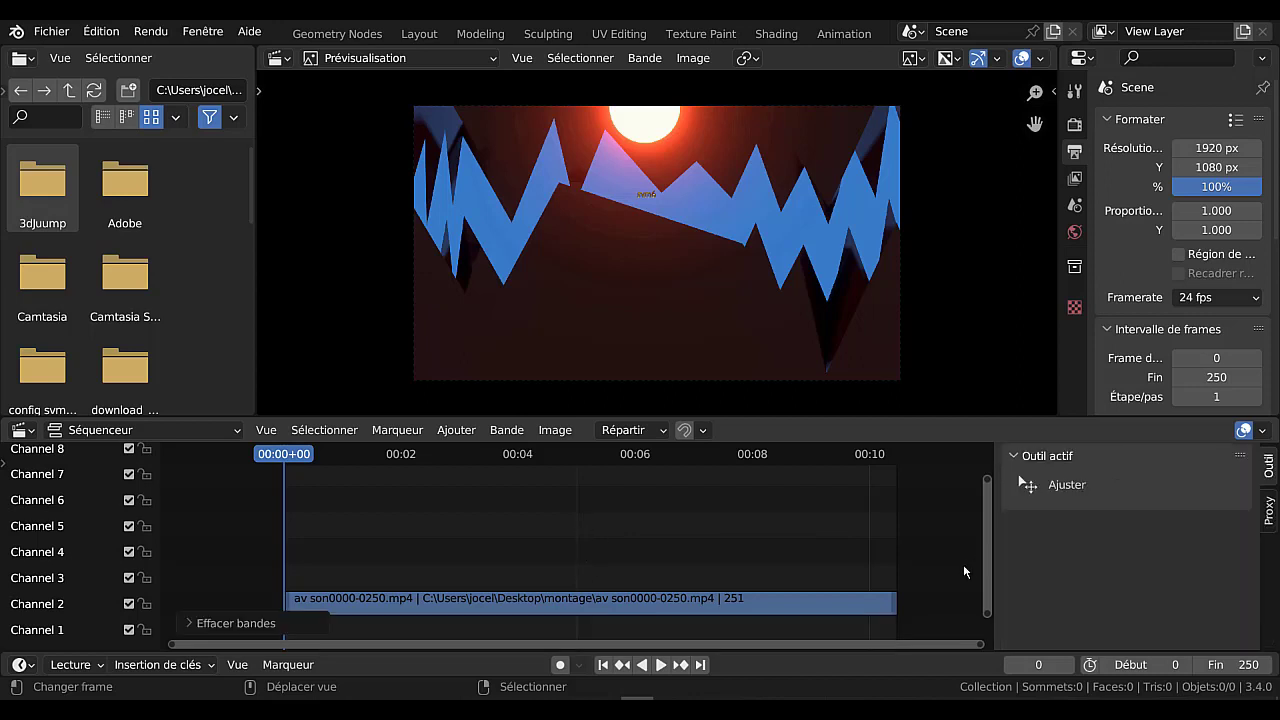
key("ctrl+z")
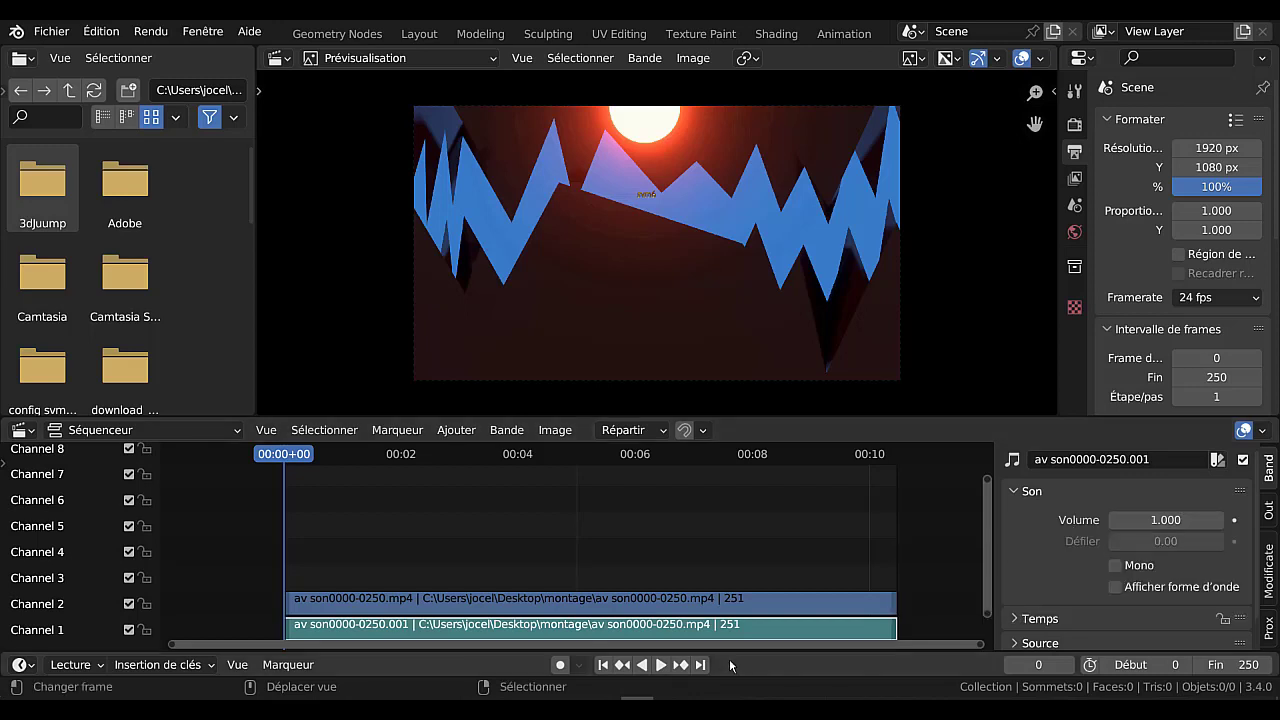
Delete the video's sound strip av son0000-0250.001 from channel 1 and make the sequencer slightly taller.
left_click(738, 602)
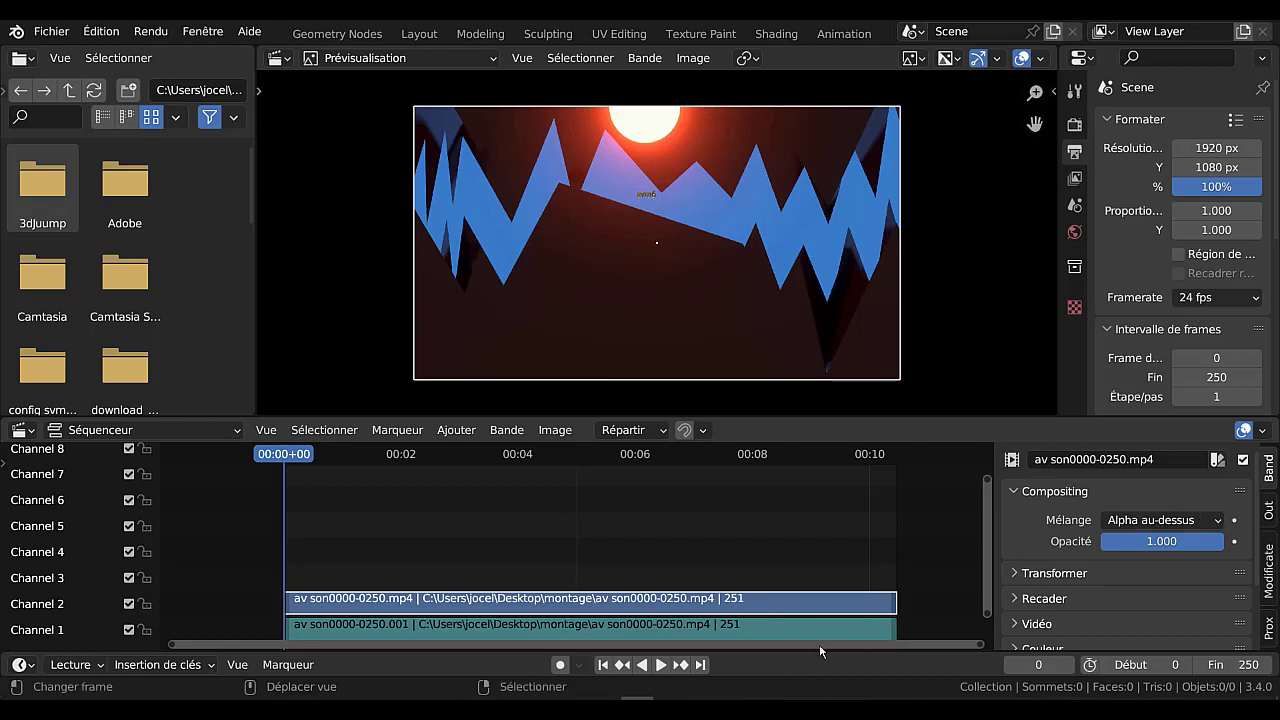
left_click(783, 630)
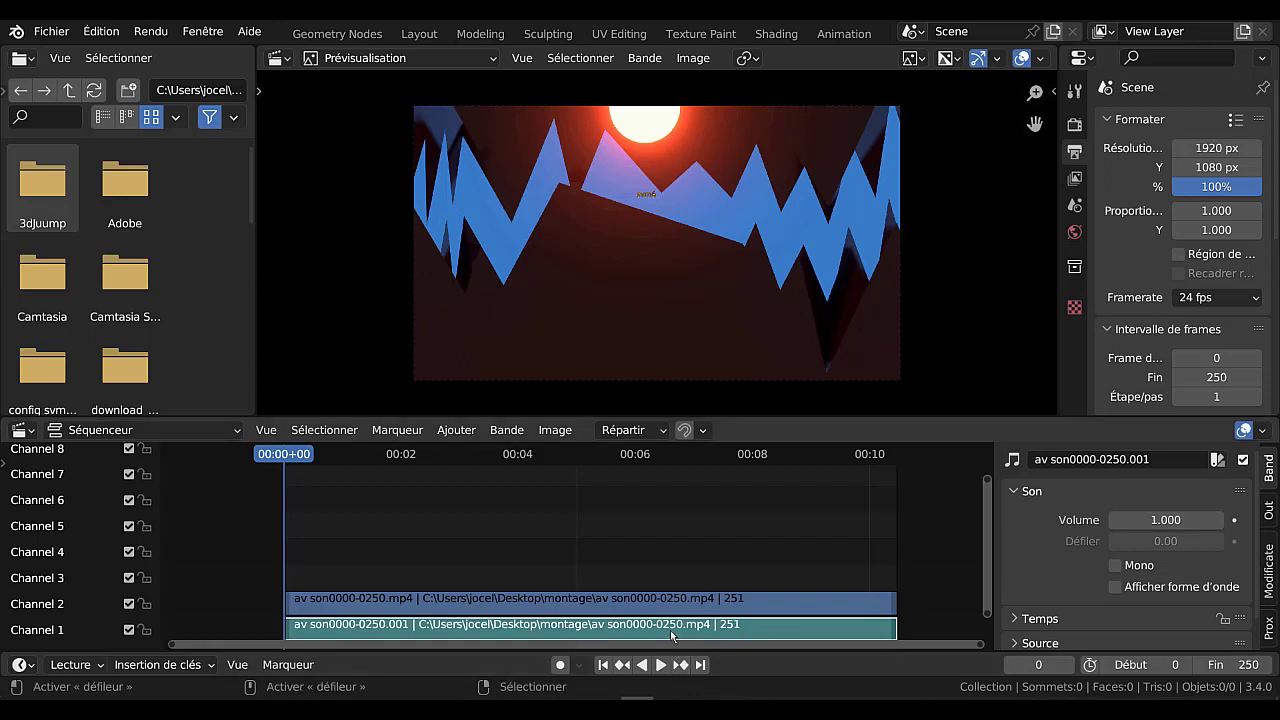
key("Delete")
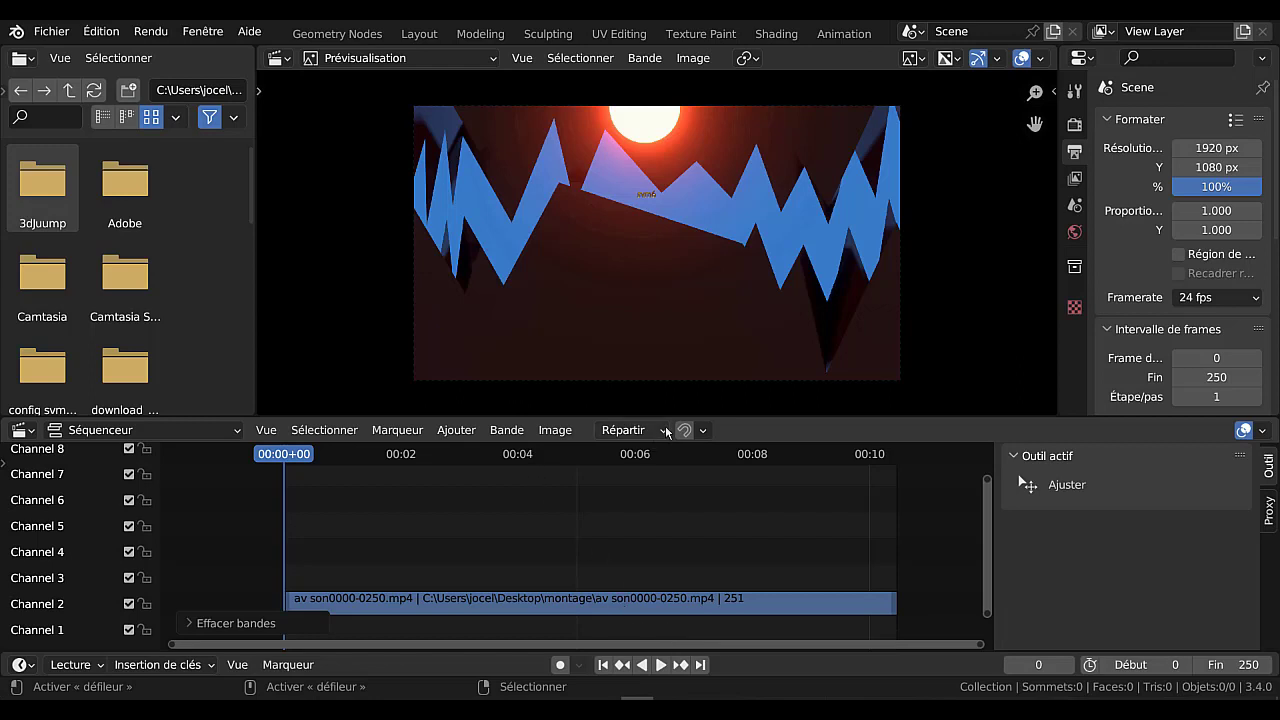
mouse_move(717, 414)
left_mouse_down()
mouse_move(723, 457)
mouse_move(740, 405)
left_mouse_up()
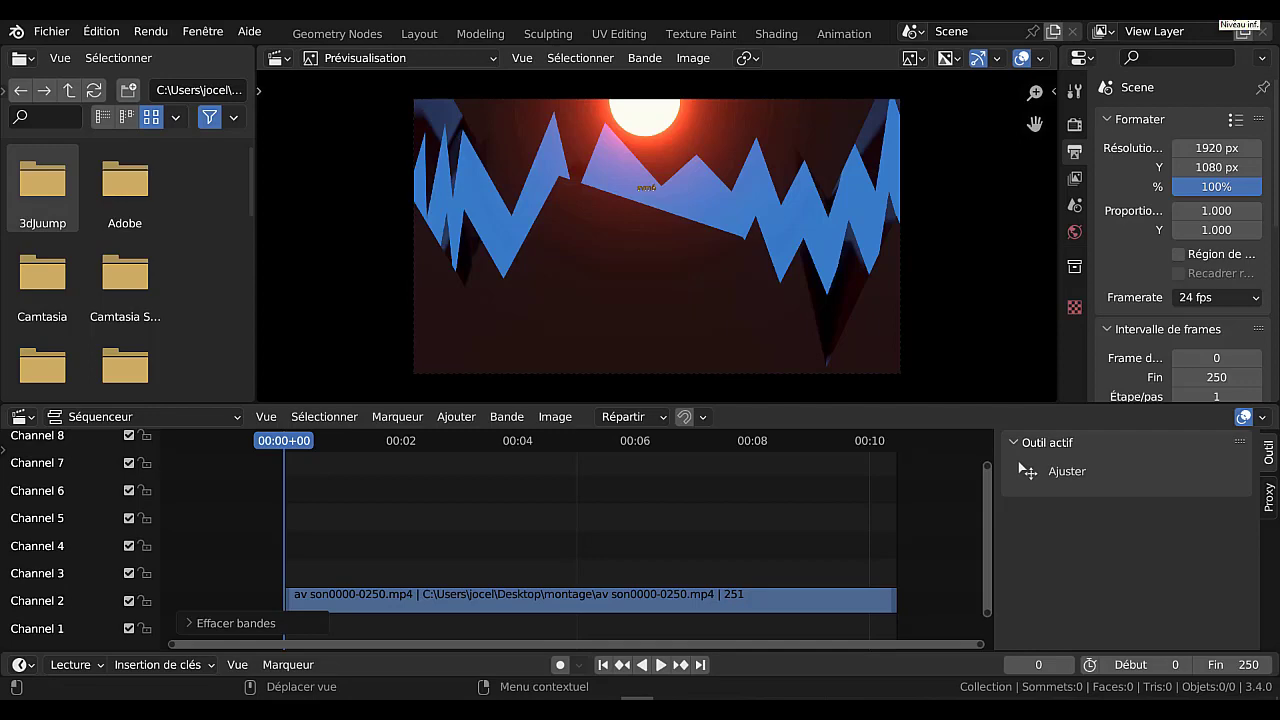
Import the video logo 50000-0163 from the file explorer onto channel 3 at frame 0, and maximize the Blender window again.
left_click(1243, 8)
left_click(137, 531)
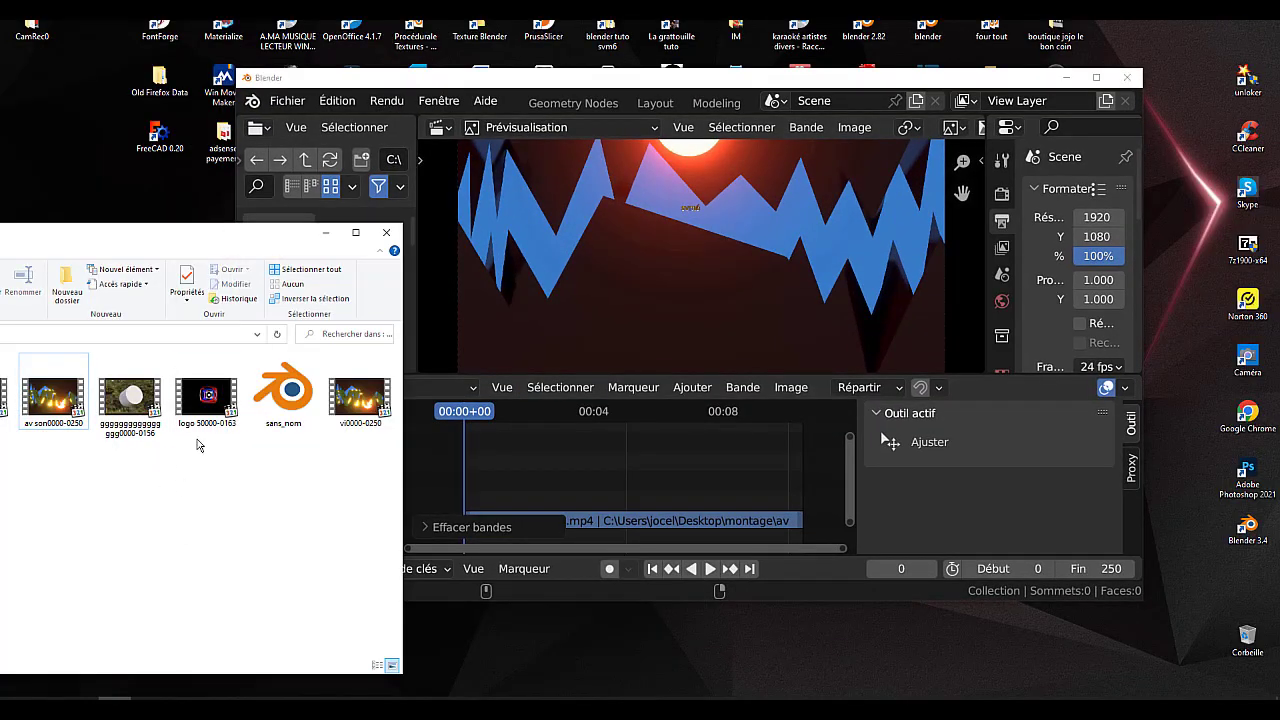
left_click(201, 403)
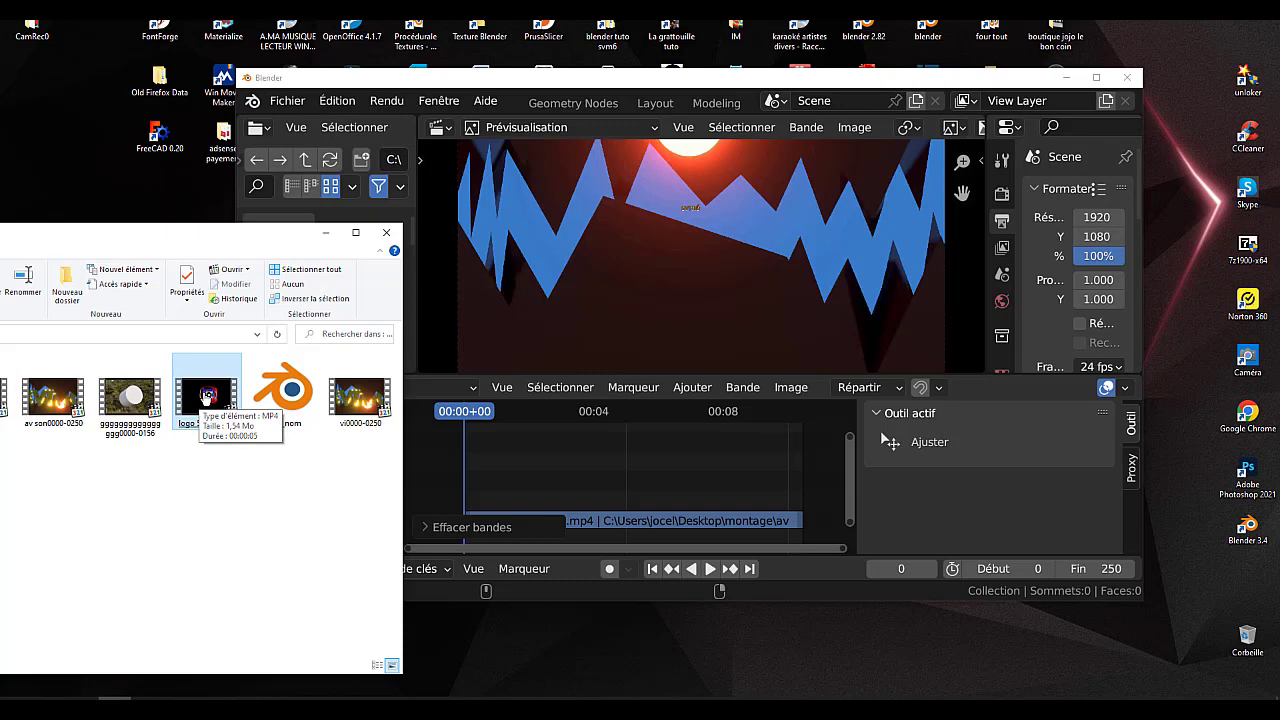
left_click_drag(205, 398, 478, 496)
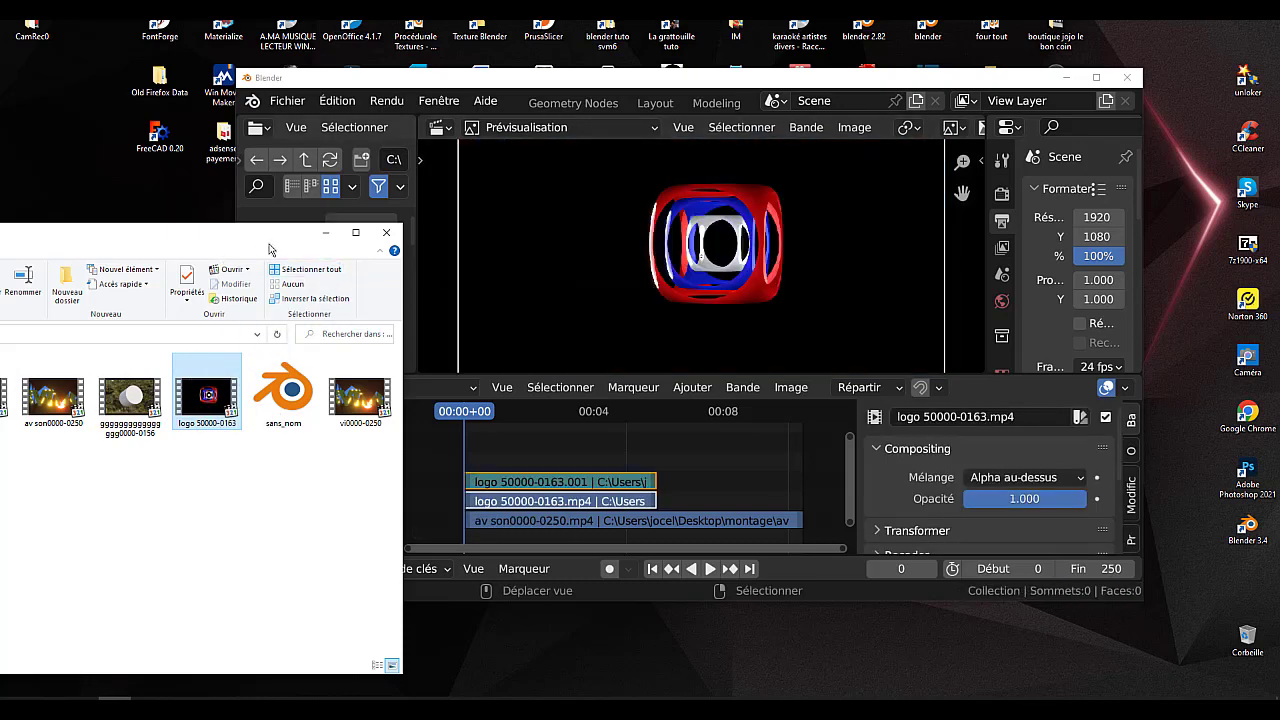
left_click(816, 86)
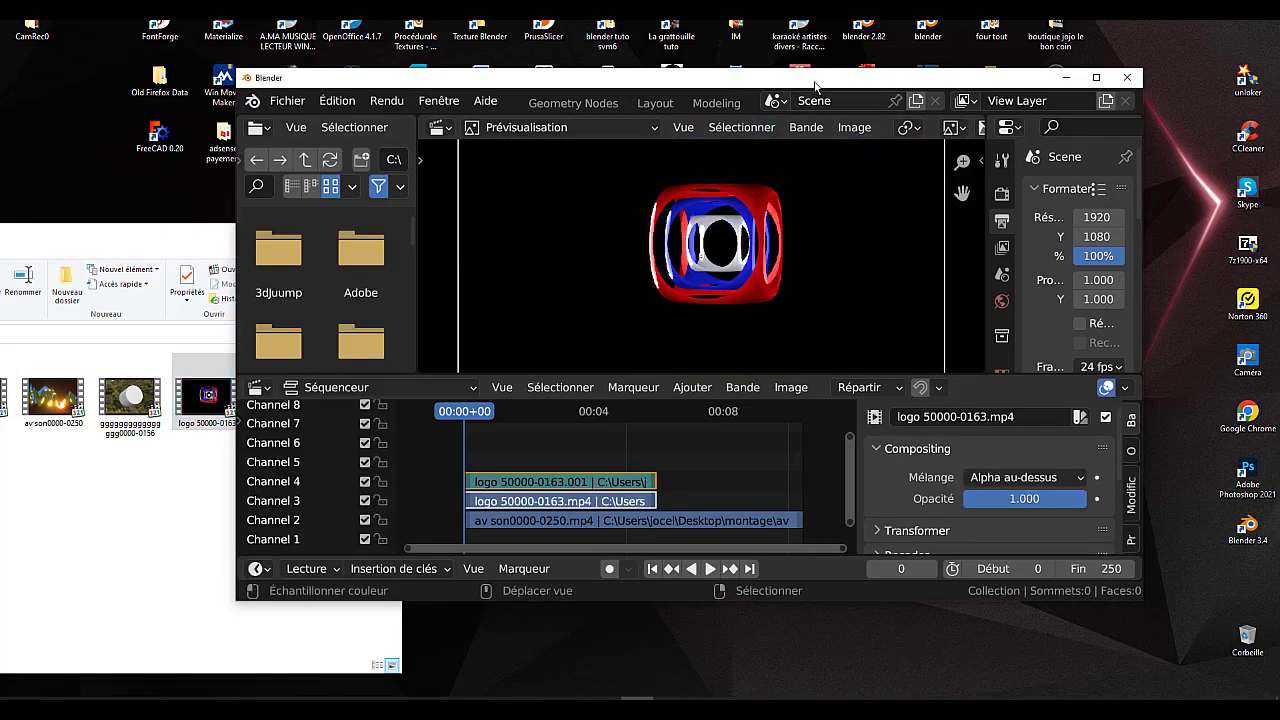
left_click(1096, 77)
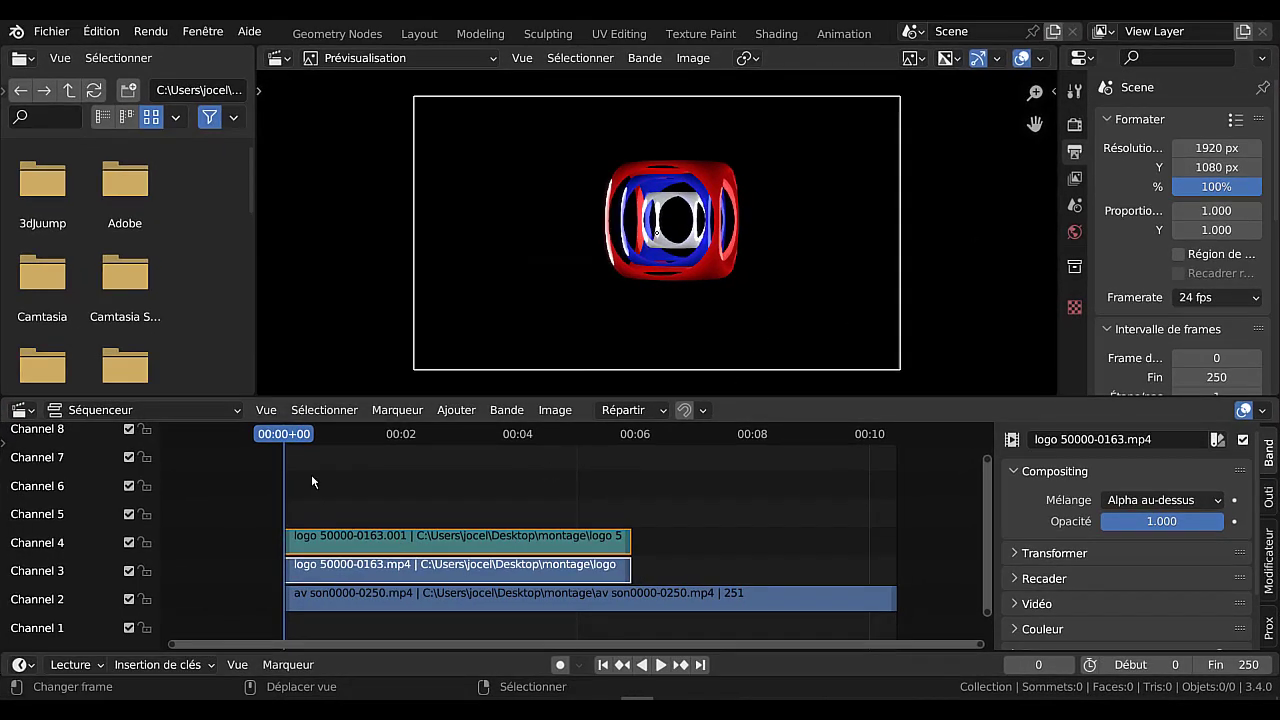
Play the two-layer montage and pause it at frame 131.
left_click(660, 665)
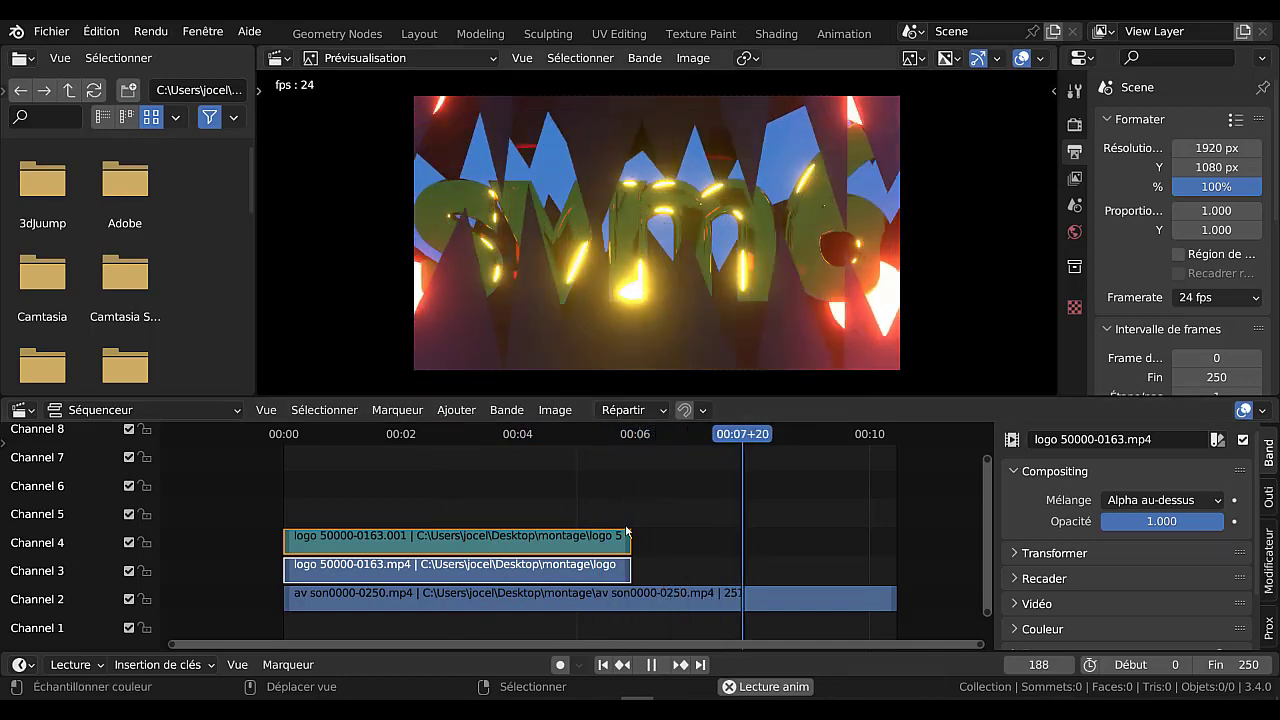
left_click(571, 470)
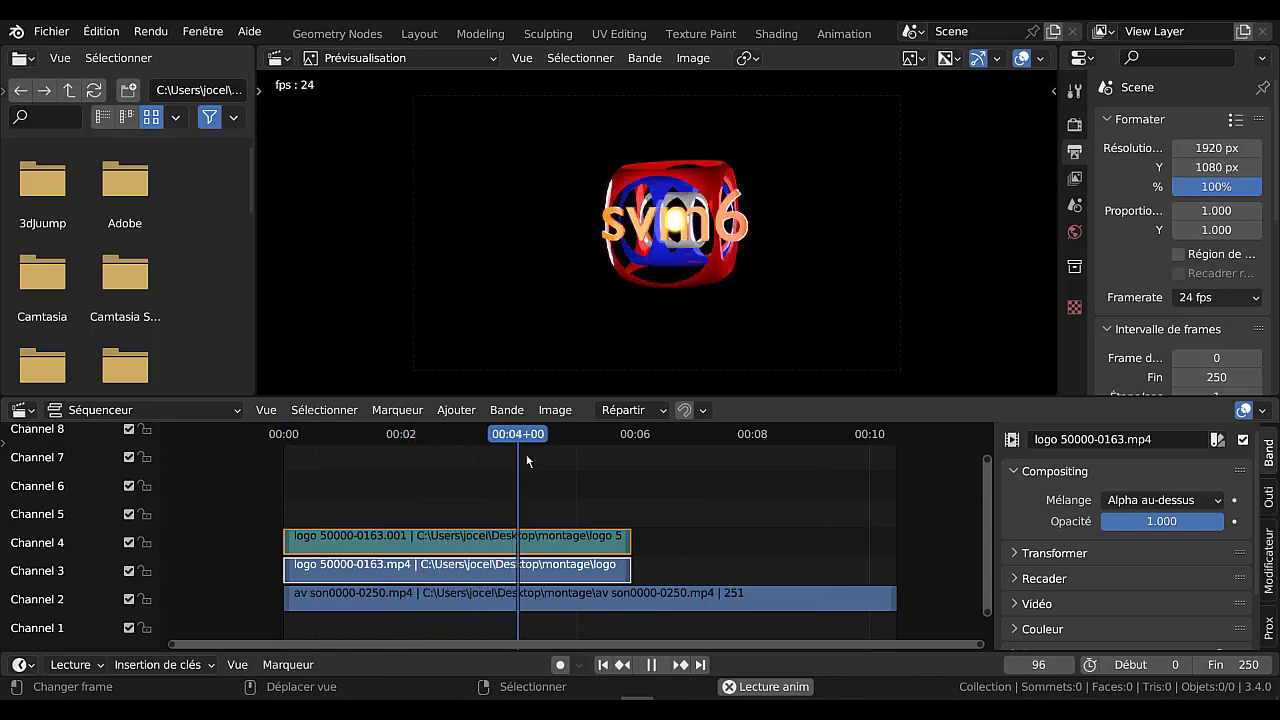
key("space")
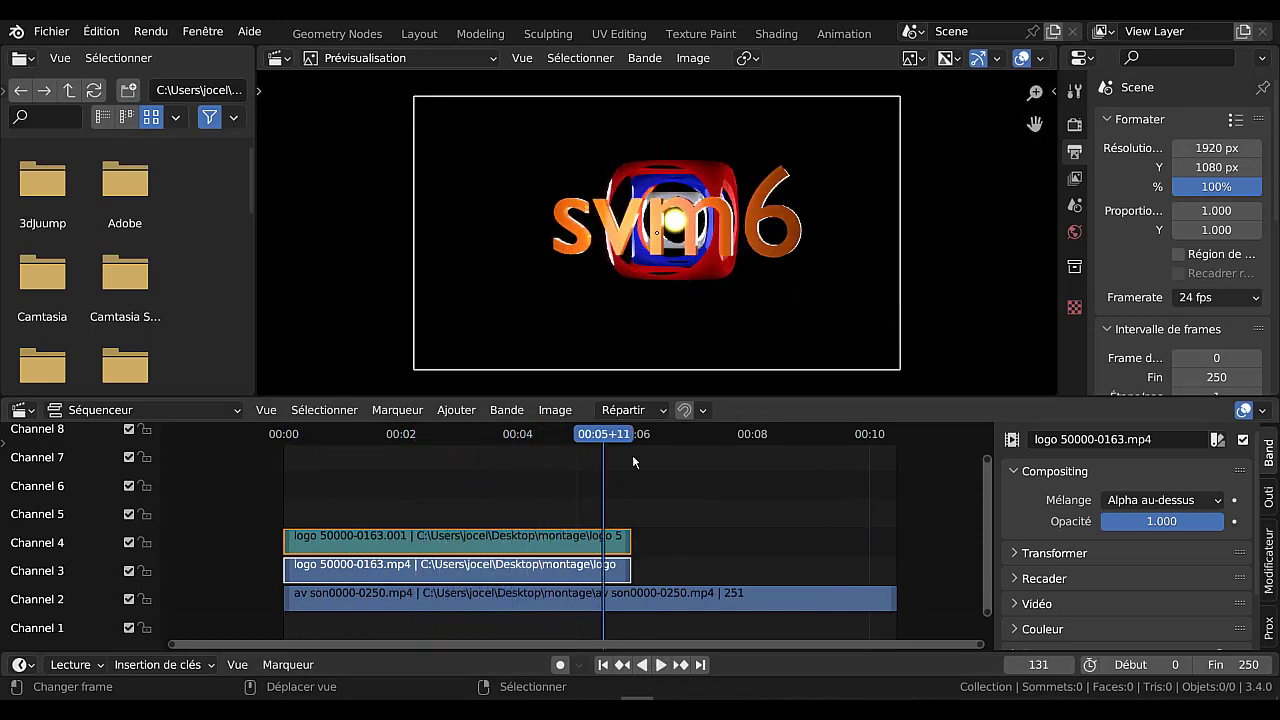
Delete the logo clip's sound strip logo 50000-0163.001 from channel 4.
scroll(480, 536, "down", 1)
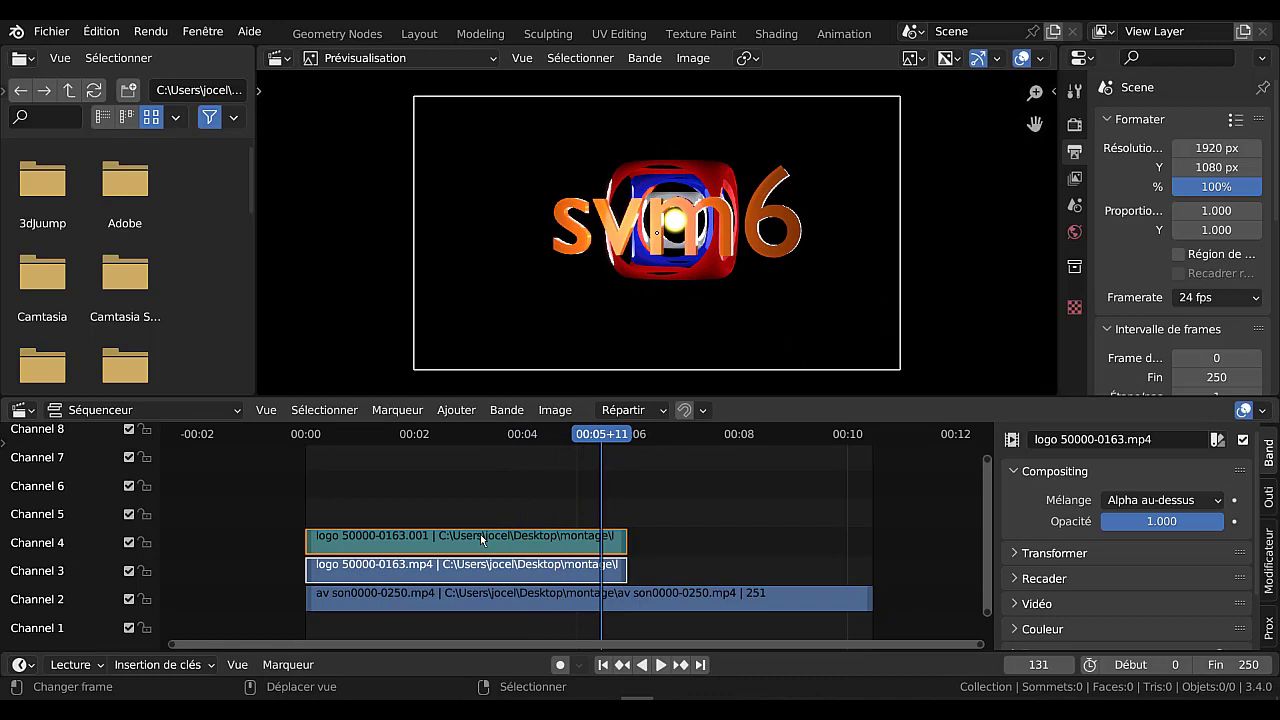
left_click(480, 537)
key("Delete")
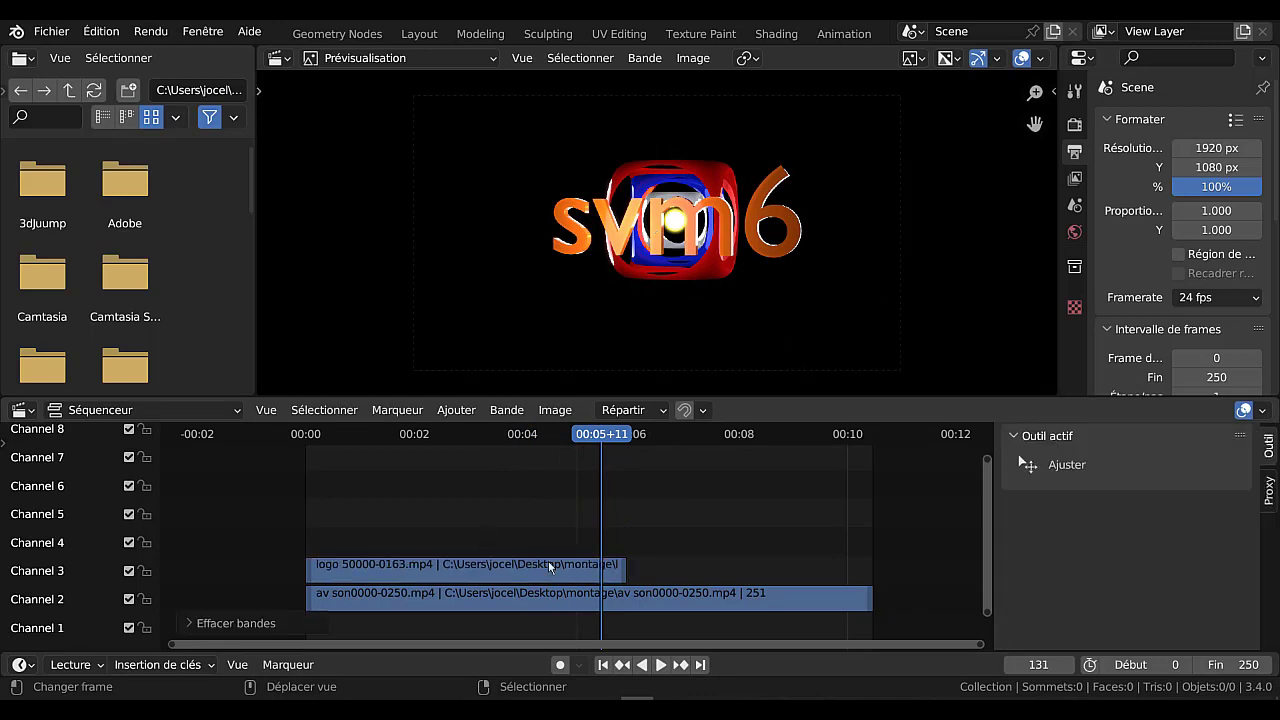
Play and scrub the two-layer montage to review the logo clip, stopping at frame 100.
key("space")
left_click_drag(610, 443, 489, 467)
key("space")
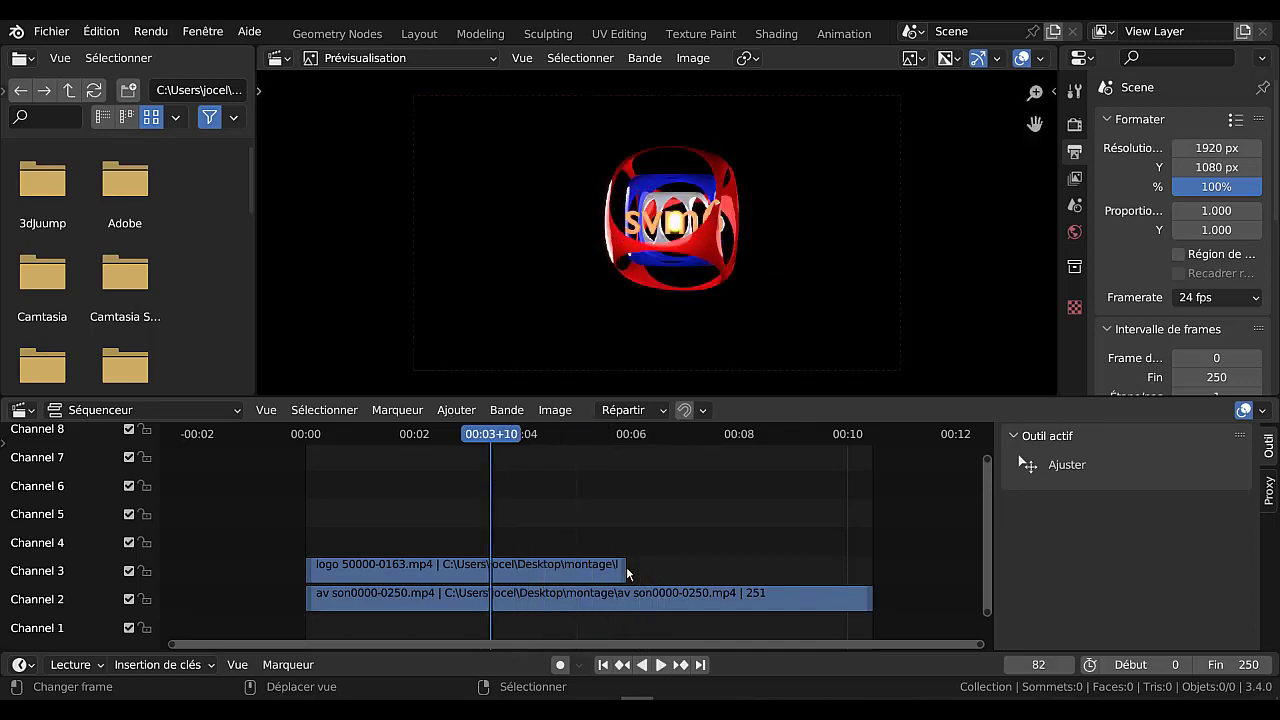
left_click_drag(489, 440, 531, 458)
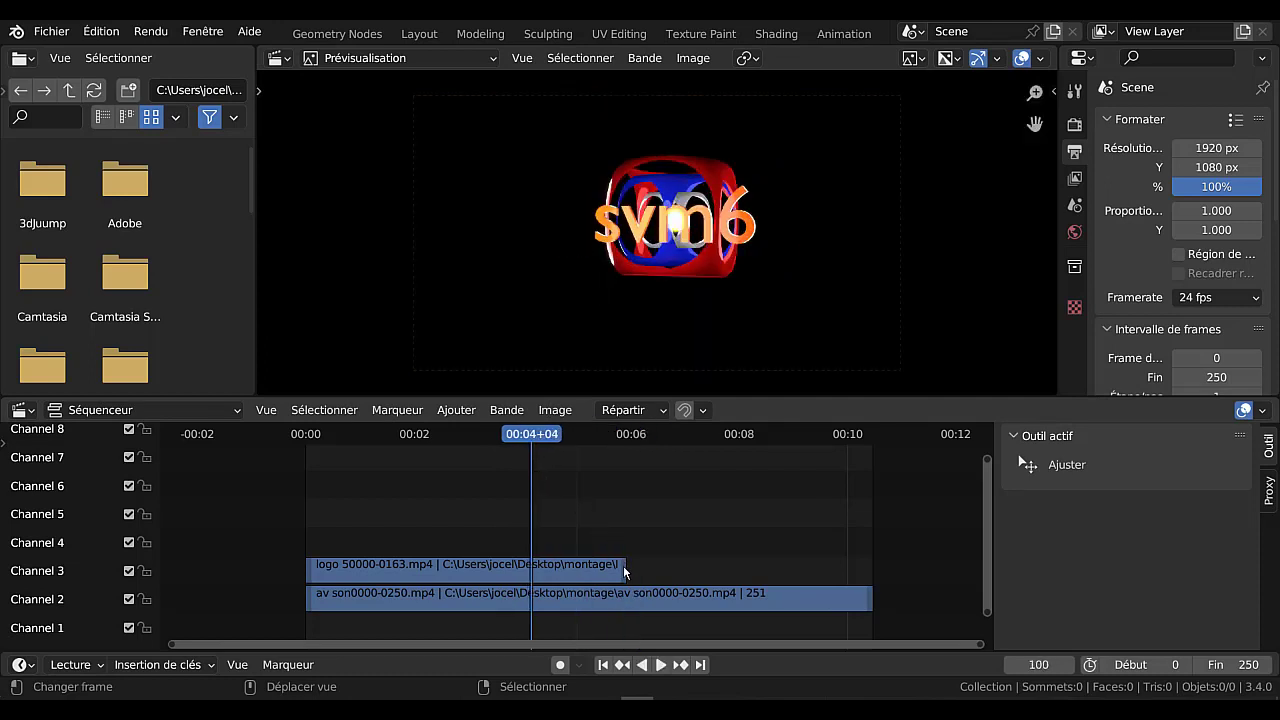
Extend the end of the logo strip on channel 3 to frame 250 and scrub the playhead to frame 95.
left_click_drag(624, 572, 877, 555)
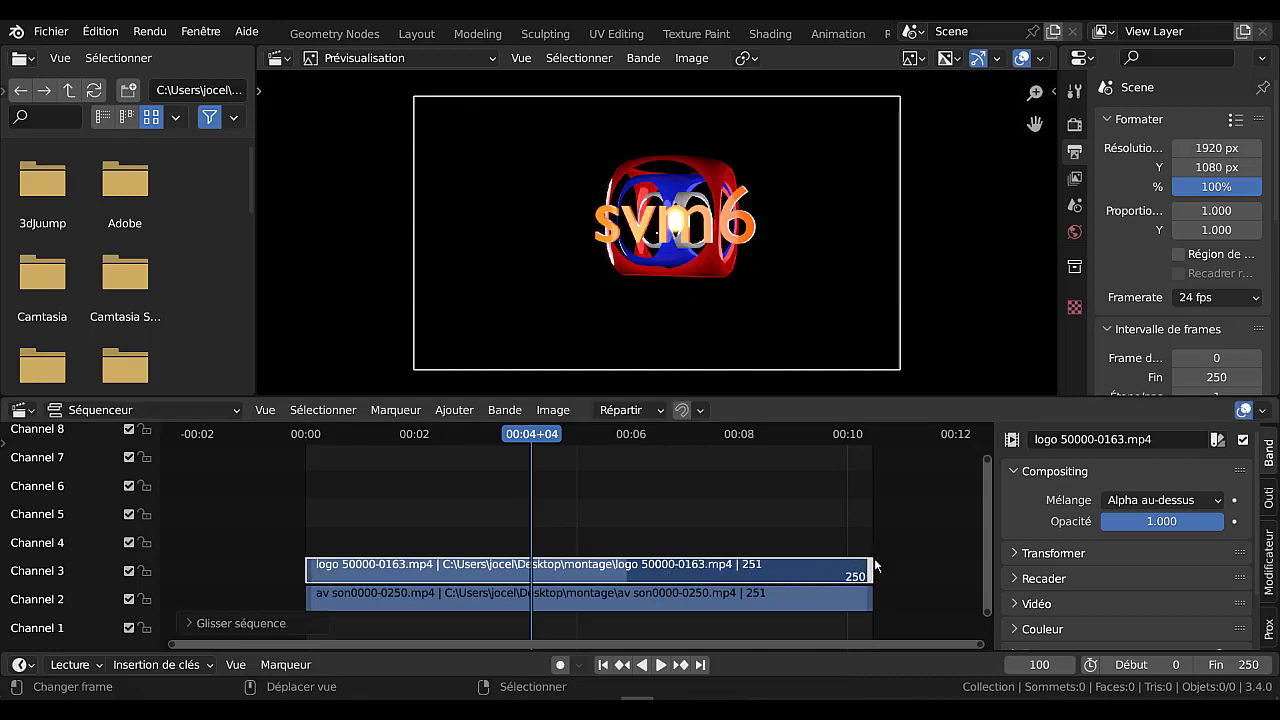
left_click_drag(529, 434, 591, 501)
left_click_drag(640, 496, 510, 511)
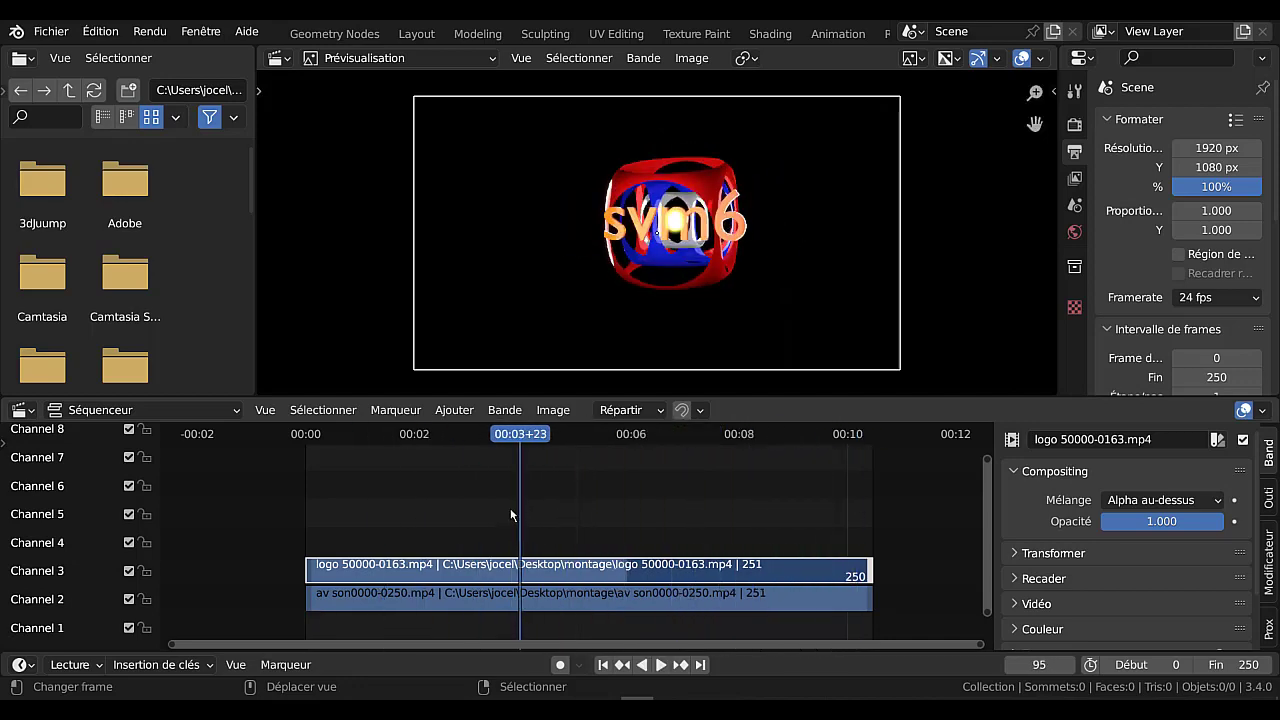
left_click(651, 600)
left_click(646, 567)
type("s1")
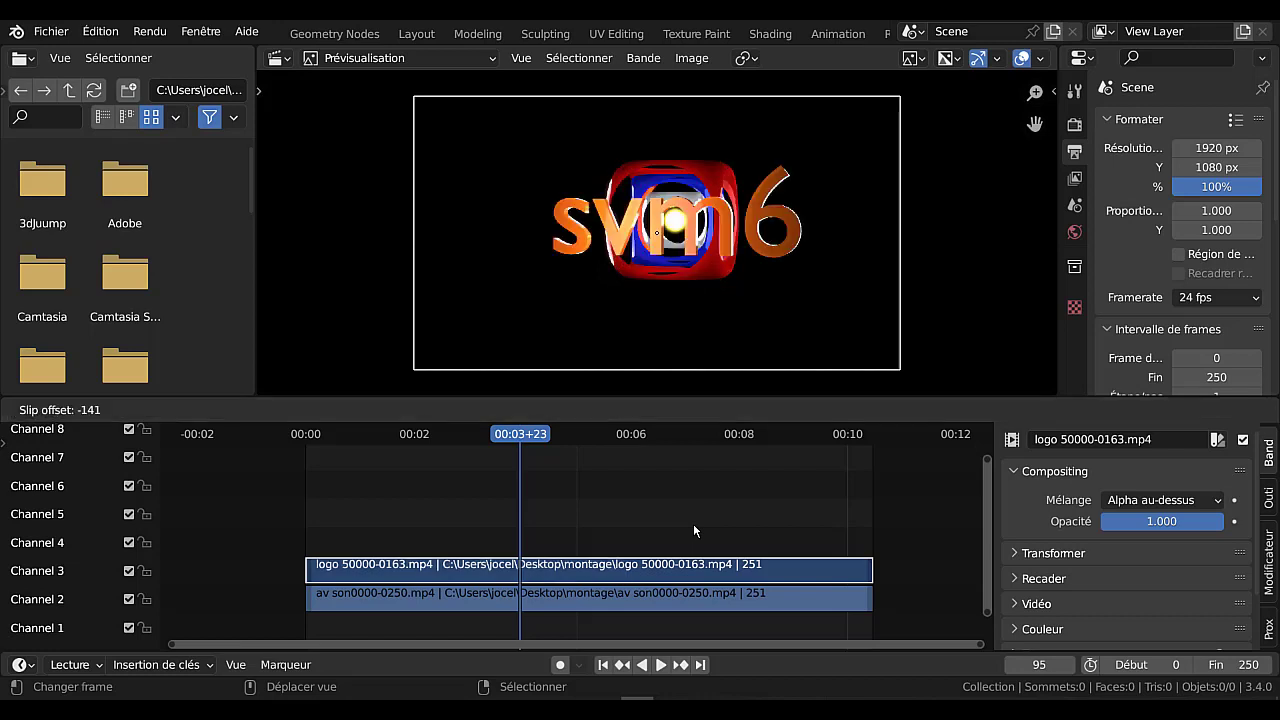
type("/5")
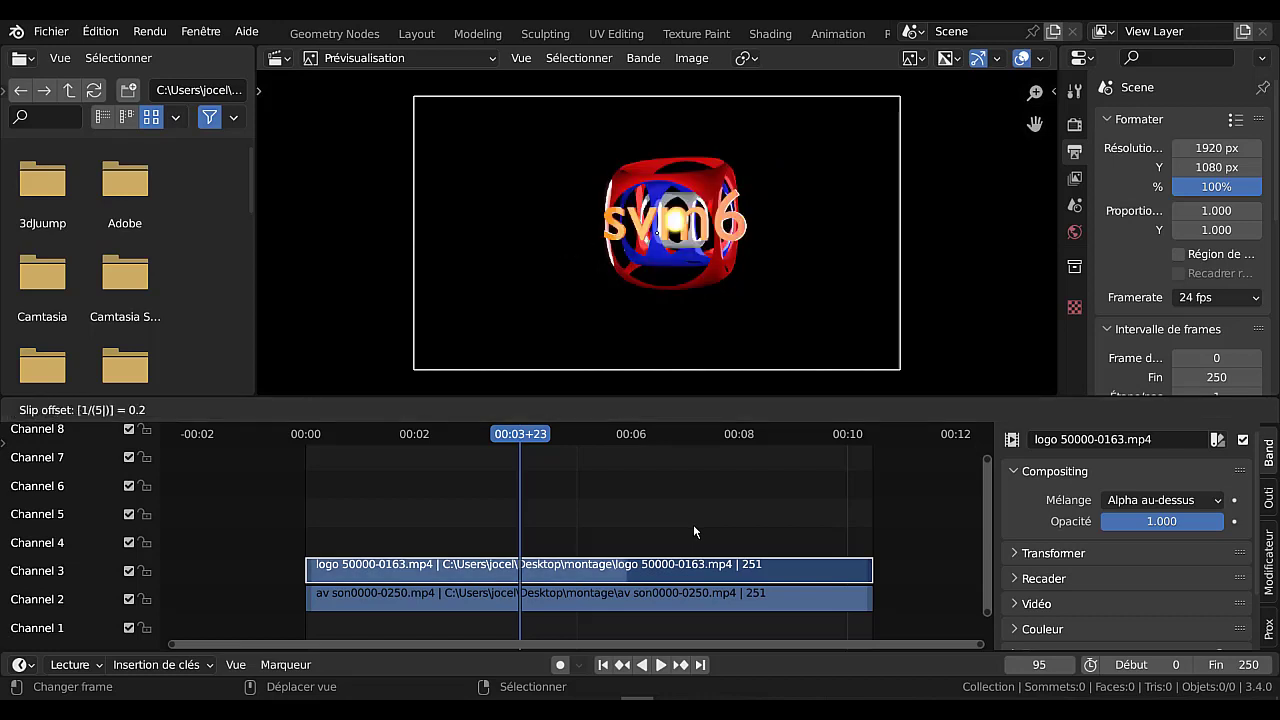
type("5")
left_click(673, 566)
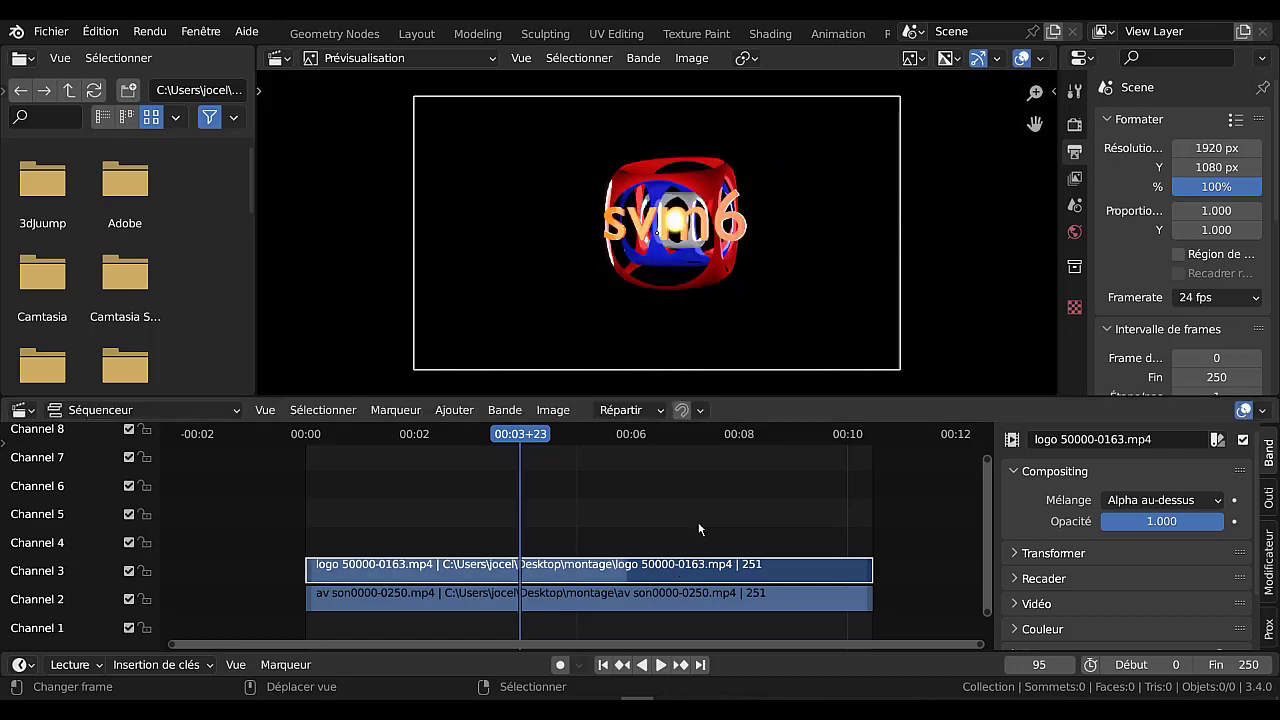
type("s")
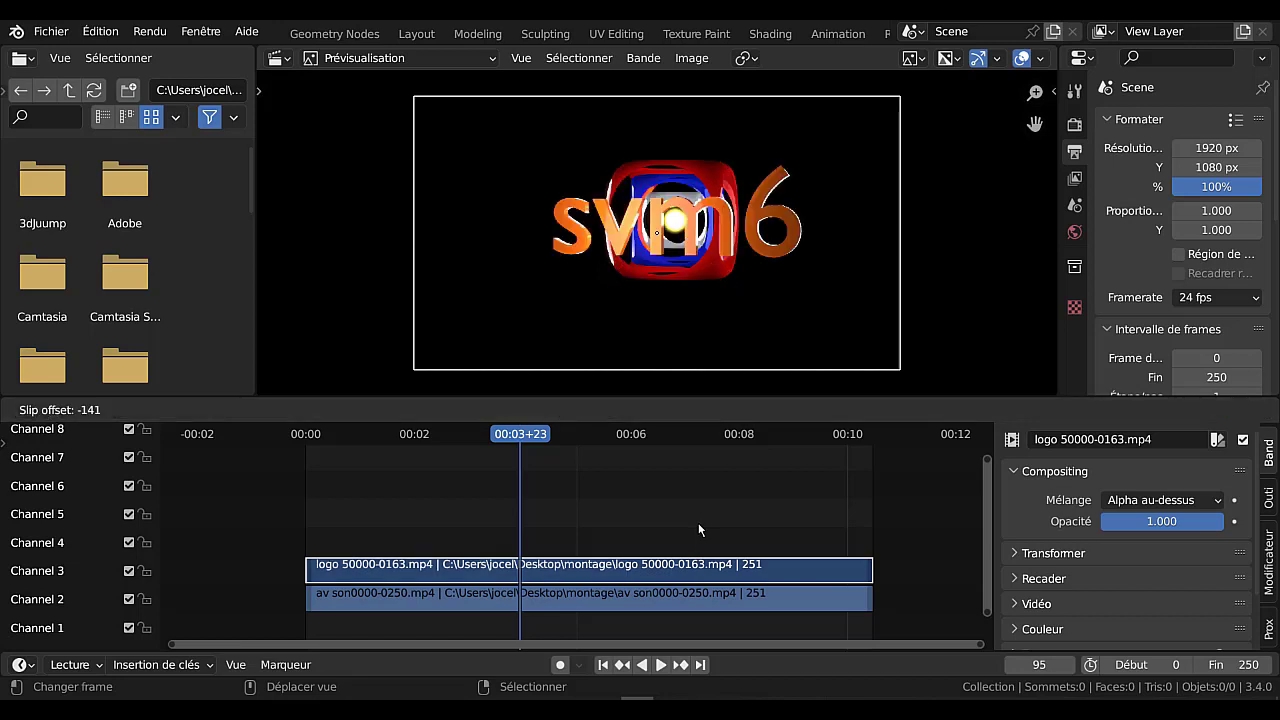
type("1/5")
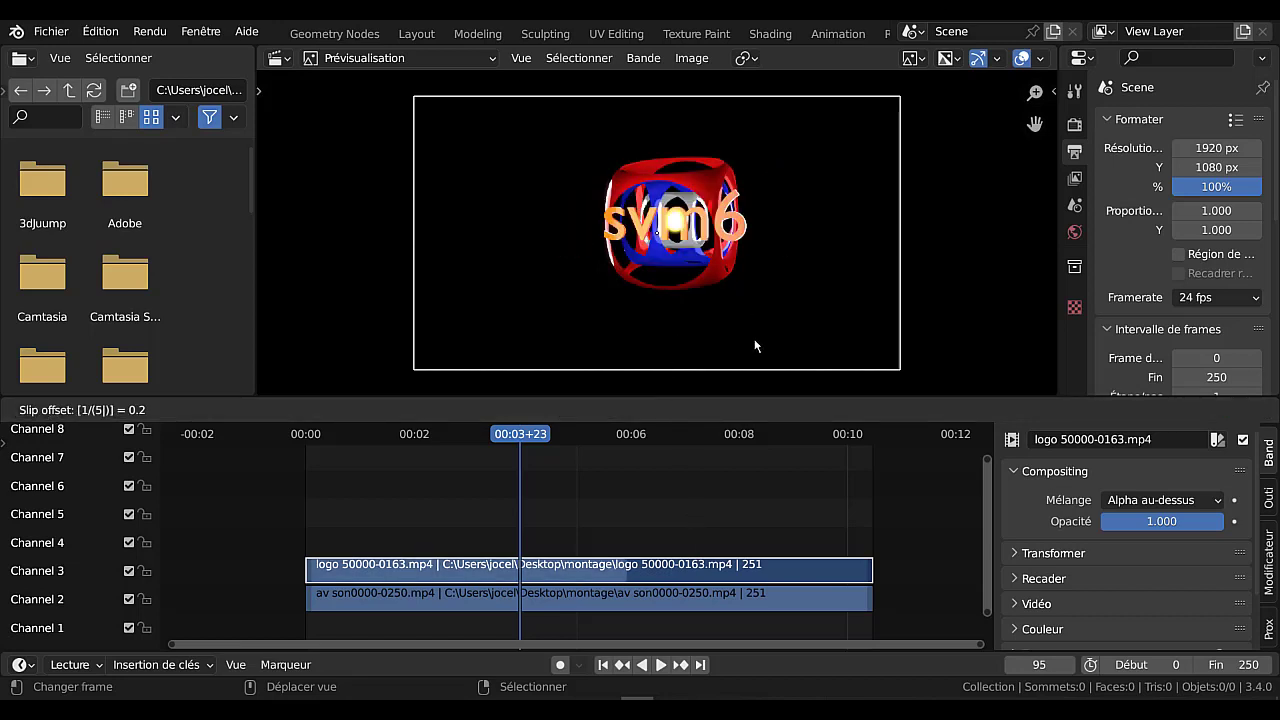
left_click(617, 567)
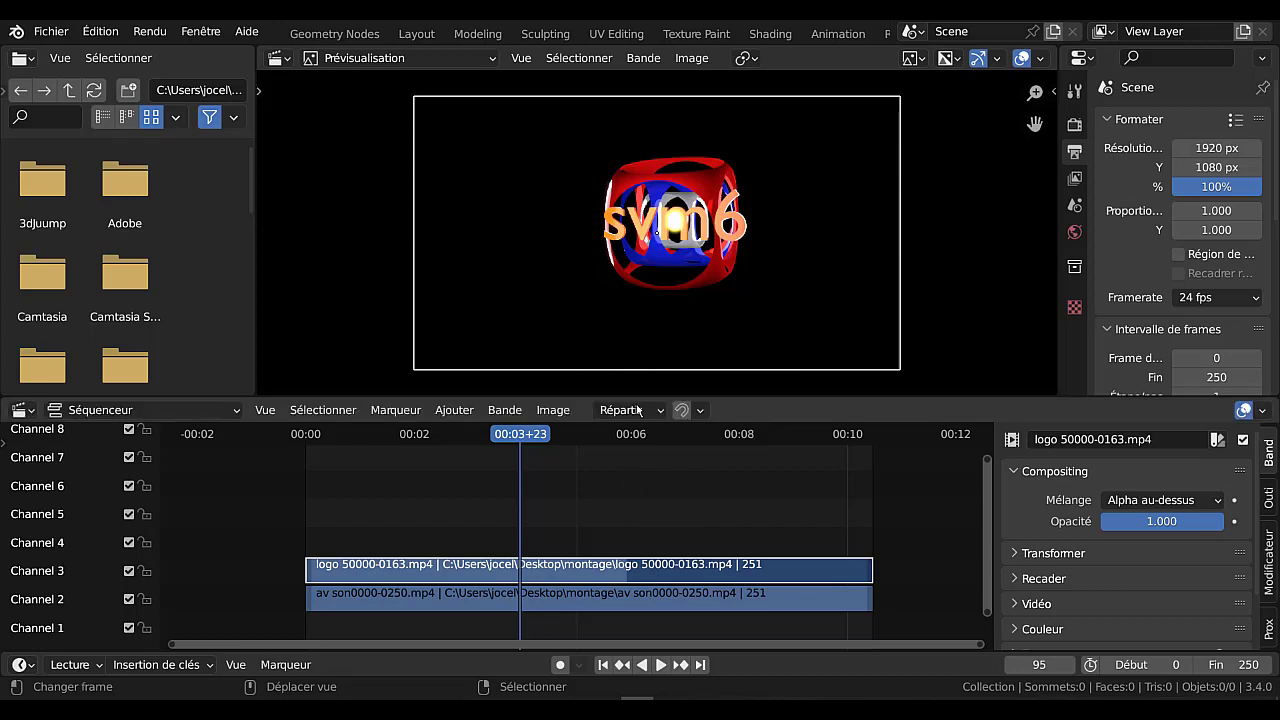
key("s")
right_click(725, 265)
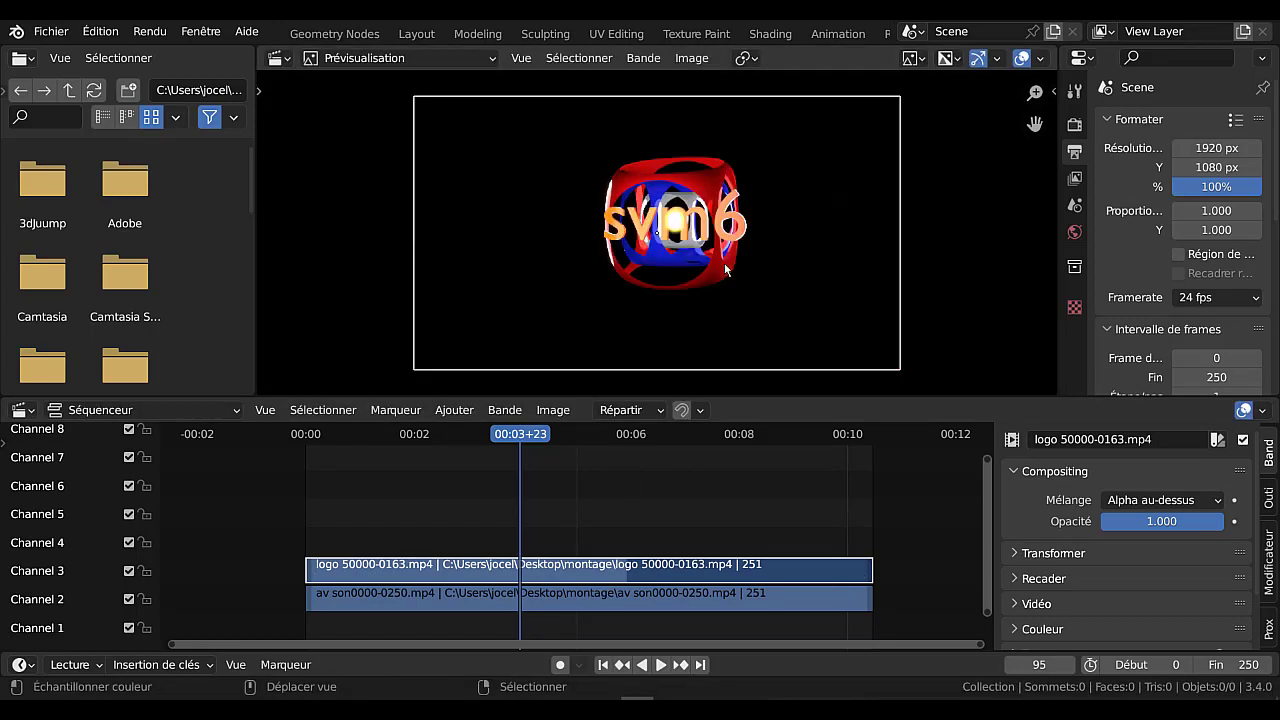
Scale the logo clip's image in the preview by 1/2 on both axes.
key("s")
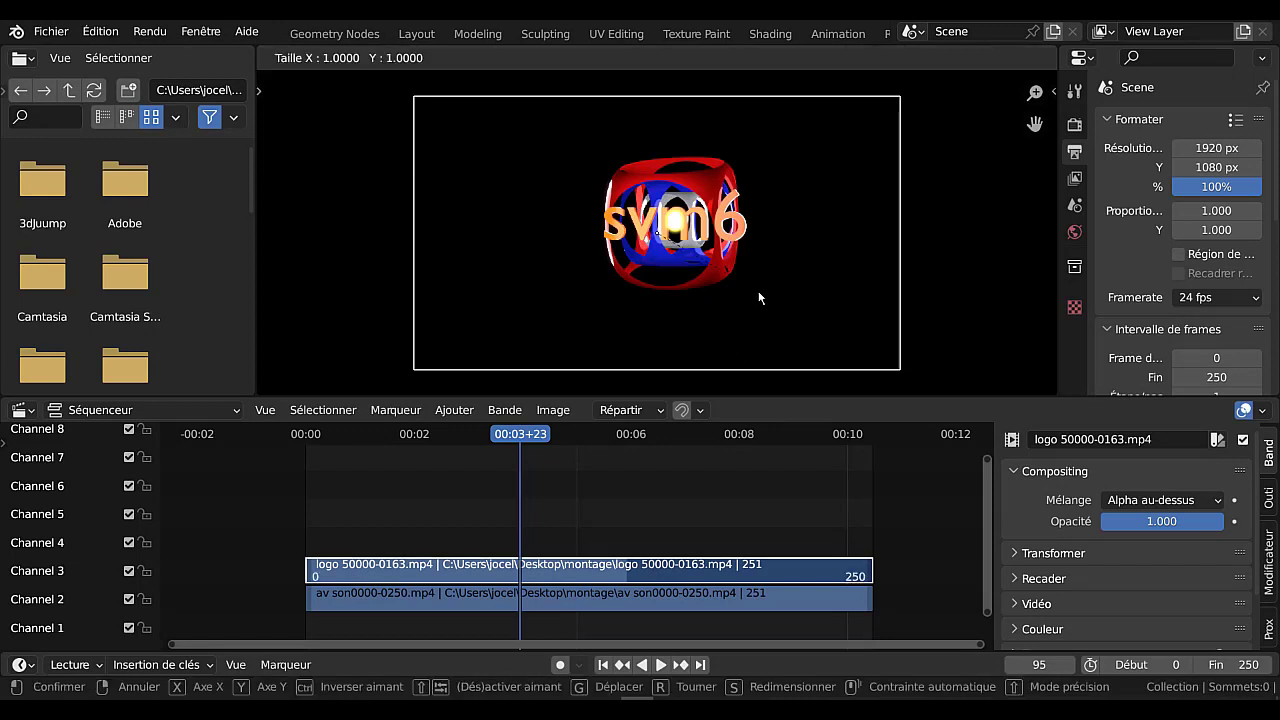
type("1/2")
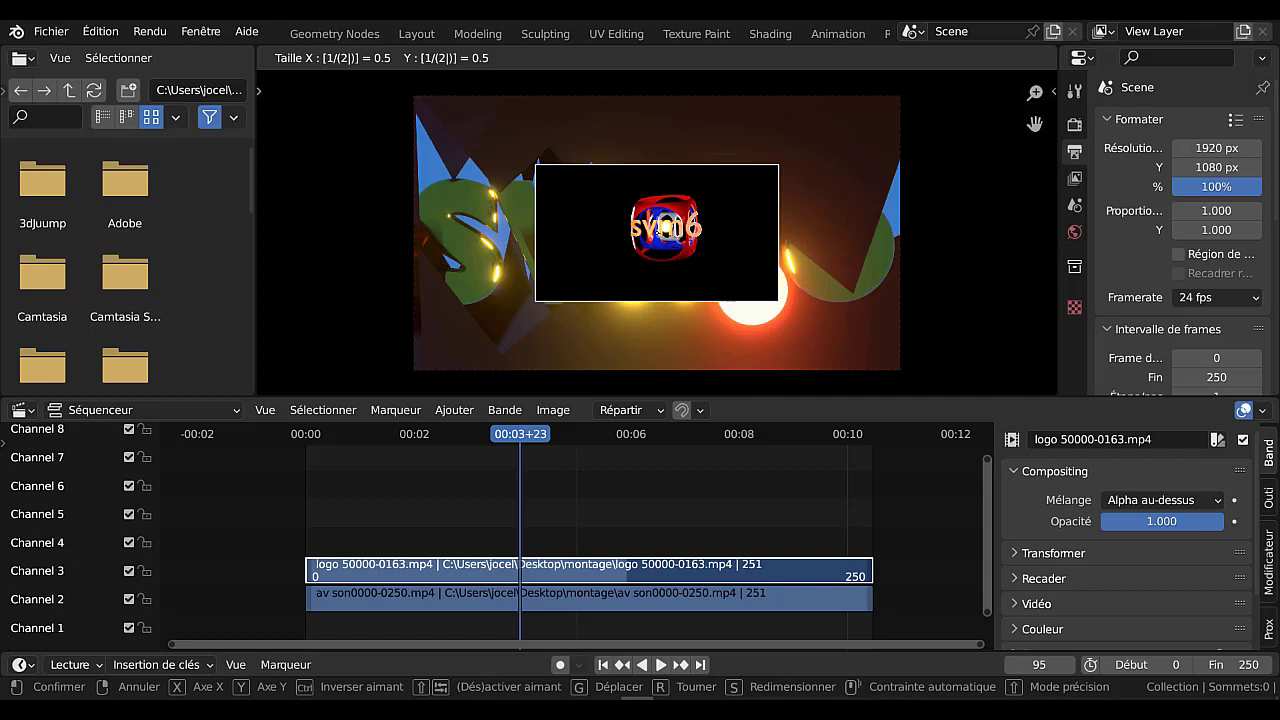
key("Return")
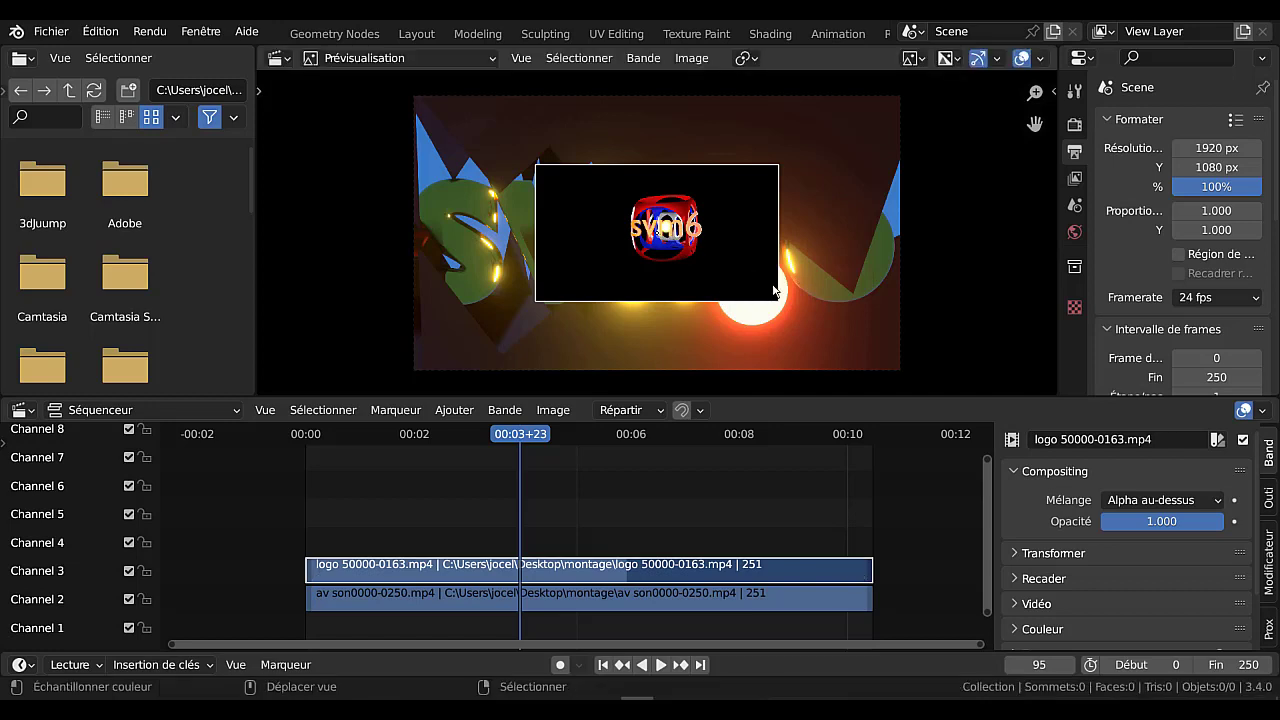
Shrink the logo image to a bit under half its current size and move it into the preview frame's upper-right corner.
scroll(719, 278, "up", 1)
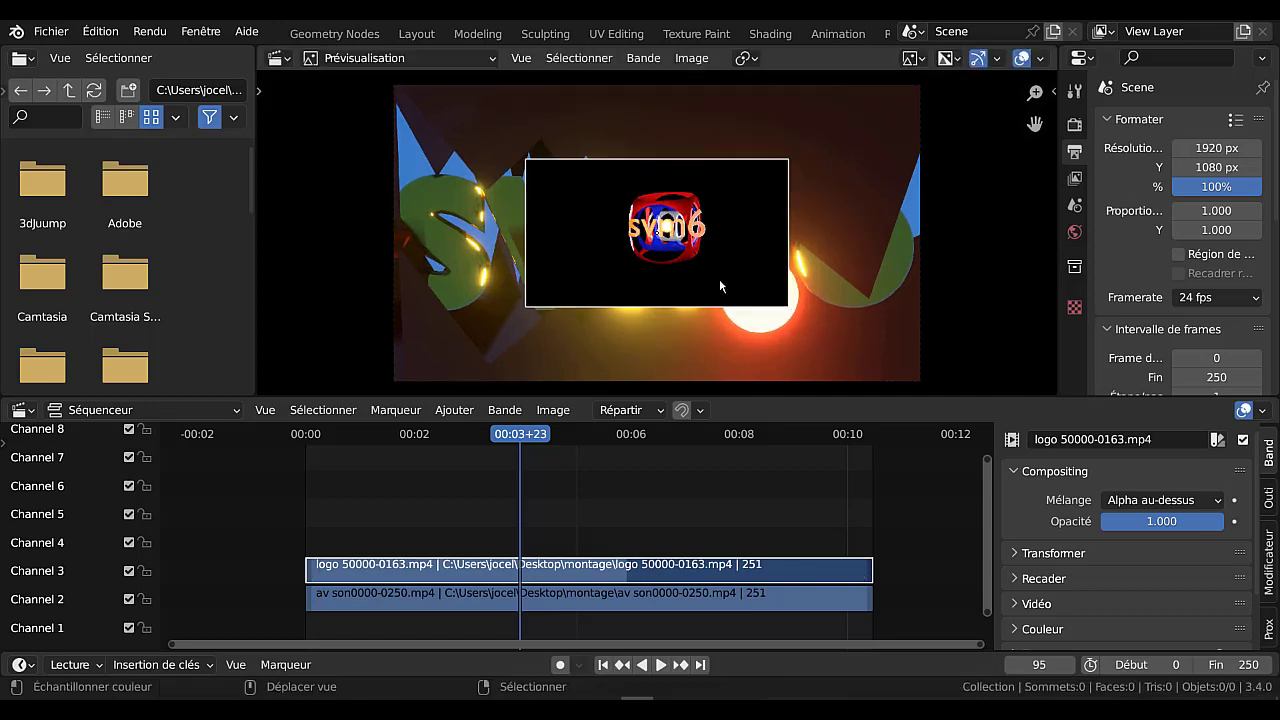
key("s")
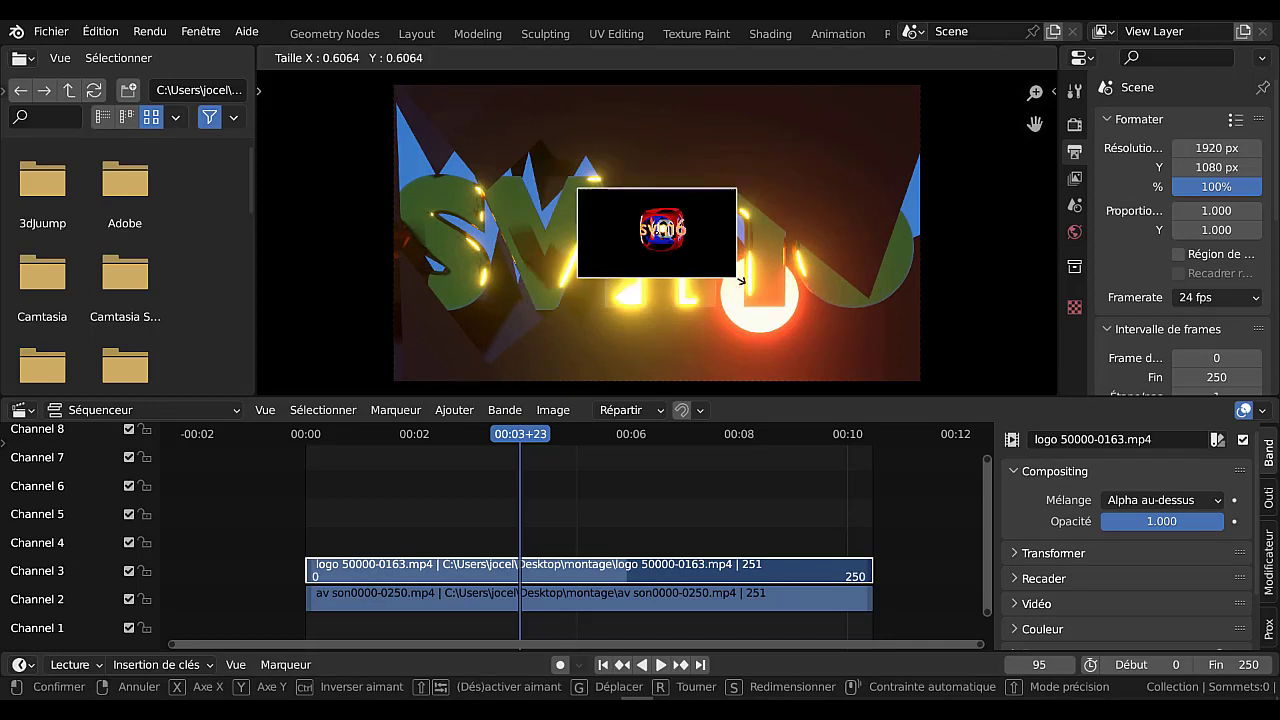
key("Return")
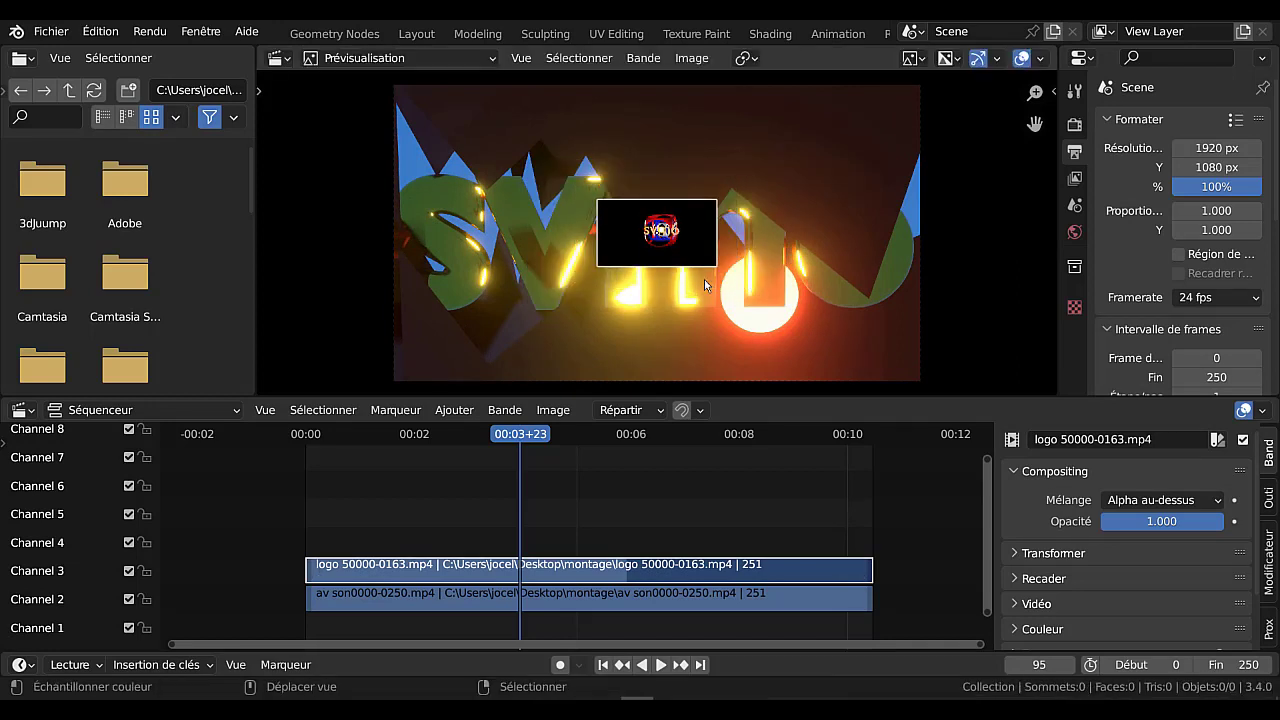
key("g")
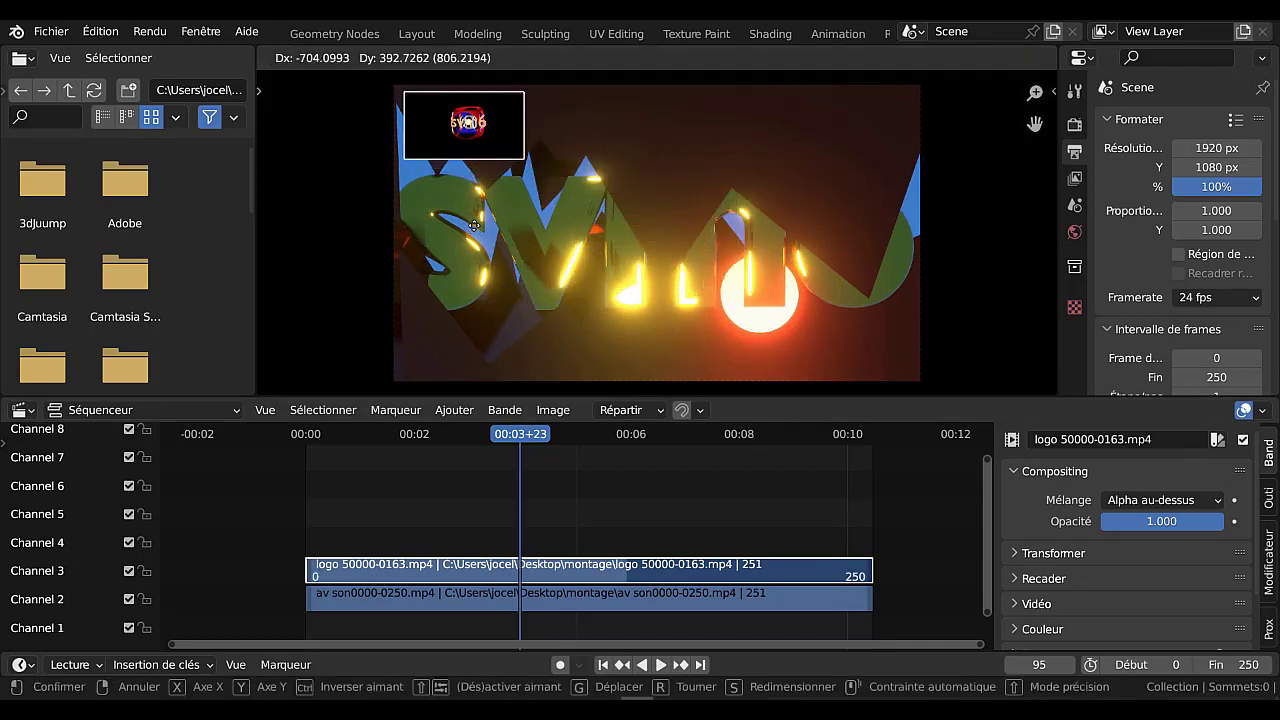
left_click(857, 230)
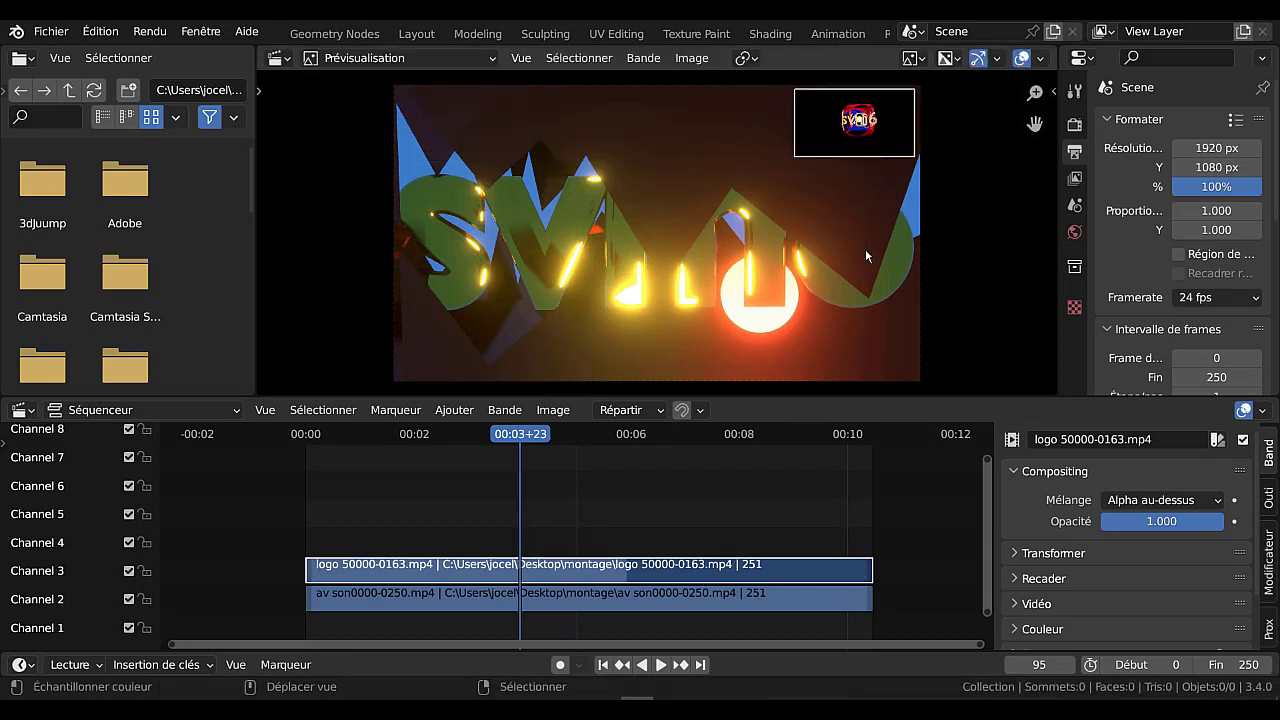
Go to frame 39, enlarge the logo image about 1.75 times and shift it fully inside the preview frame's upper-right area.
left_click_drag(506, 434, 394, 475)
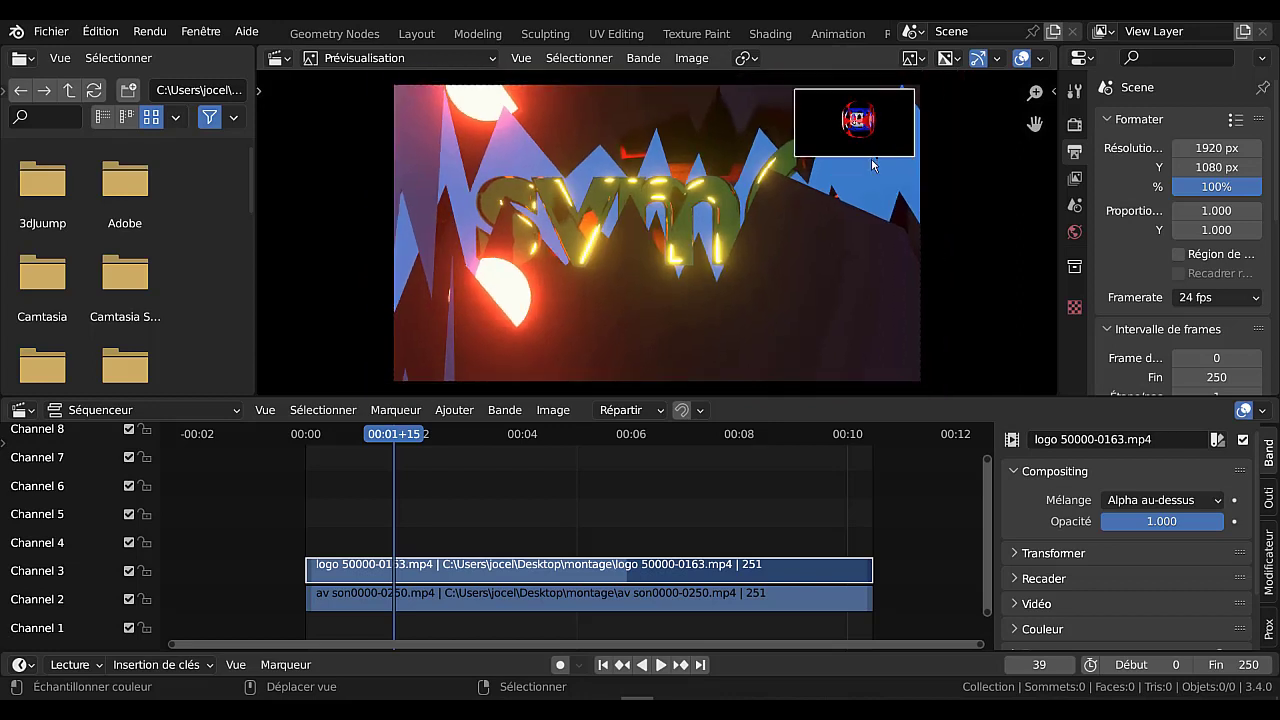
key("s")
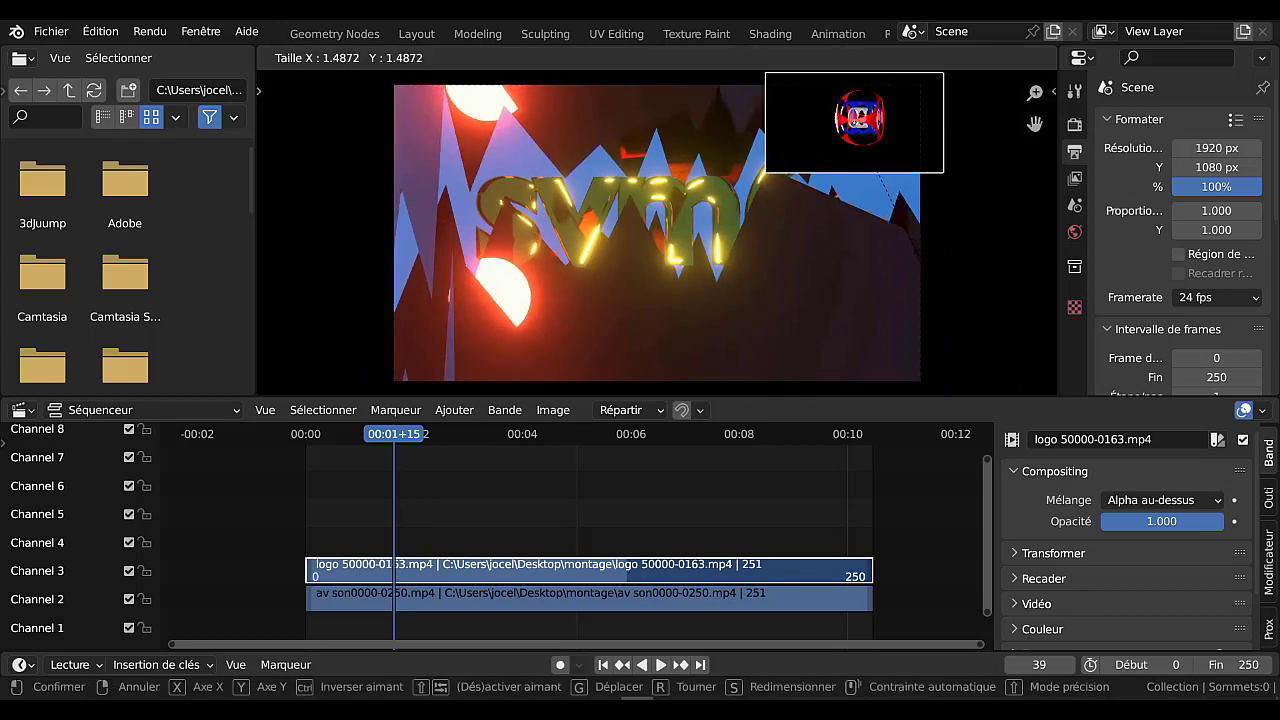
left_click(912, 244)
key("g")
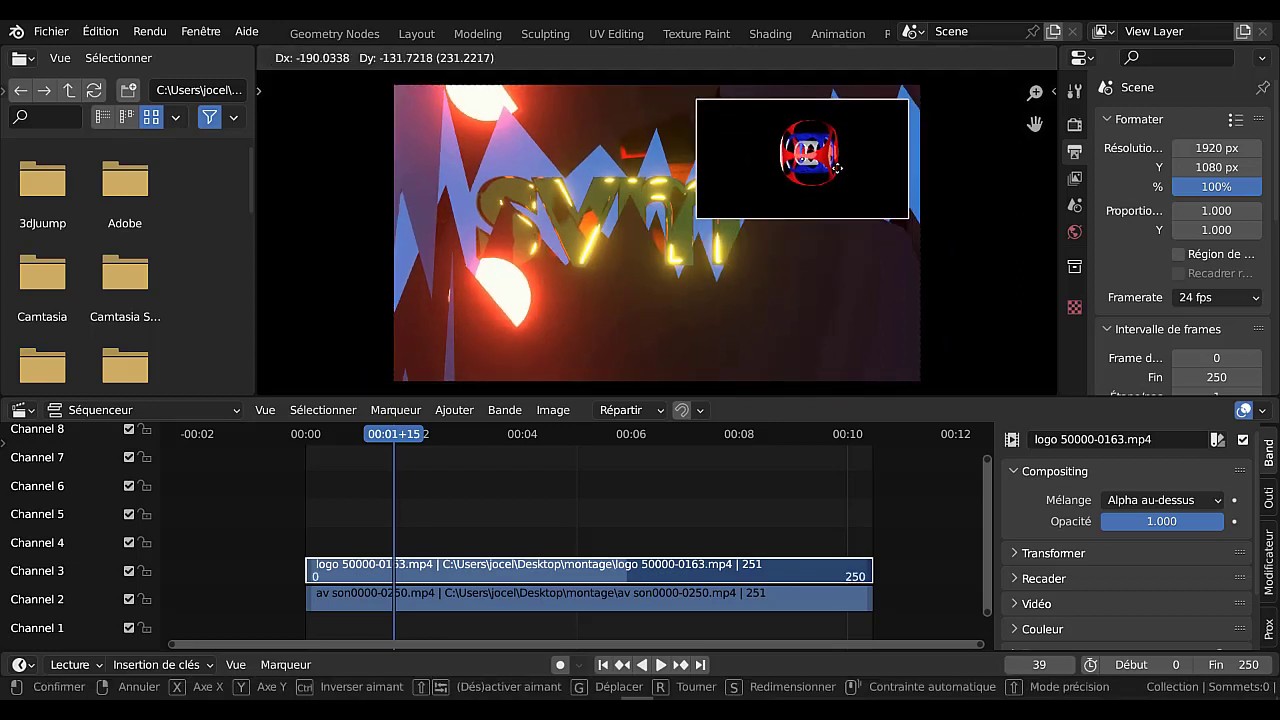
left_click(860, 280)
Return to frame 0 and move the logo image to the frame's lower-right corner and on to its upper-left corner.
left_click_drag(393, 428, 294, 482)
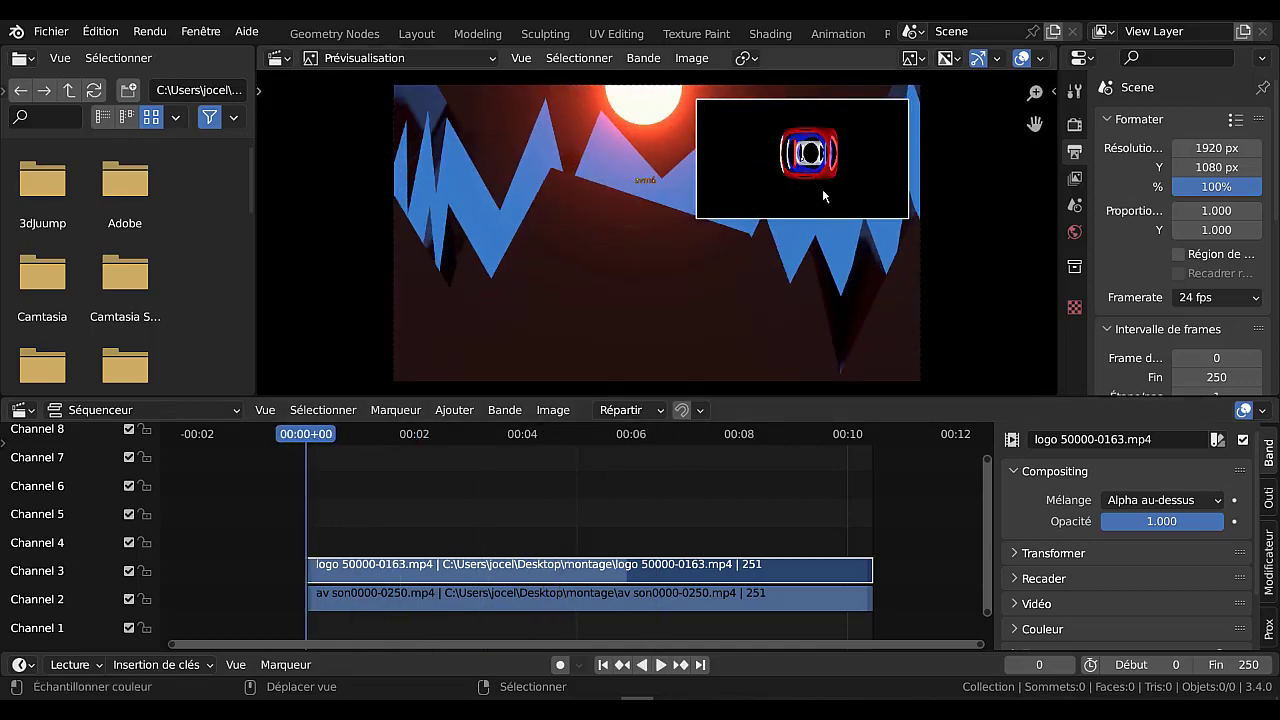
key("g")
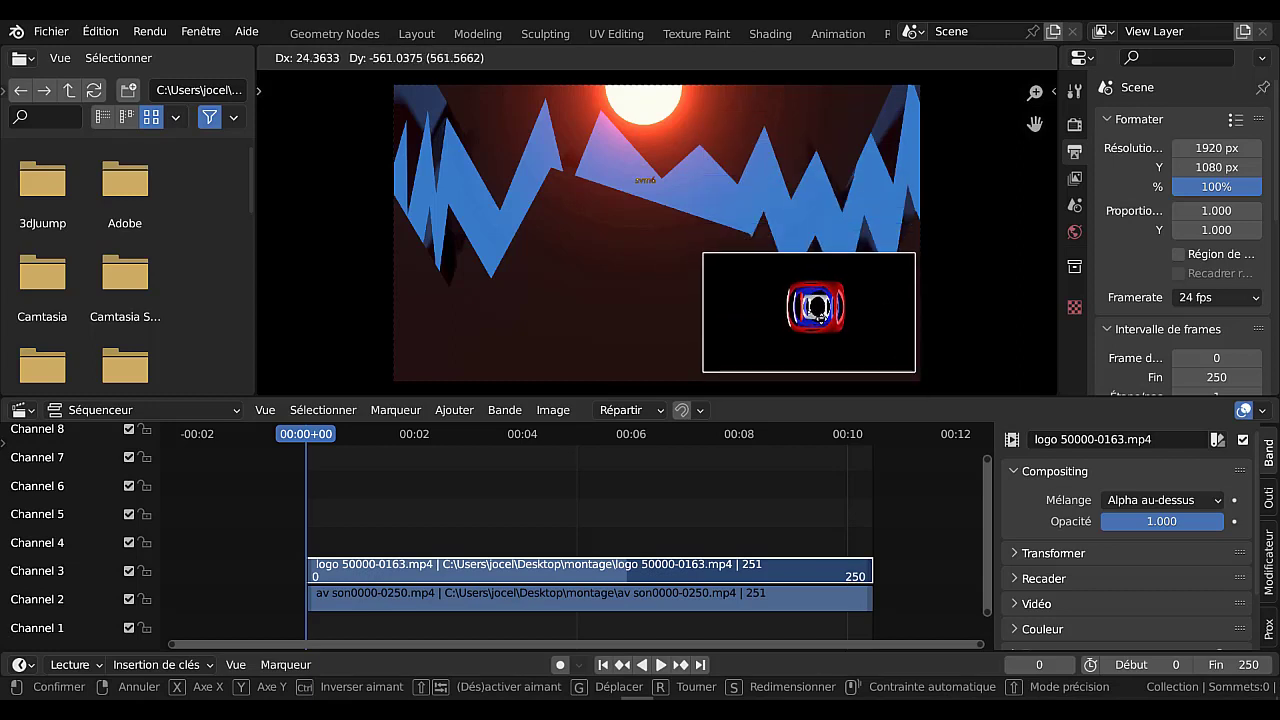
left_click(824, 314)
key("g")
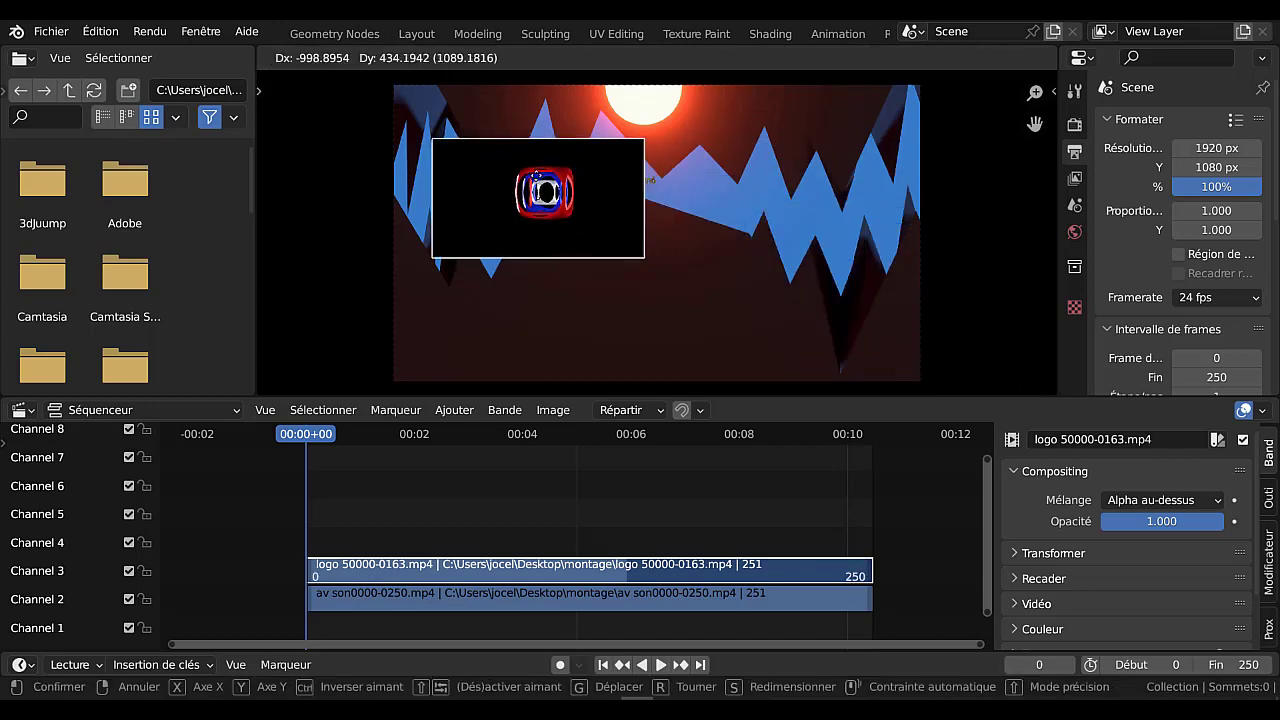
left_click(516, 148)
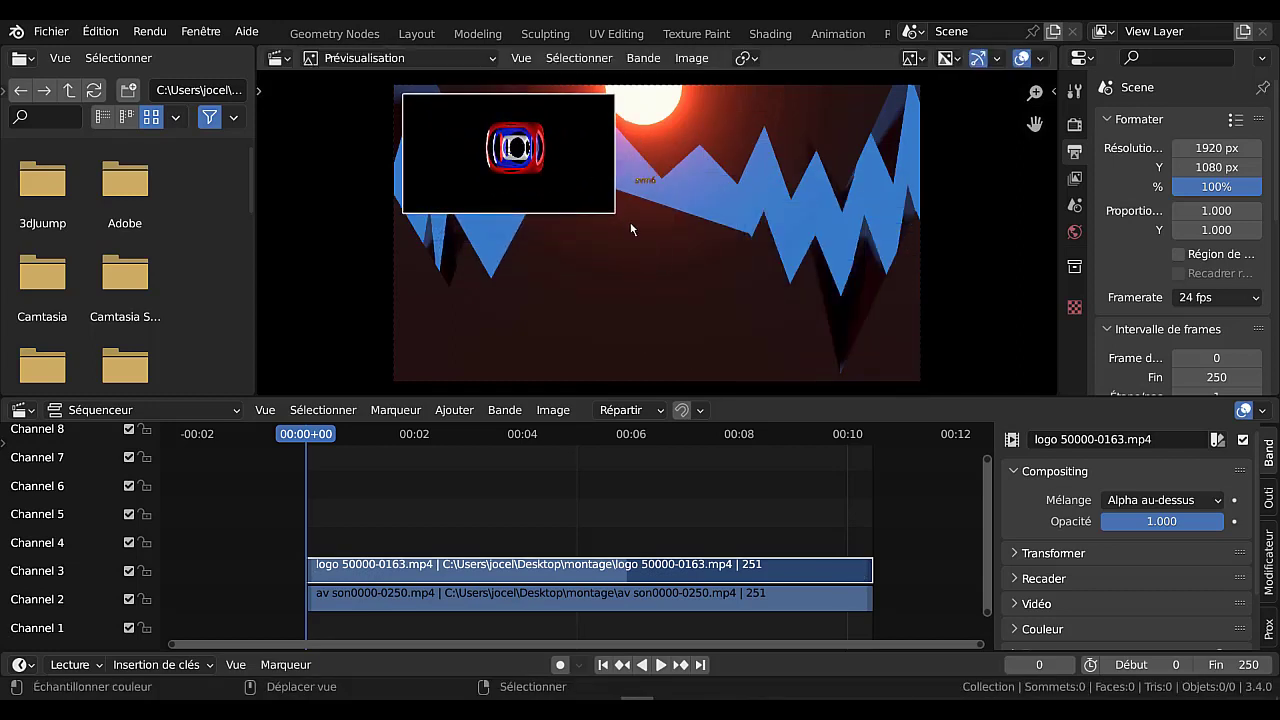
key("s")
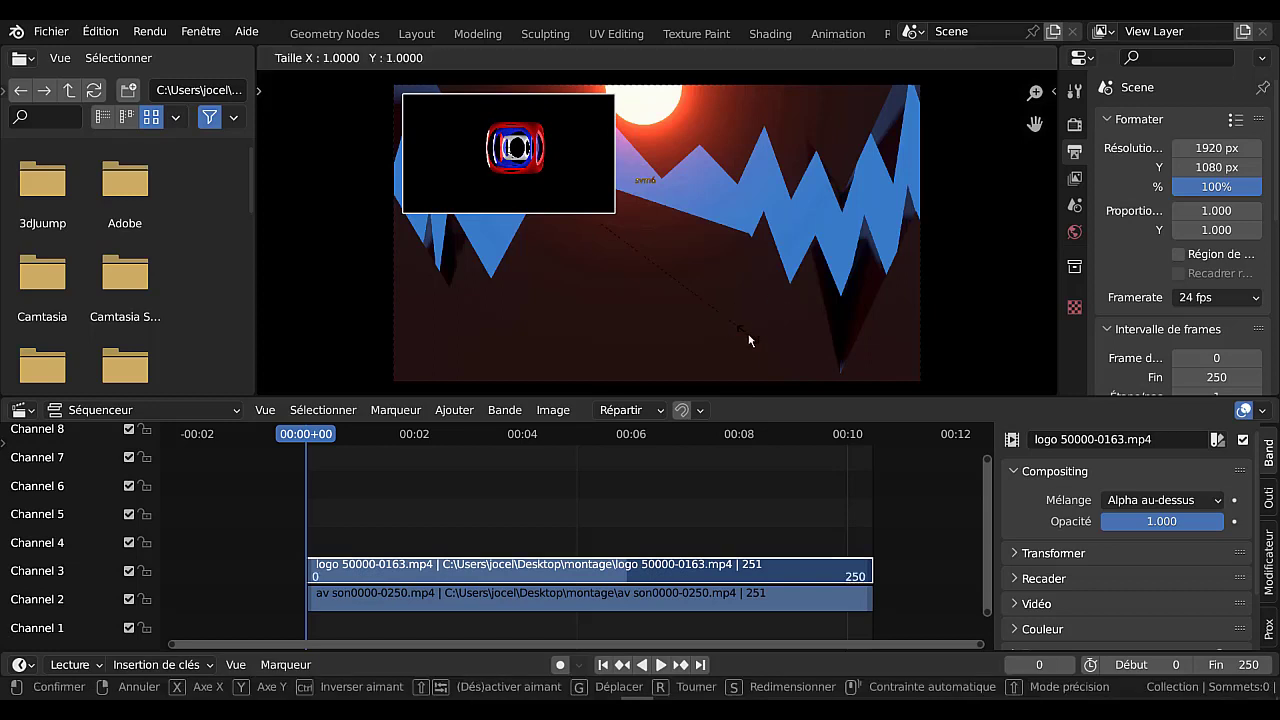
type("2")
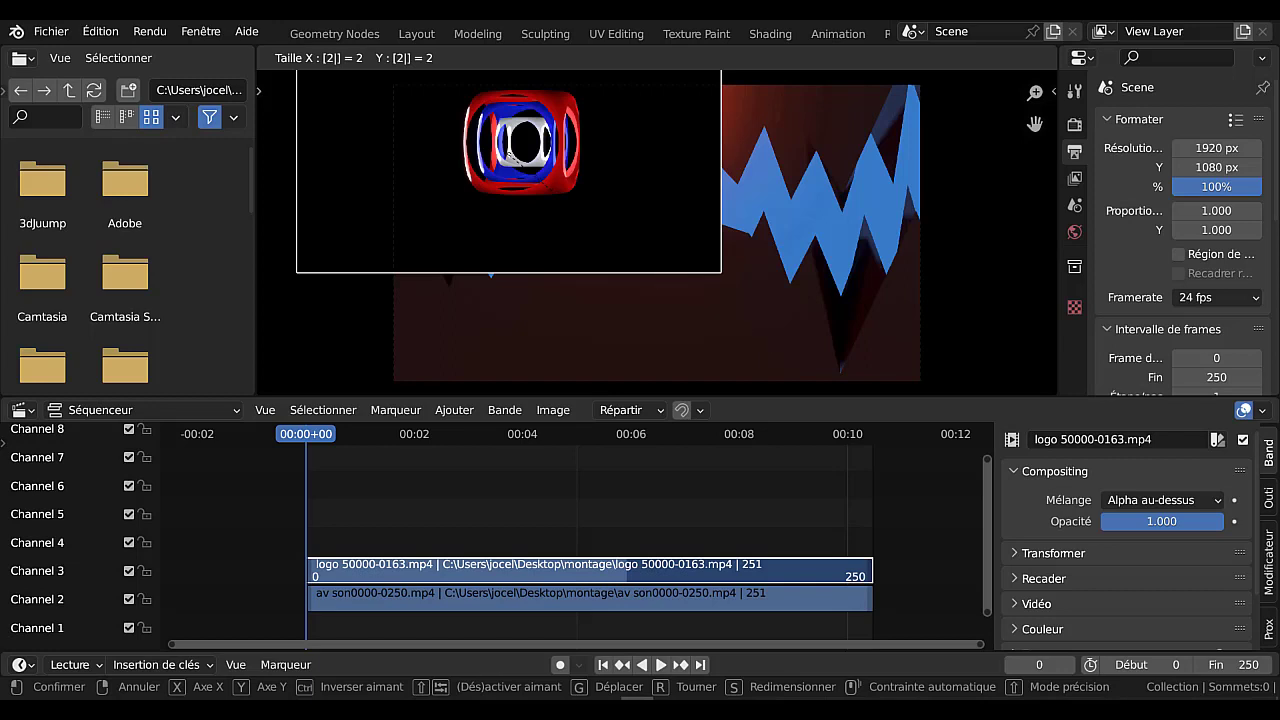
key("Escape")
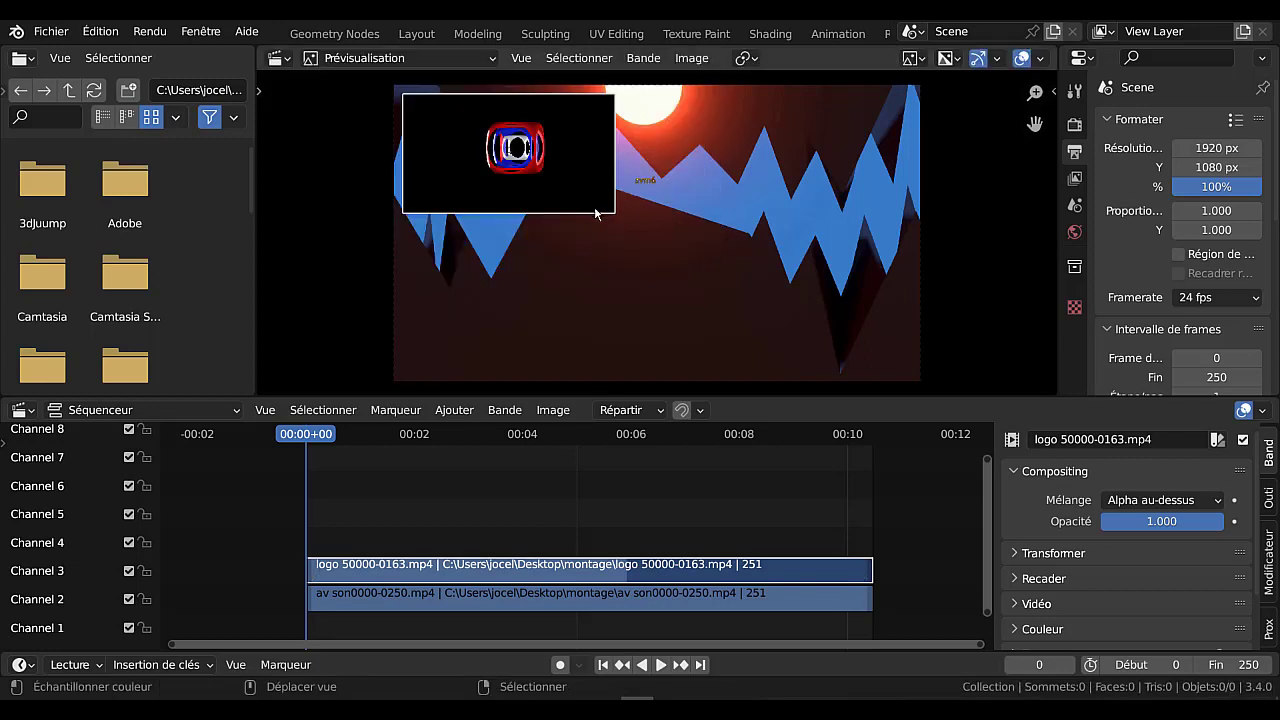
Play and scrub the picture-in-picture montage, and bring the playhead back to frame 0.
key("space")
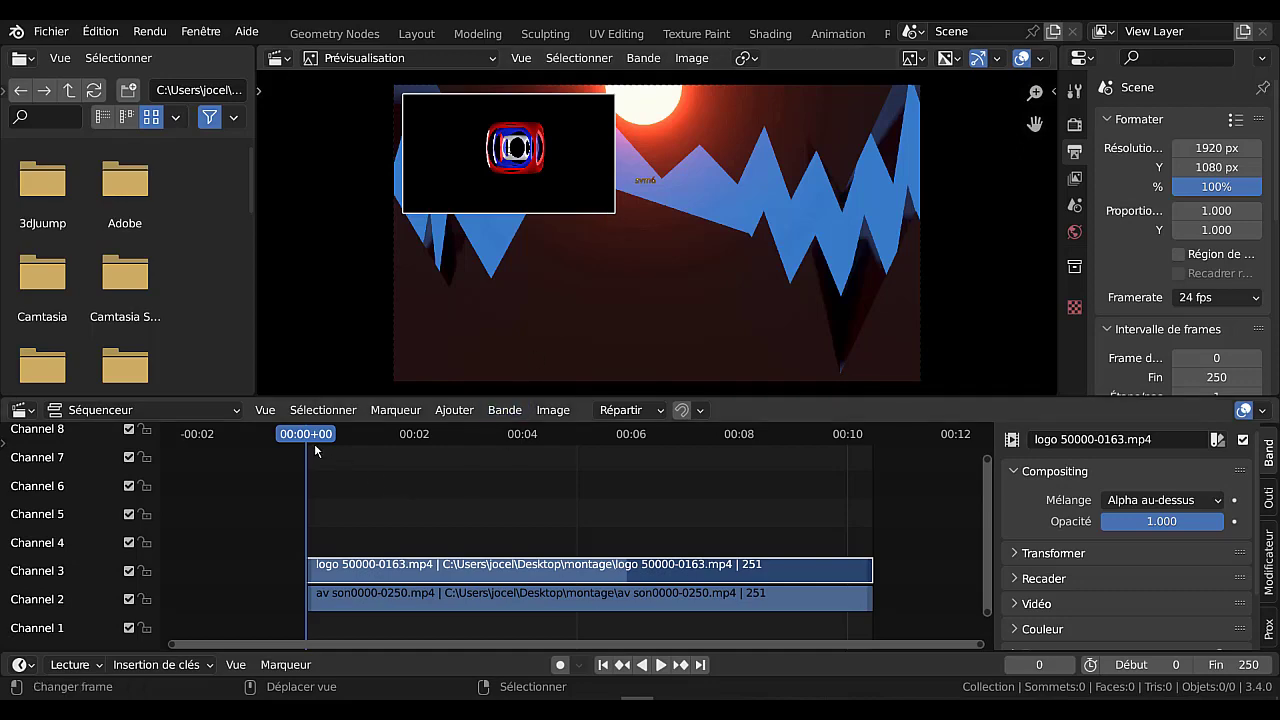
left_click_drag(614, 432, 295, 453)
scroll(631, 196, "down", 1)
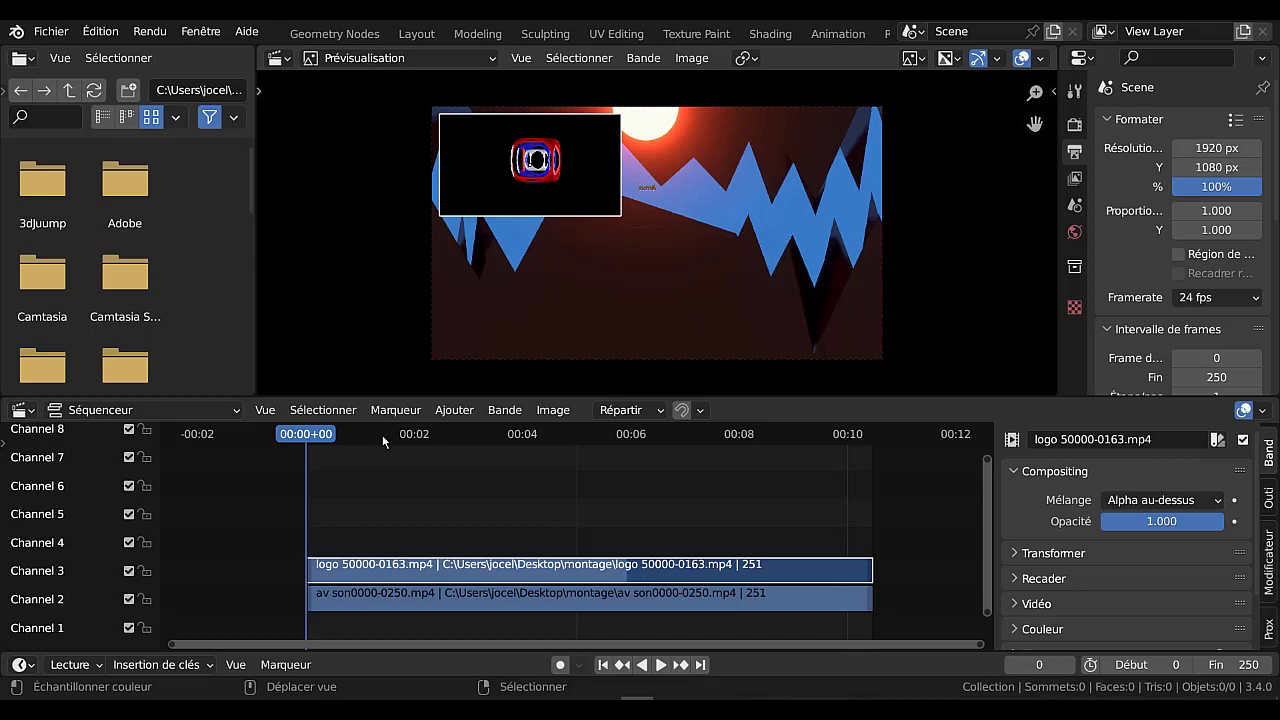
Start adding an image strip at frame 0 and open the cadre folder in D:\Texture Blender.
left_click(455, 412)
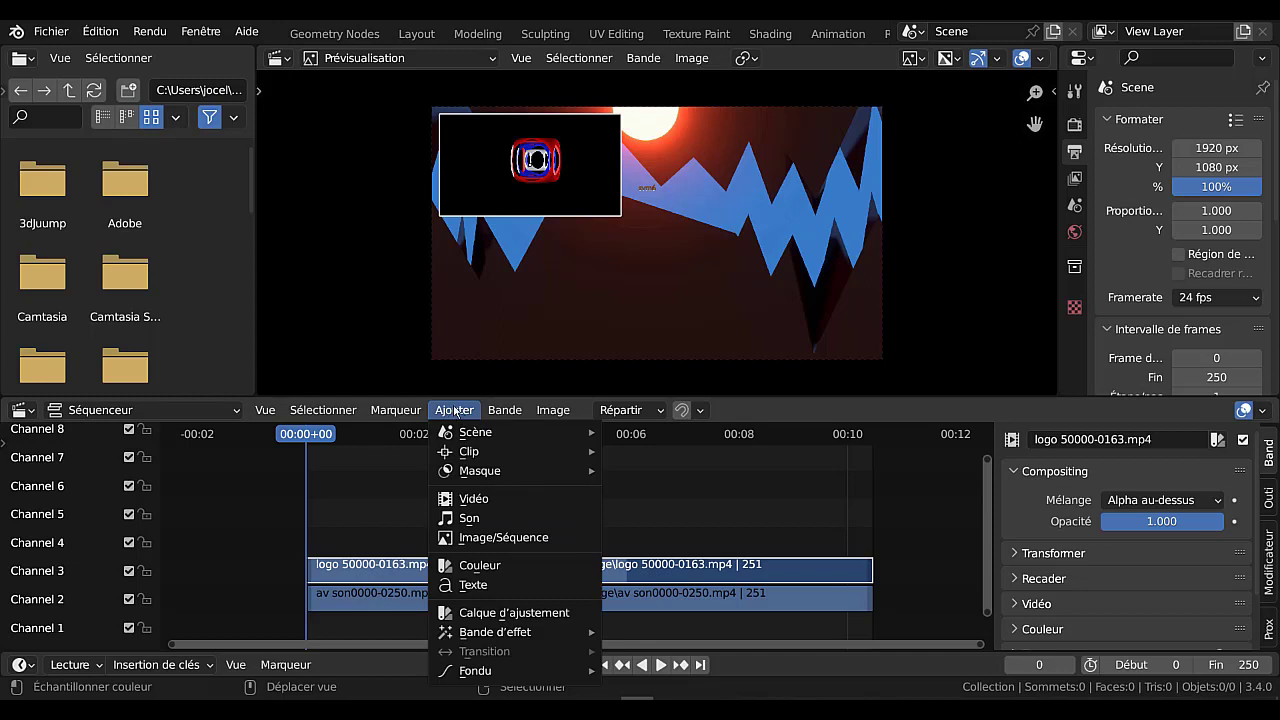
left_click(485, 540)
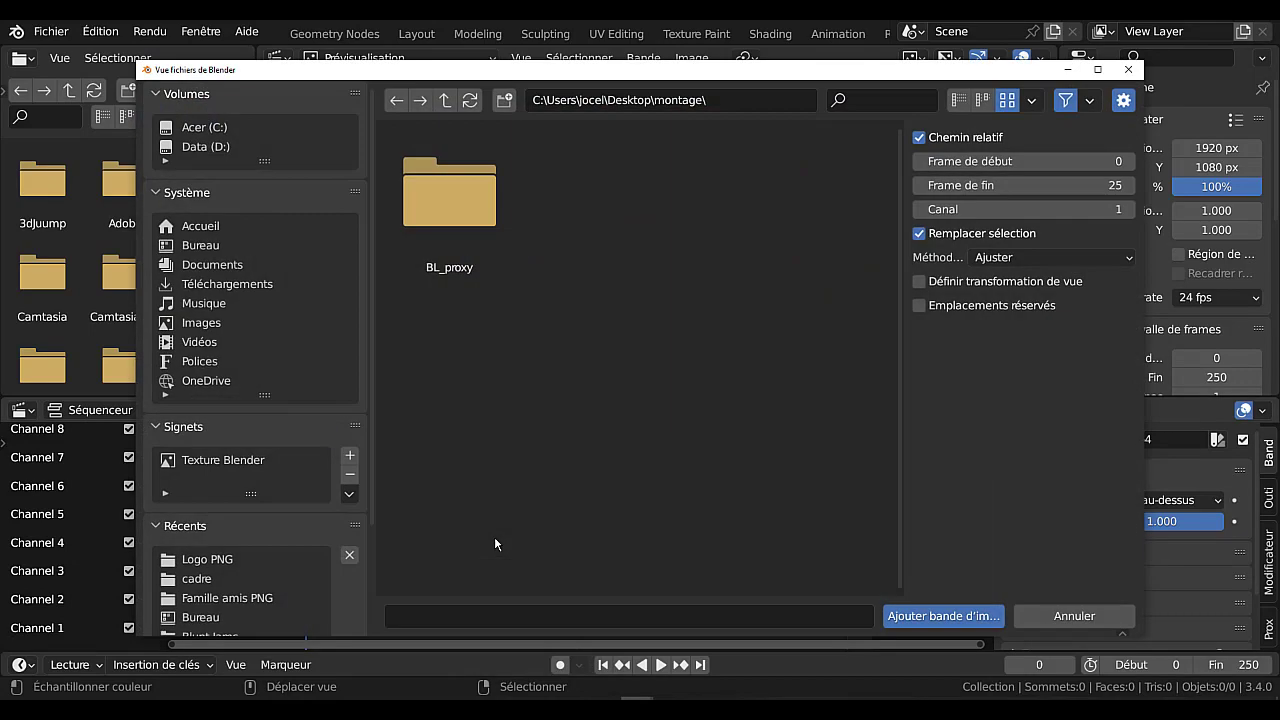
left_click(198, 462)
scroll(845, 394, "down", 3)
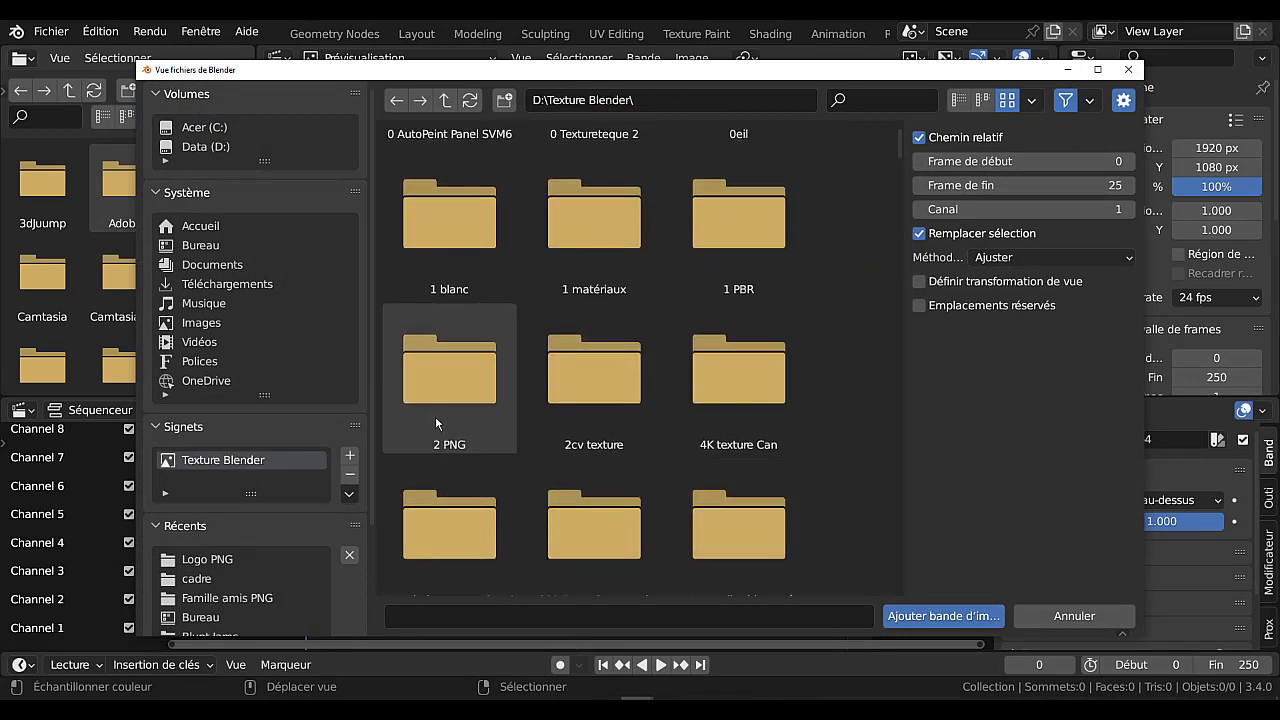
left_click(471, 383)
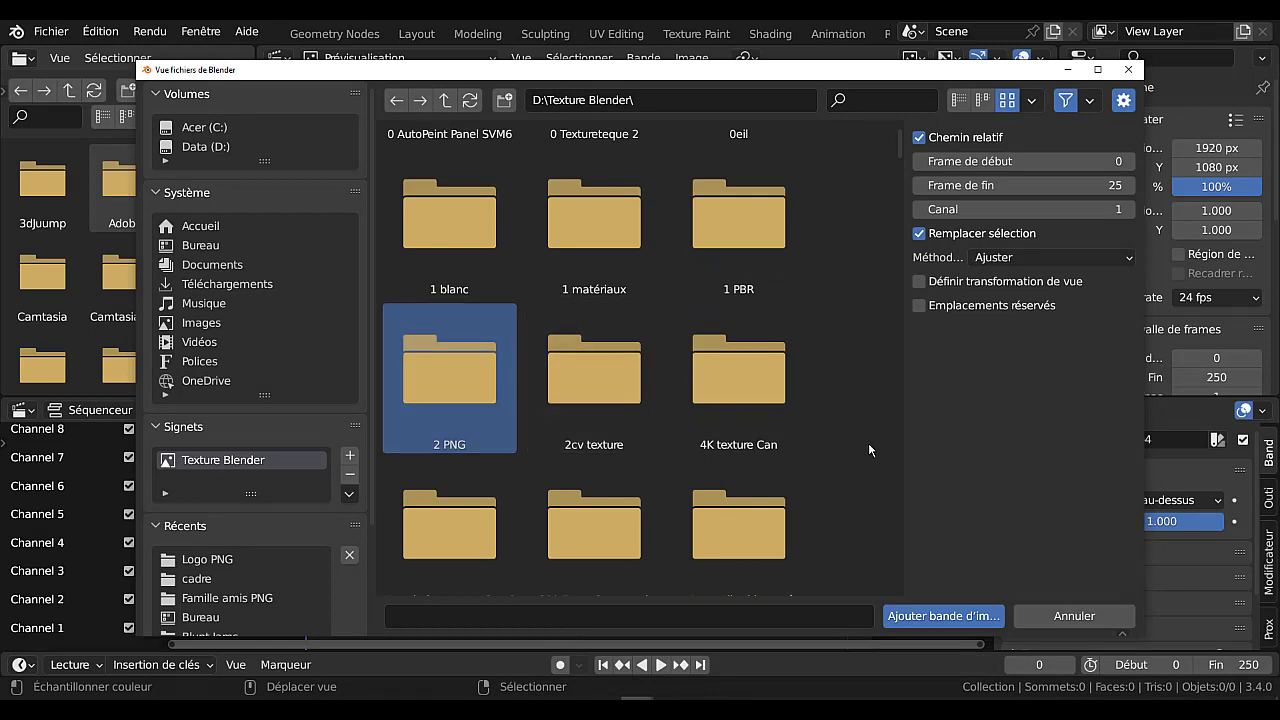
scroll(888, 405, "down", 9)
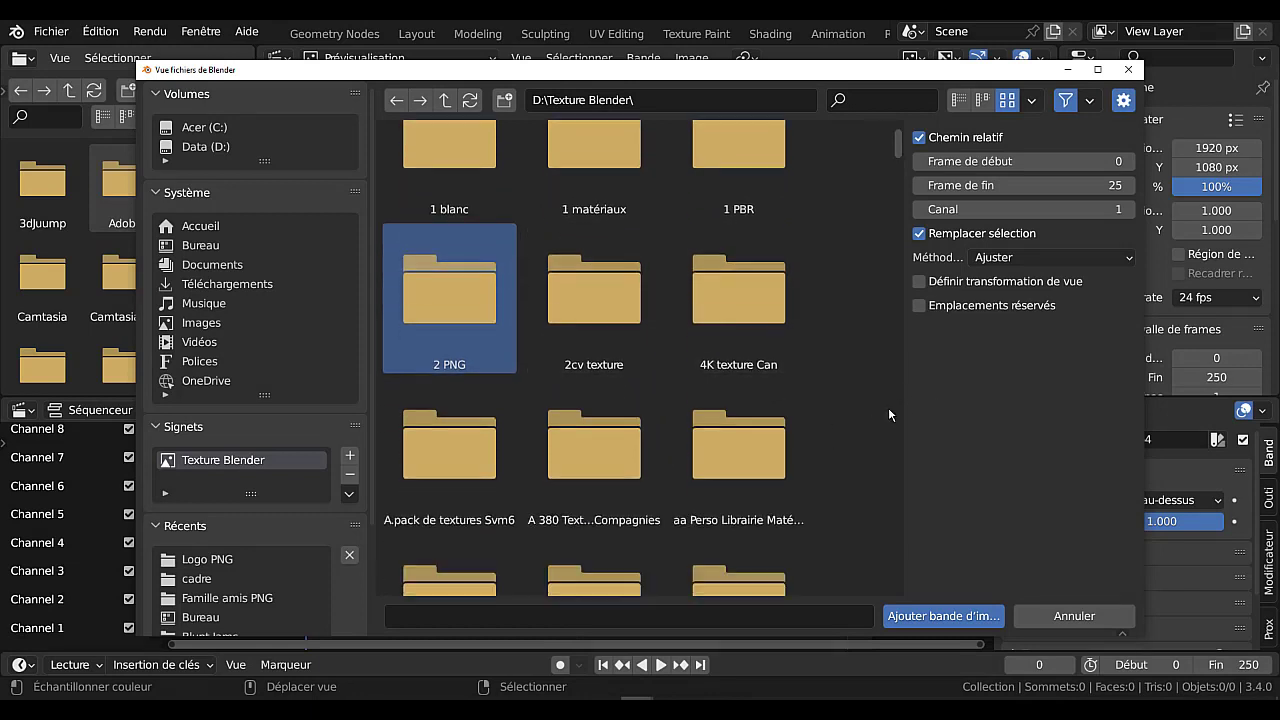
scroll(886, 401, "down", 4)
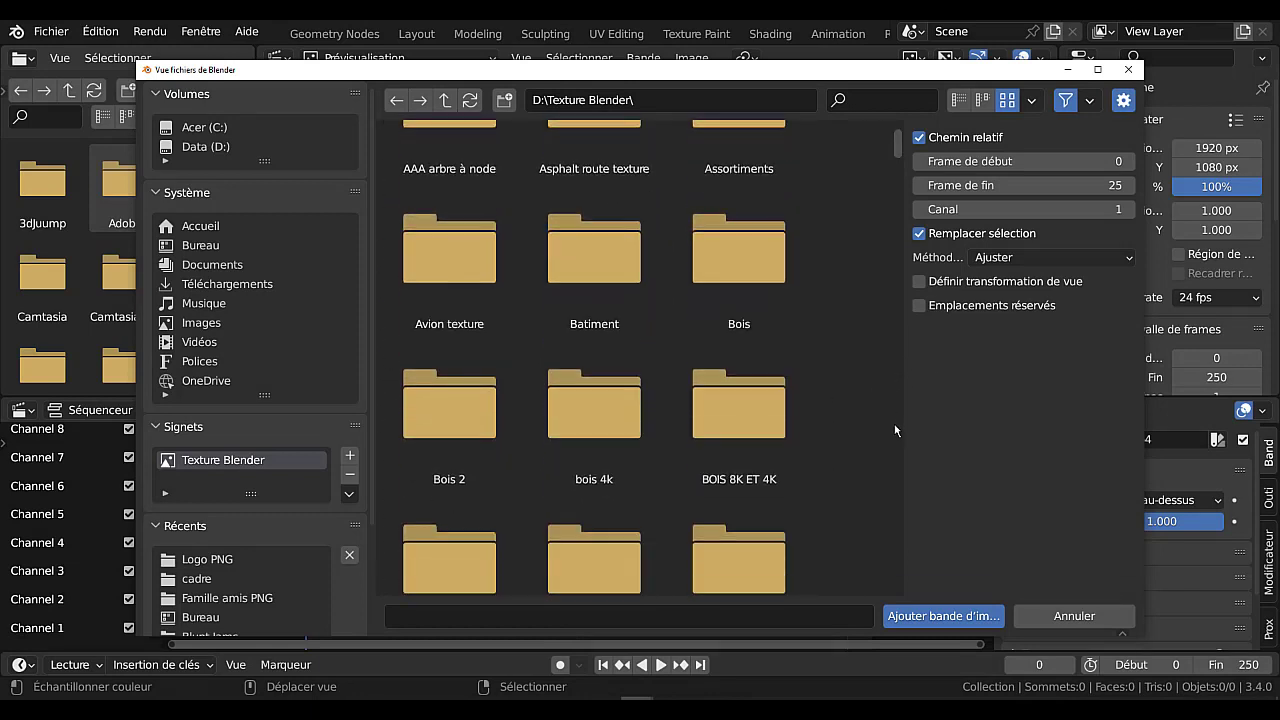
scroll(894, 430, "down", 13)
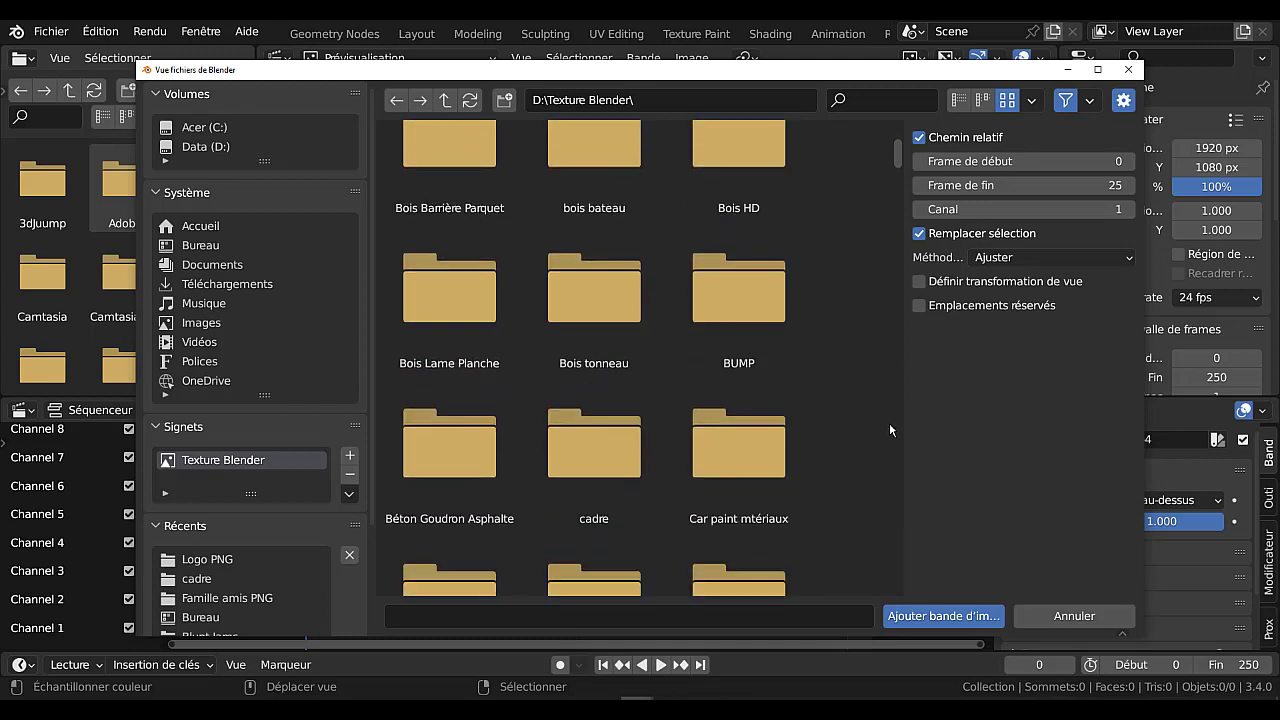
left_click(594, 315)
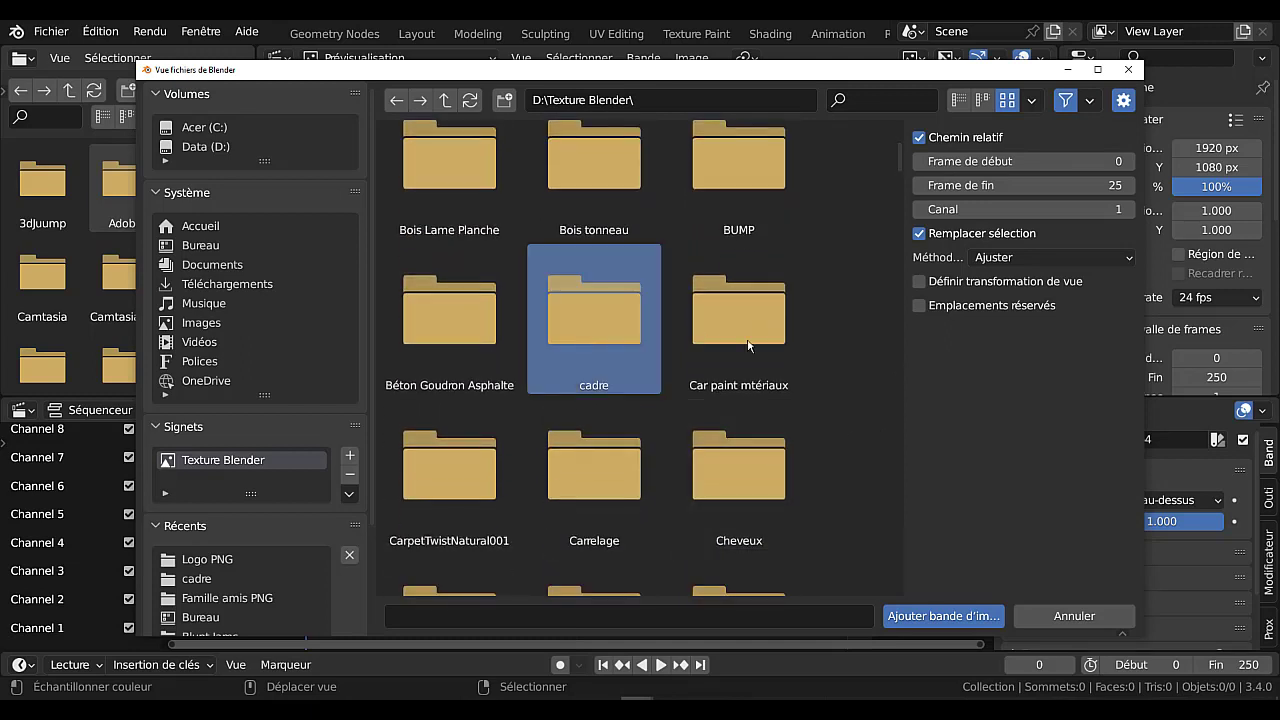
left_click(928, 615)
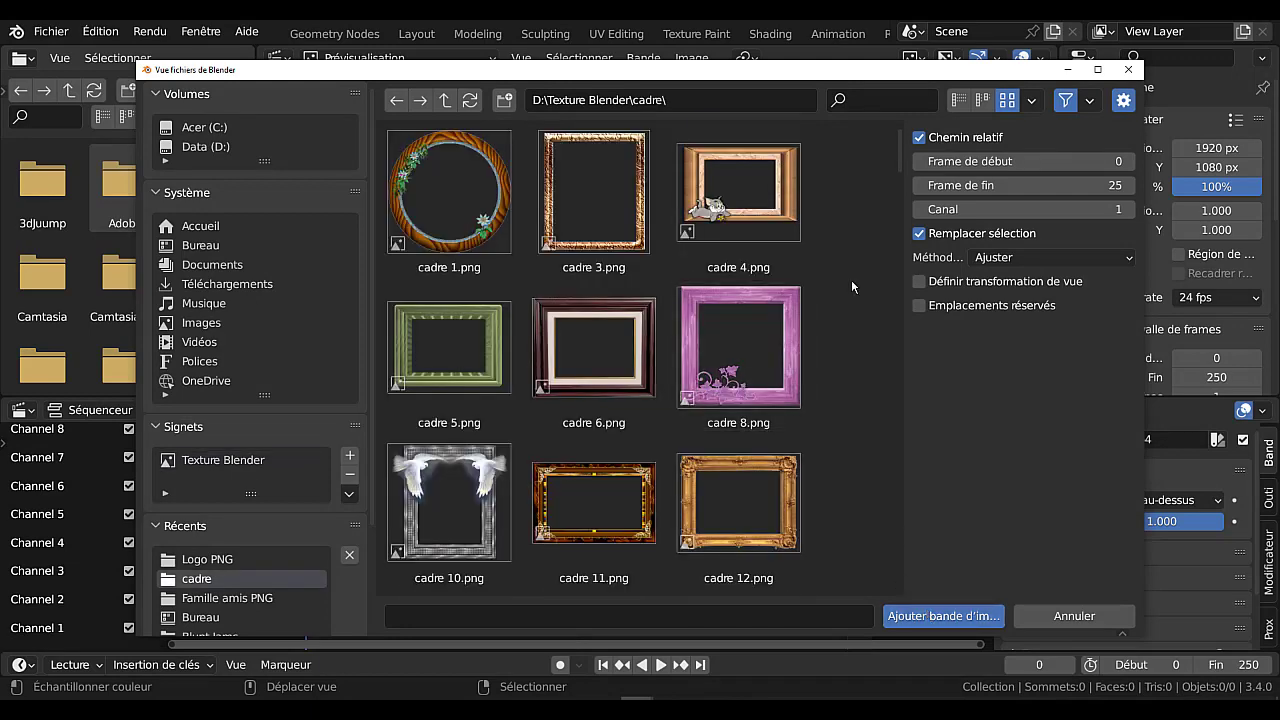
Find the silver picture frame cadre 60.png in the cadre folder and add it as an image strip on channel 1.
scroll(851, 279, "down", 8)
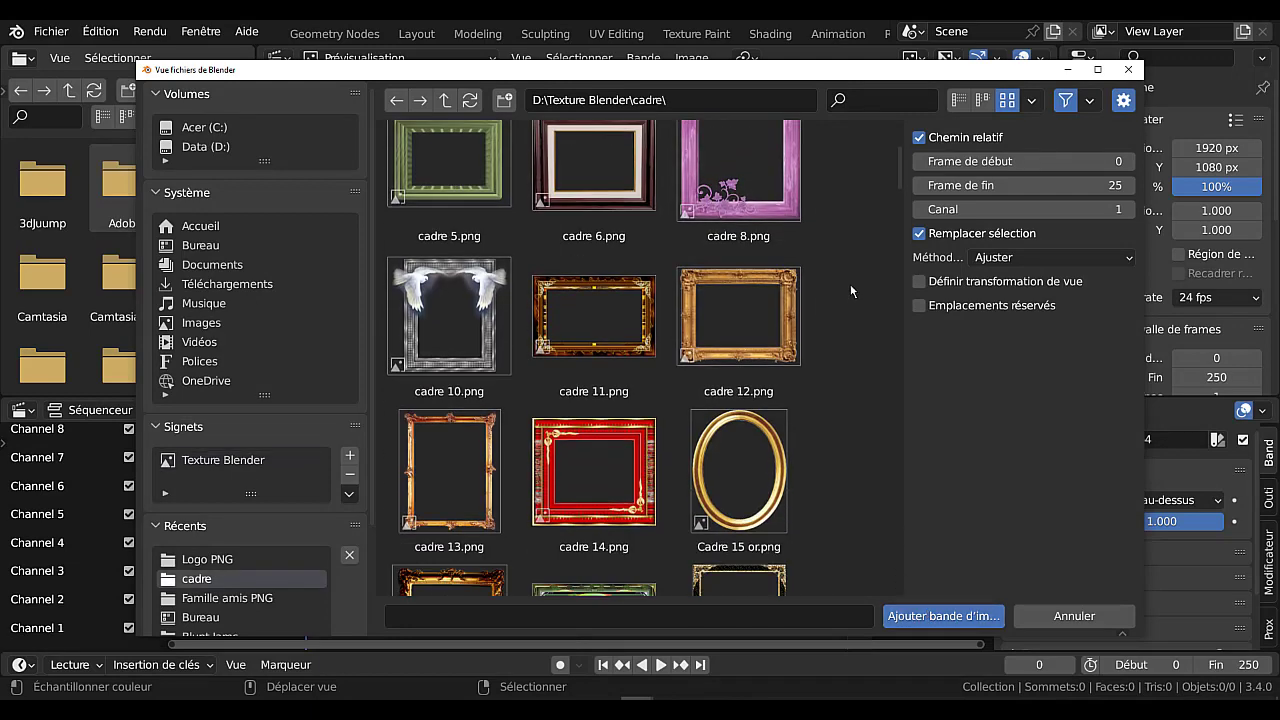
scroll(855, 304, "down", 2)
scroll(854, 298, "down", 8)
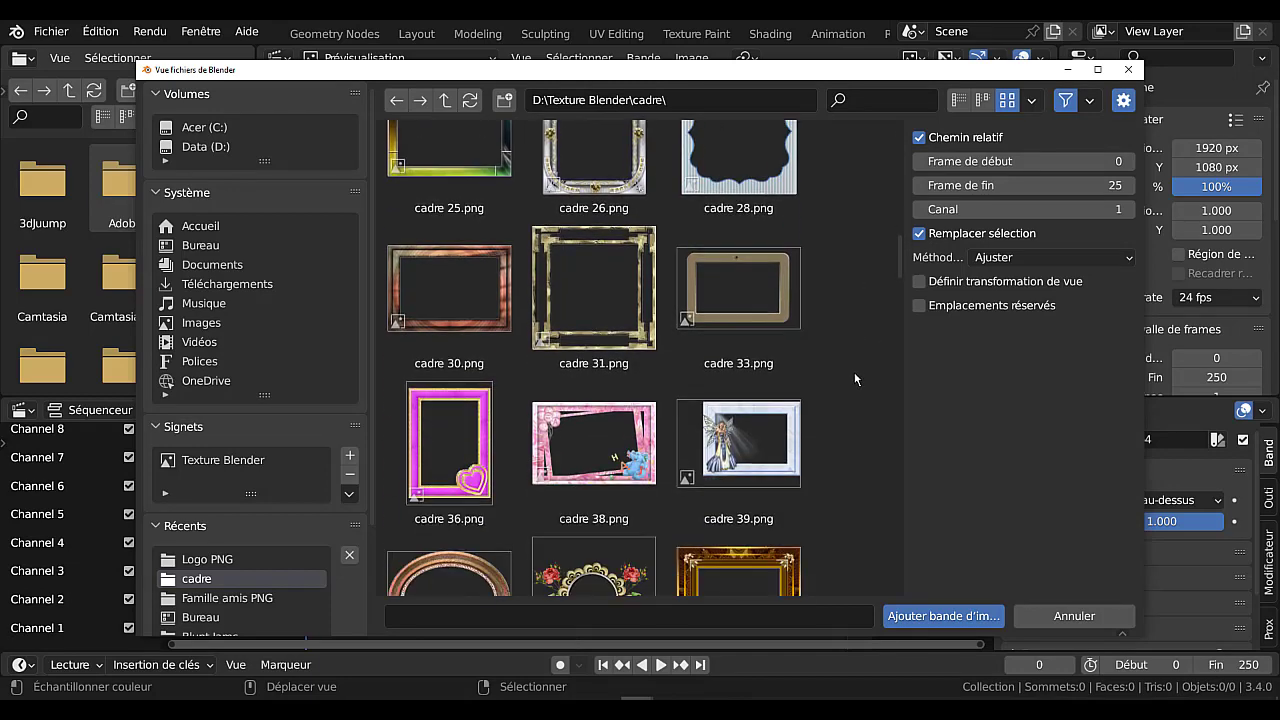
scroll(855, 378, "down", 2)
scroll(860, 405, "down", 5)
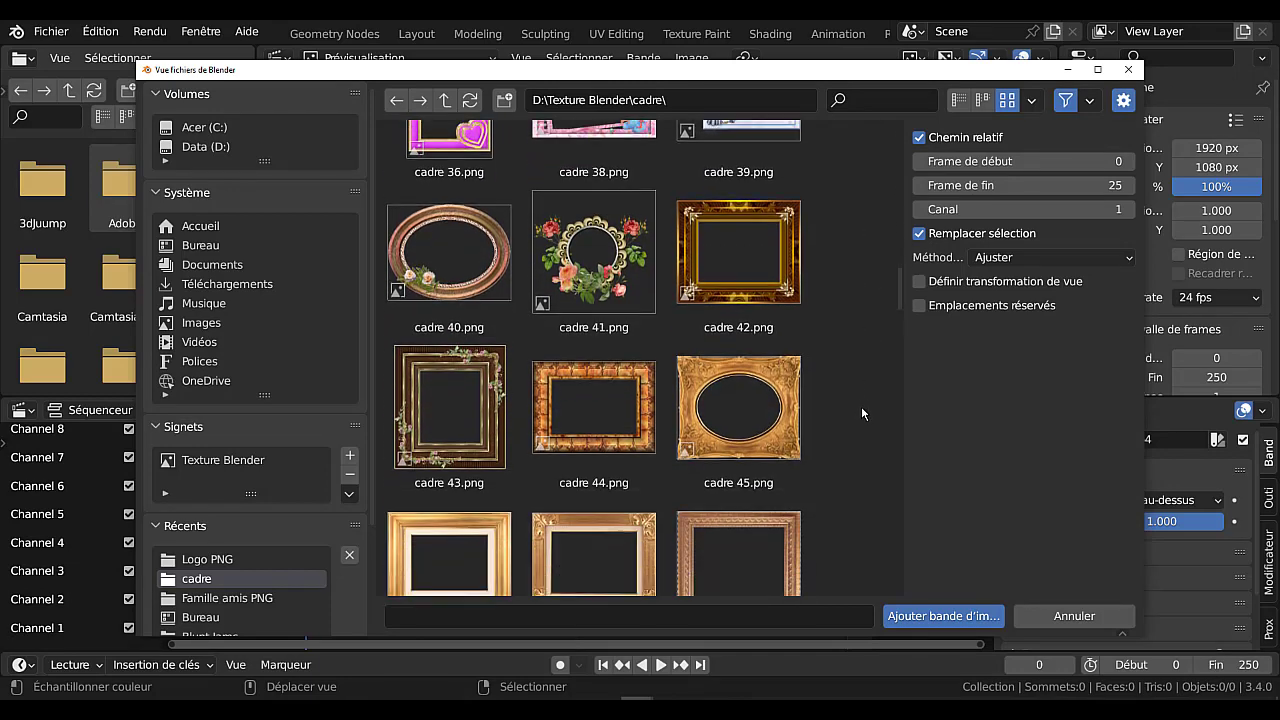
scroll(861, 413, "down", 1)
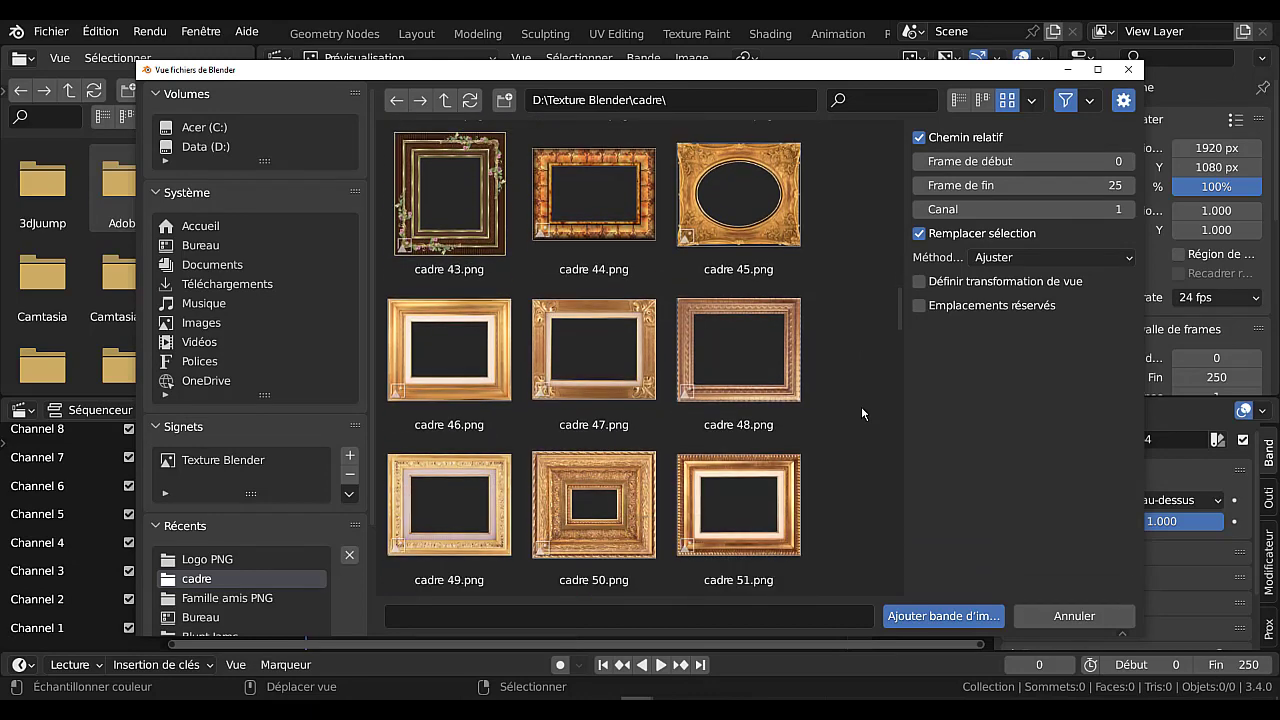
scroll(861, 413, "down", 4)
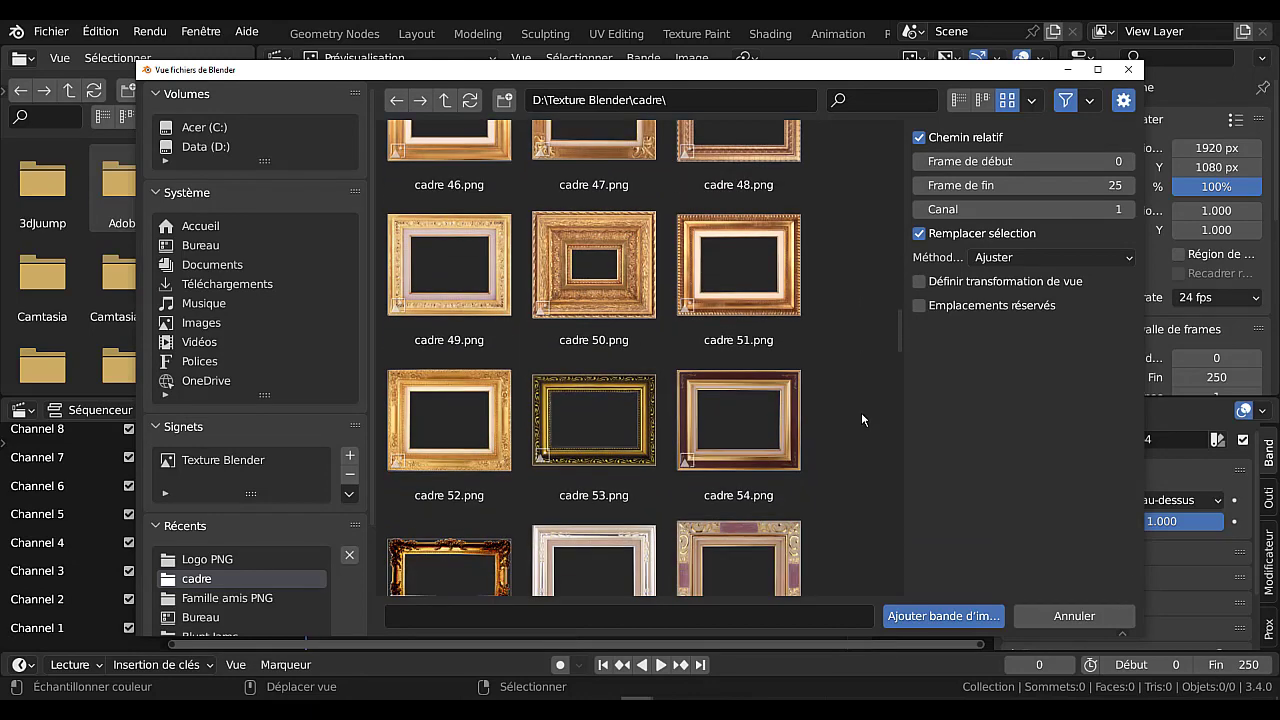
scroll(859, 420, "down", 2)
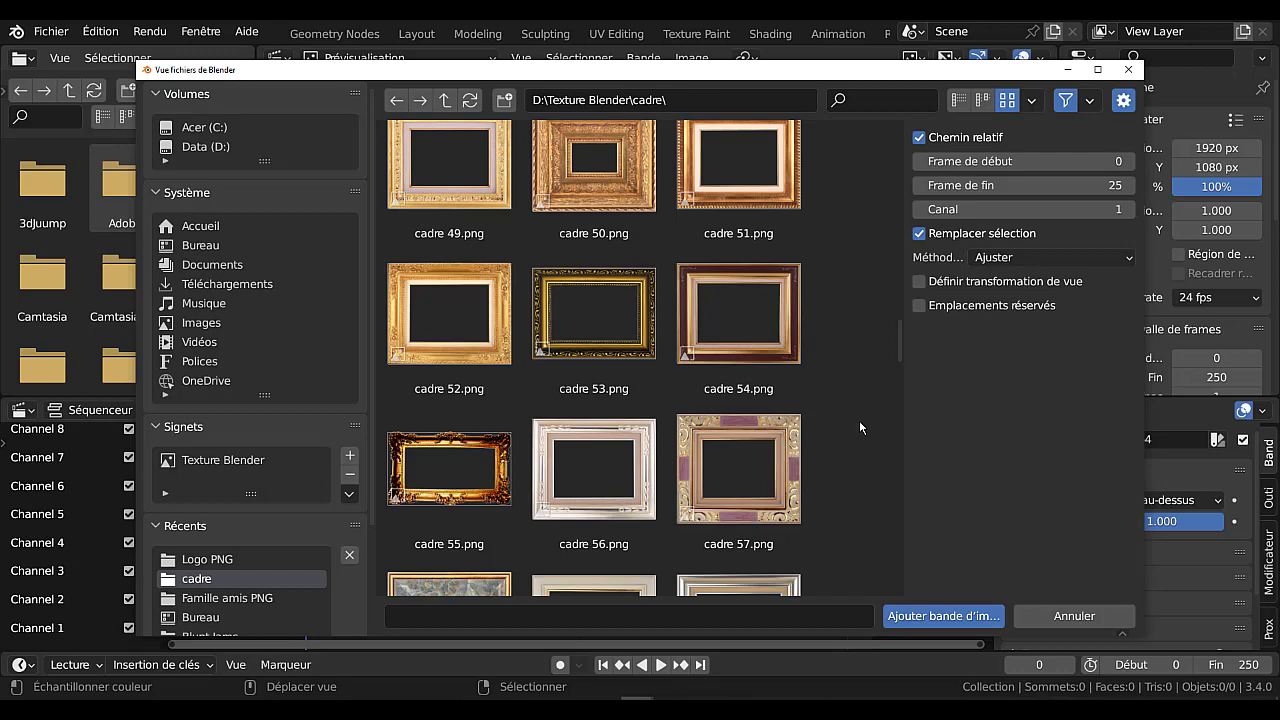
scroll(859, 420, "down", 5)
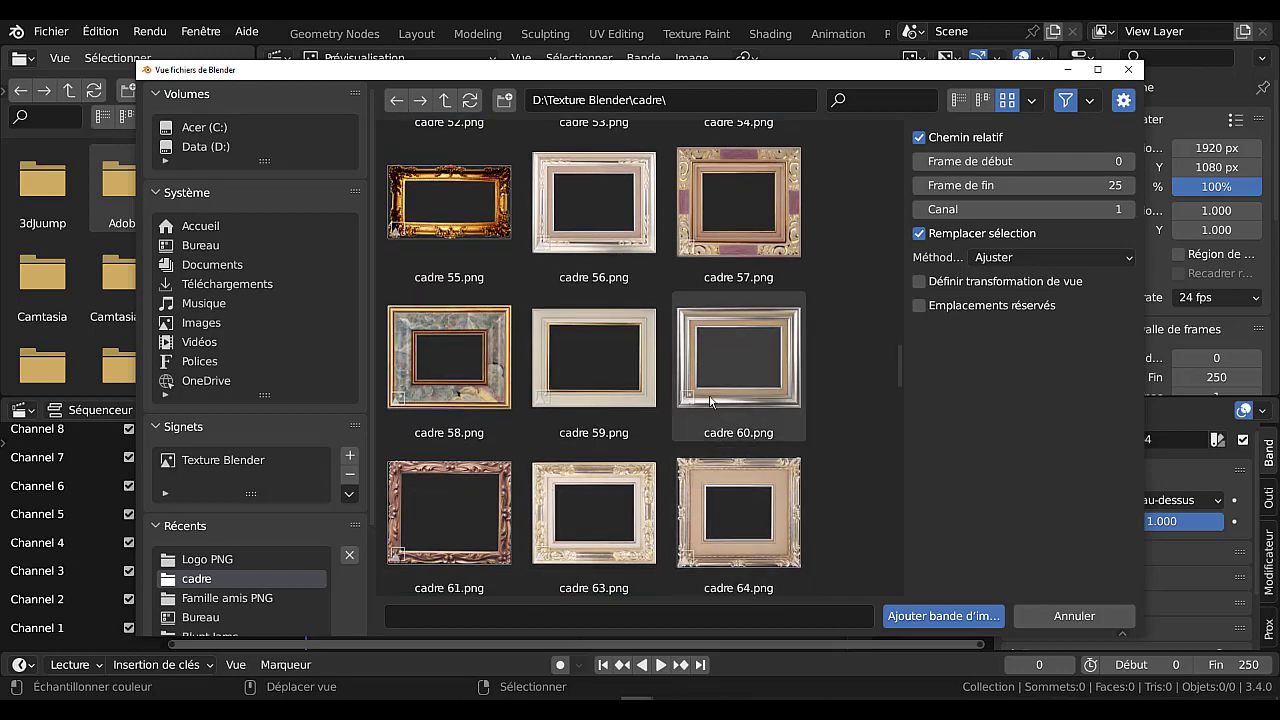
left_click(745, 349)
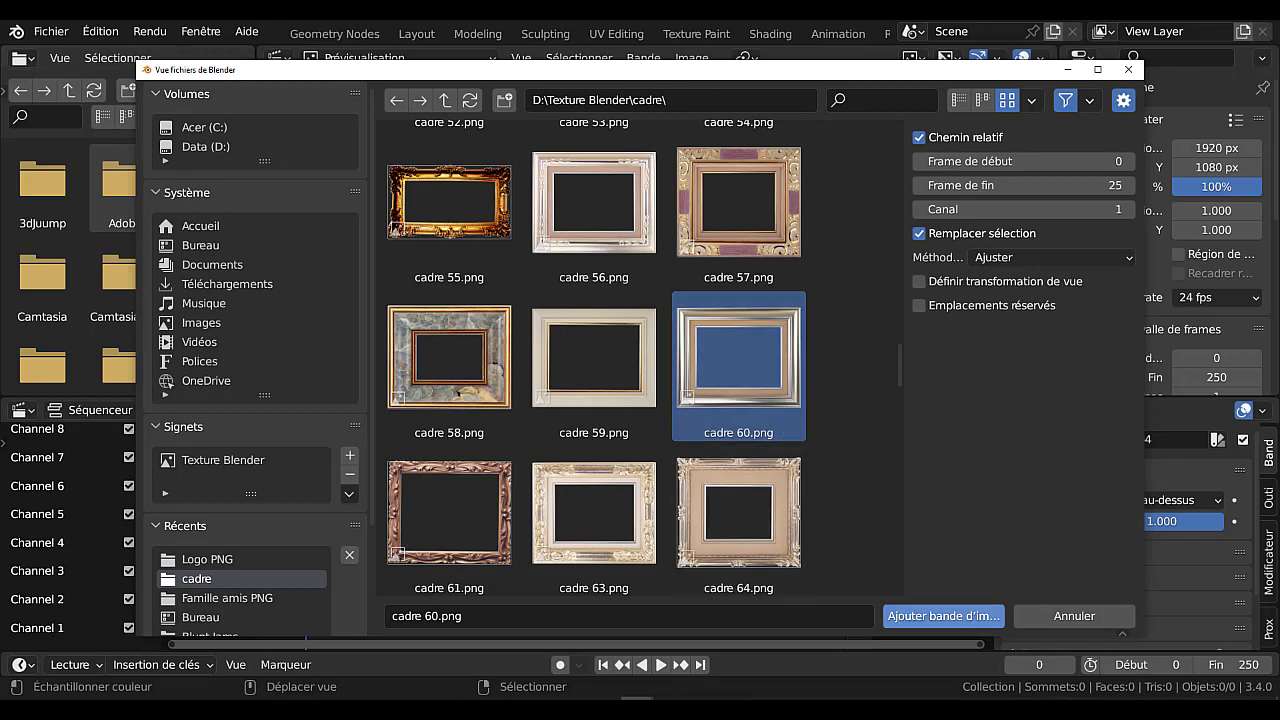
left_click(943, 616)
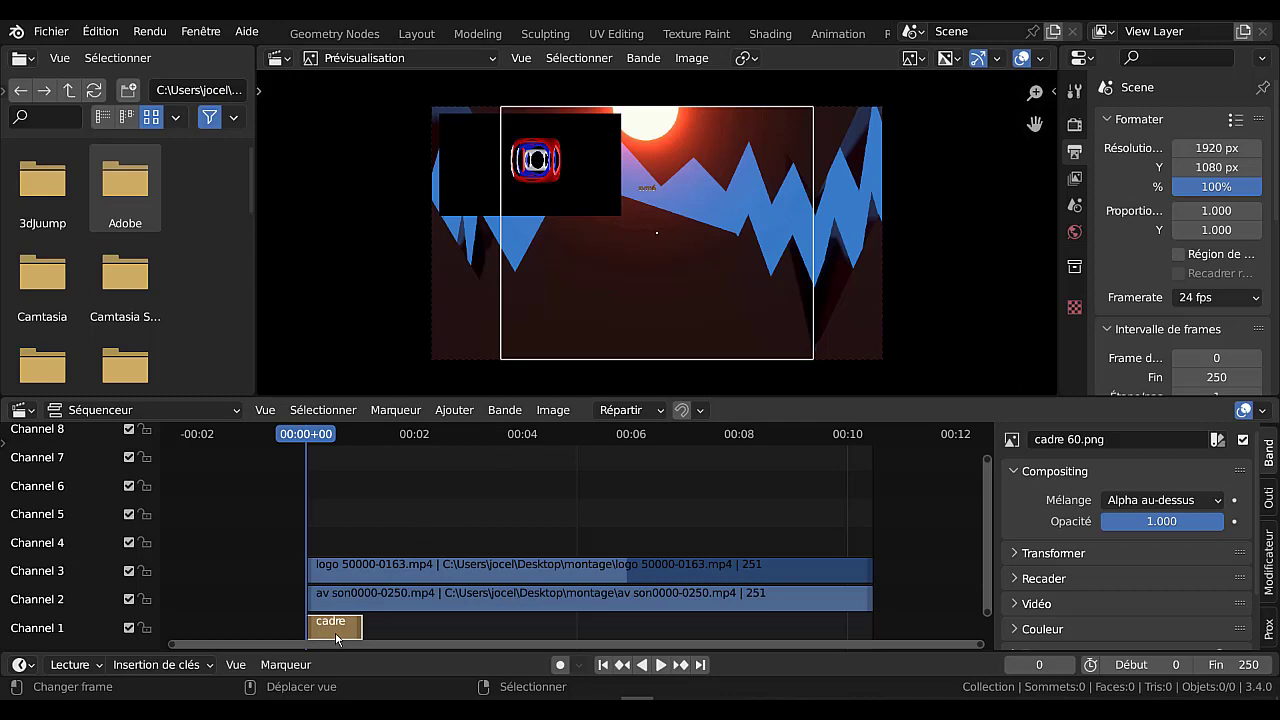
left_click_drag(336, 635, 333, 538)
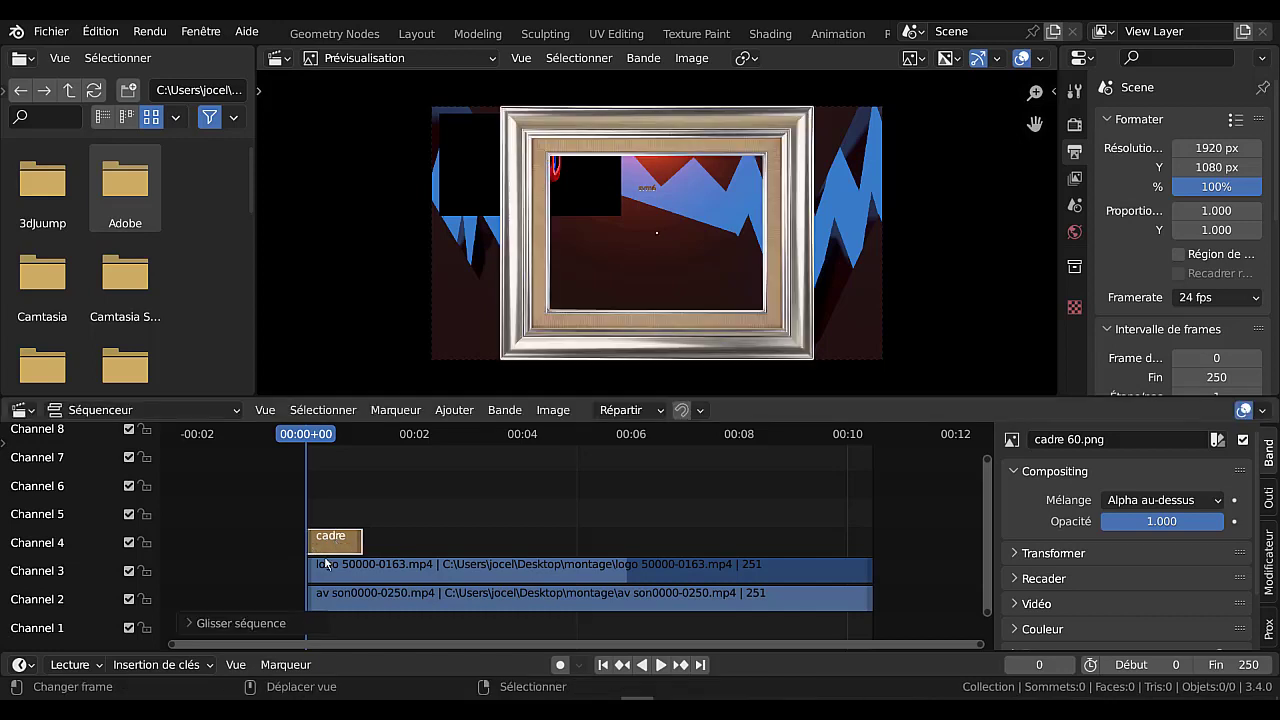
scroll(722, 252, "down", 1)
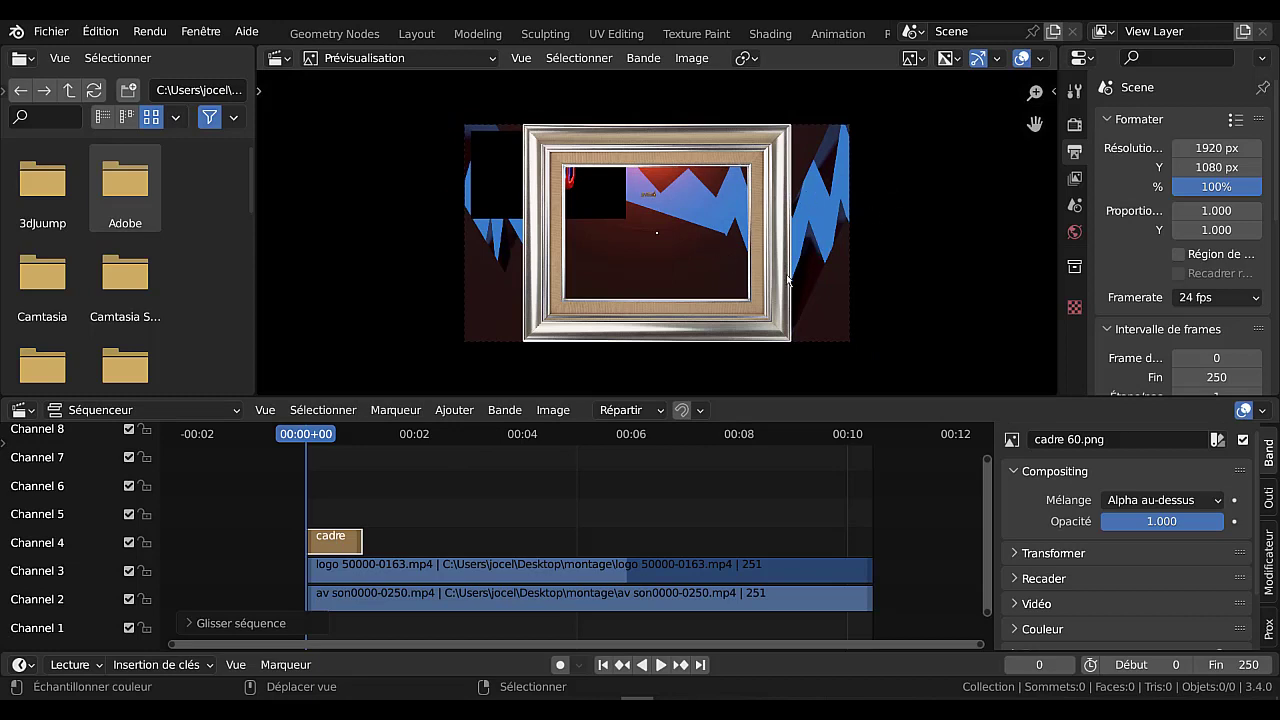
key("s")
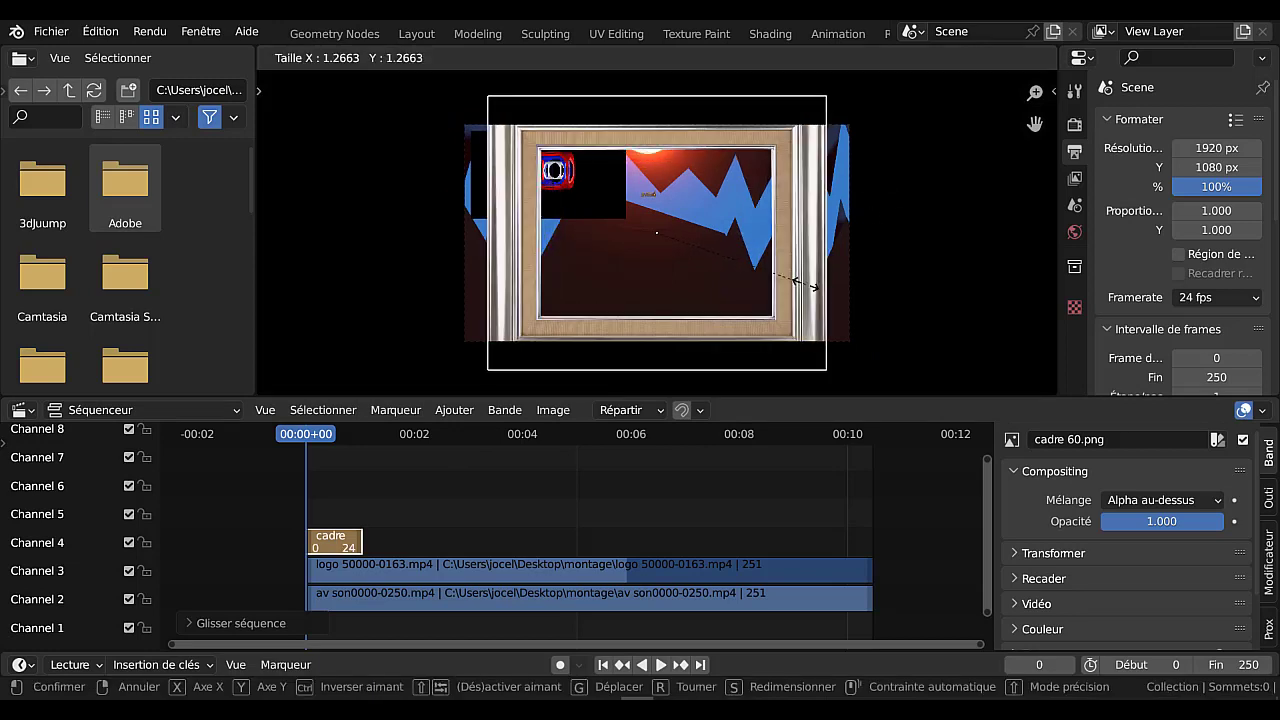
key("Escape")
key("s")
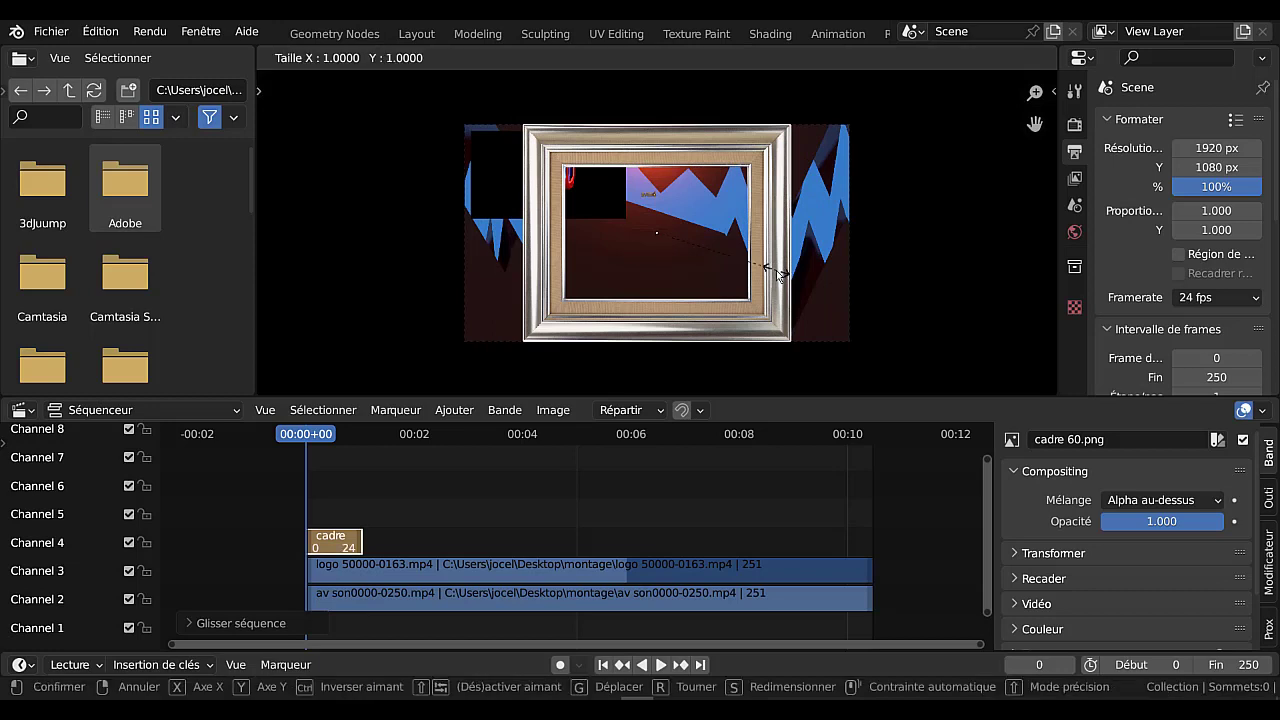
key("x")
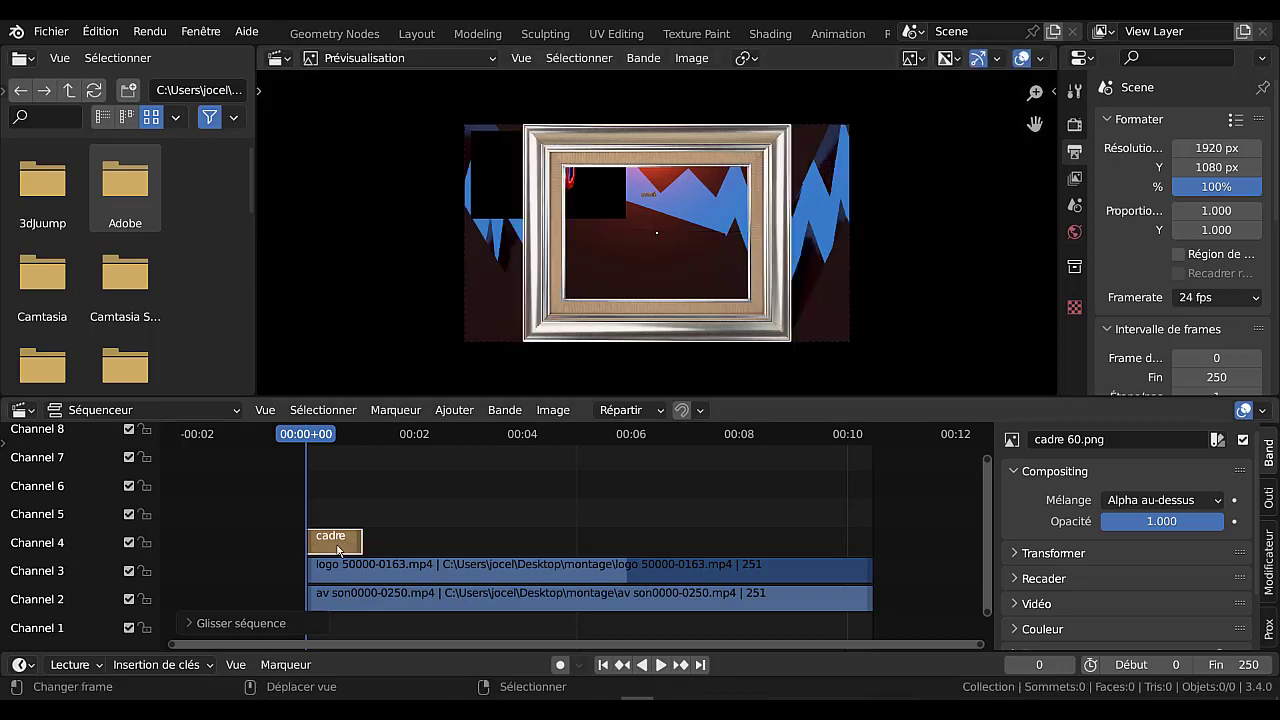
left_click_drag(339, 547, 340, 626)
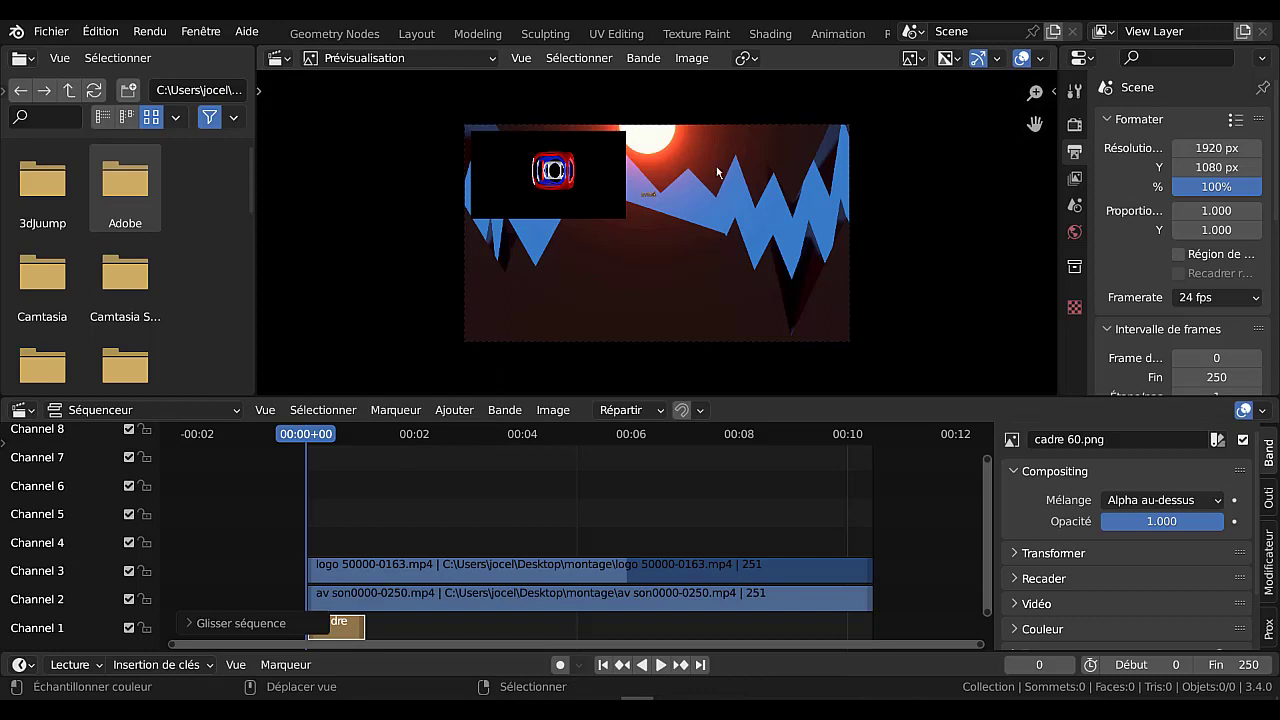
Shrink the av son0000-0250.mp4 video image to about 0.85 of its current size in the preview.
left_click(689, 255)
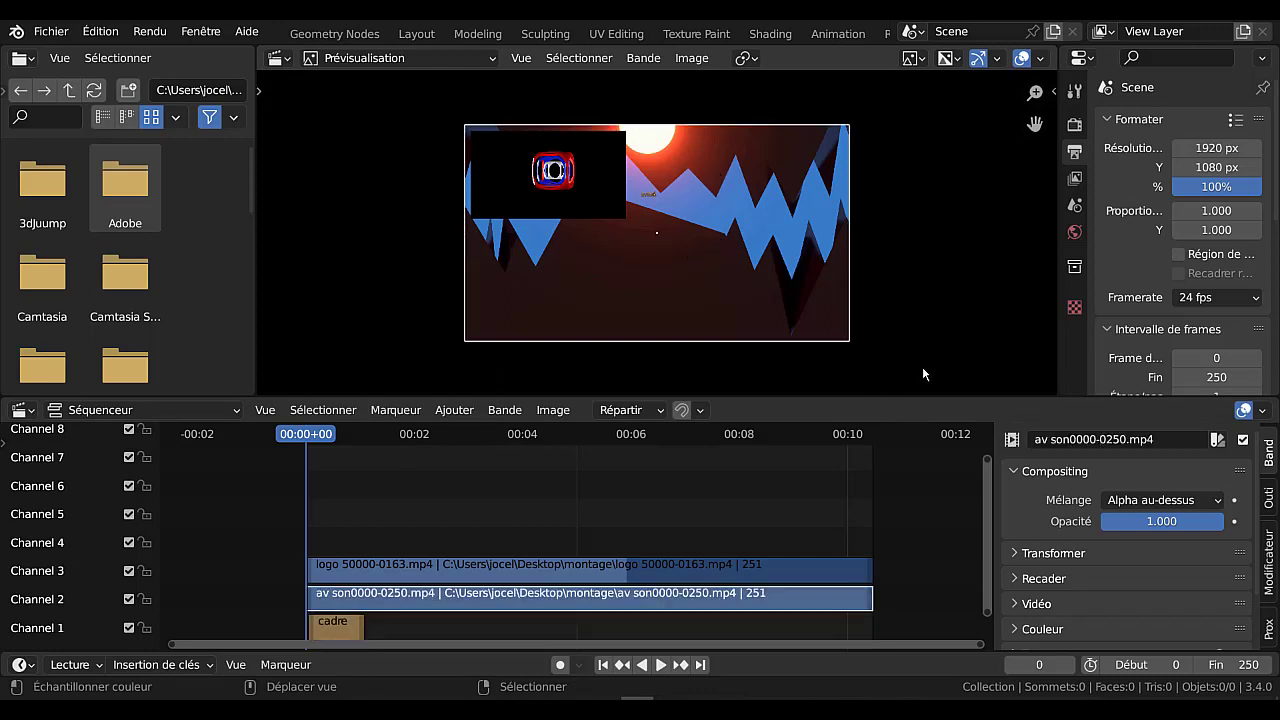
key("s")
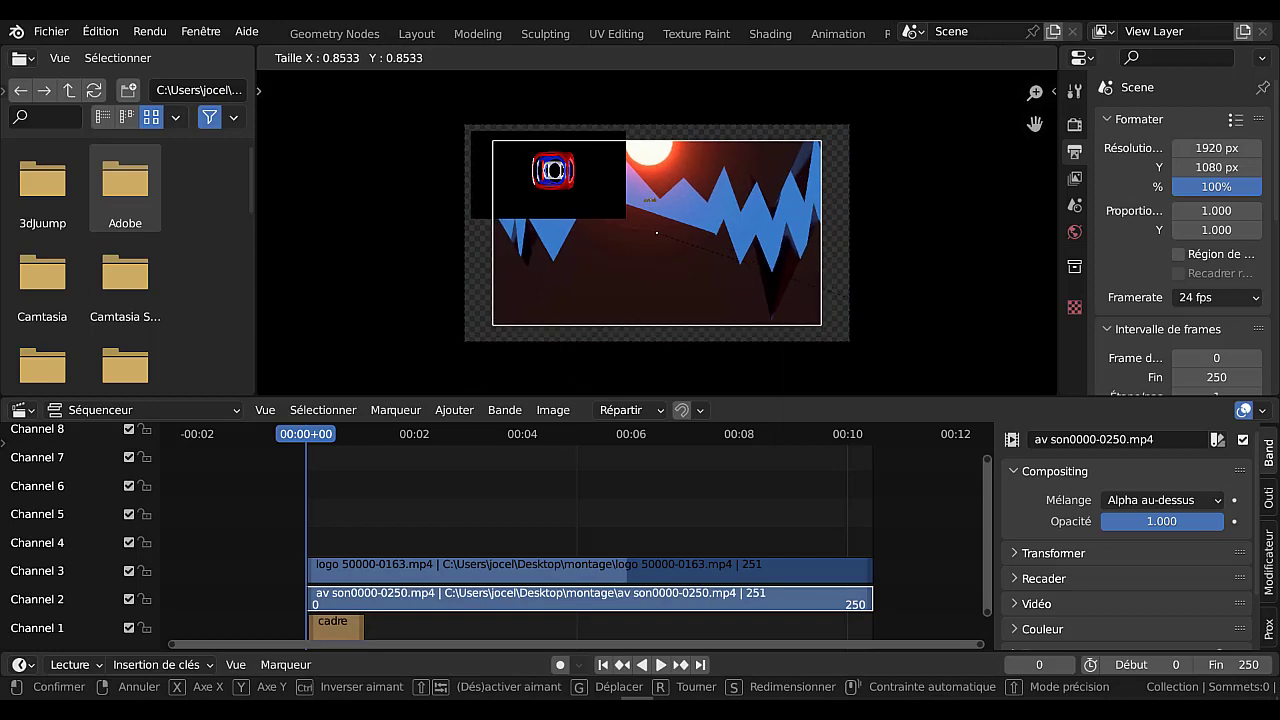
left_click(828, 292)
Shift the cadre 60.png strip back one frame to start at frame 0 and stretch its image along X to the full preview width.
left_click(328, 630)
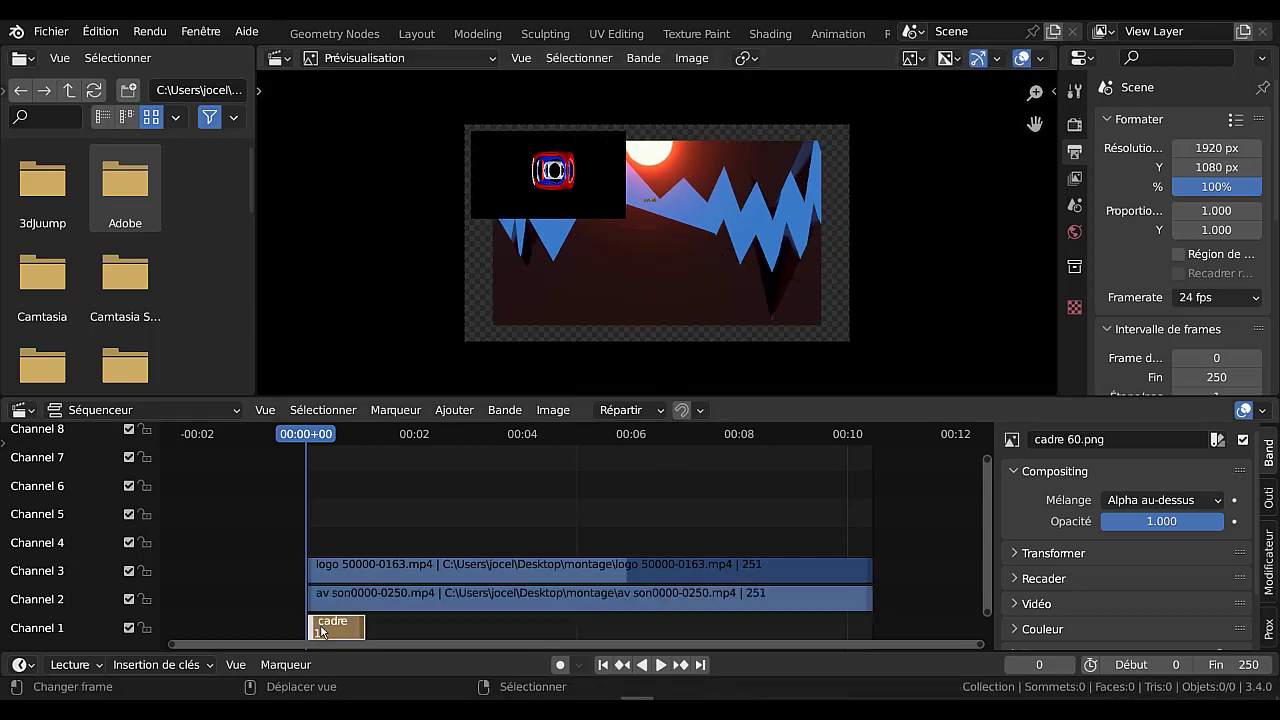
key("g")
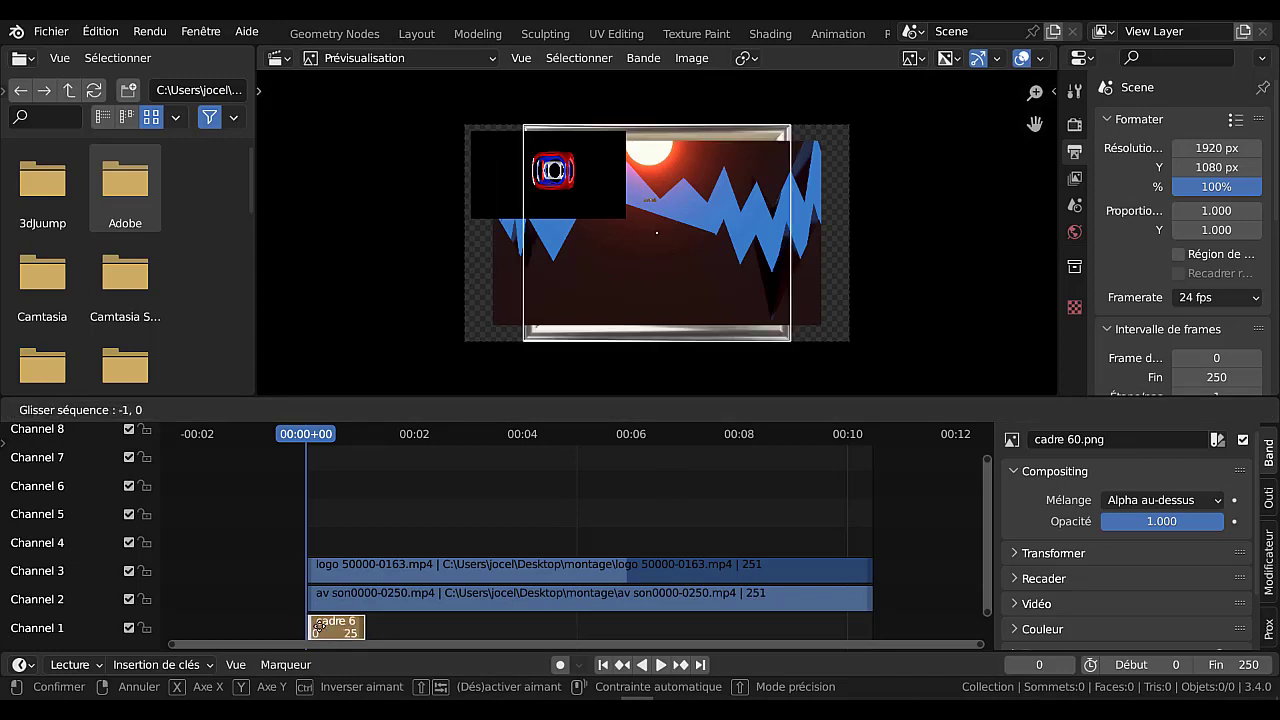
left_click(321, 632)
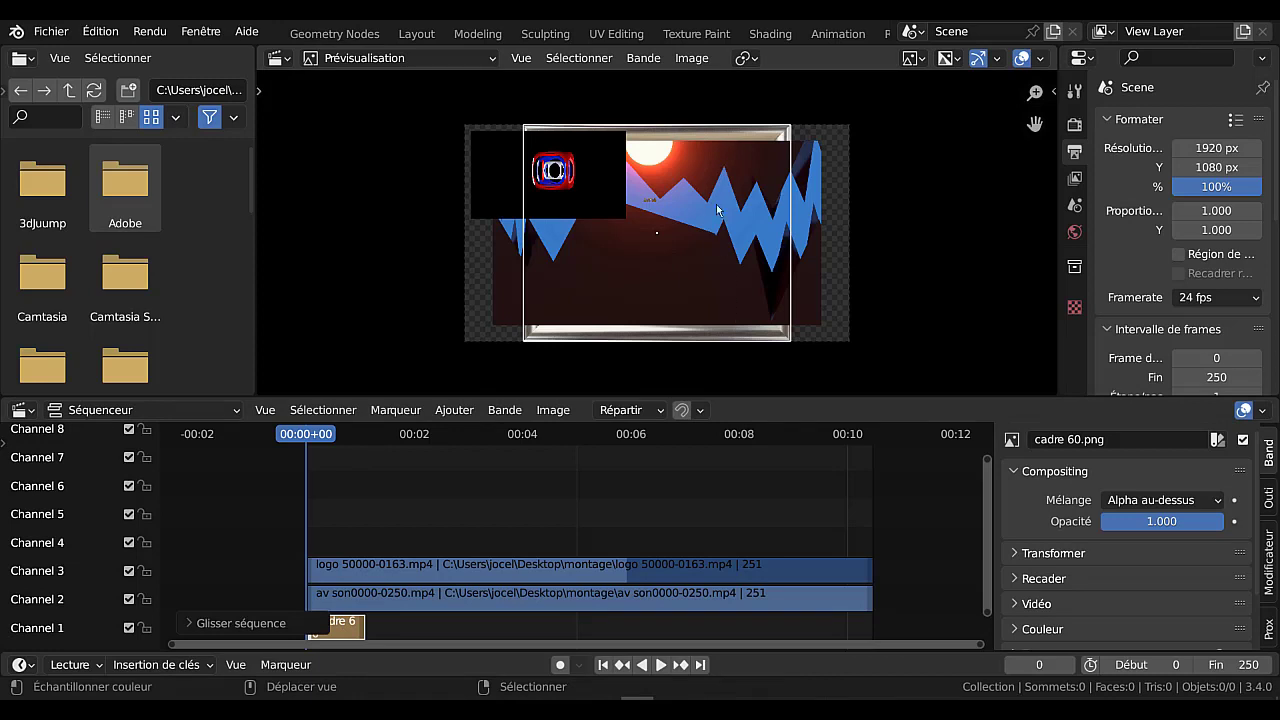
key("s")
key("x")
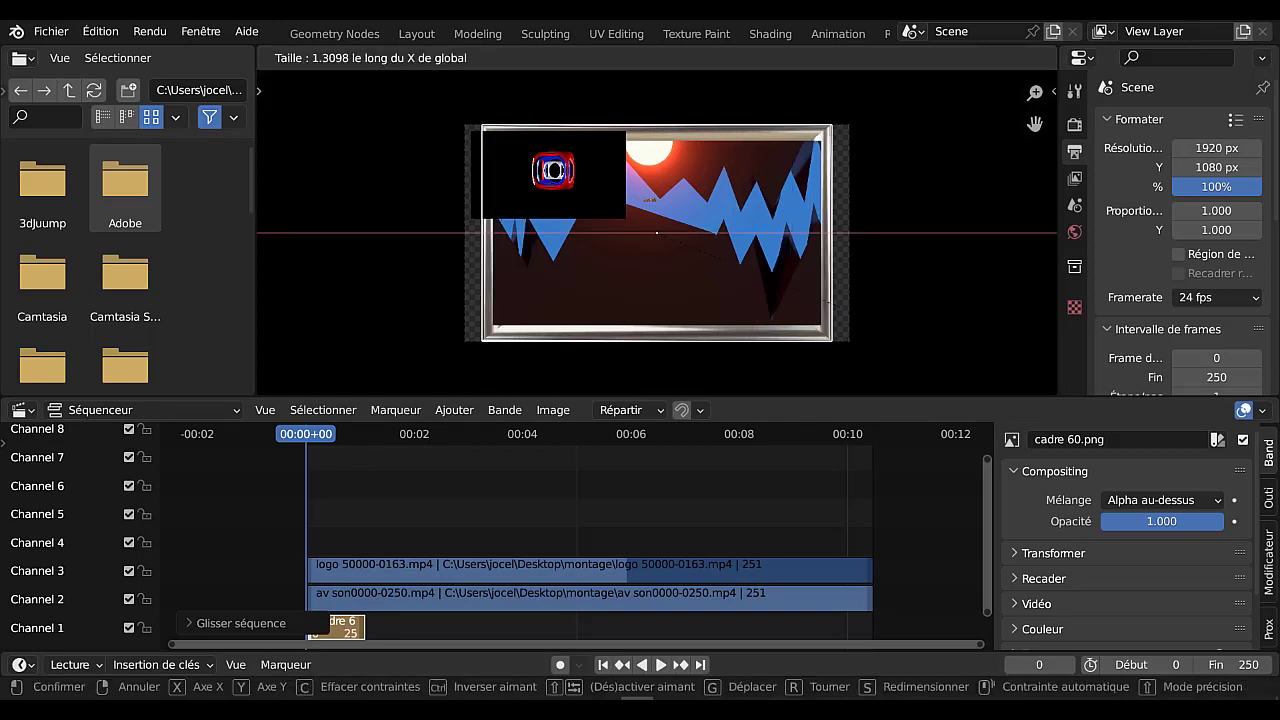
left_click(852, 305)
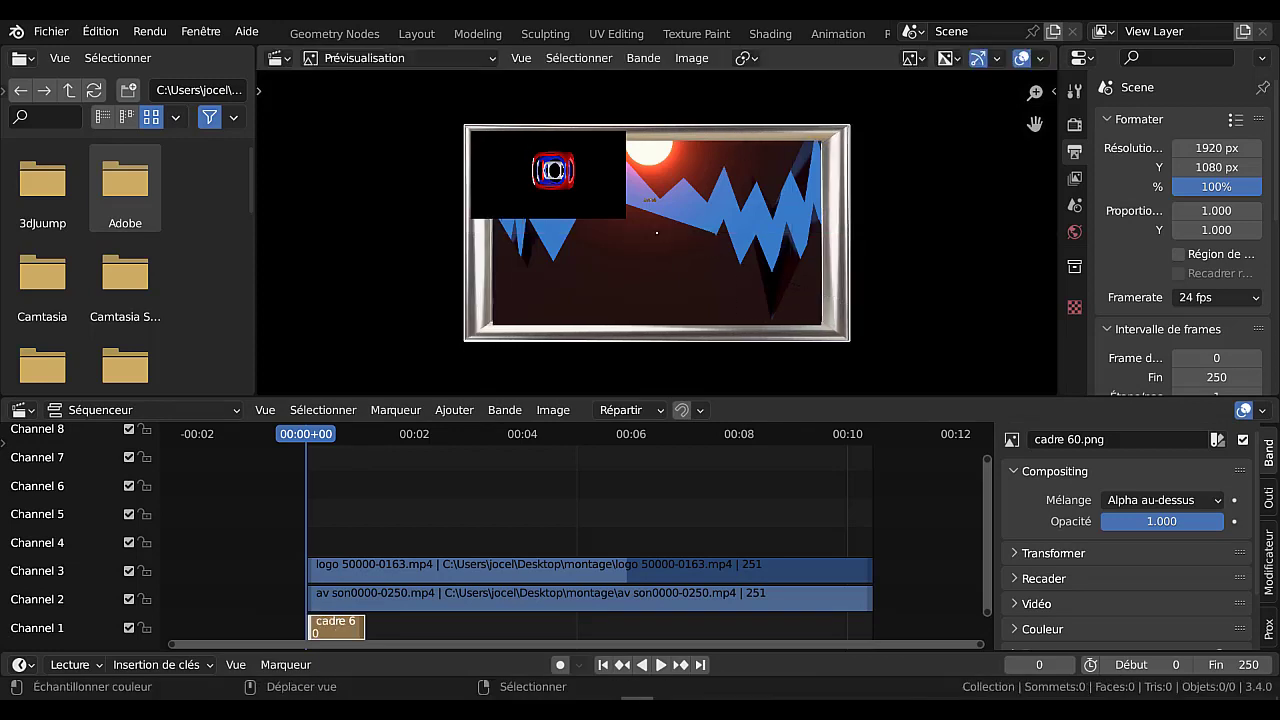
Shrink the av son0000-0250.mp4 video image uniformly to about 0.80 of its current size in the preview.
left_click(763, 255)
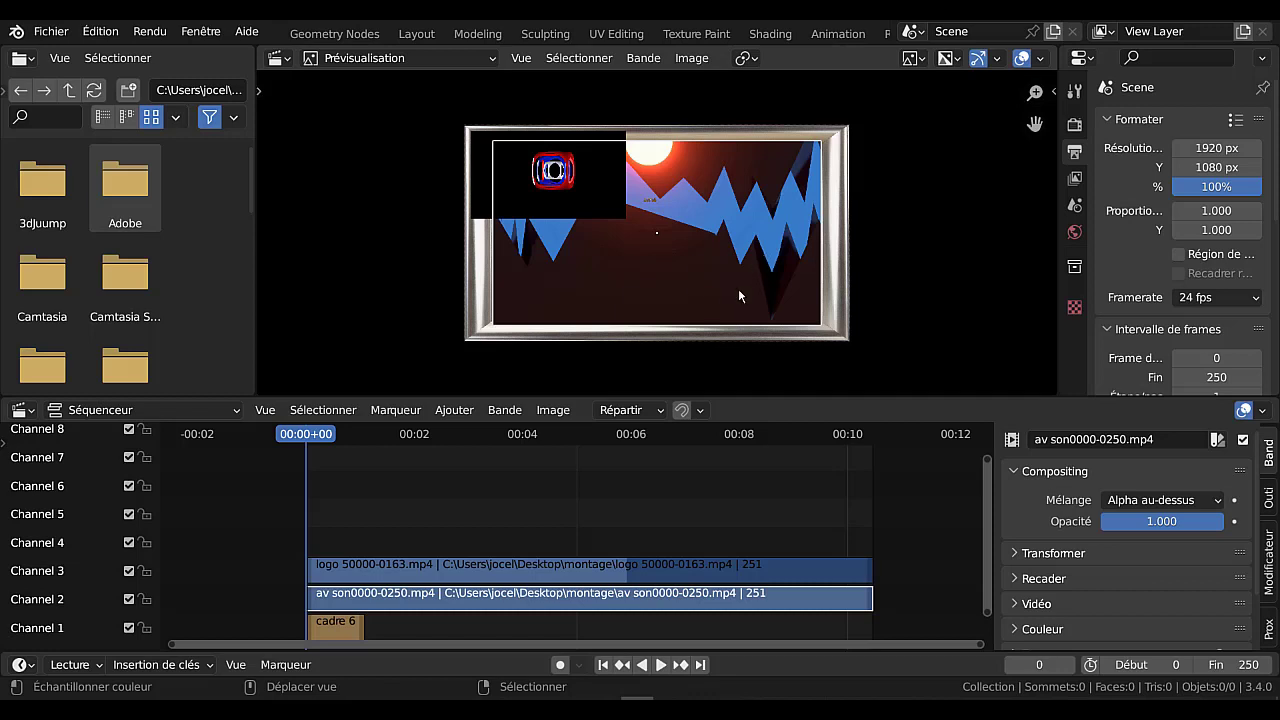
key("s")
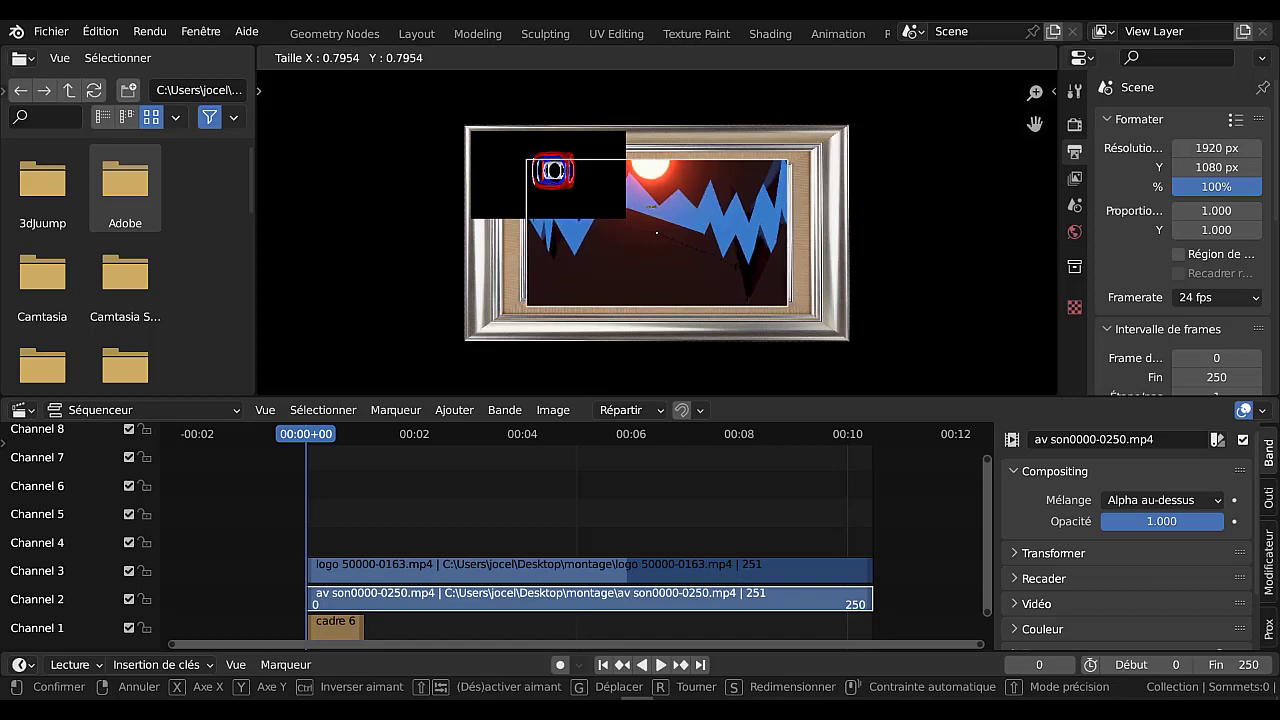
left_click(746, 268)
scroll(716, 303, "up", 1)
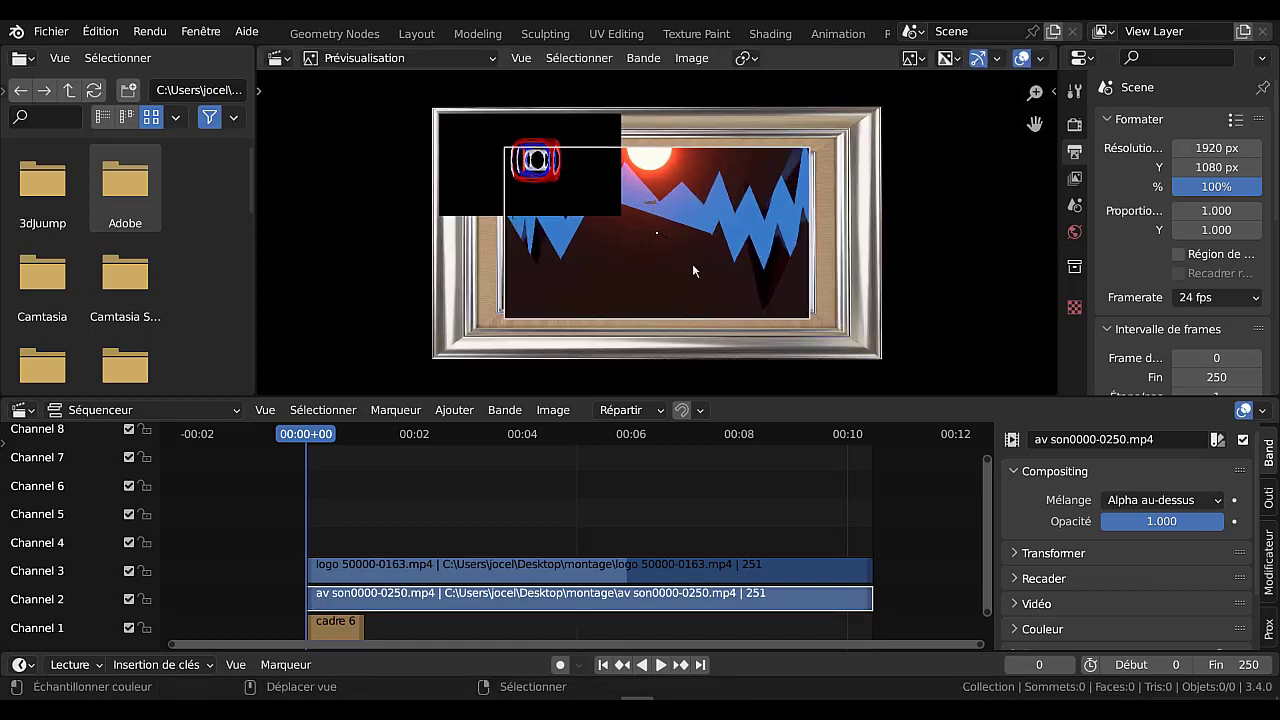
Try shrinking the av son0000-0250.mp4 image further to about 0.86 and stretching it about 1.16 along X, and undo both changes.
key("s")
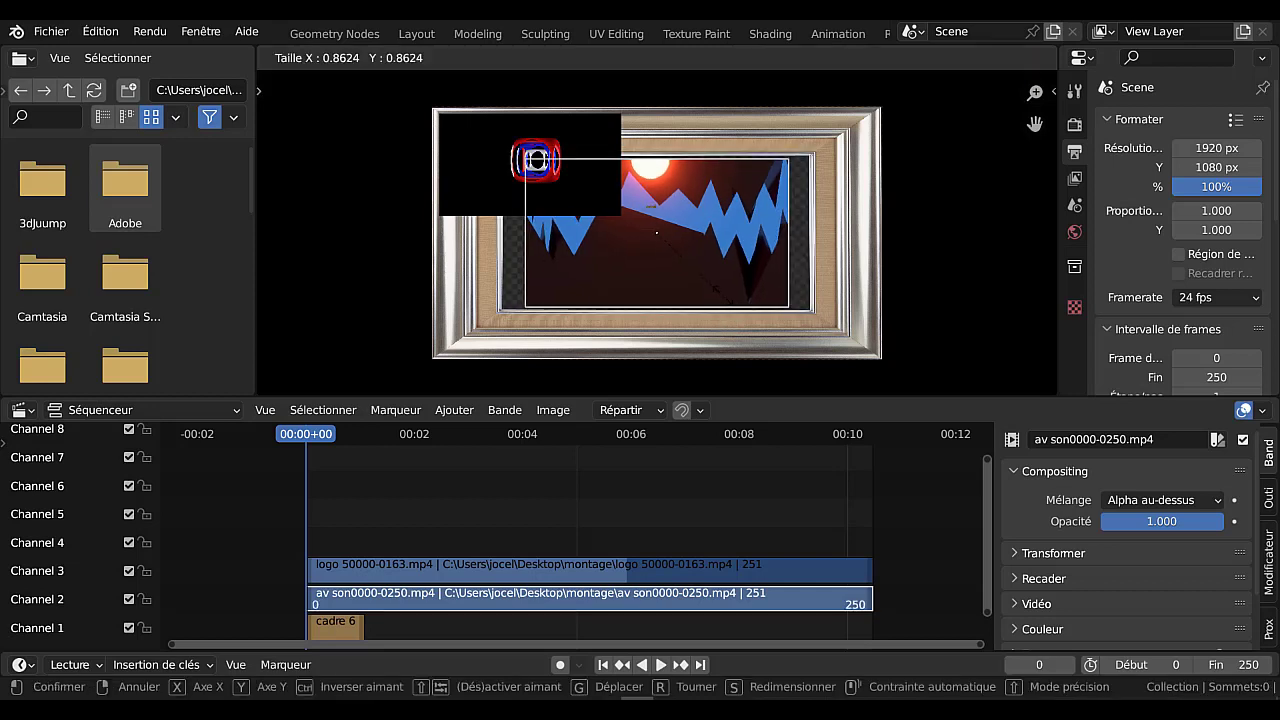
key("Return")
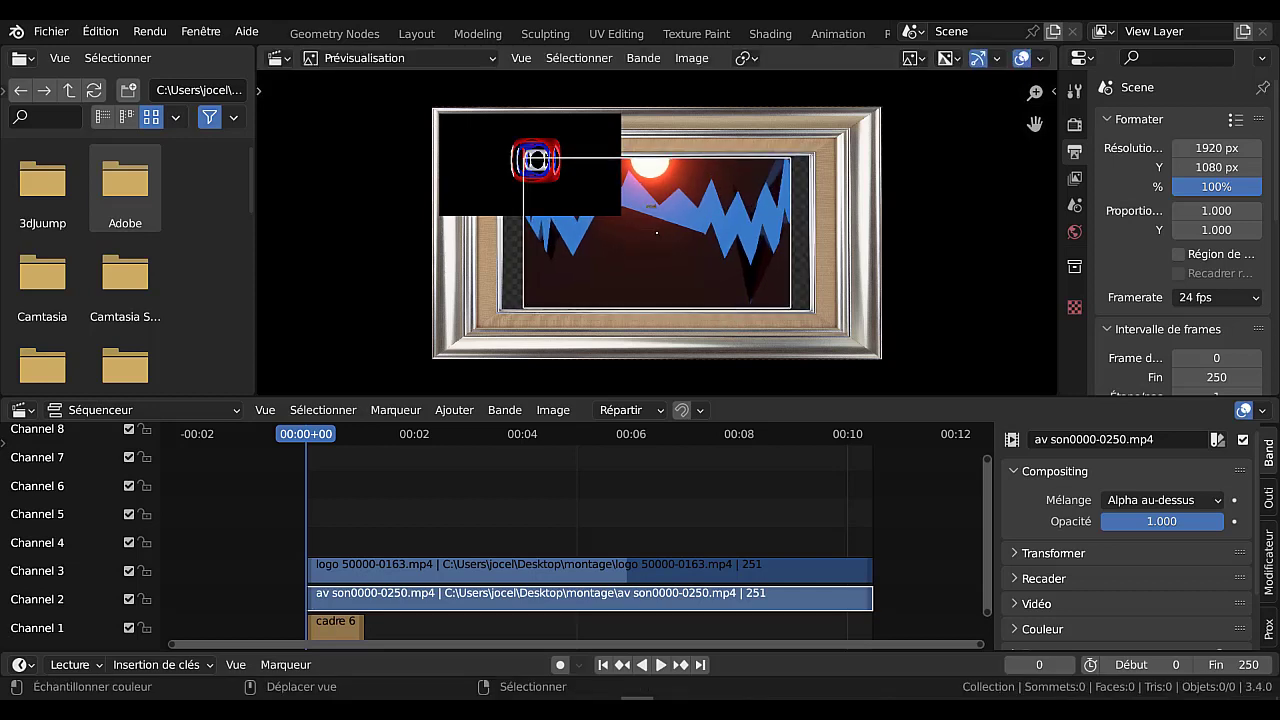
key("s")
key("x")
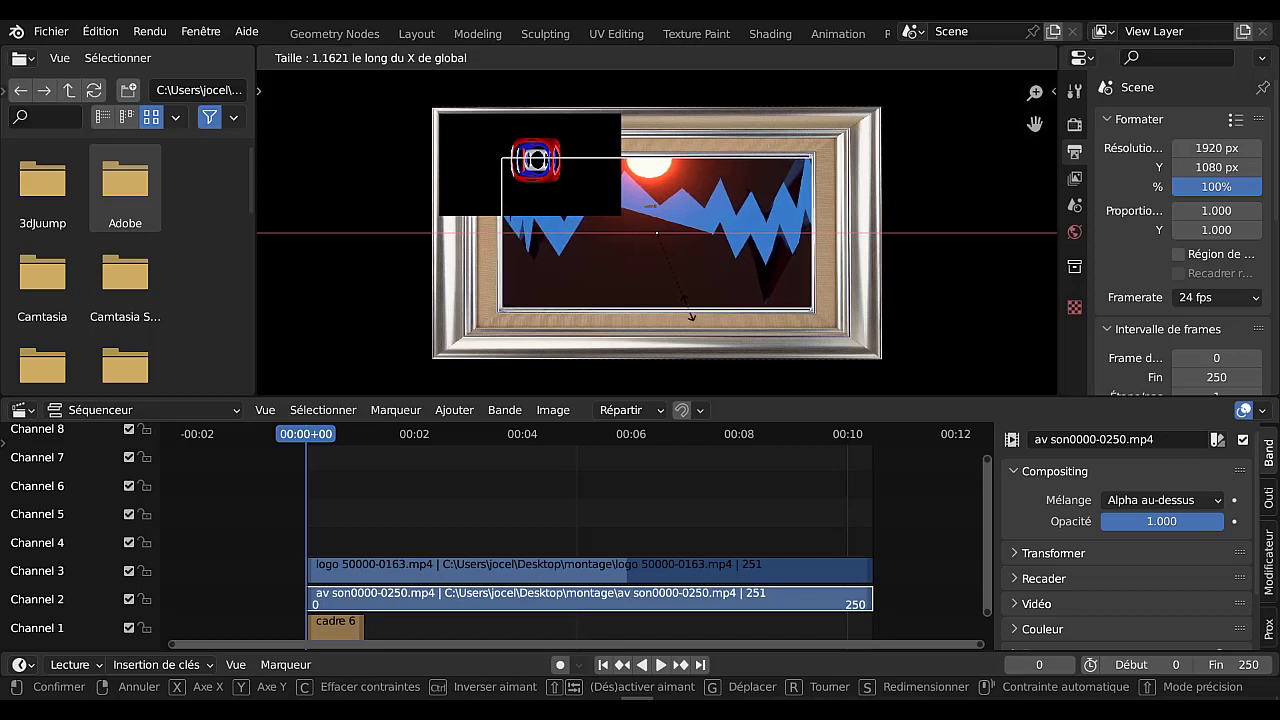
left_click(680, 272)
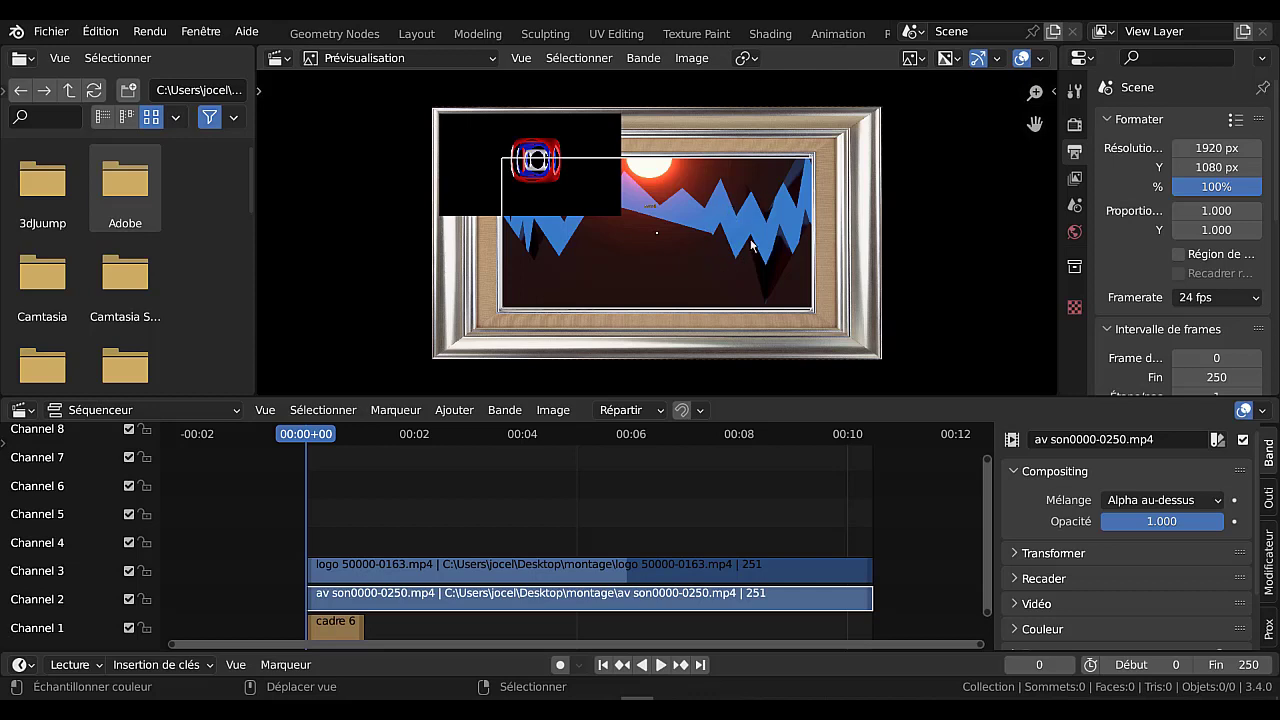
key("ctrl+z")
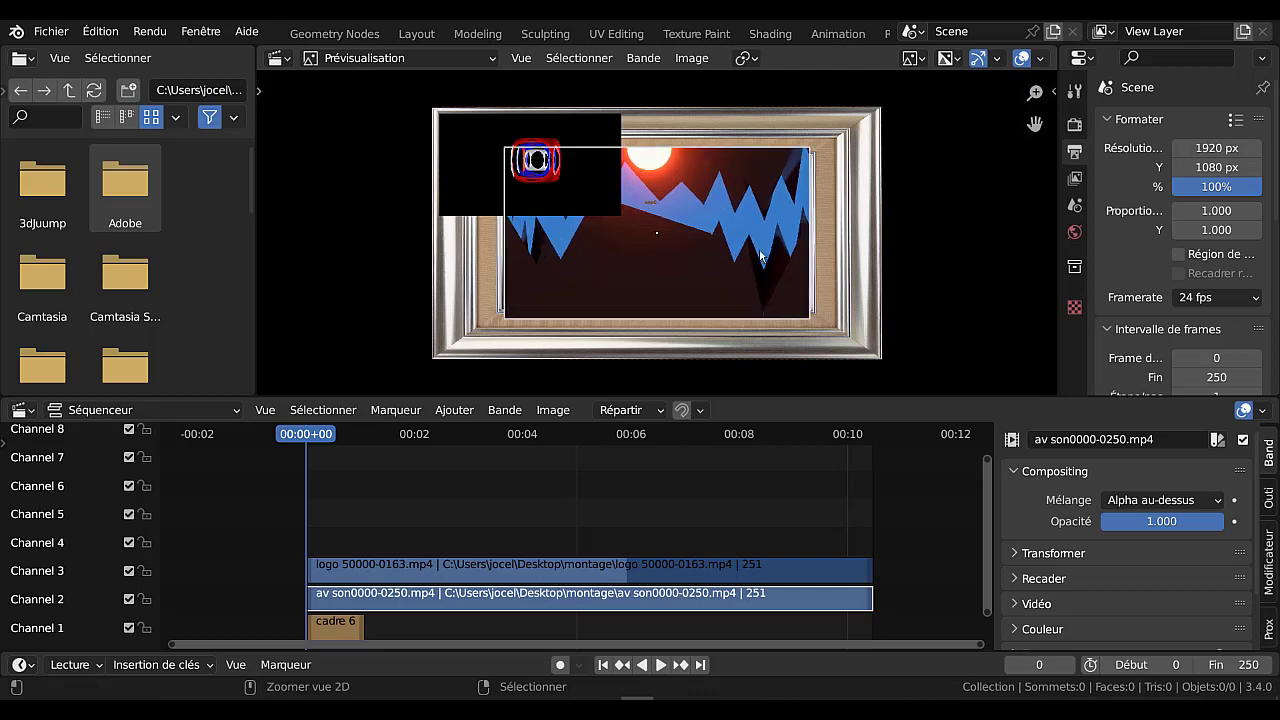
Enlarge the cadre 60.png frame image to about 1.12 of its size and narrow it along X to about 0.92.
left_click(762, 127)
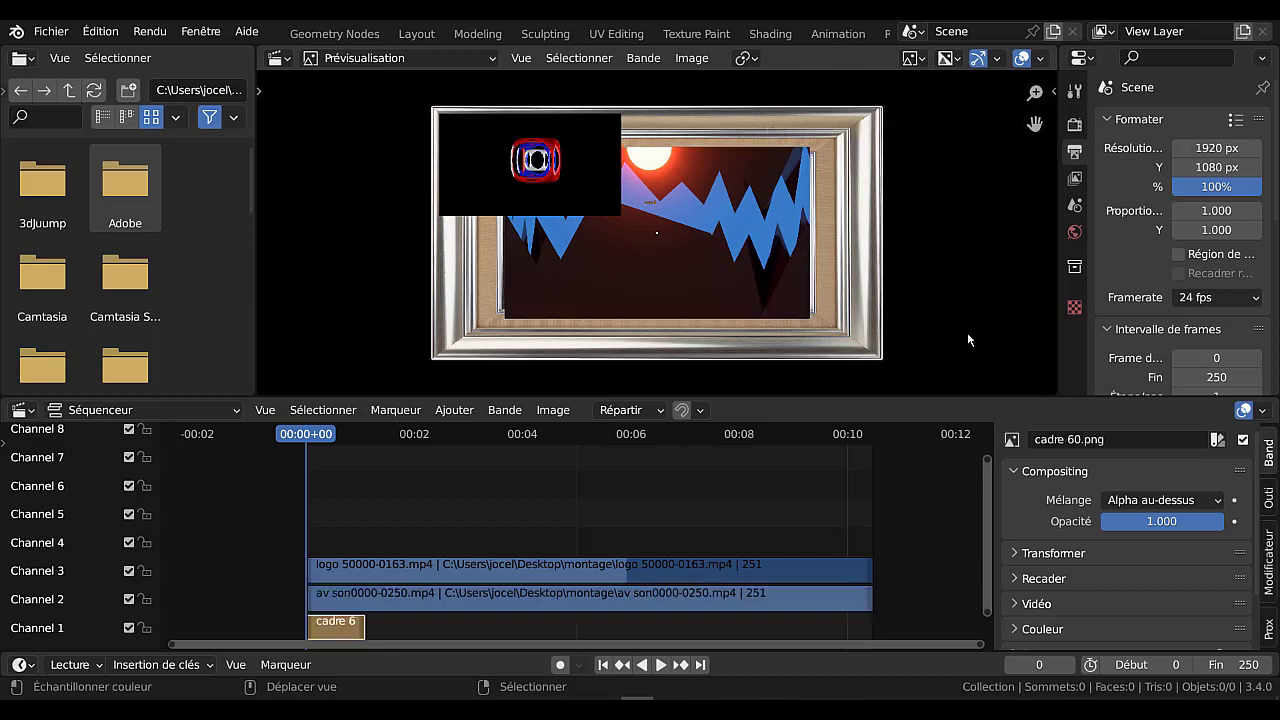
key("s")
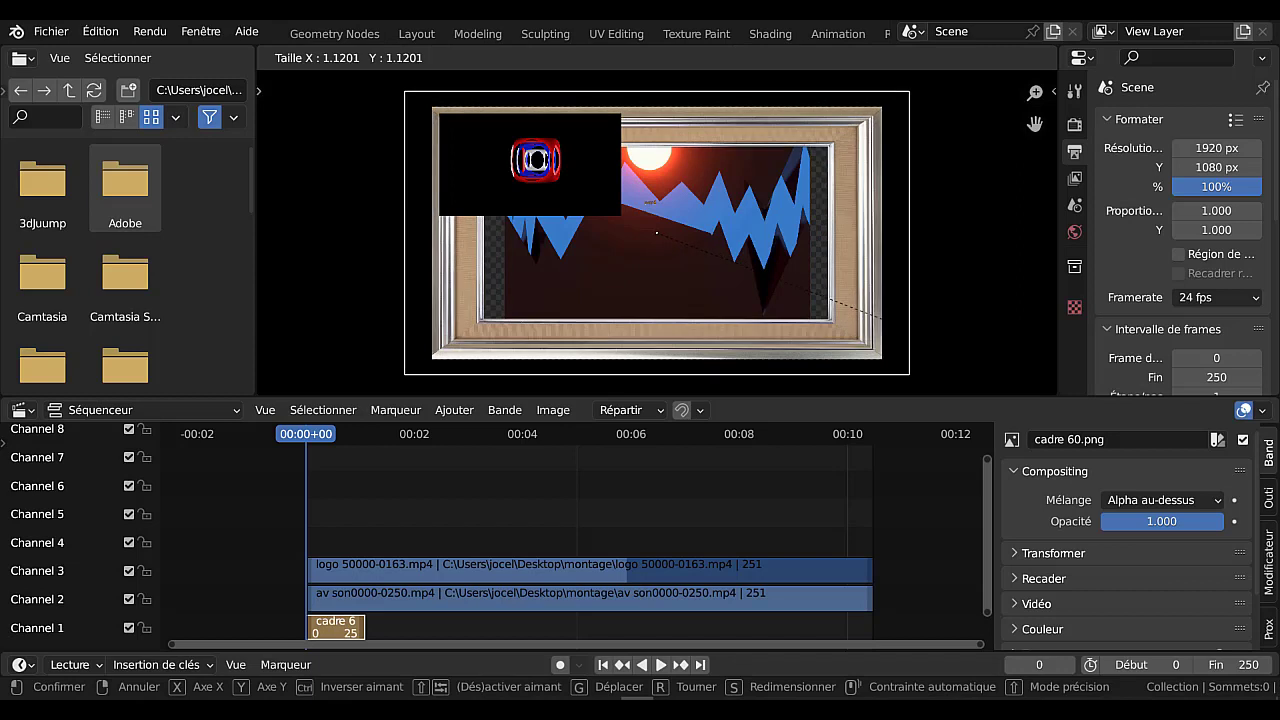
left_click(908, 321)
key("s")
key("x")
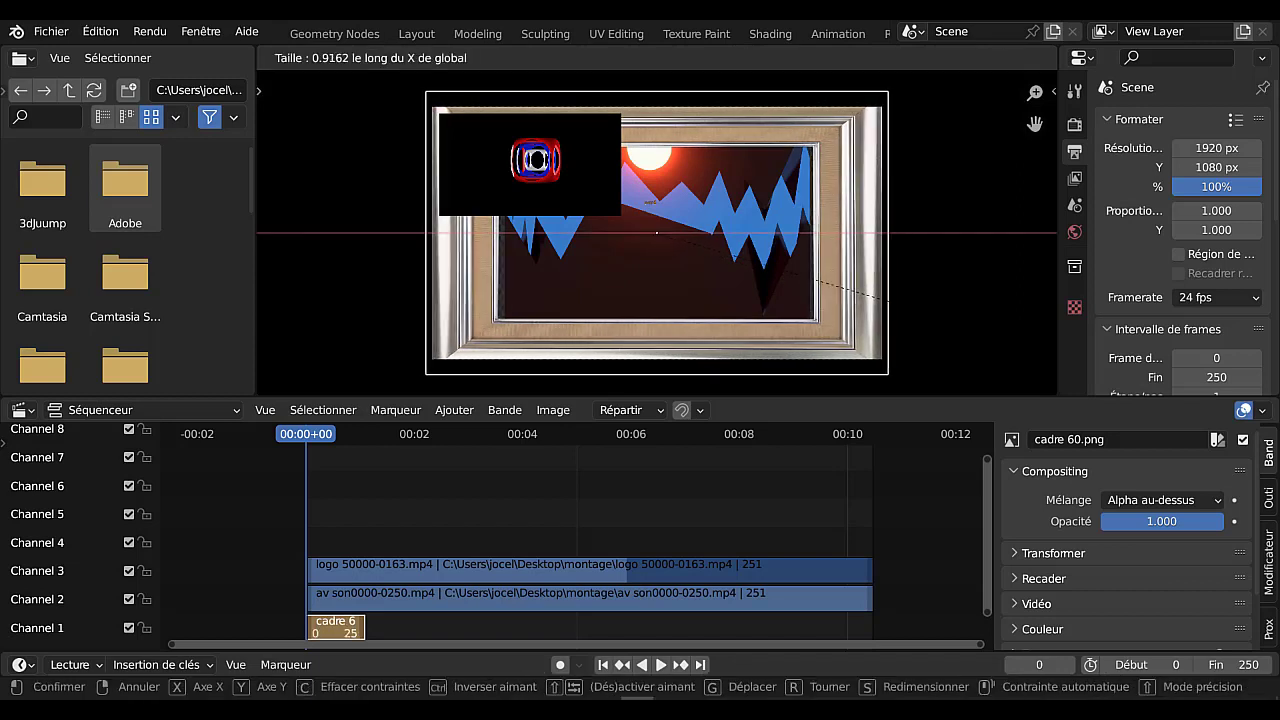
left_click(887, 300)
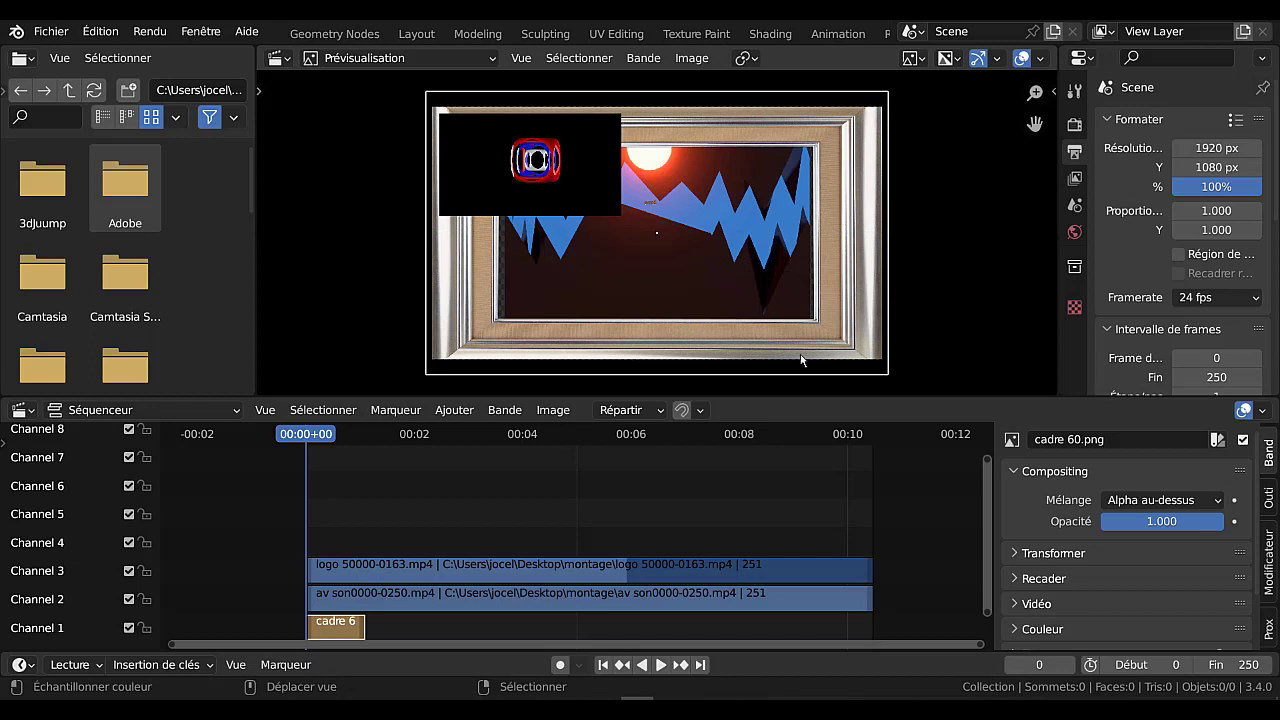
Narrow the cadre 60.png frame image along X to about 0.99 and shift it about 14 px along positive X.
left_click(710, 209)
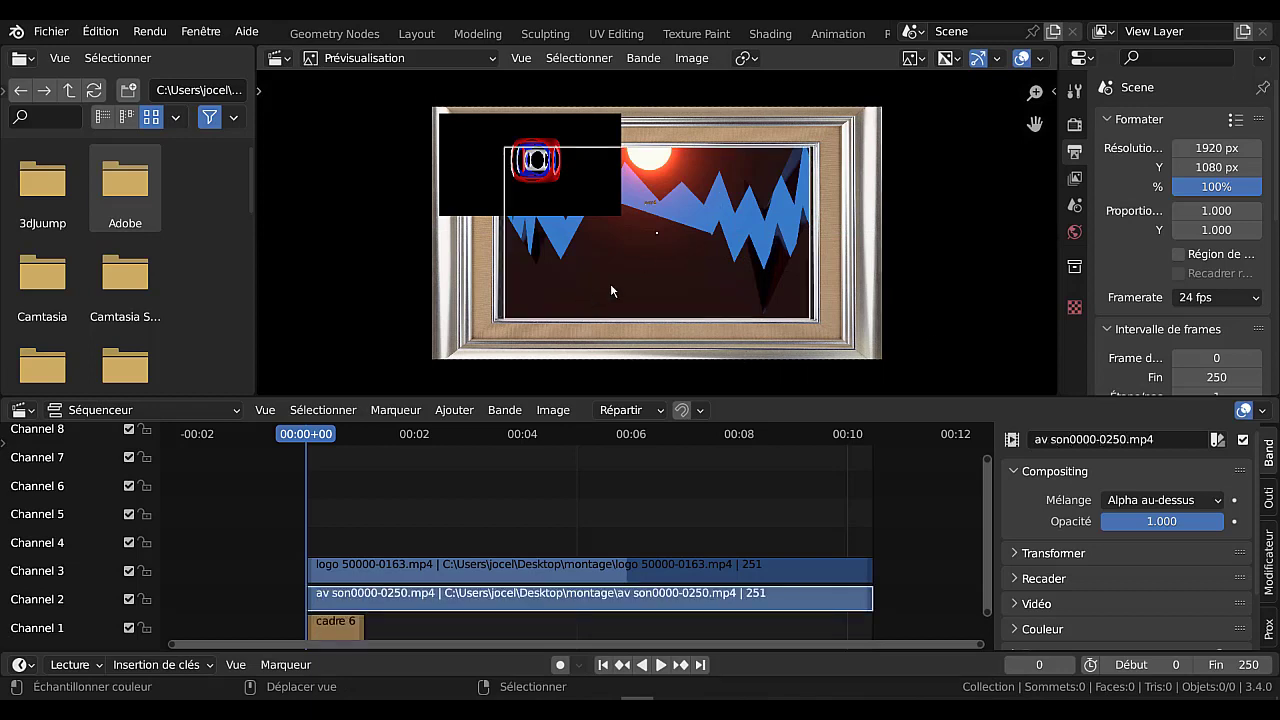
left_click(864, 286)
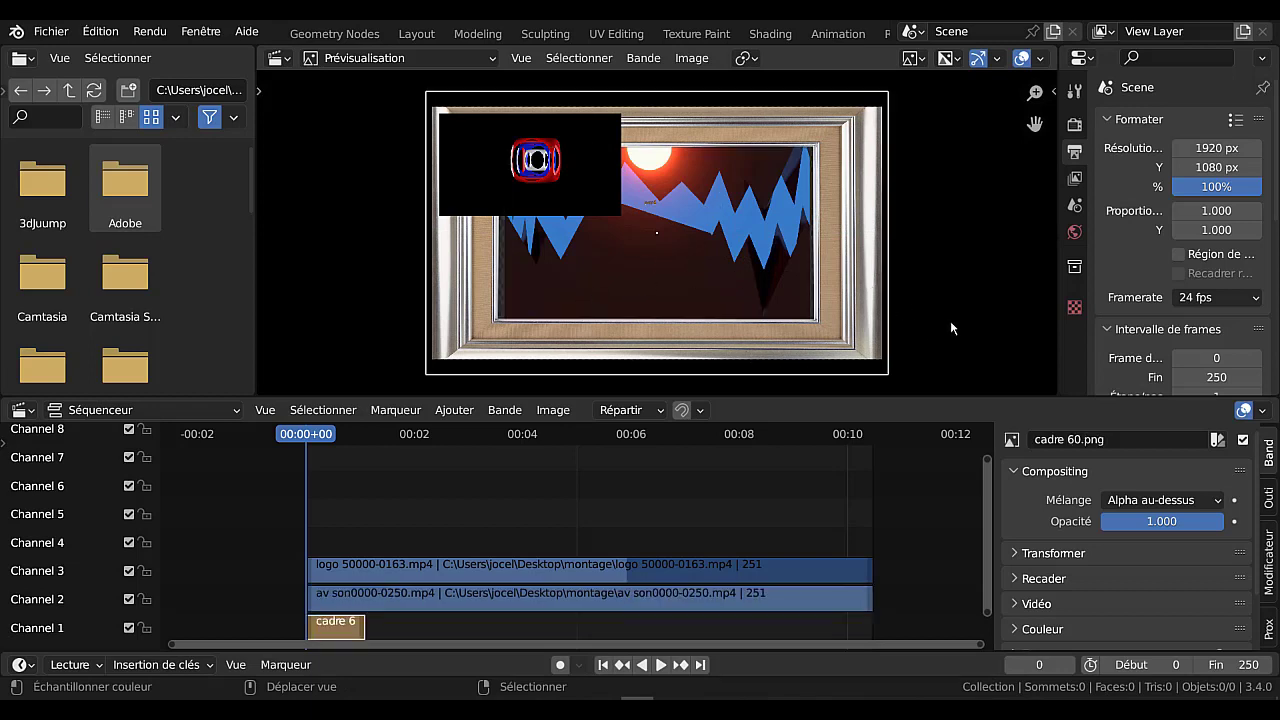
key("s")
key("x")
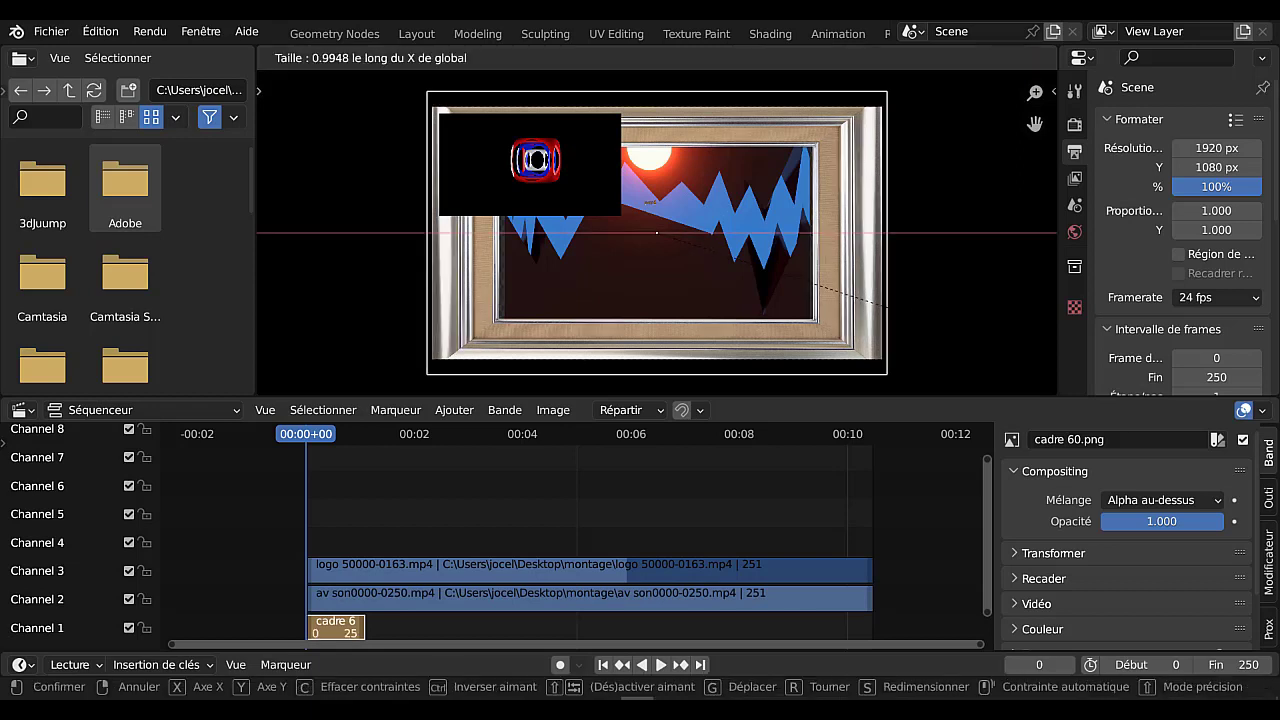
key("Return")
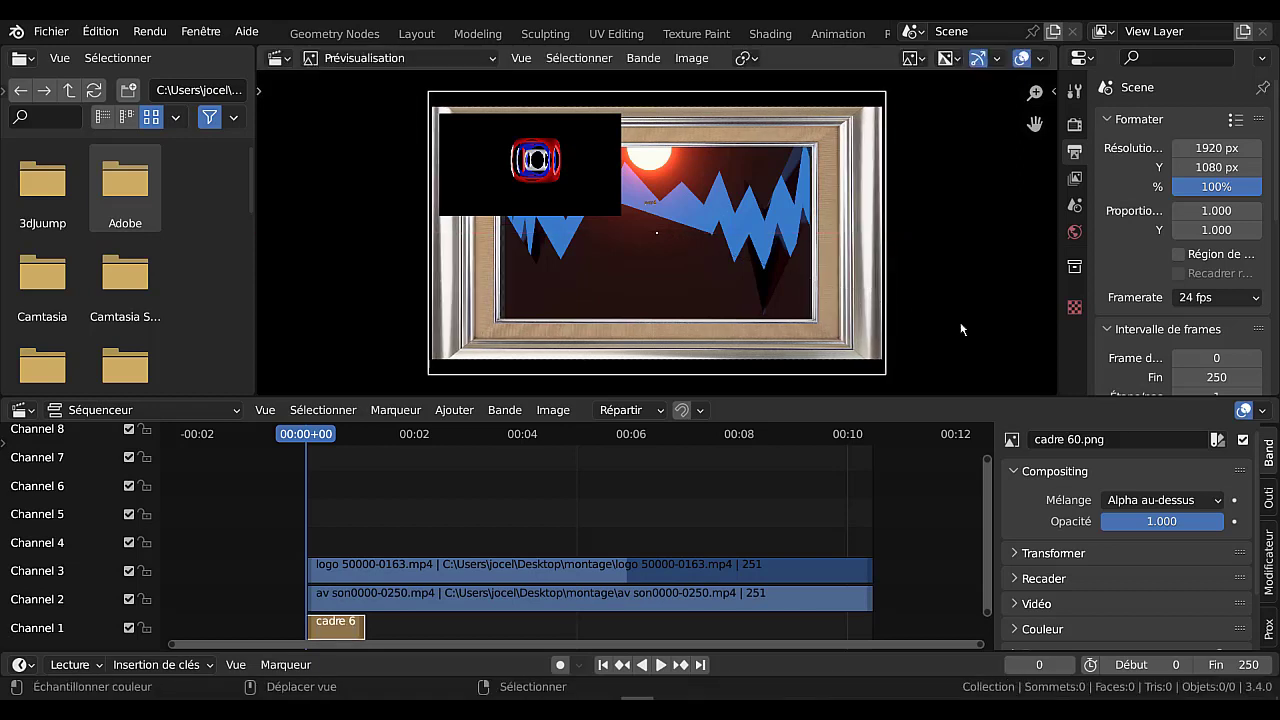
key("g")
key("x")
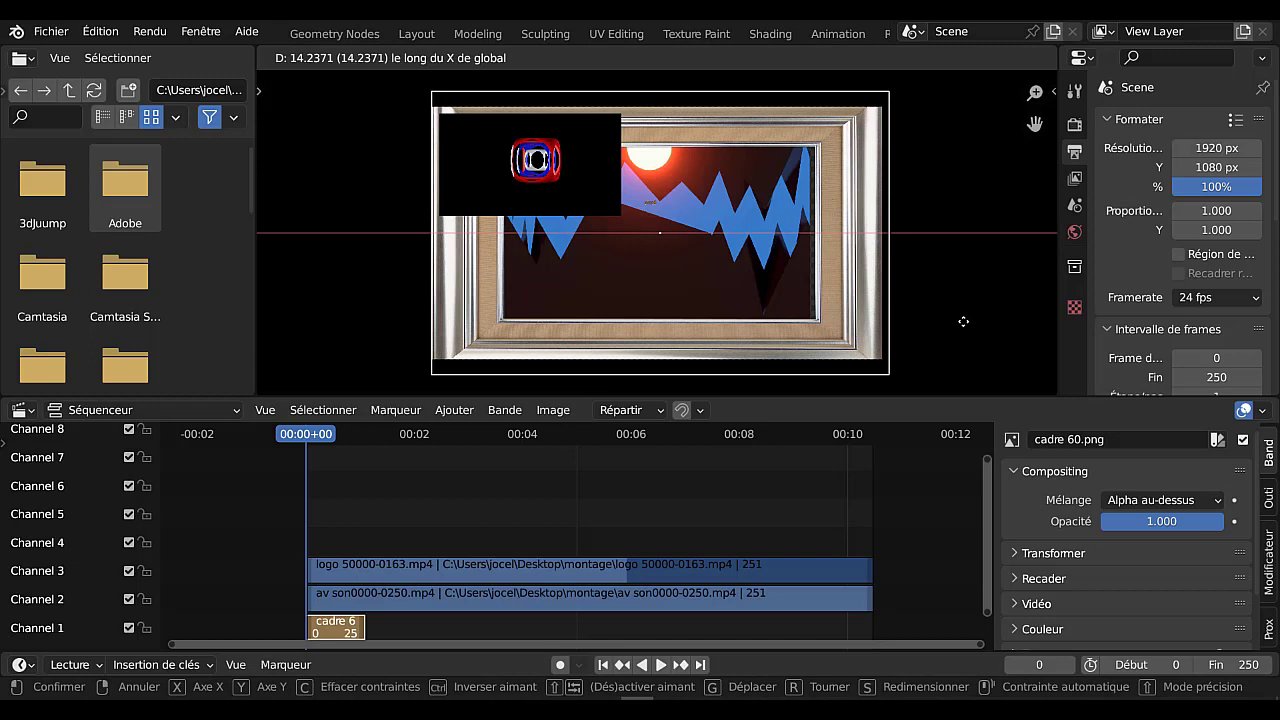
key("Return")
Shrink the logo 50000-0163.mp4 image to about 0.6 of its size and place it in the upper-left corner of the framed video.
left_click(536, 157)
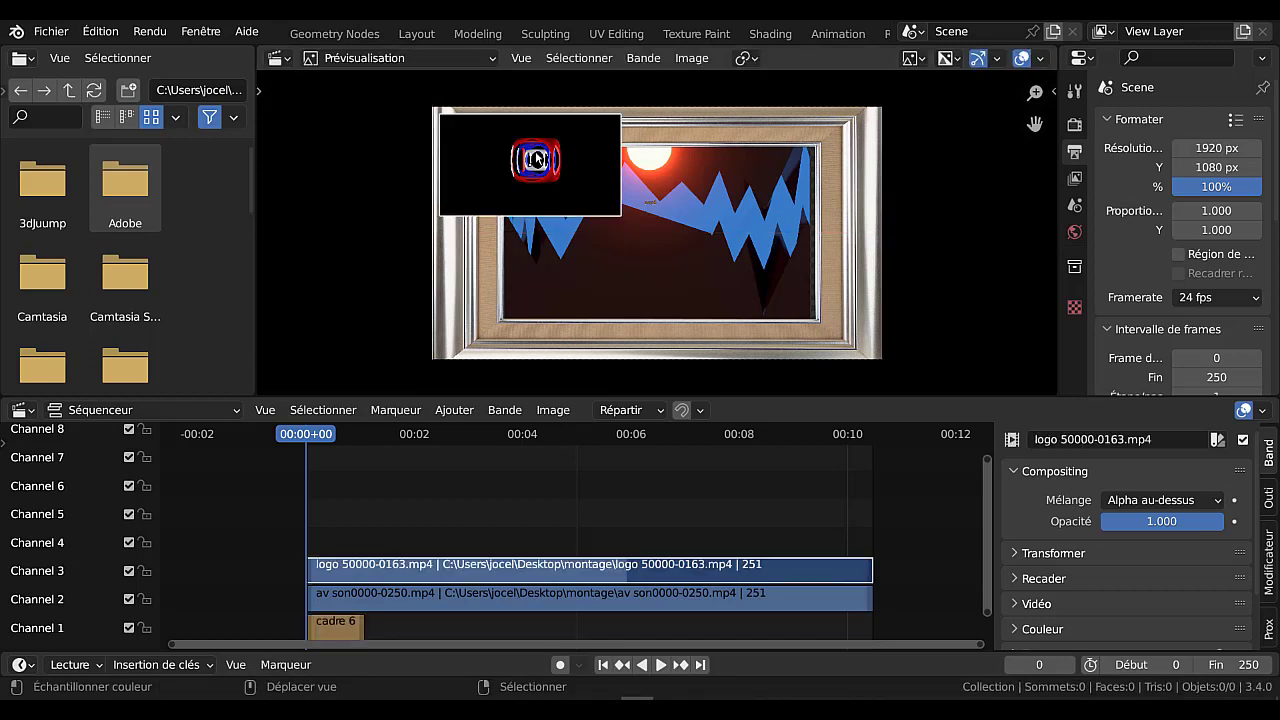
key("s")
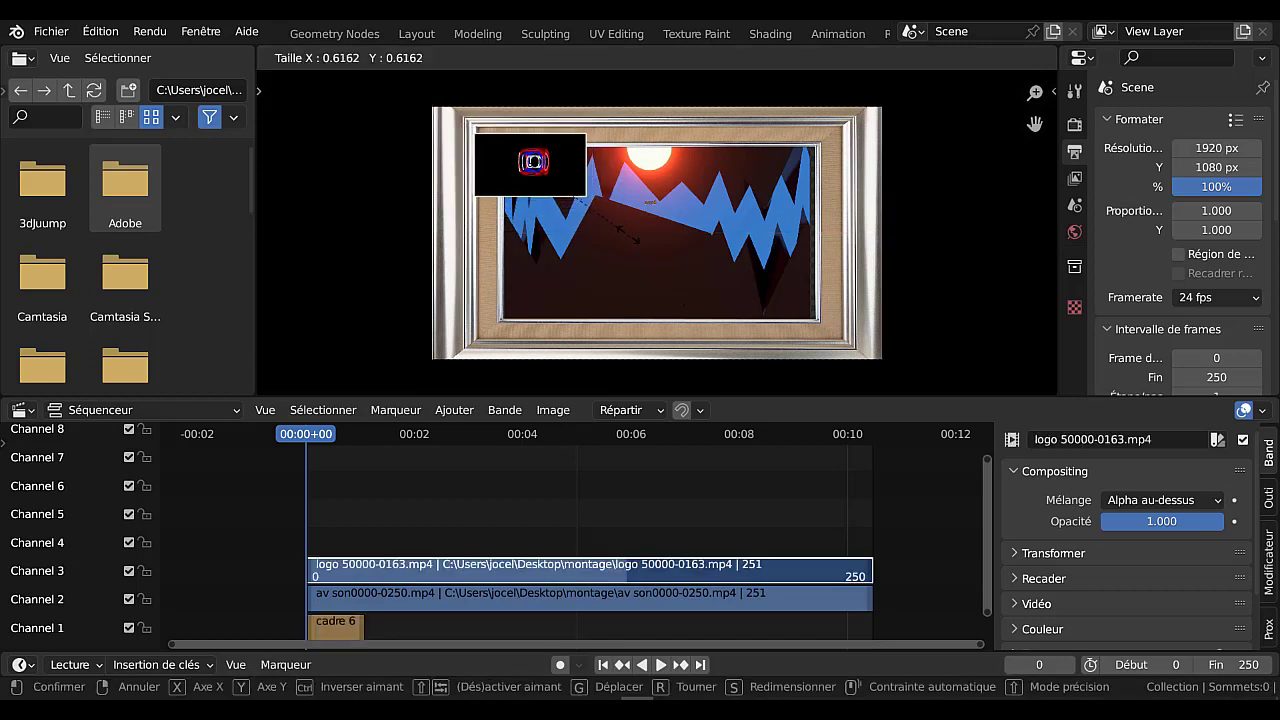
key("Return")
key("g")
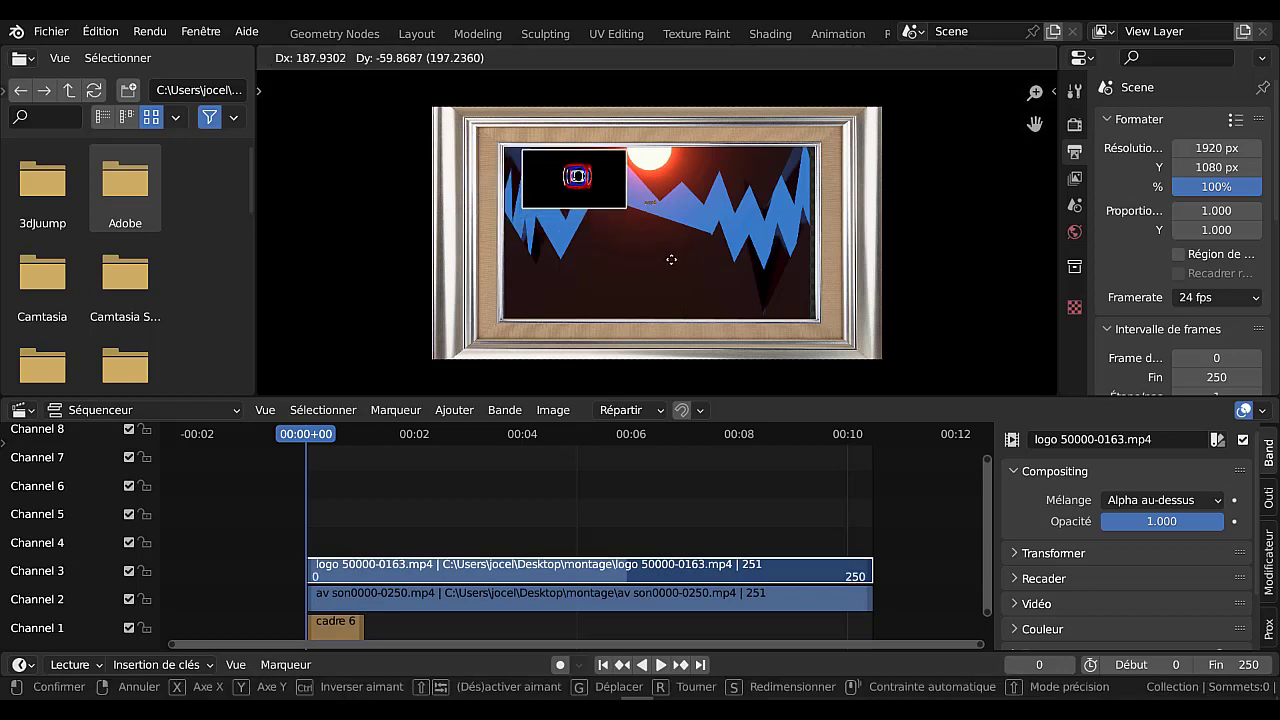
left_click(656, 256)
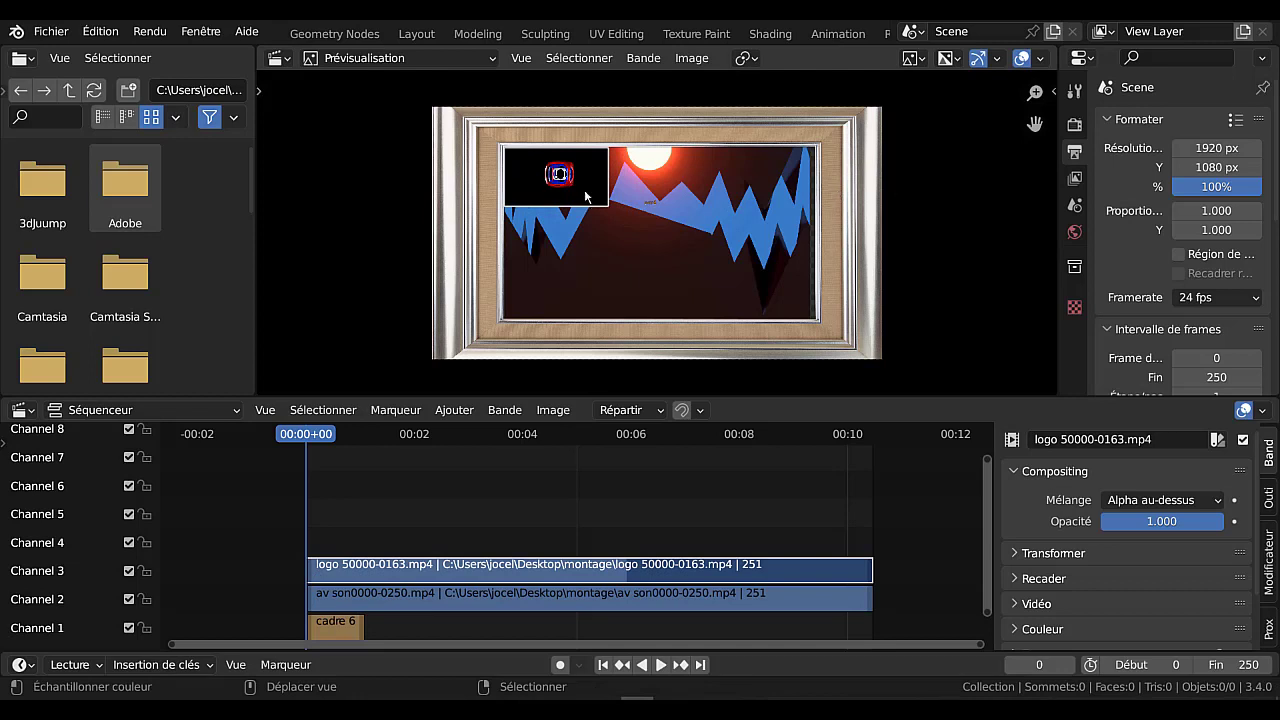
Try rotating the logo clip and the cadre 60.png frame image in the preview.
key("r")
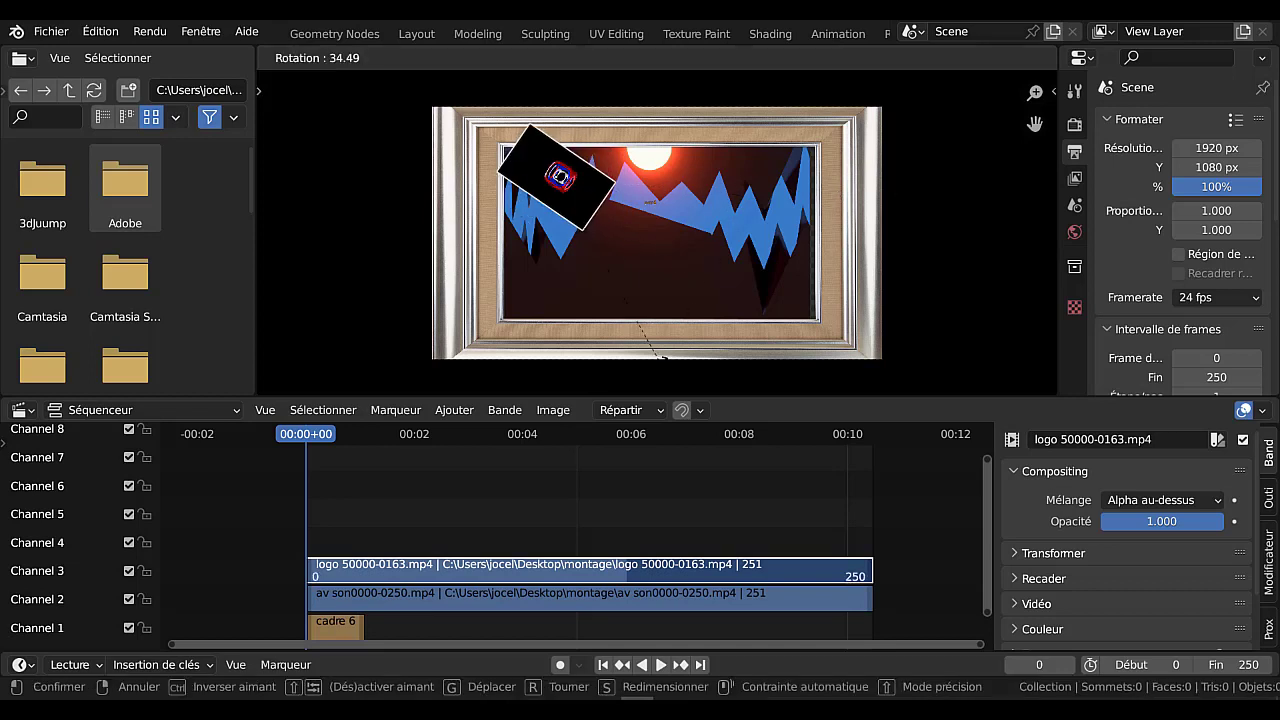
key("Escape")
left_click(817, 196)
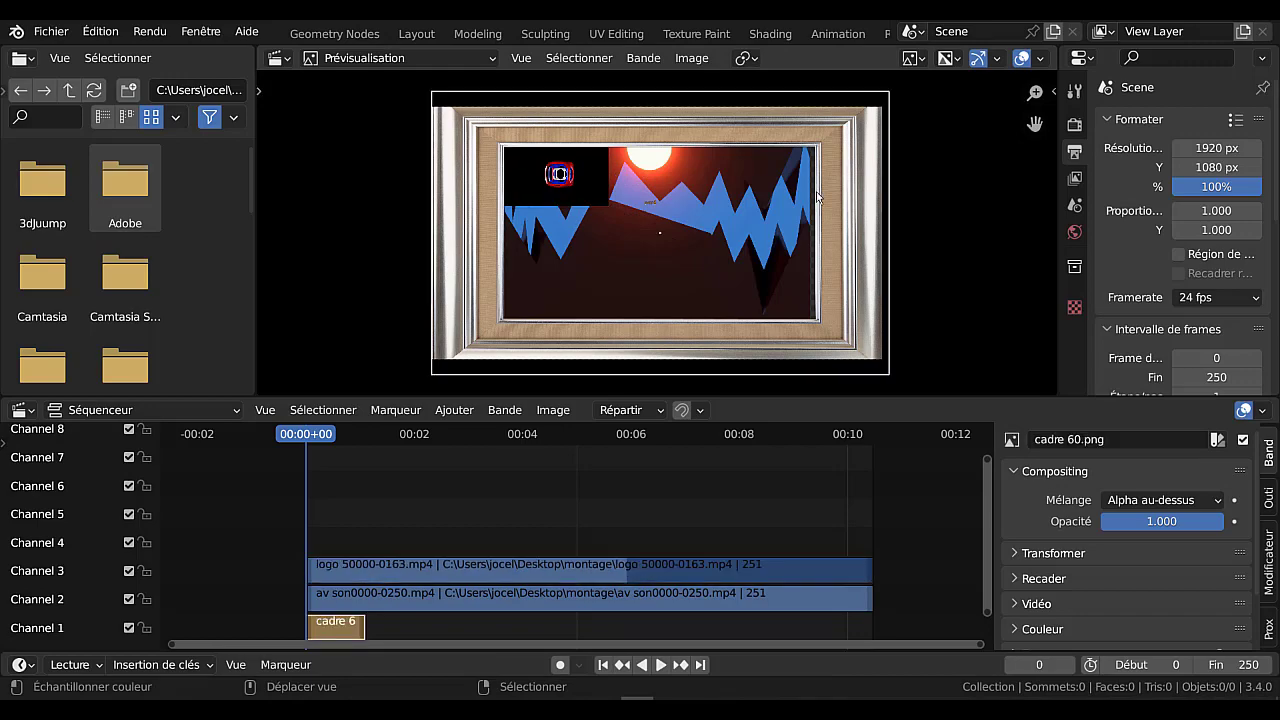
key("r")
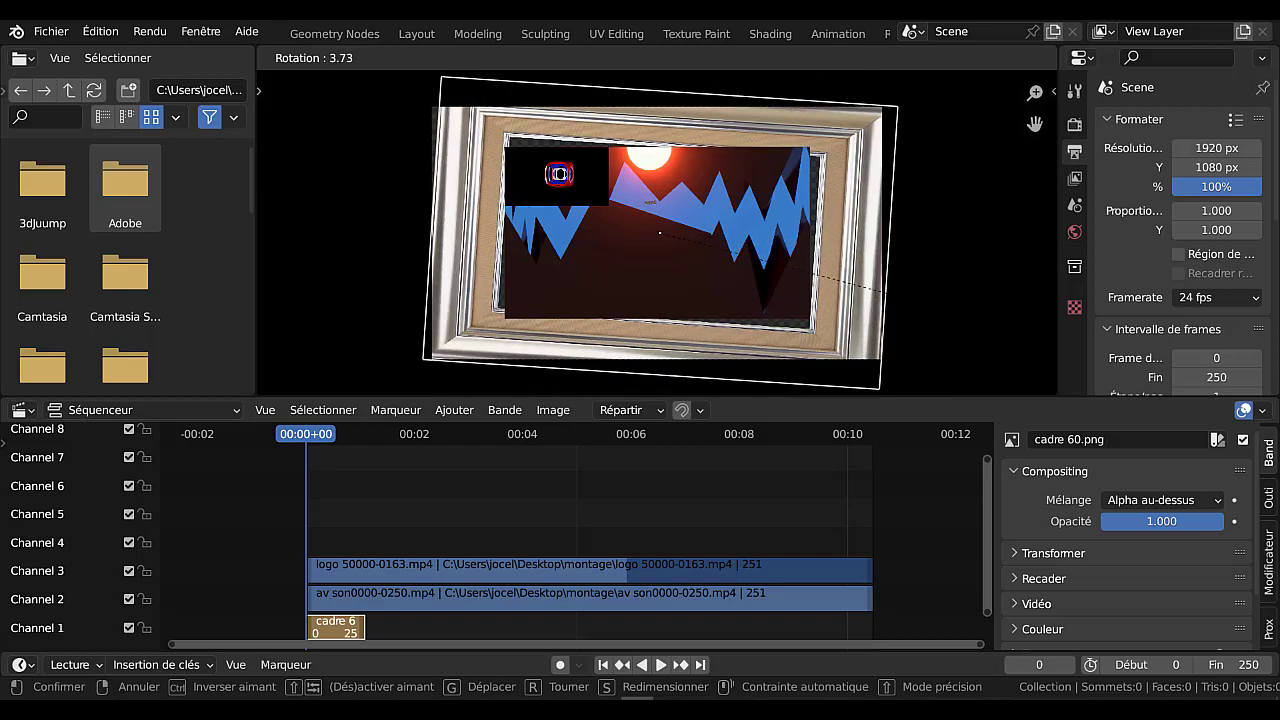
key("Escape")
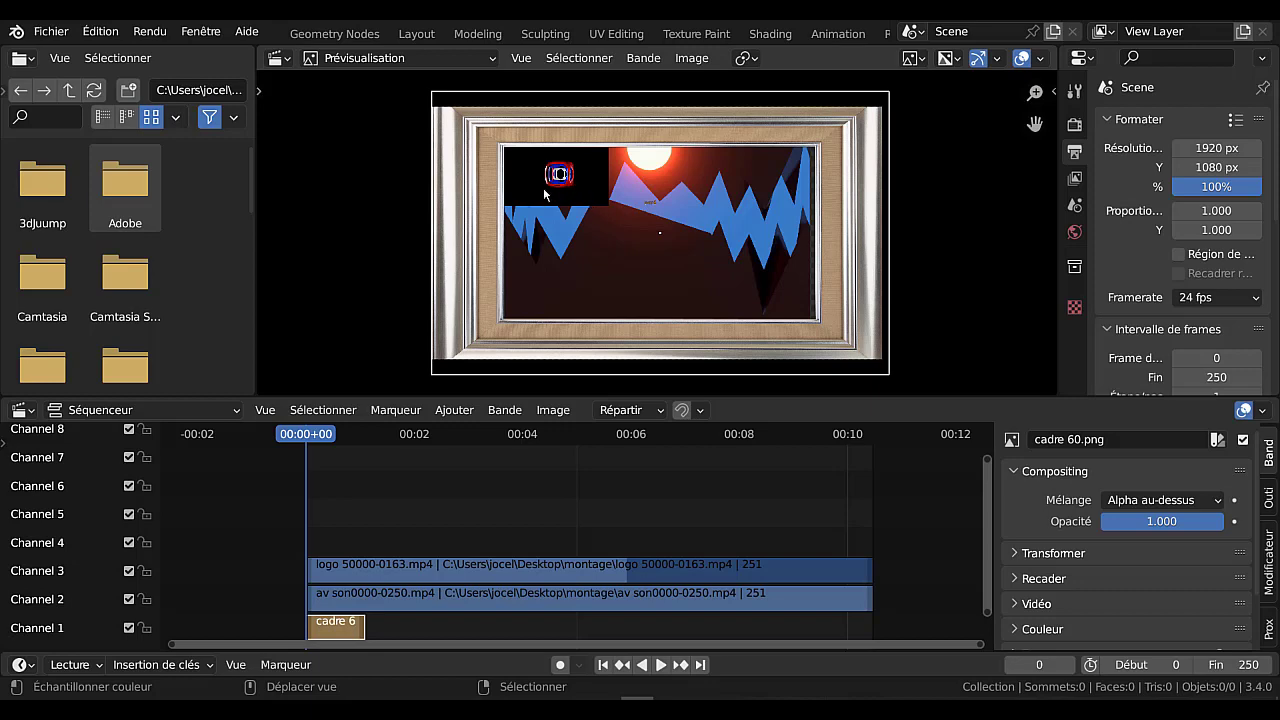
scroll(549, 187, "up", 2)
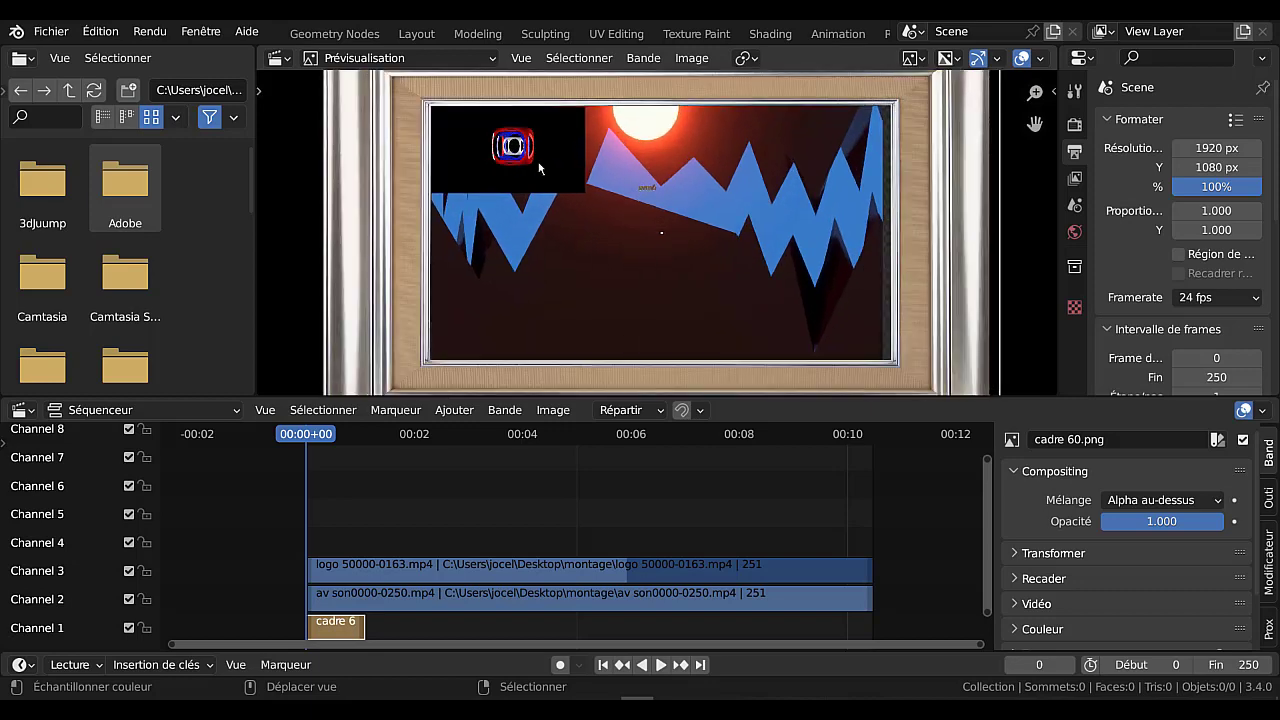
left_click(539, 168)
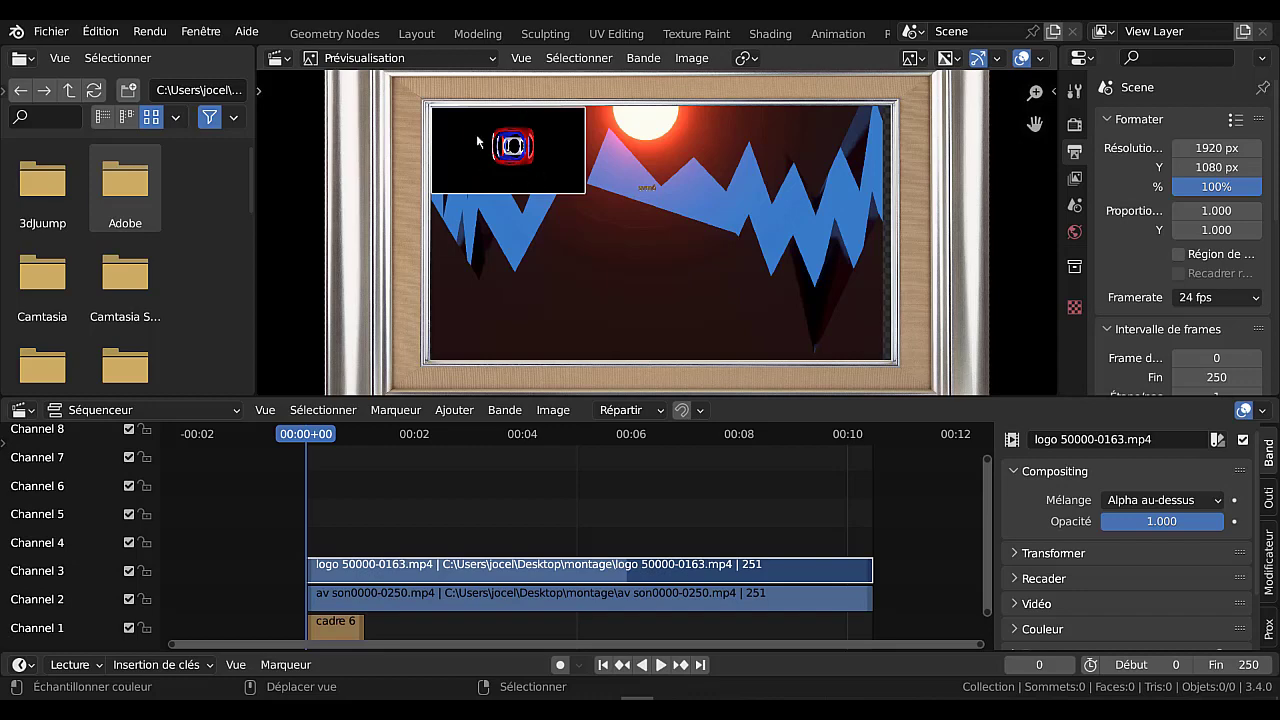
scroll(521, 126, "up", 1)
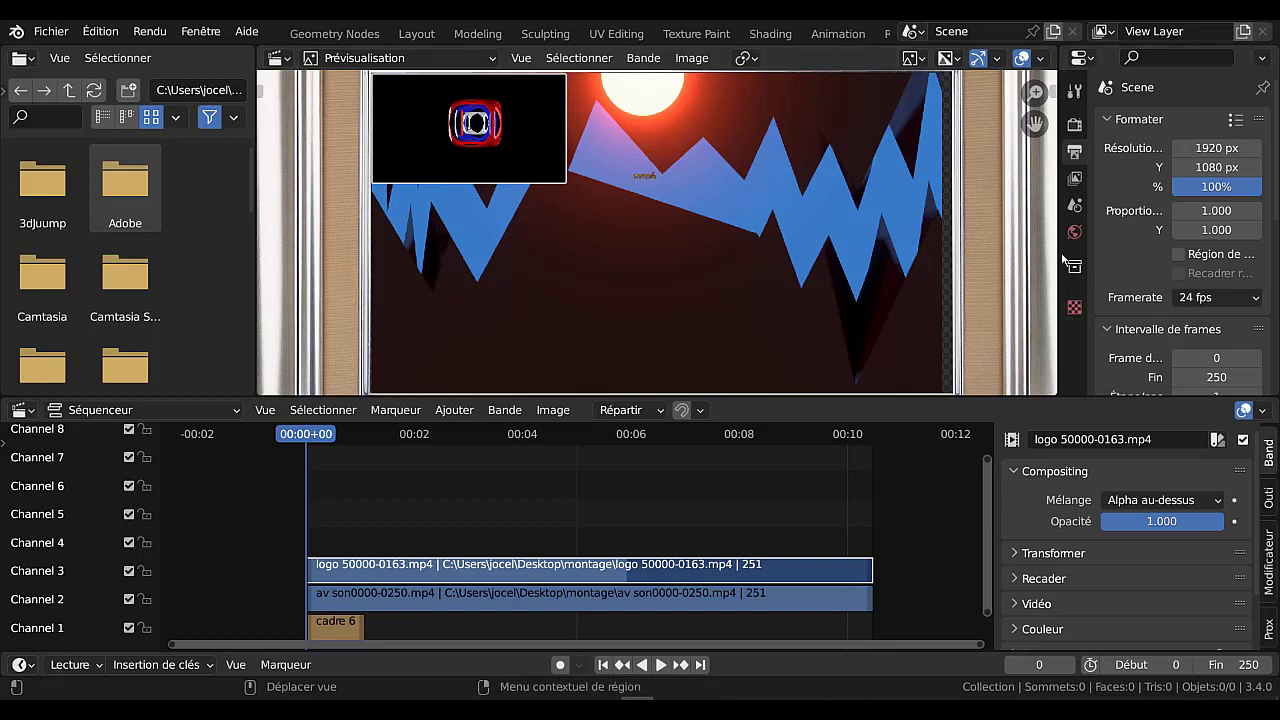
left_click_drag(1057, 257, 905, 257)
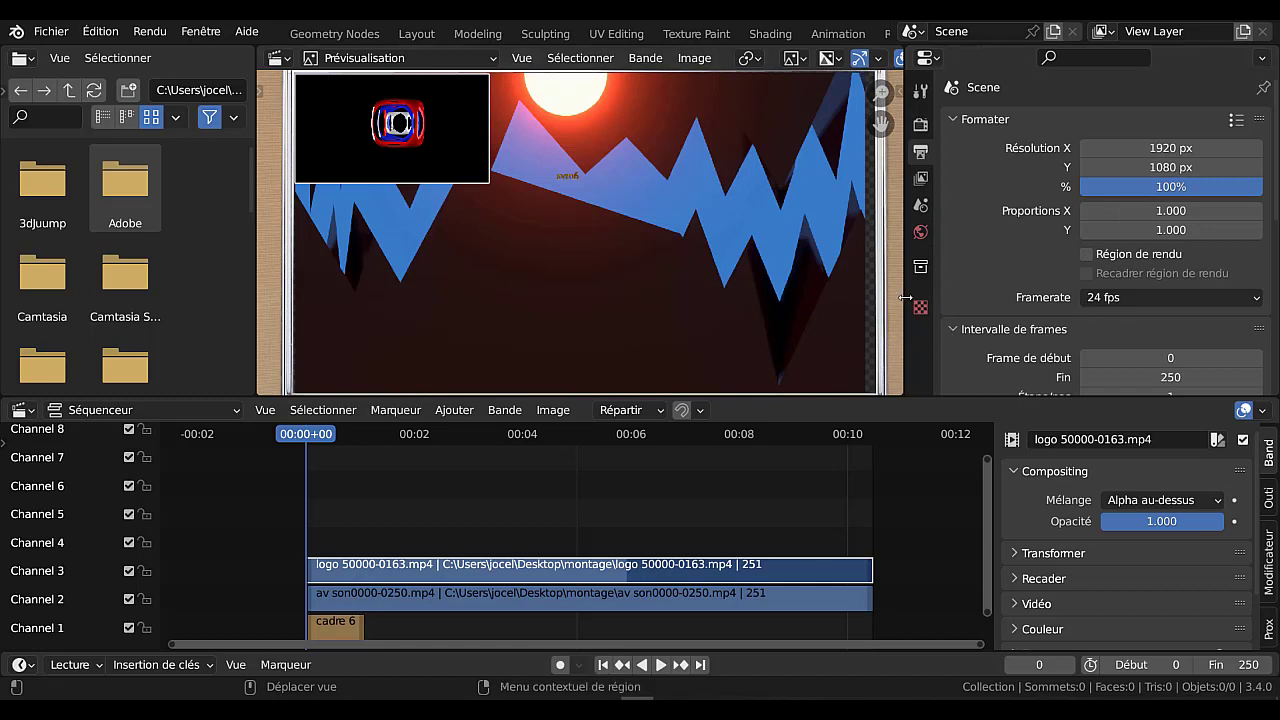
left_click_drag(921, 298, 1085, 298)
scroll(787, 279, "down", 3)
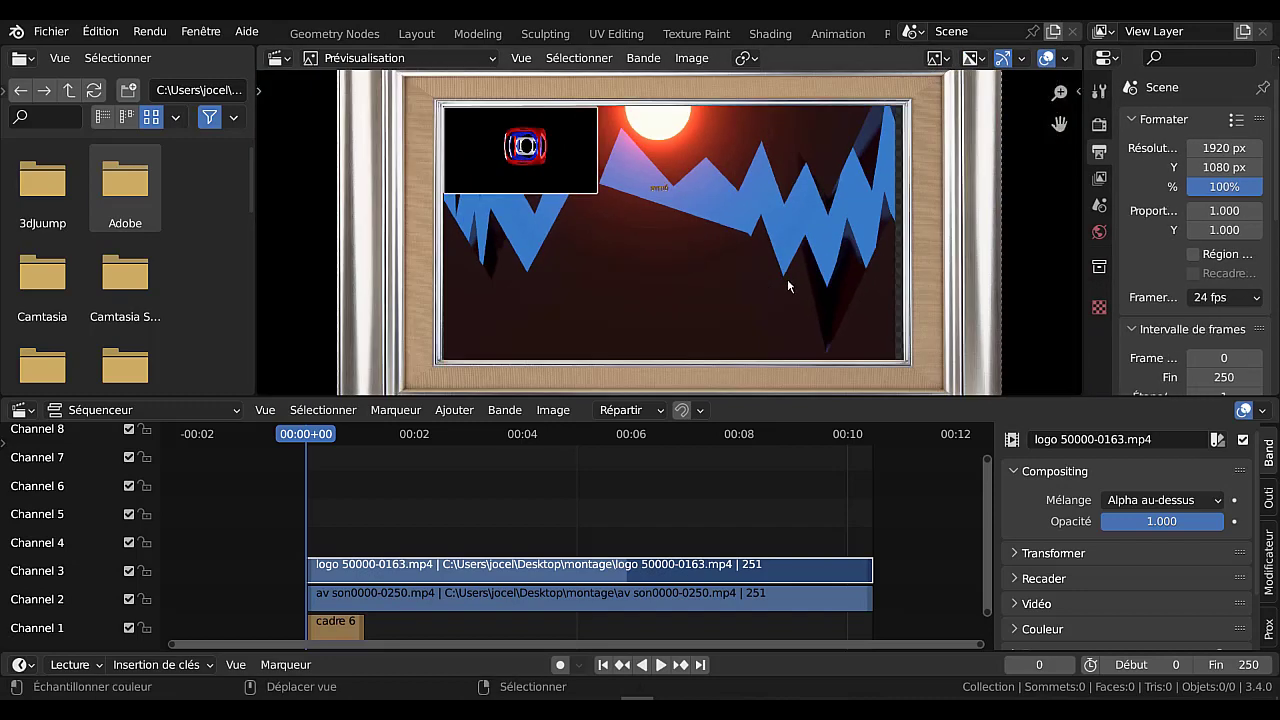
scroll(790, 295, "up", 1)
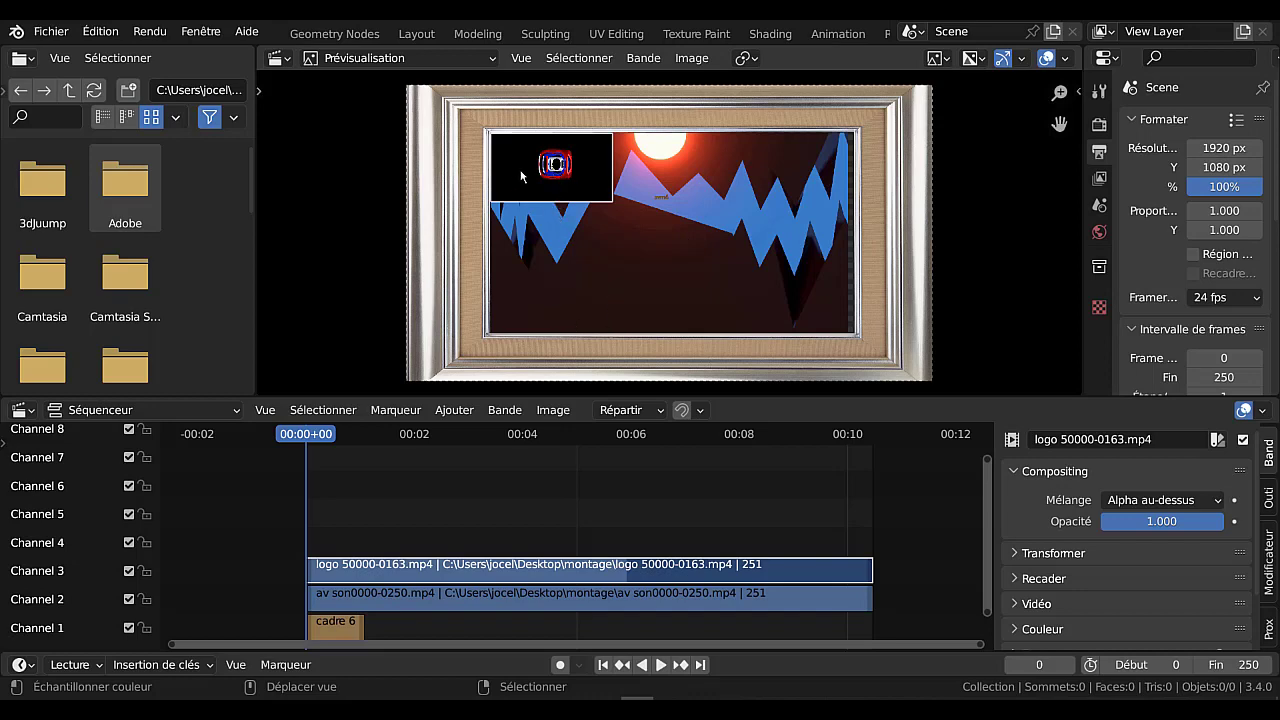
Add a fade in and out (Fondu en entrée et sortie) to the cadre 60.png strip.
left_click(455, 172)
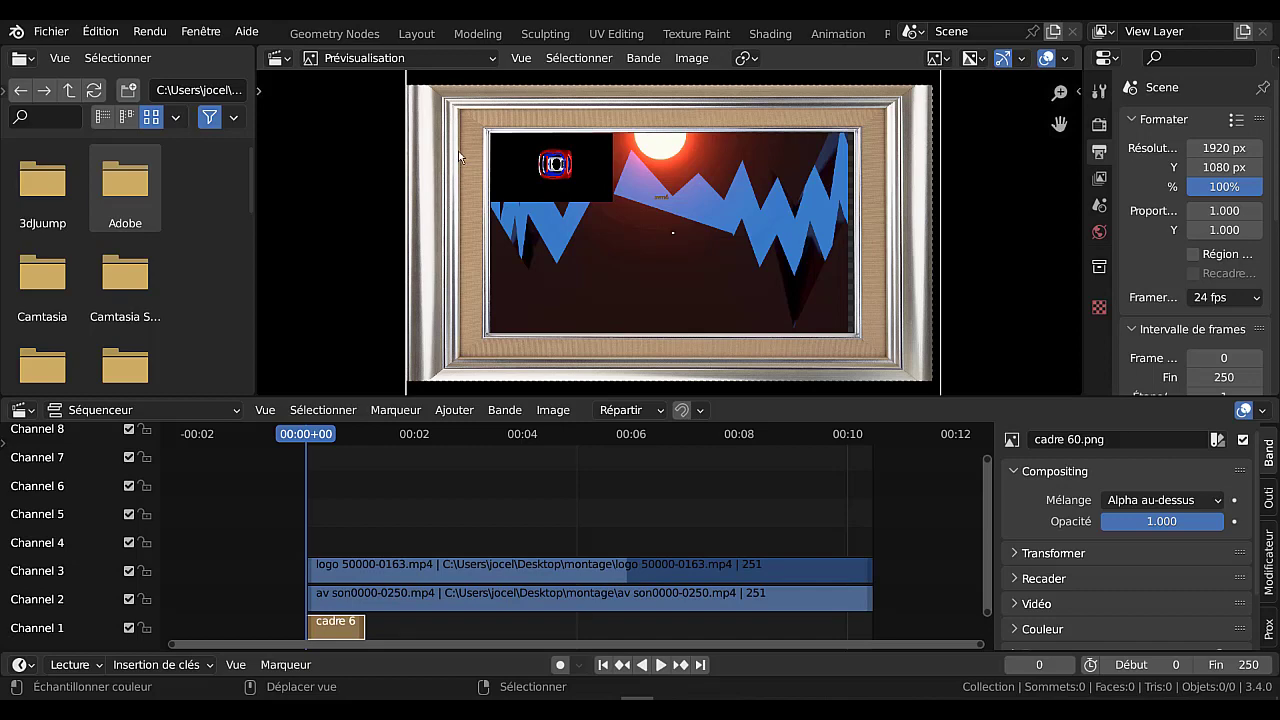
left_click(452, 411)
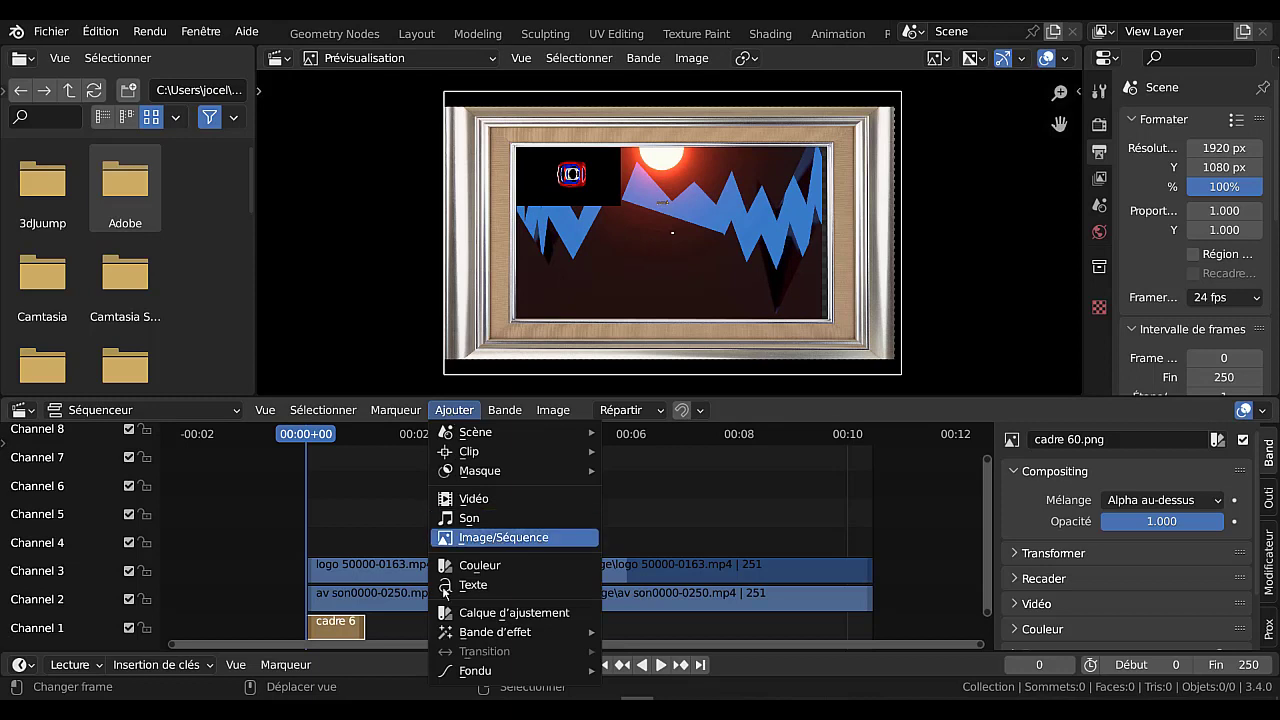
mouse_move(494, 671)
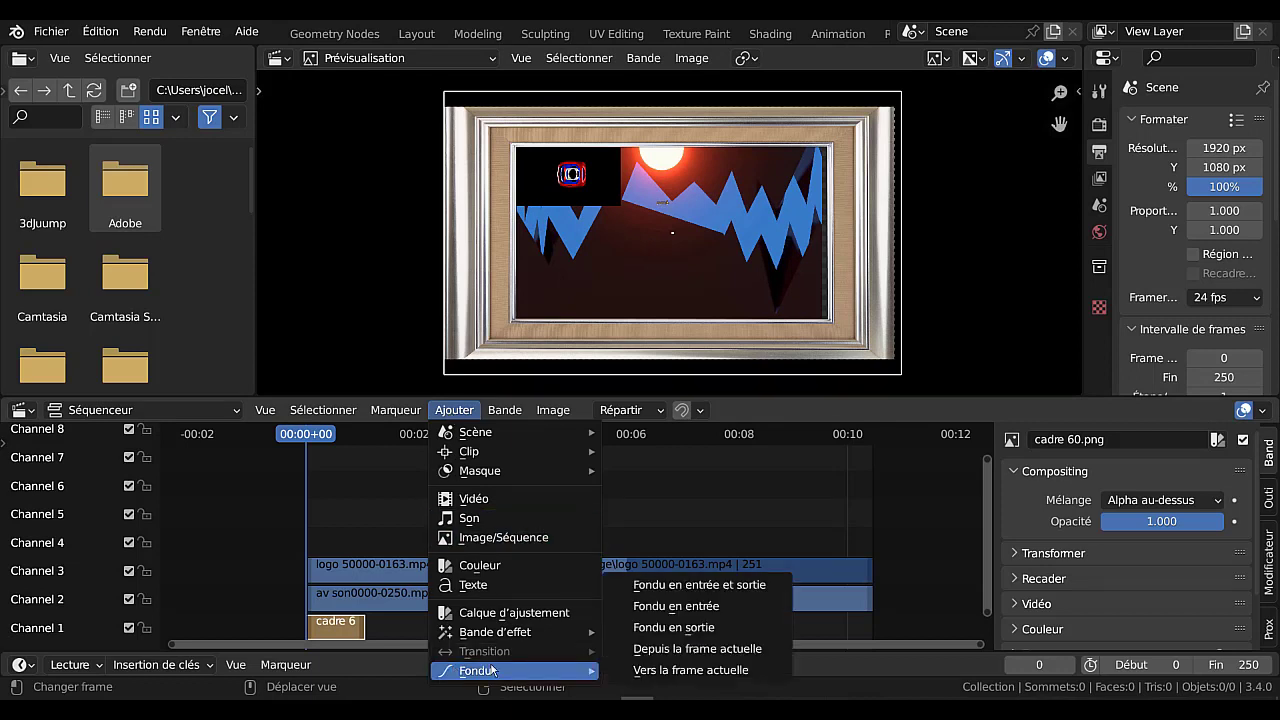
left_click(706, 586)
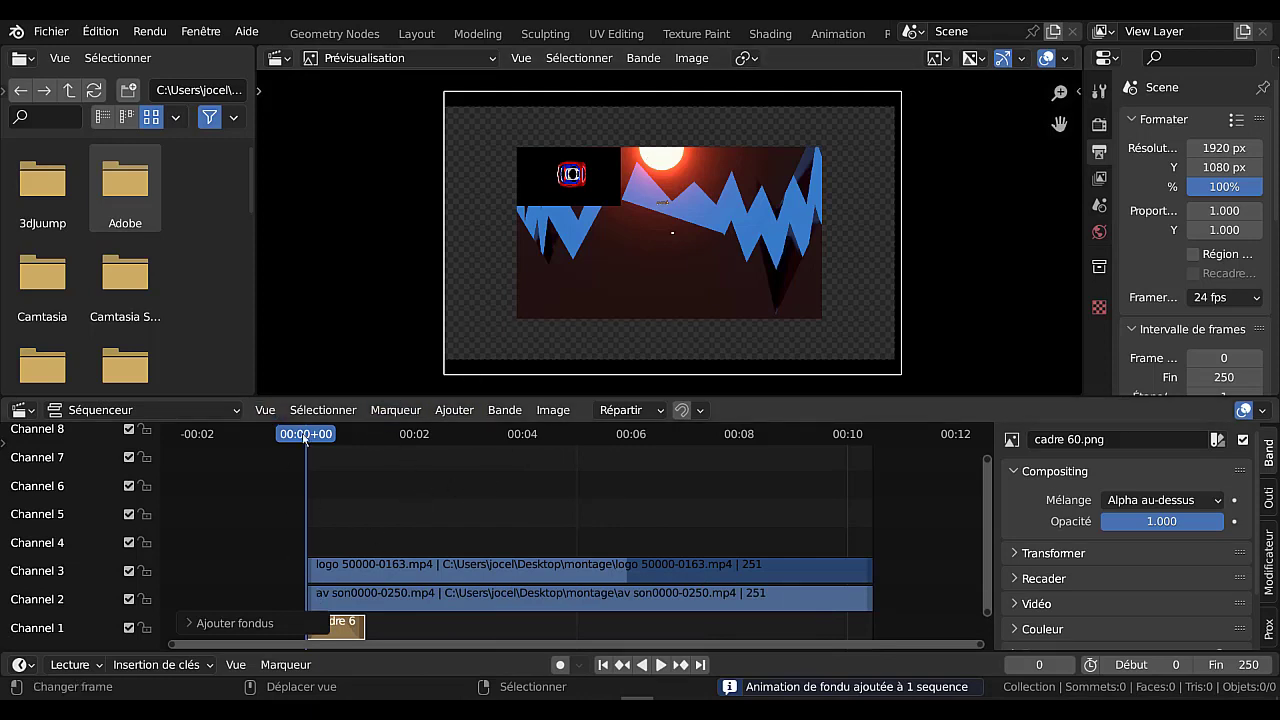
Extend the end of the faded cadre 60.png strip to frame 250, matching the two video strips.
mouse_move(306, 434)
left_mouse_down()
mouse_move(412, 437)
mouse_move(306, 437)
left_mouse_up()
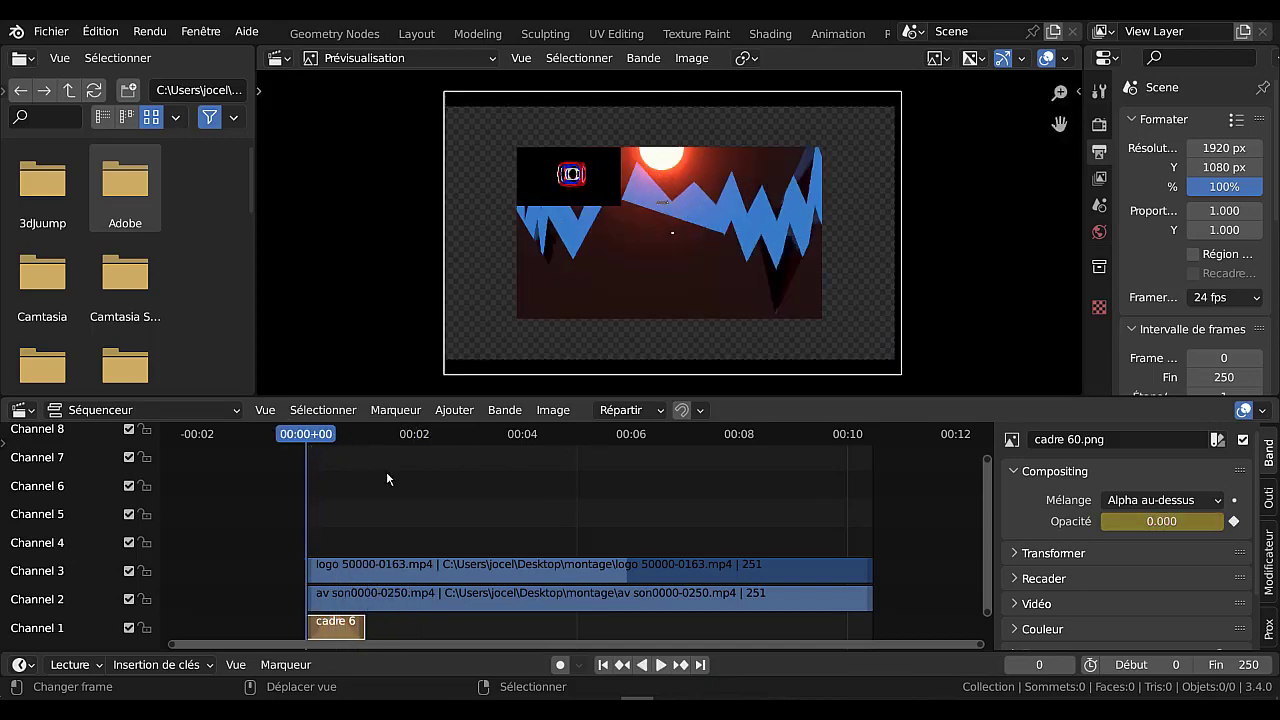
left_click(354, 632)
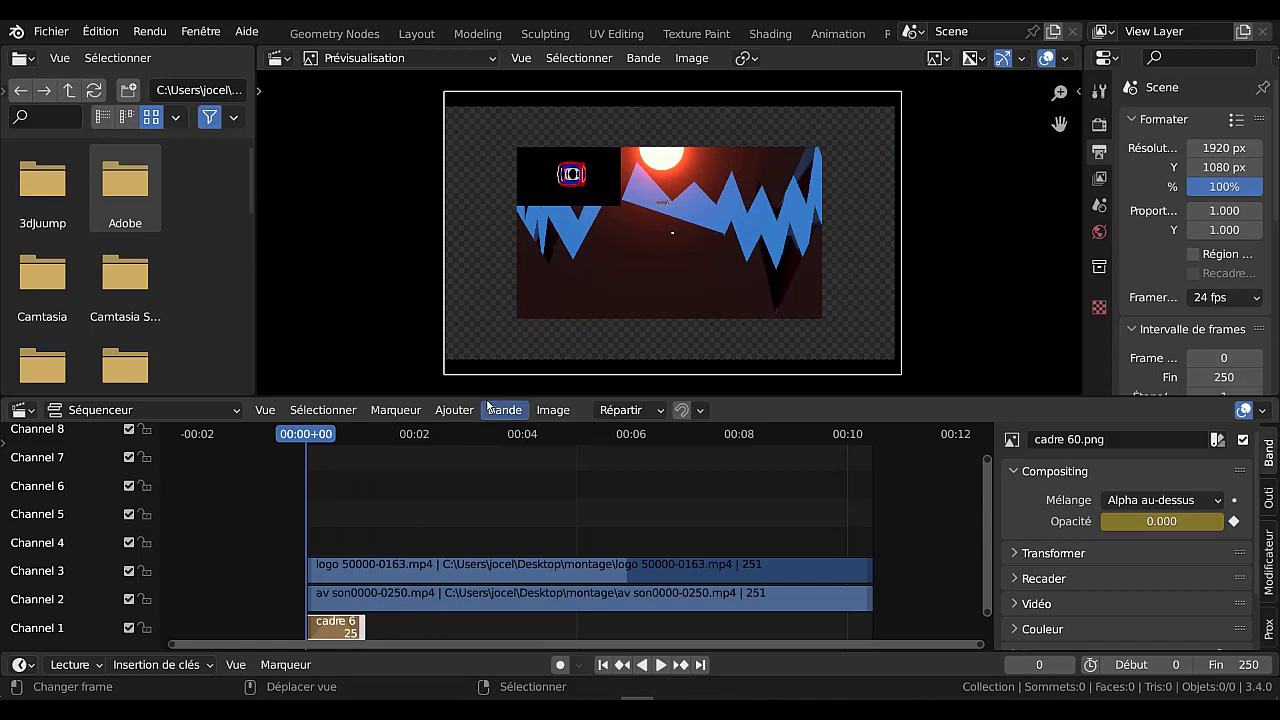
left_click_drag(486, 395, 511, 251)
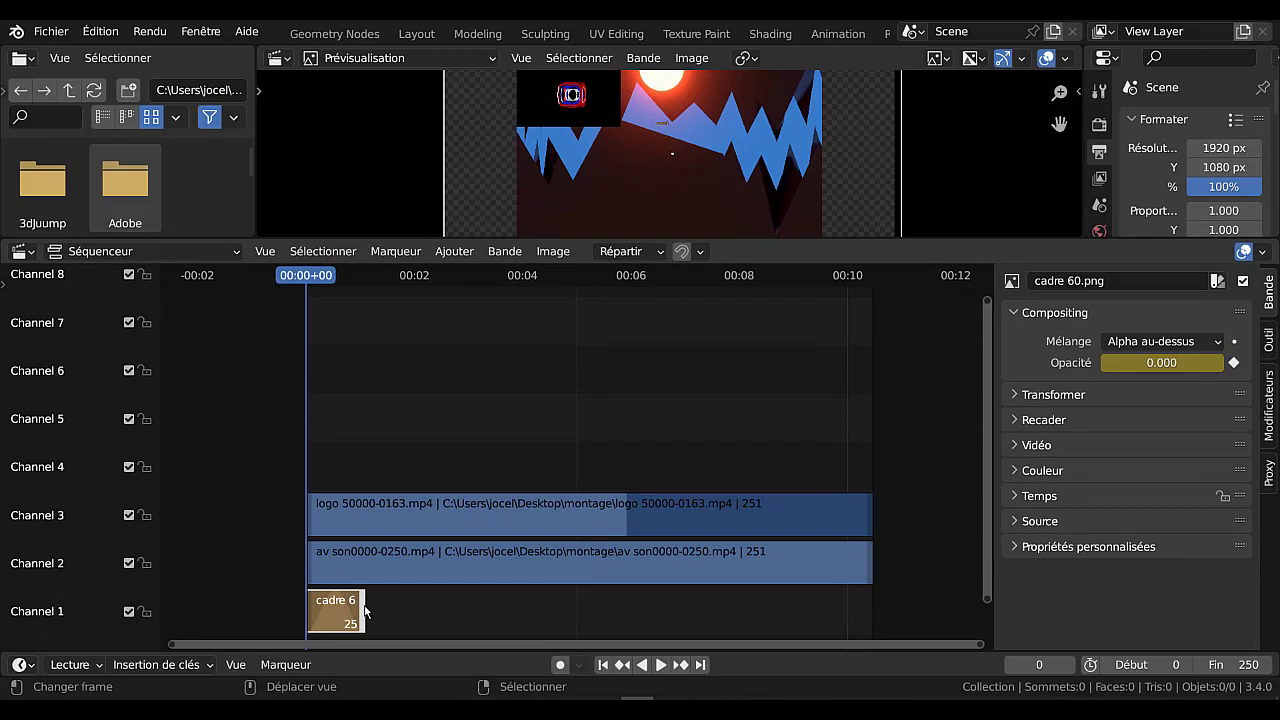
right_click(394, 611)
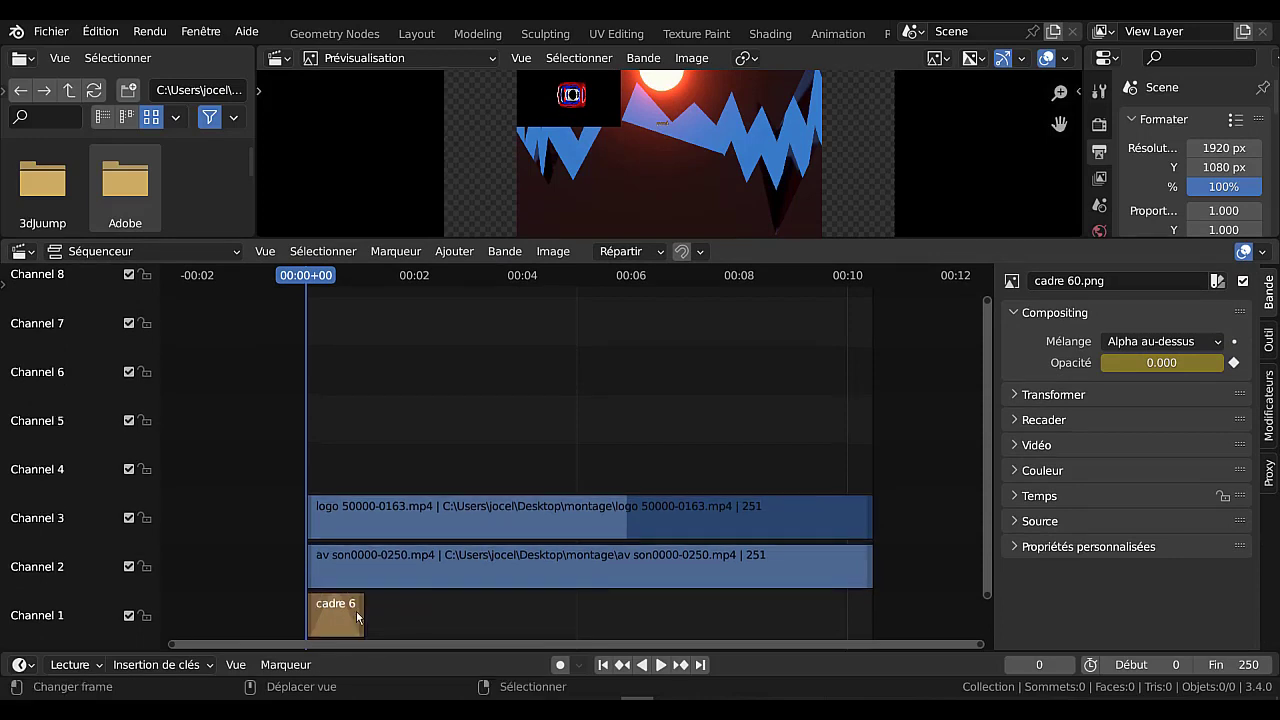
left_click_drag(358, 617, 875, 600)
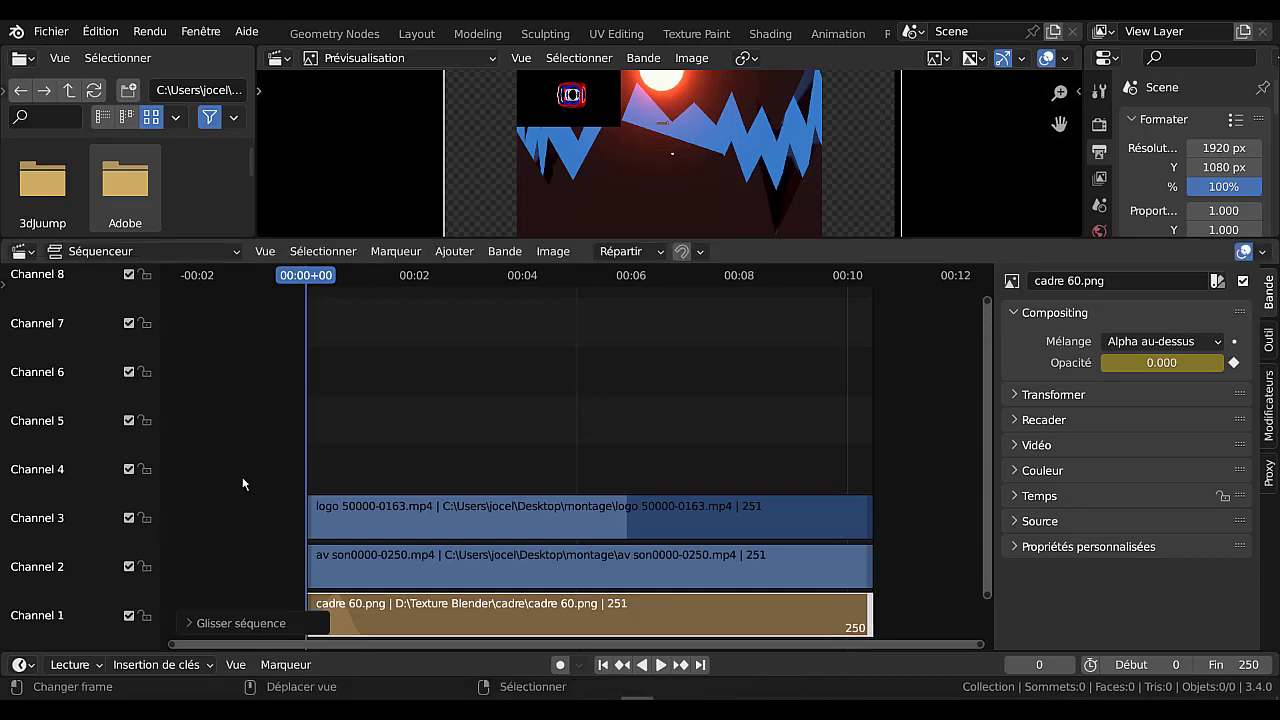
Play the montage to check the fade on the extended frame image, and return to frame 0.
left_click(660, 665)
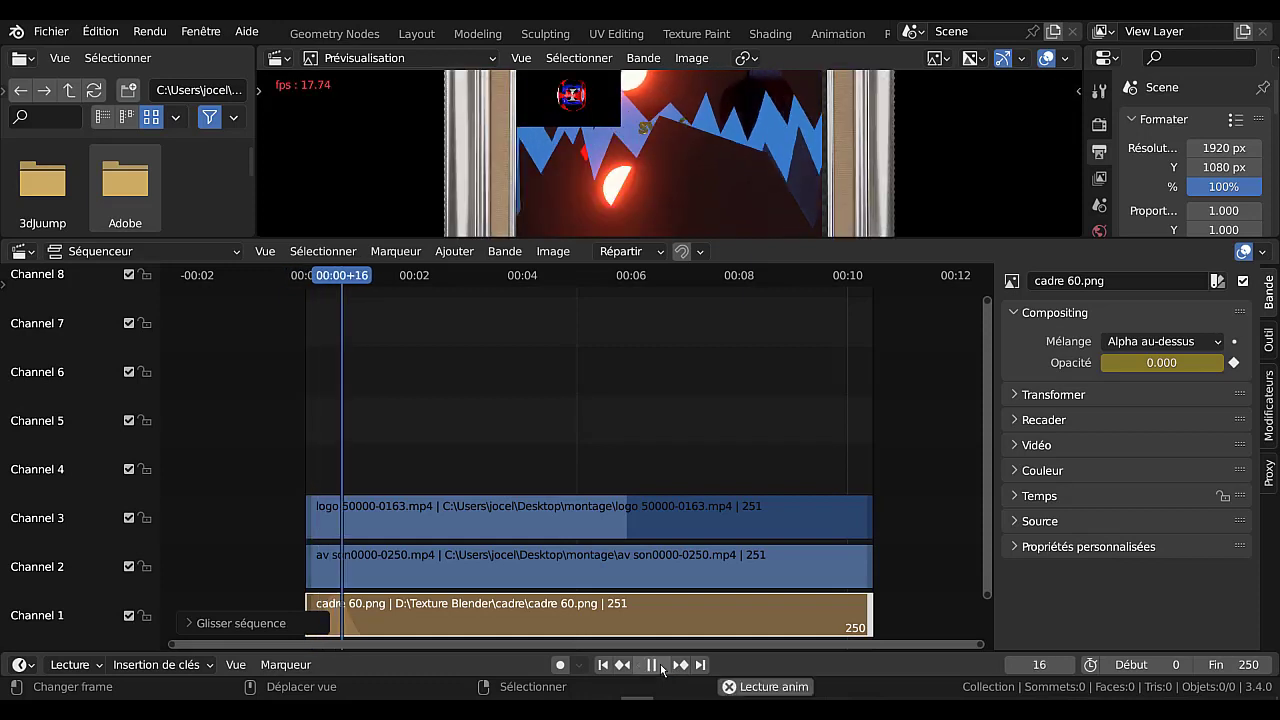
left_click(655, 665)
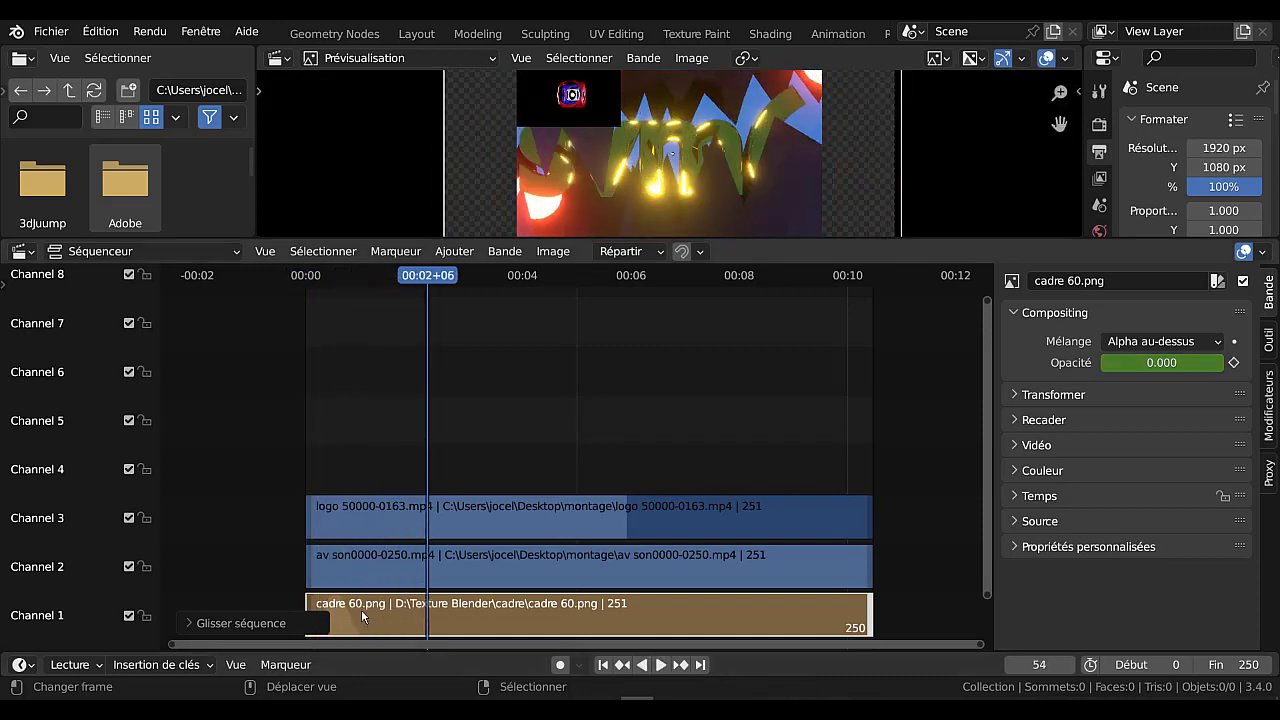
key("shift+Left")
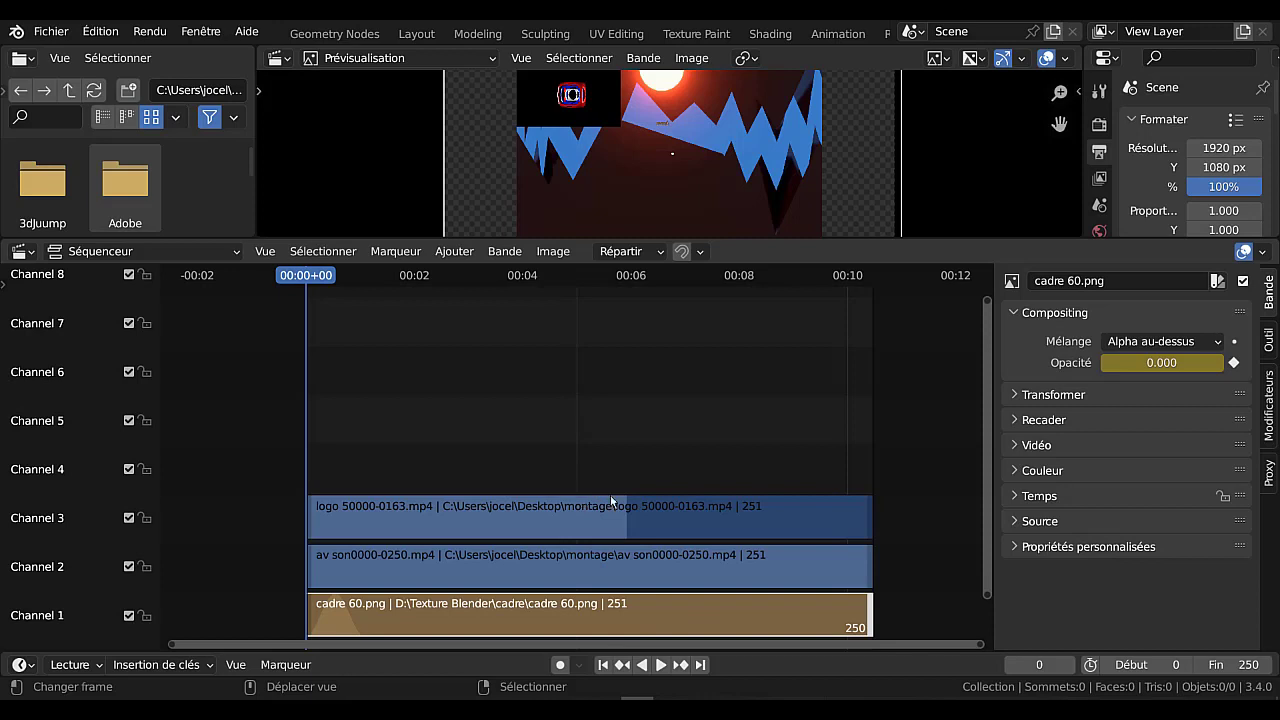
Undo the extension of the cadre 60.png strip and its fade in and out.
key("ctrl+z")
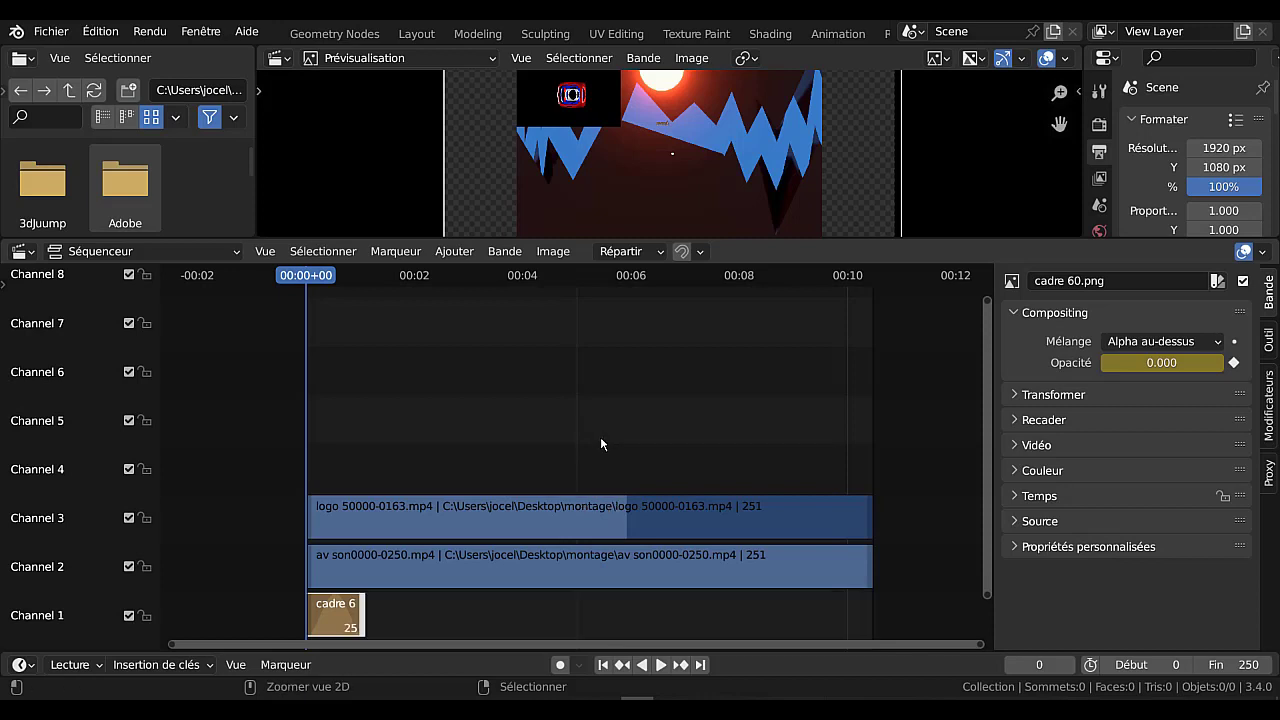
left_click(588, 442)
key("ctrl+z")
key("ctrl+z")
key("ctrl+z")
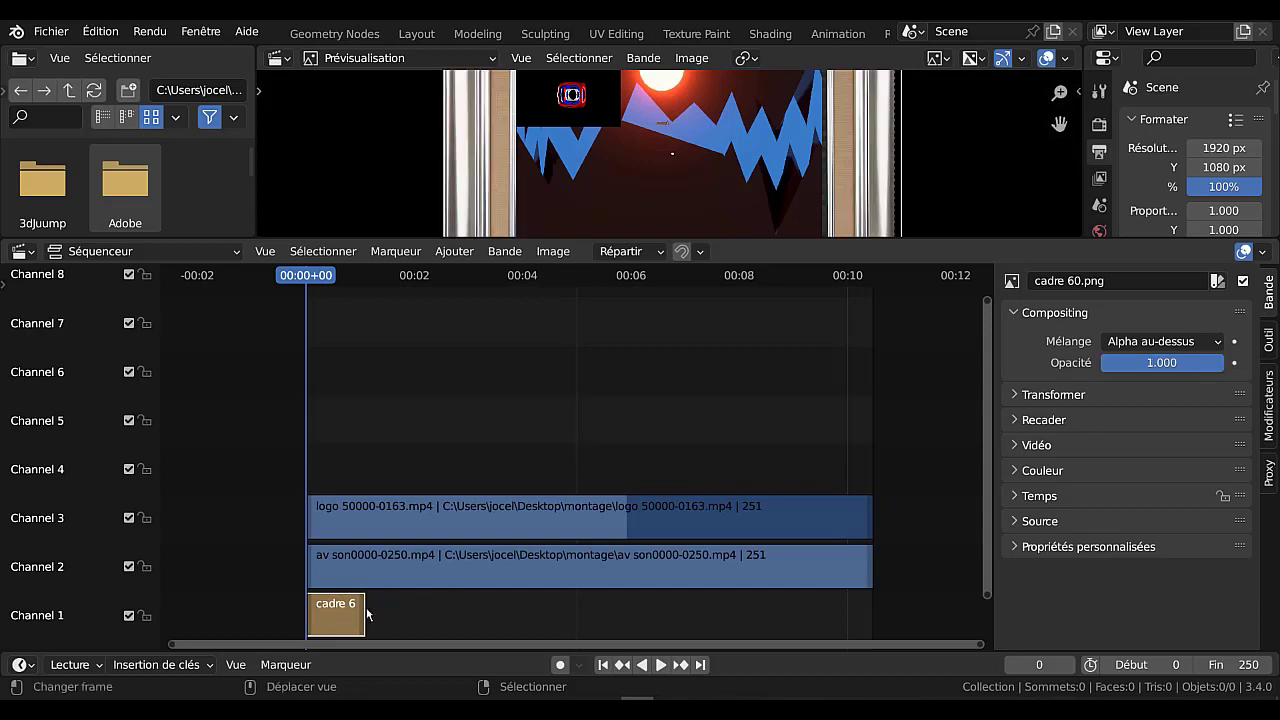
Extend the cadre 60.png strip to frame 250 and add a fade in and out (Fondu en entrée et sortie) to it.
left_click_drag(364, 618, 876, 616)
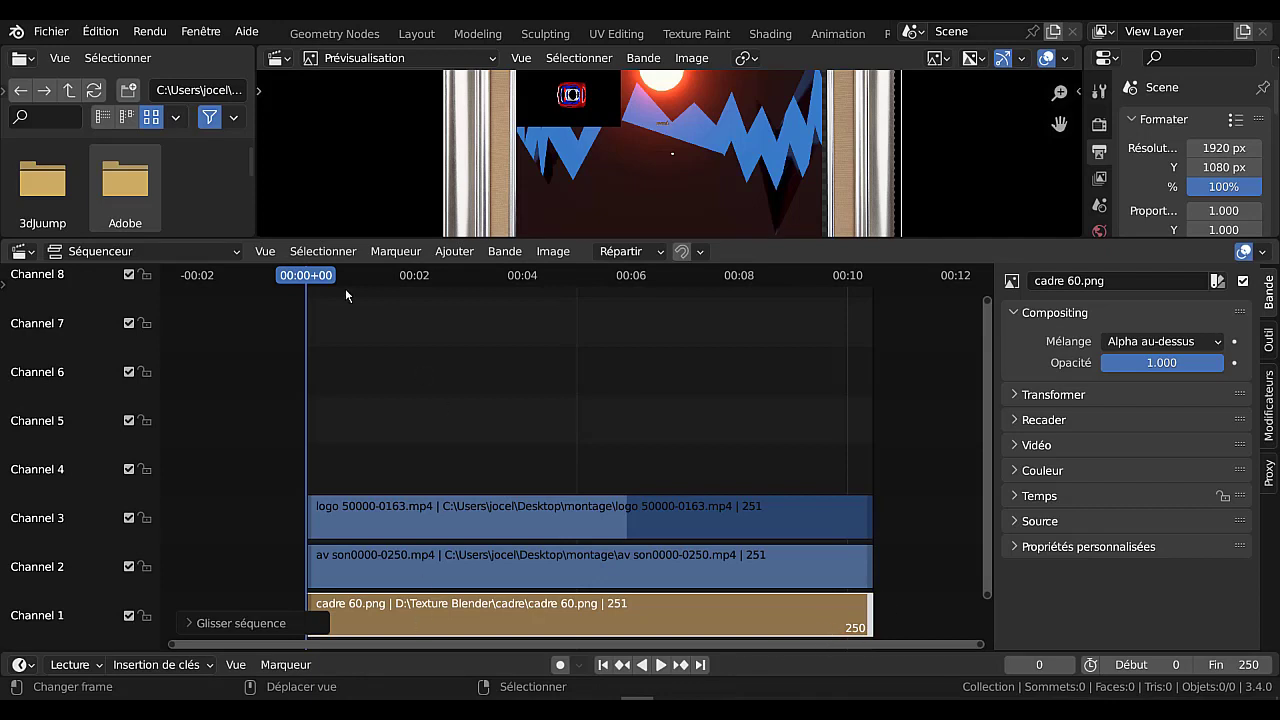
left_click(501, 256)
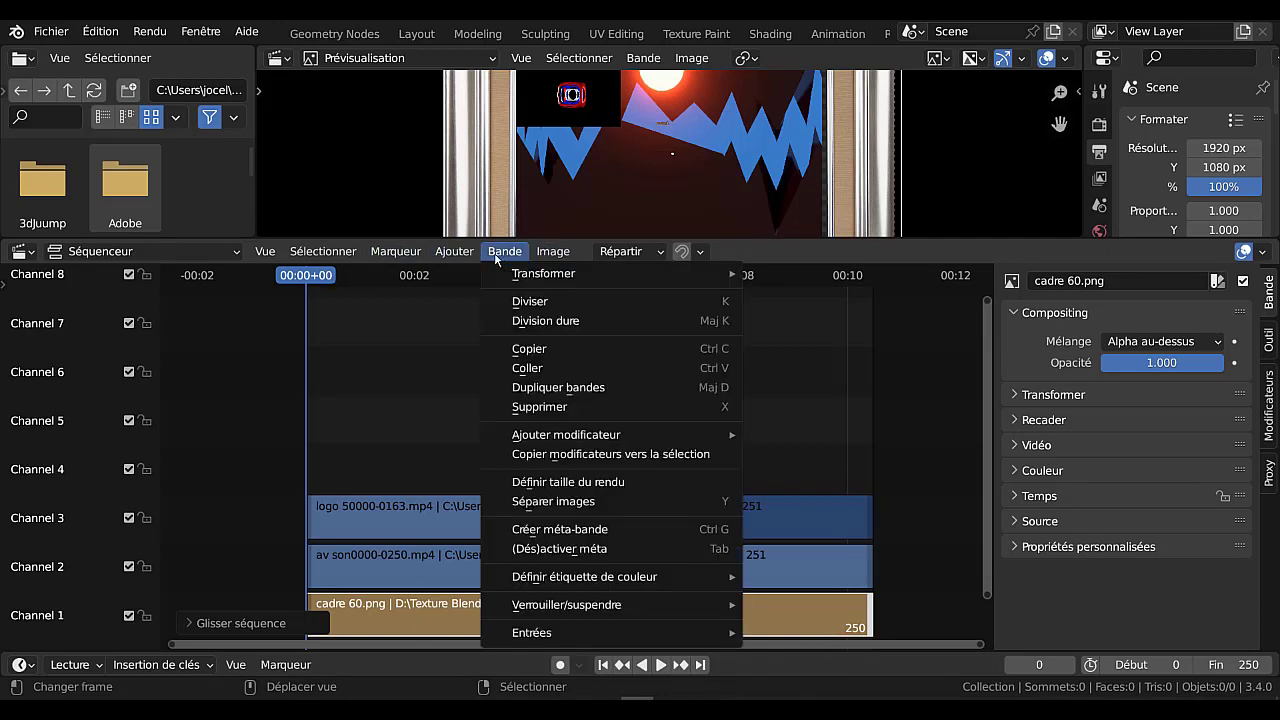
mouse_move(461, 256)
mouse_move(498, 518)
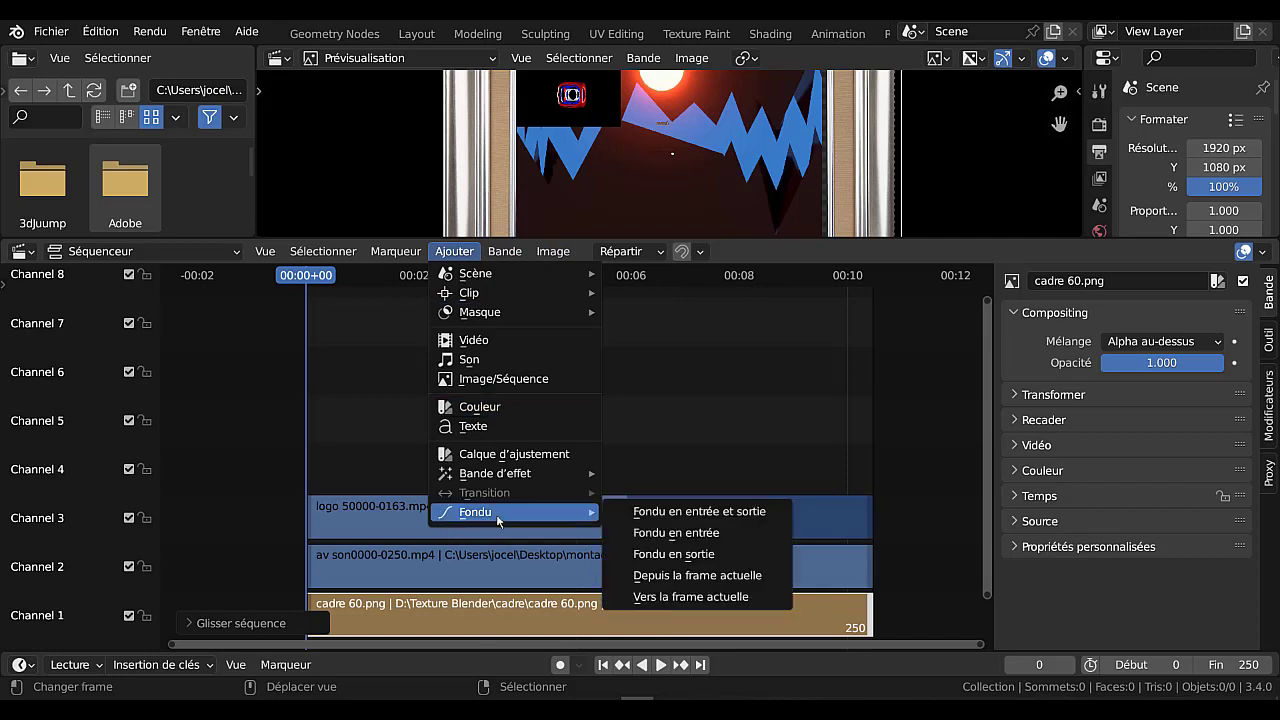
left_click(643, 516)
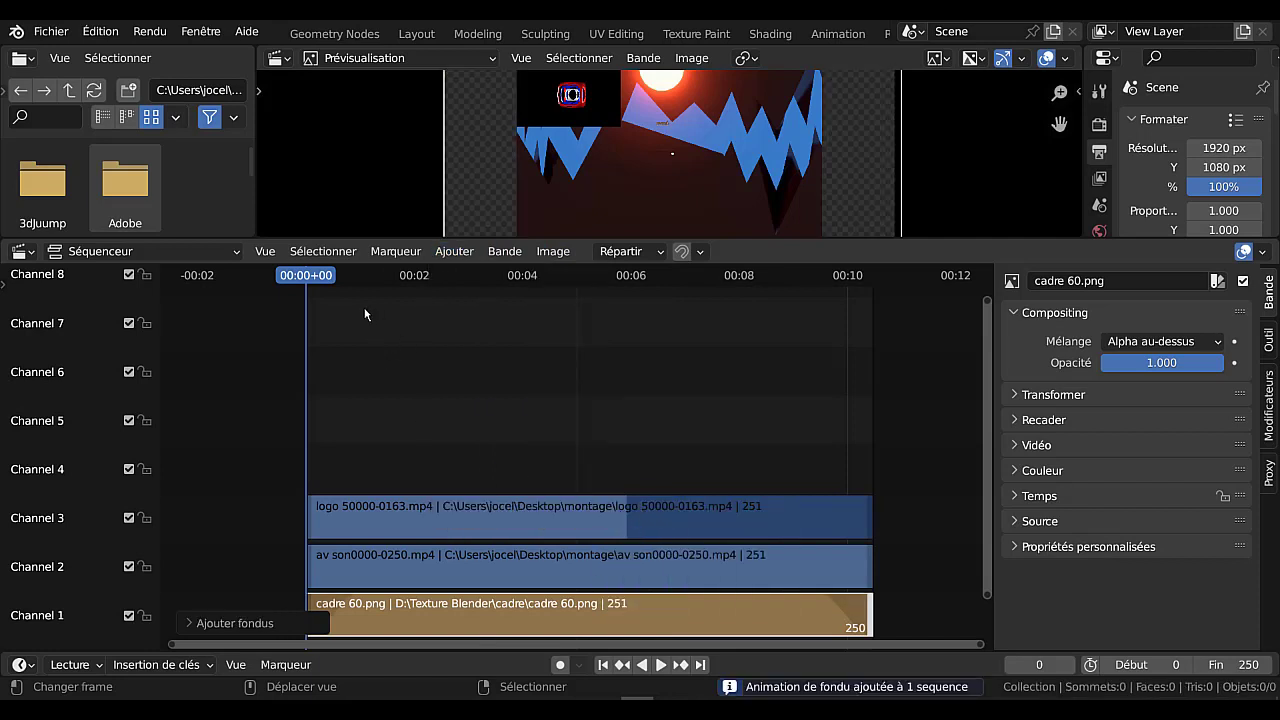
Play the montage to check the cadre 60.png fade with the whole preview visible, and return to frame 0.
key("space")
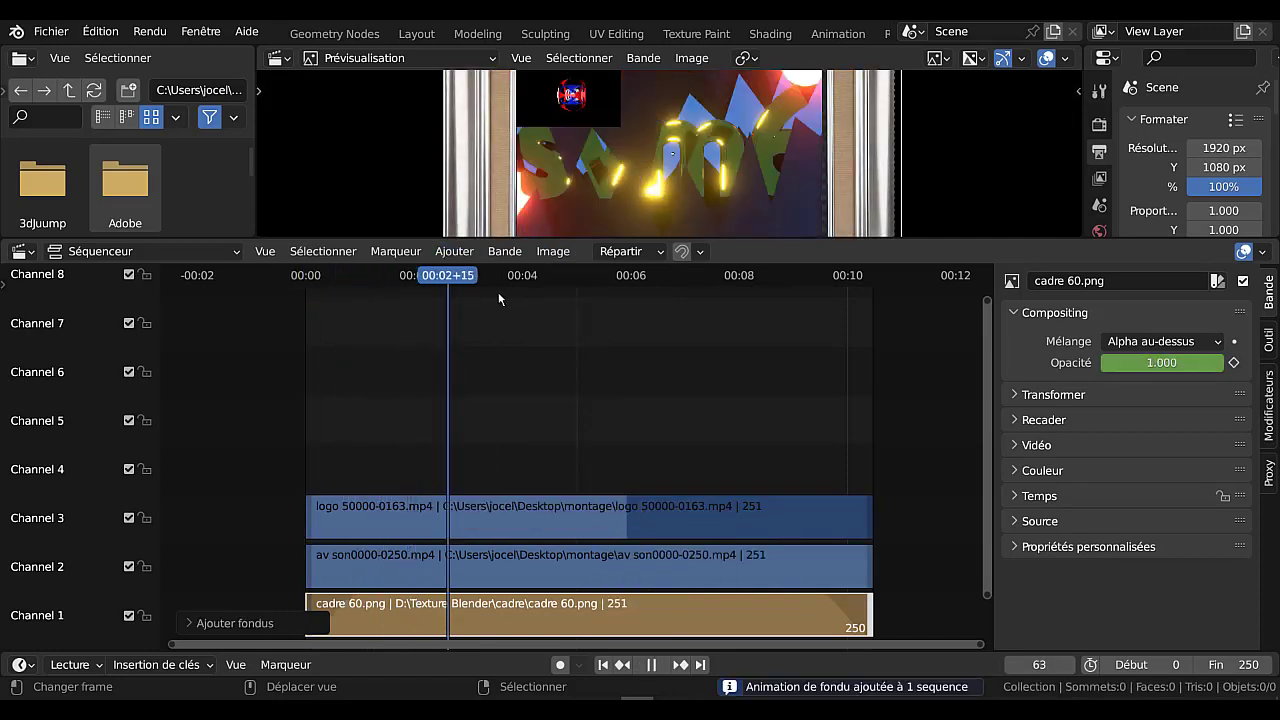
key("Escape")
left_click_drag(726, 250, 771, 383)
left_click_drag(422, 420, 306, 421)
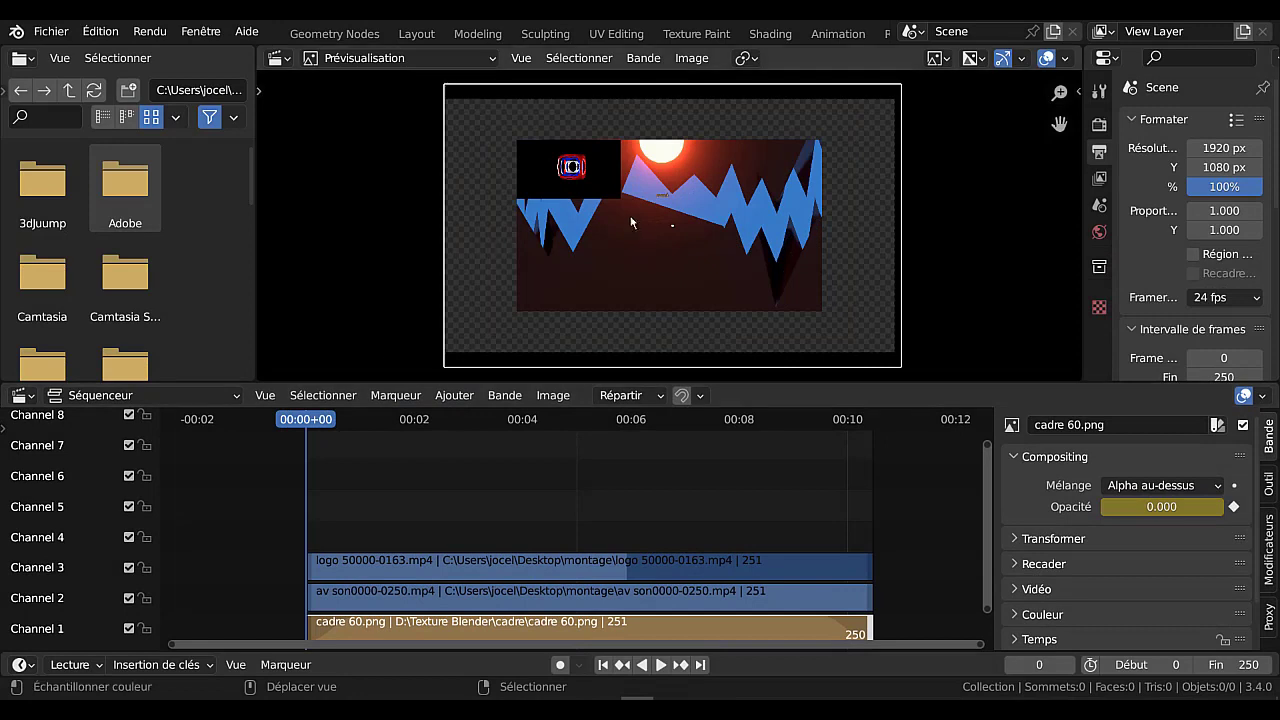
Add a fade in and out (Fondu en entrée et sortie) to the logo 50000-0163.mp4 strip.
left_click(550, 165)
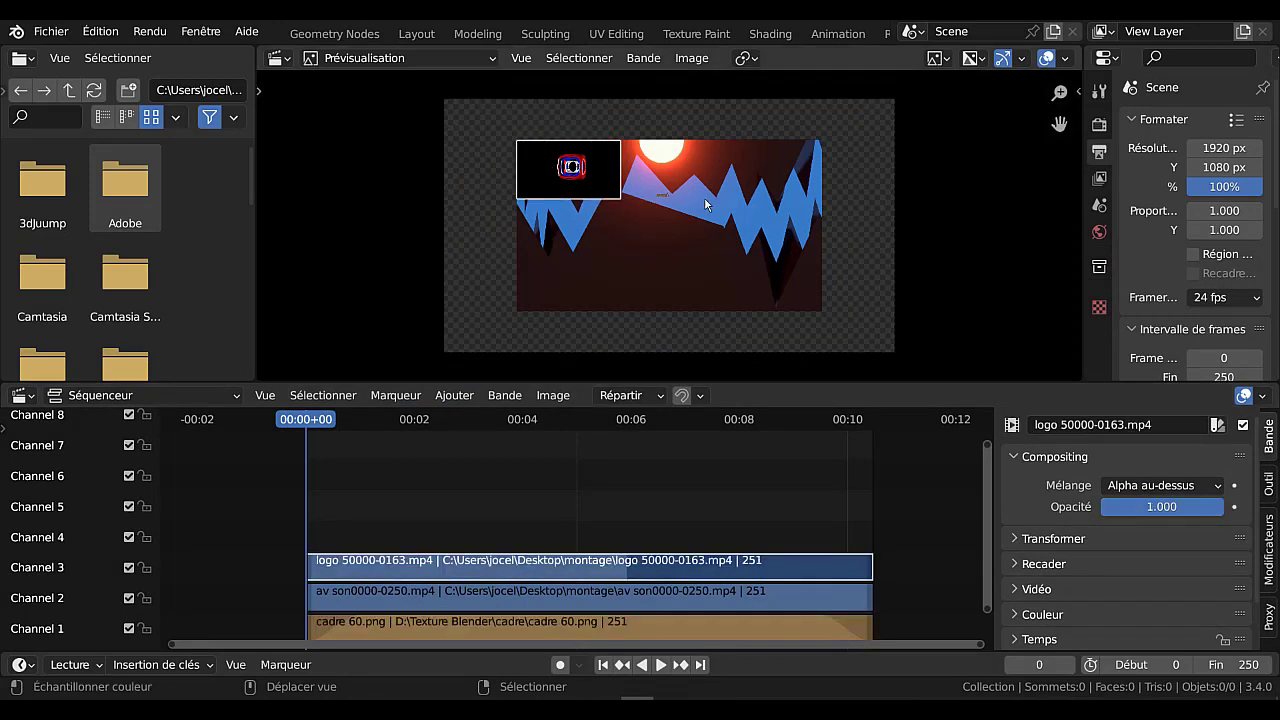
left_click(448, 400)
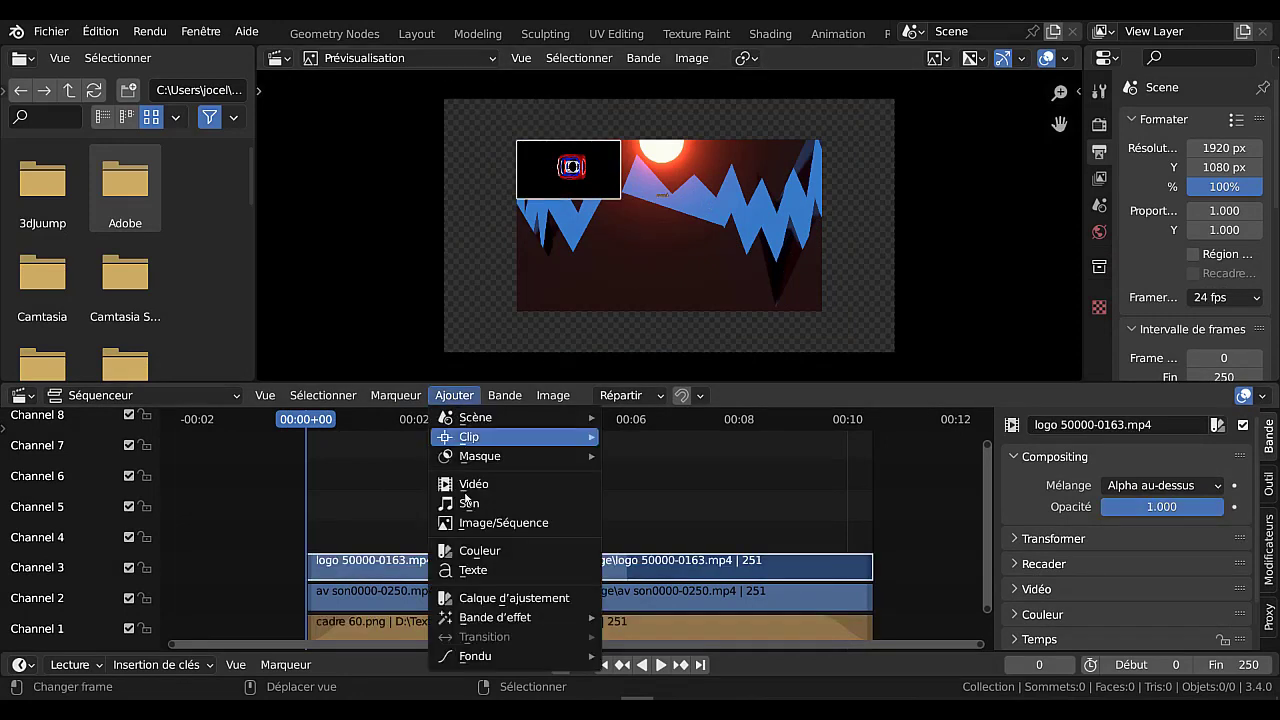
mouse_move(474, 656)
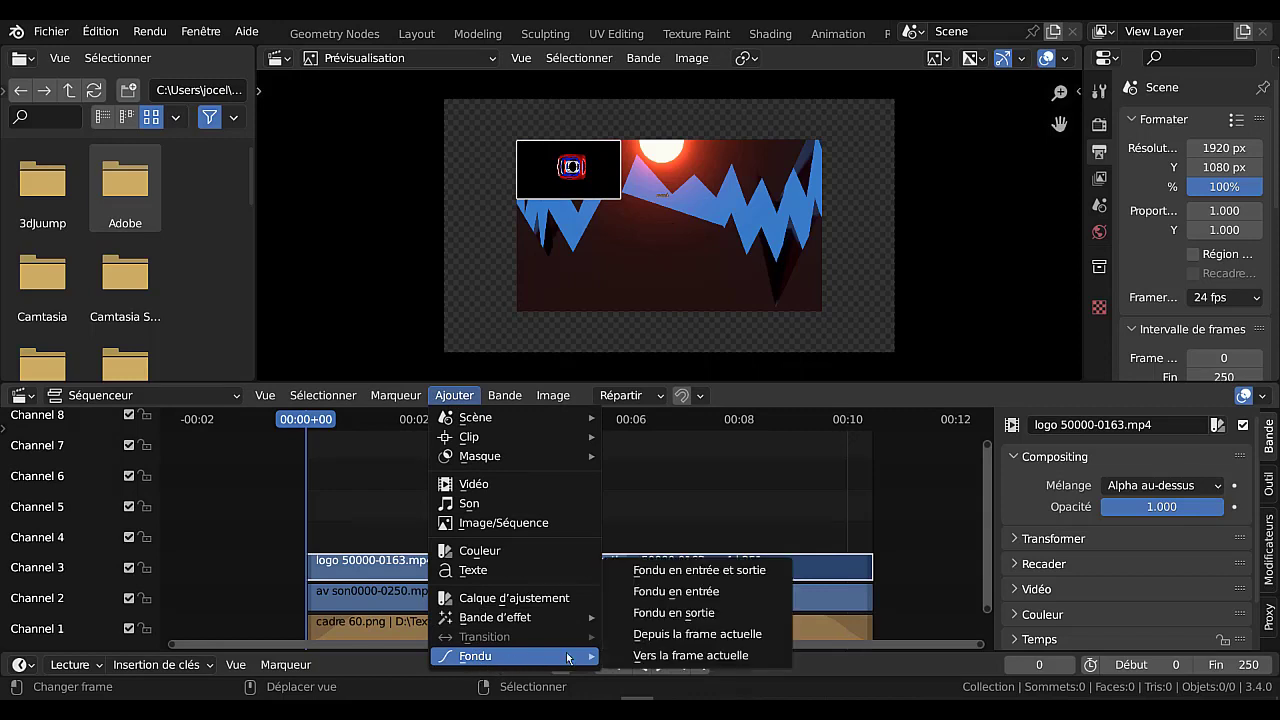
left_click(654, 570)
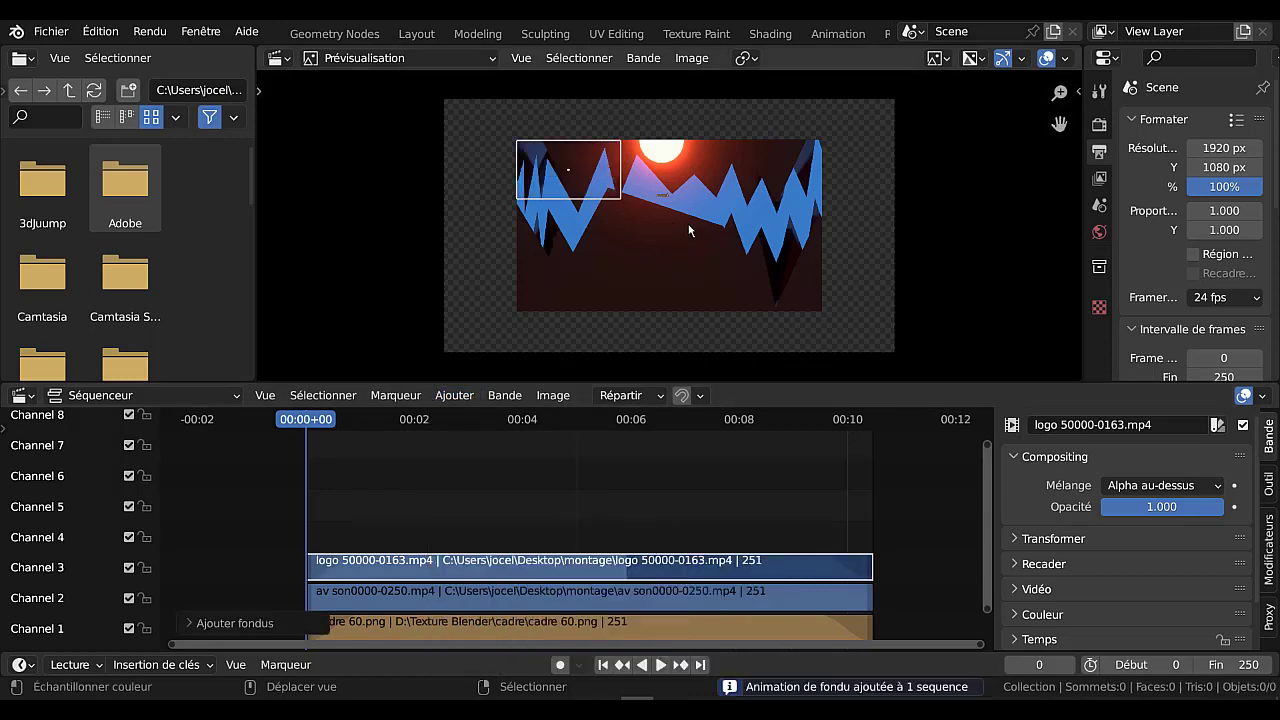
key("space")
key("space")
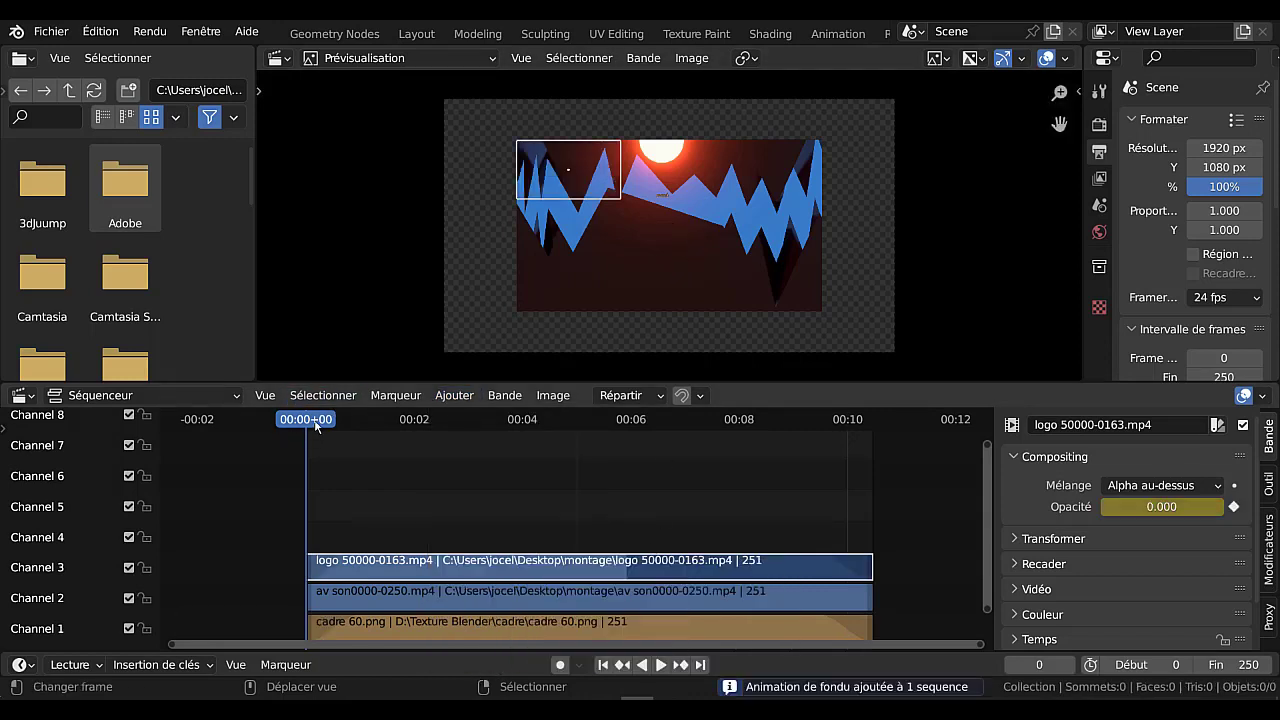
Add a fade in and out (Fondu en entrée et sortie) to the av son0000-0250.mp4 background video strip.
left_click(660, 198)
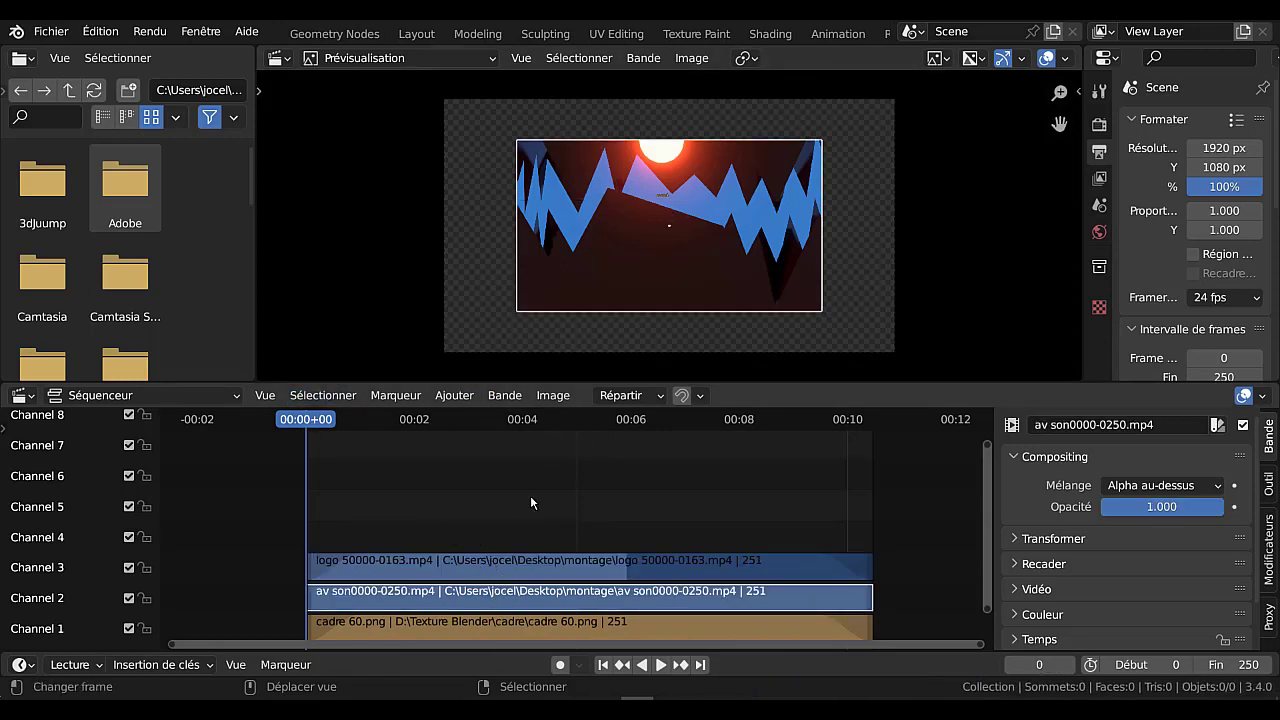
left_click(454, 395)
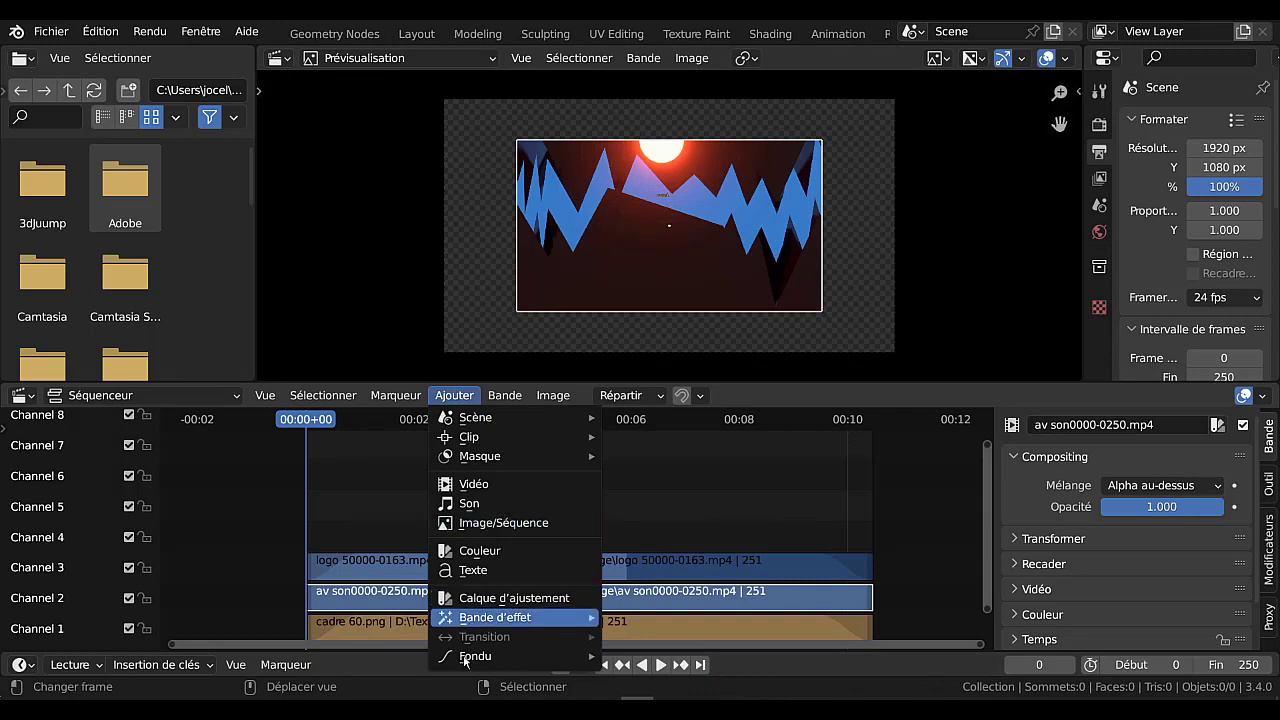
mouse_move(484, 662)
left_click(664, 572)
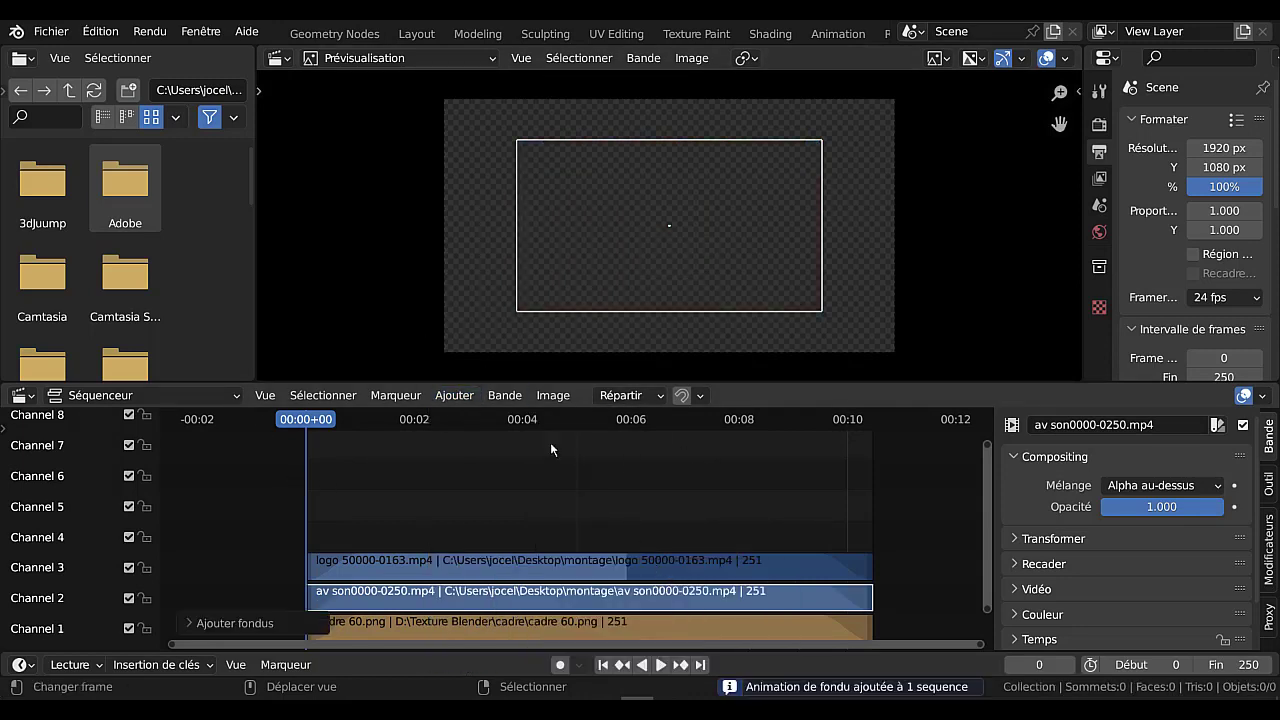
Play the montage from frame 0 to check the fades on all three strips.
key("space")
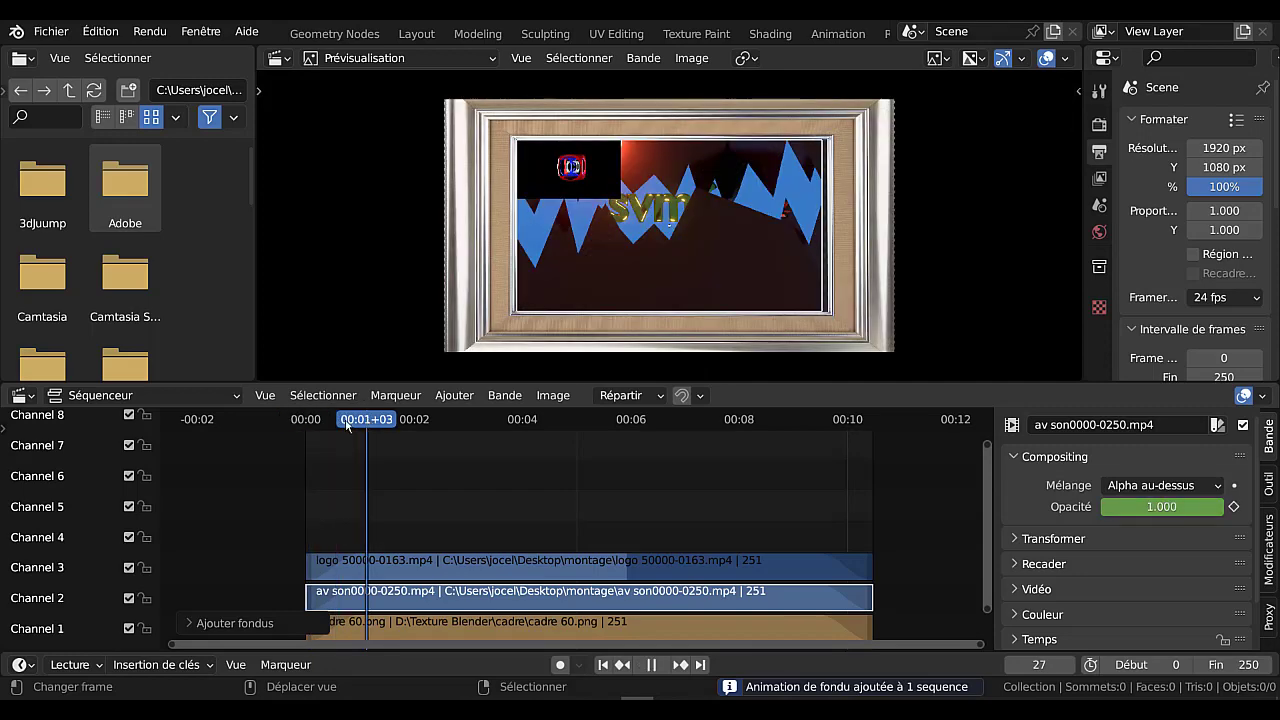
key("shift+Left")
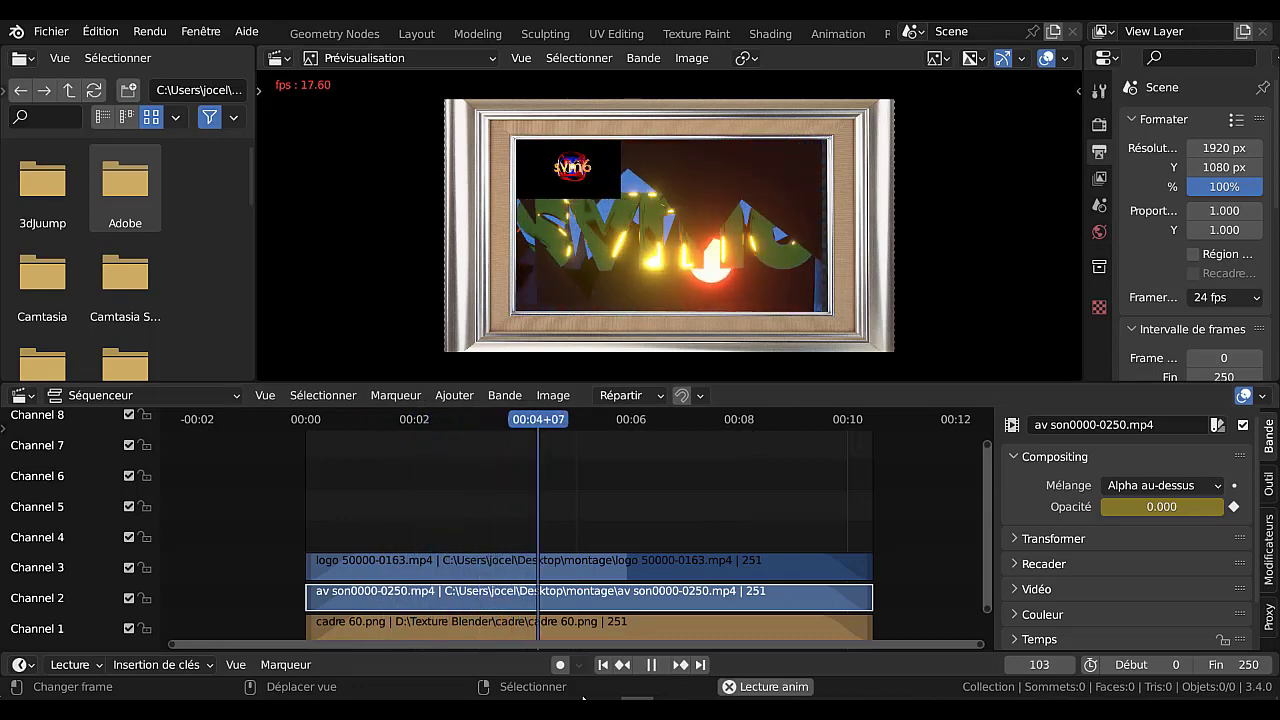
key("space")
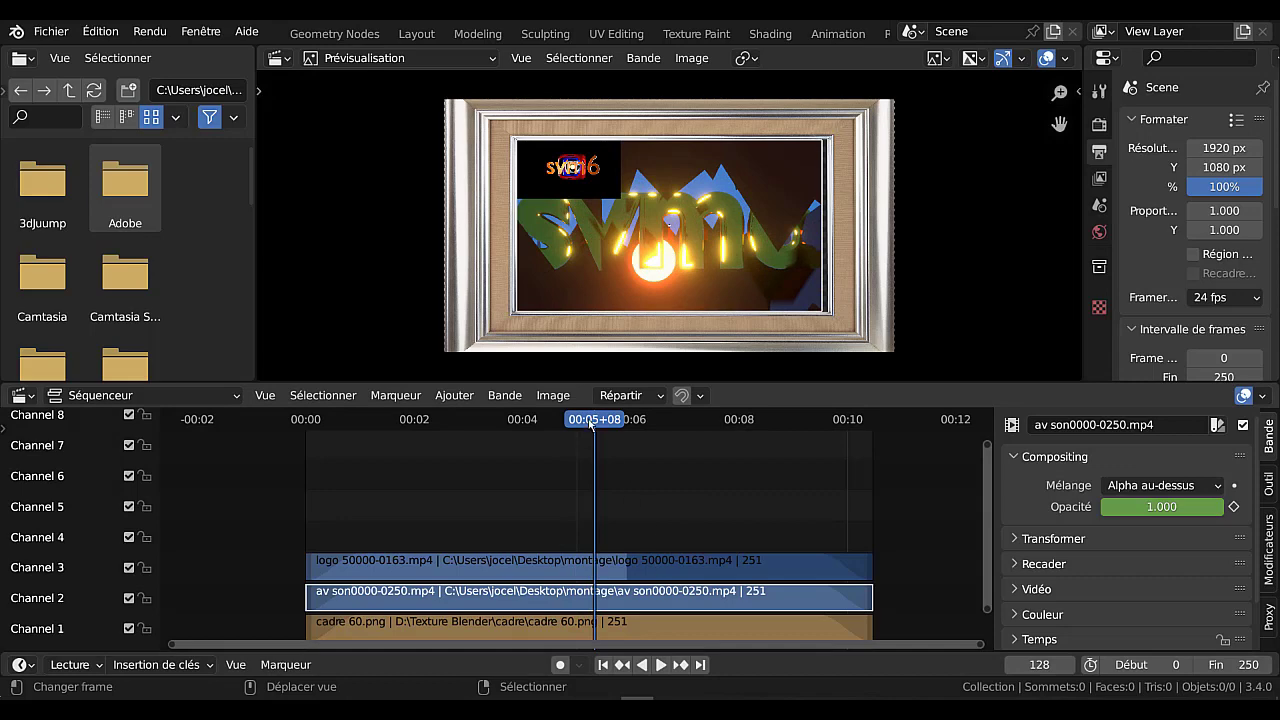
Move the current frame to 160 and enlarge the preview area above the sequencer.
left_click_drag(630, 425, 668, 437)
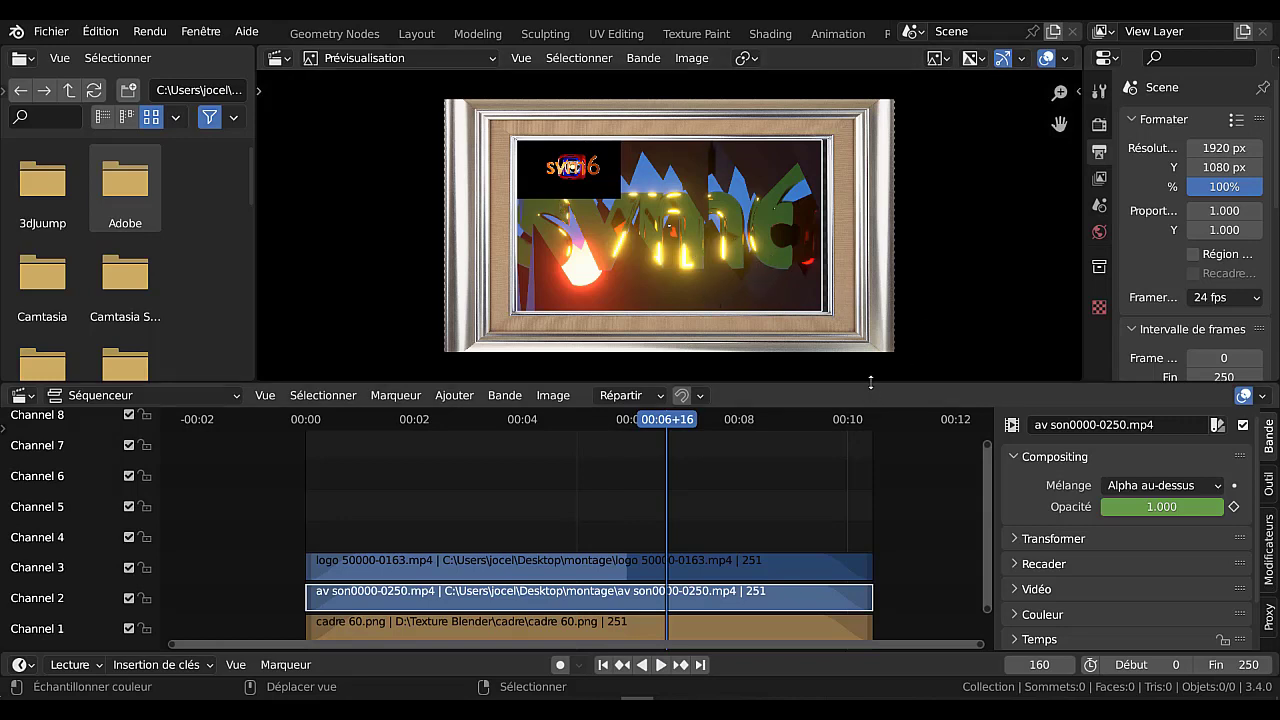
left_click_drag(870, 381, 886, 429)
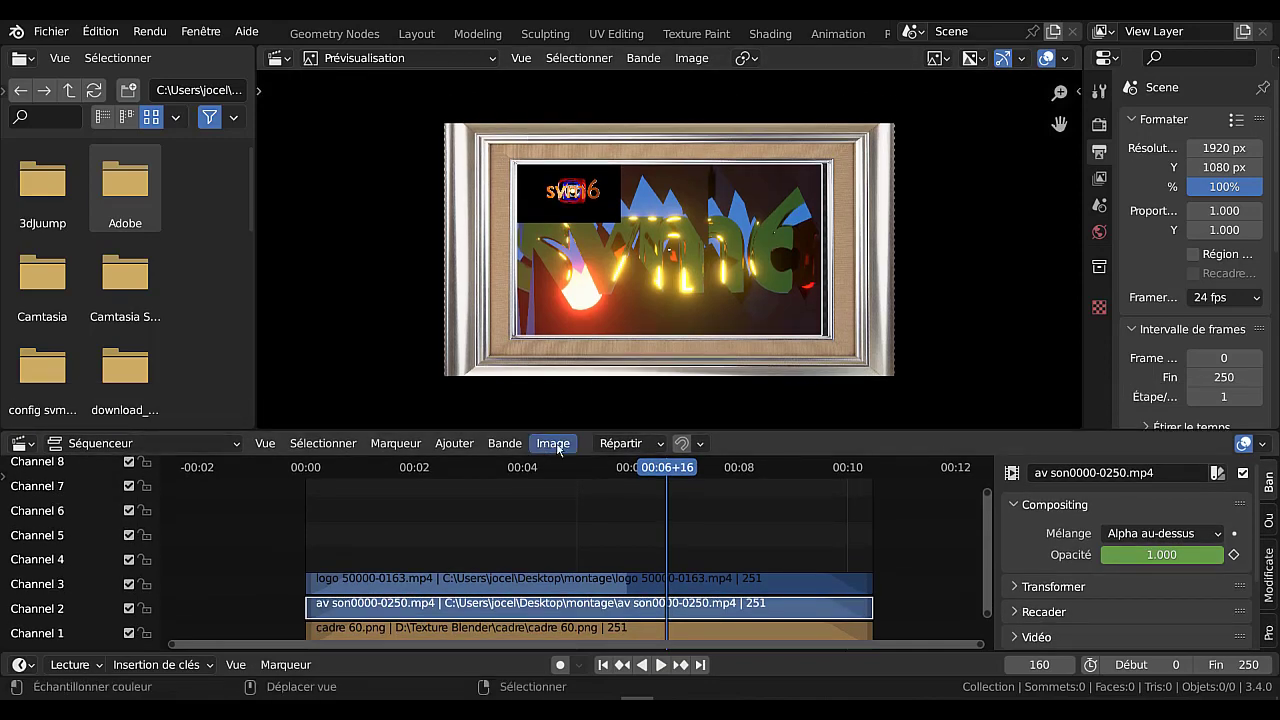
left_click(556, 444)
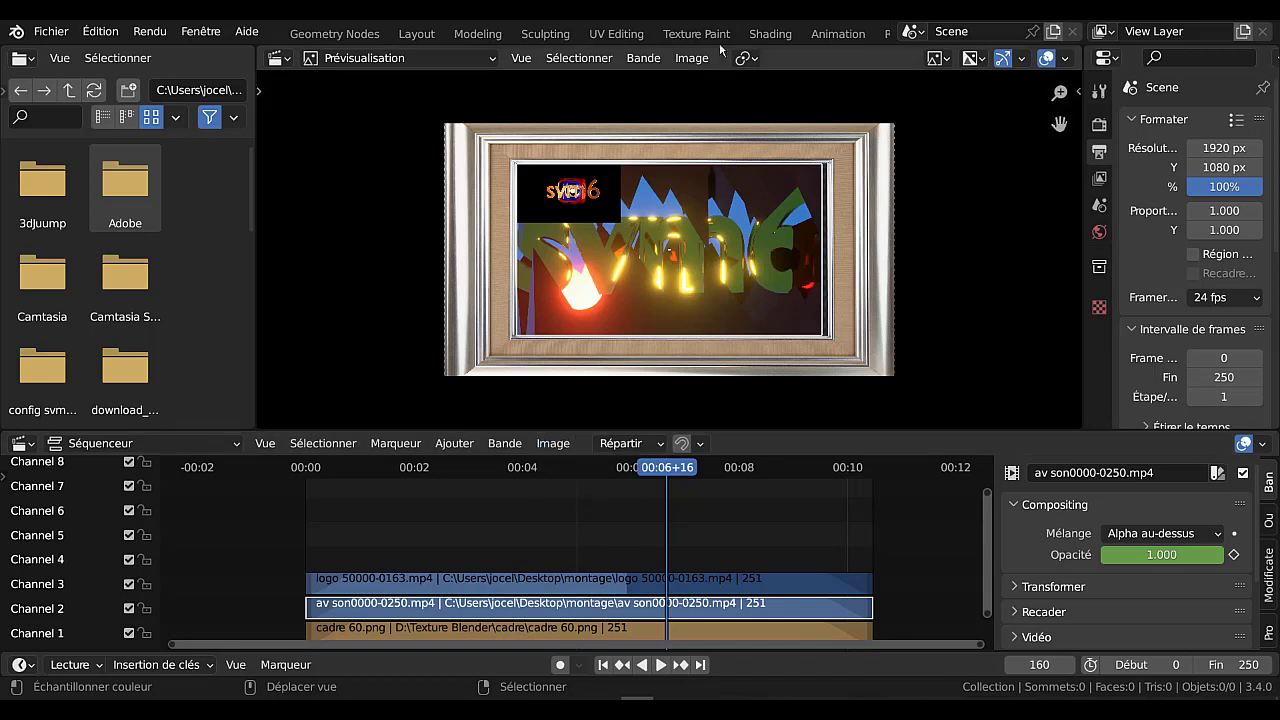
left_click(691, 58)
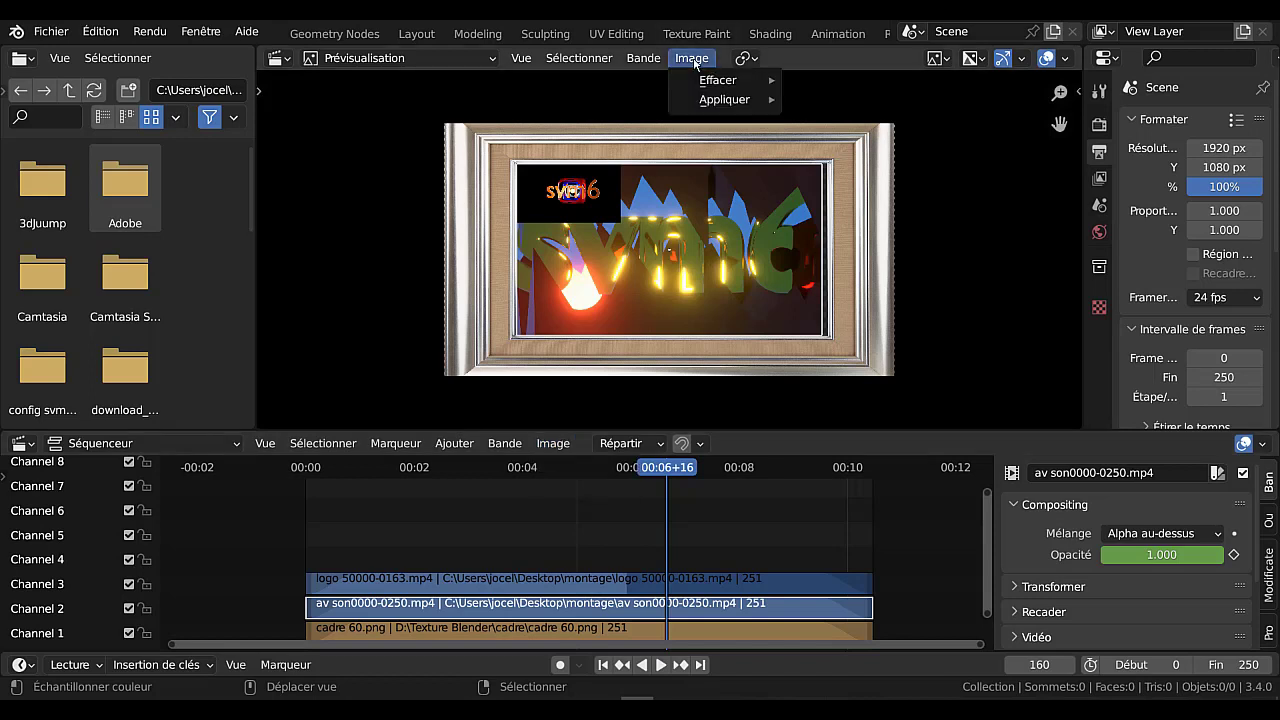
Start adding an image strip (Image/Séquence) and open the recent Logo PNG folder.
left_click(451, 444)
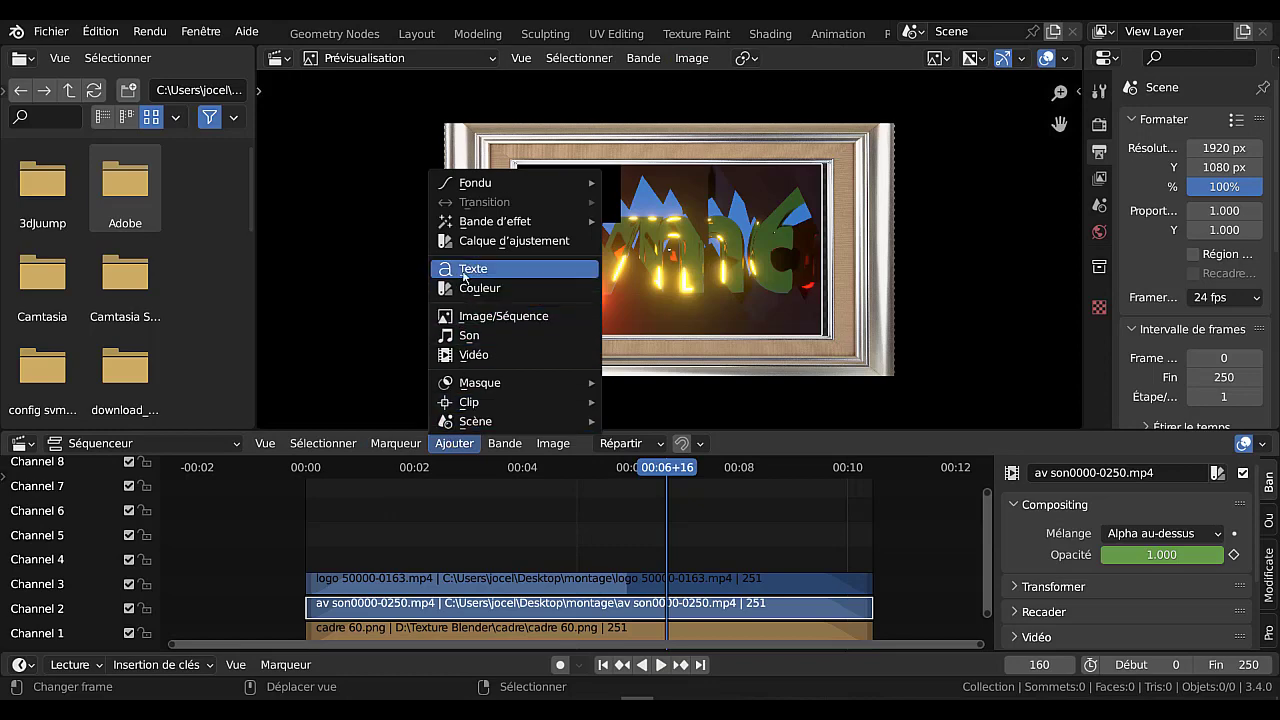
left_click(460, 316)
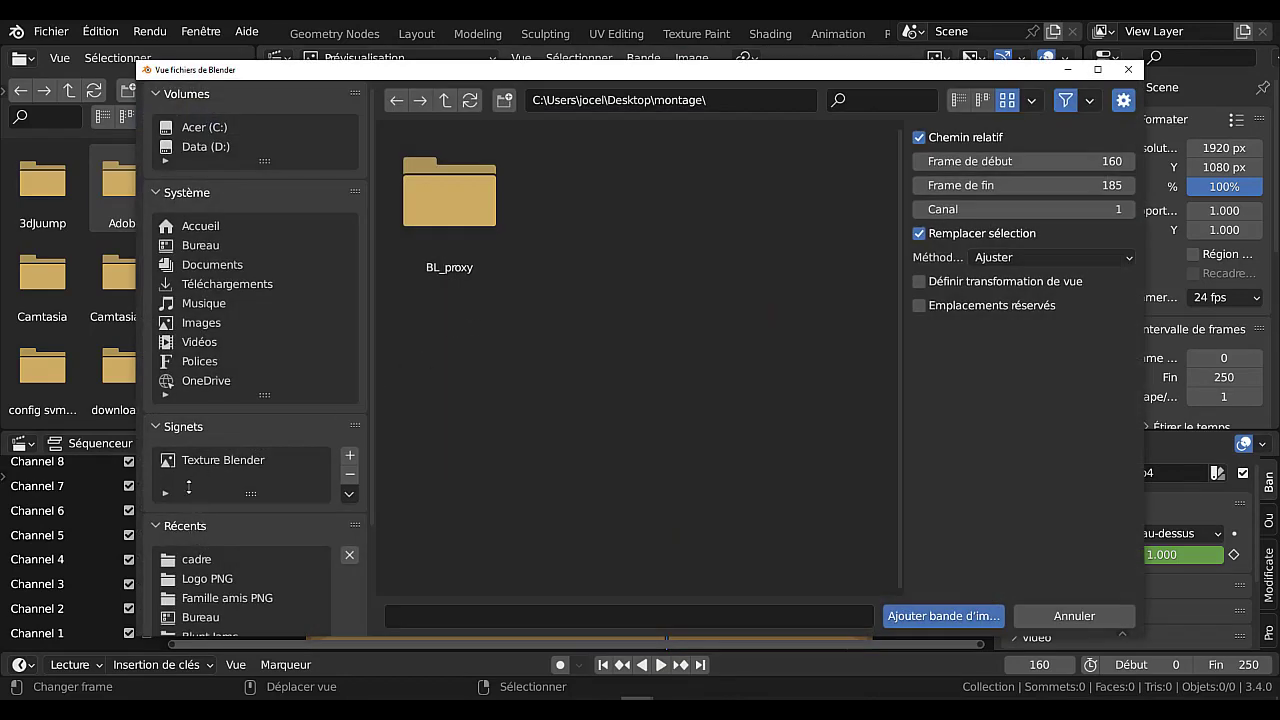
left_click(198, 579)
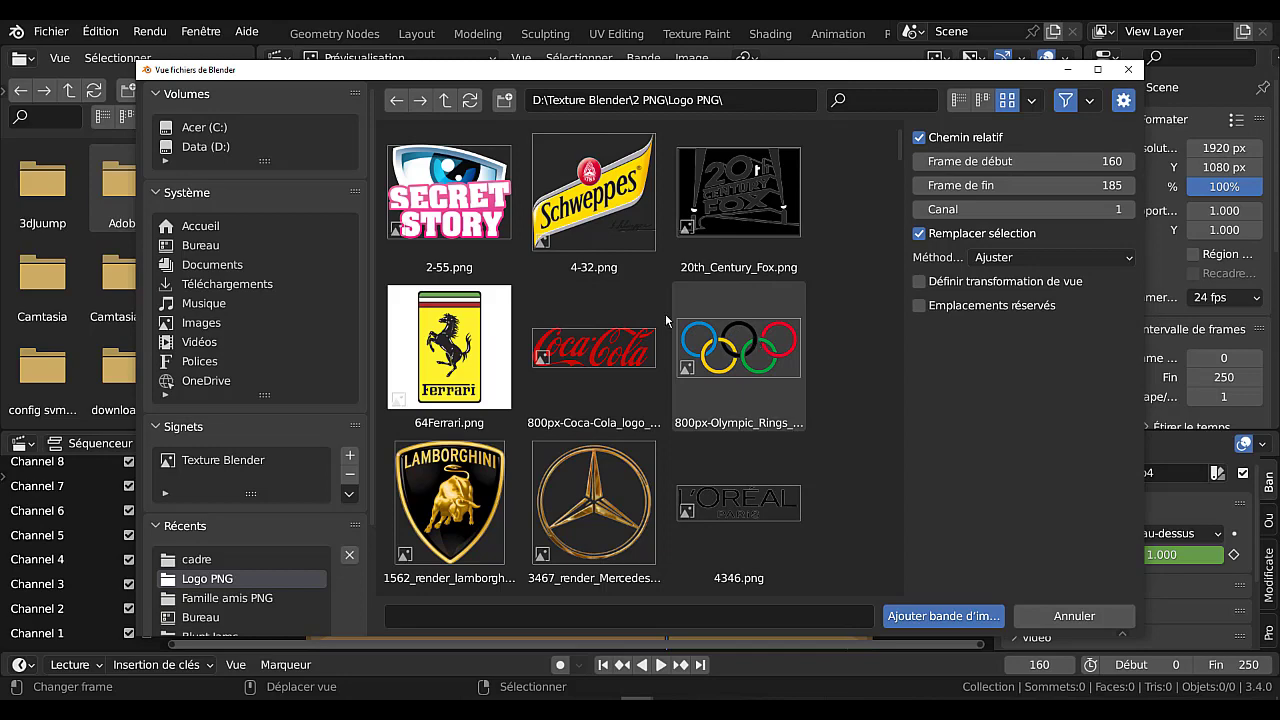
Look through the thumbnails in the Logo PNG folder for a logo suited to the montage.
scroll(842, 459, "down", 3)
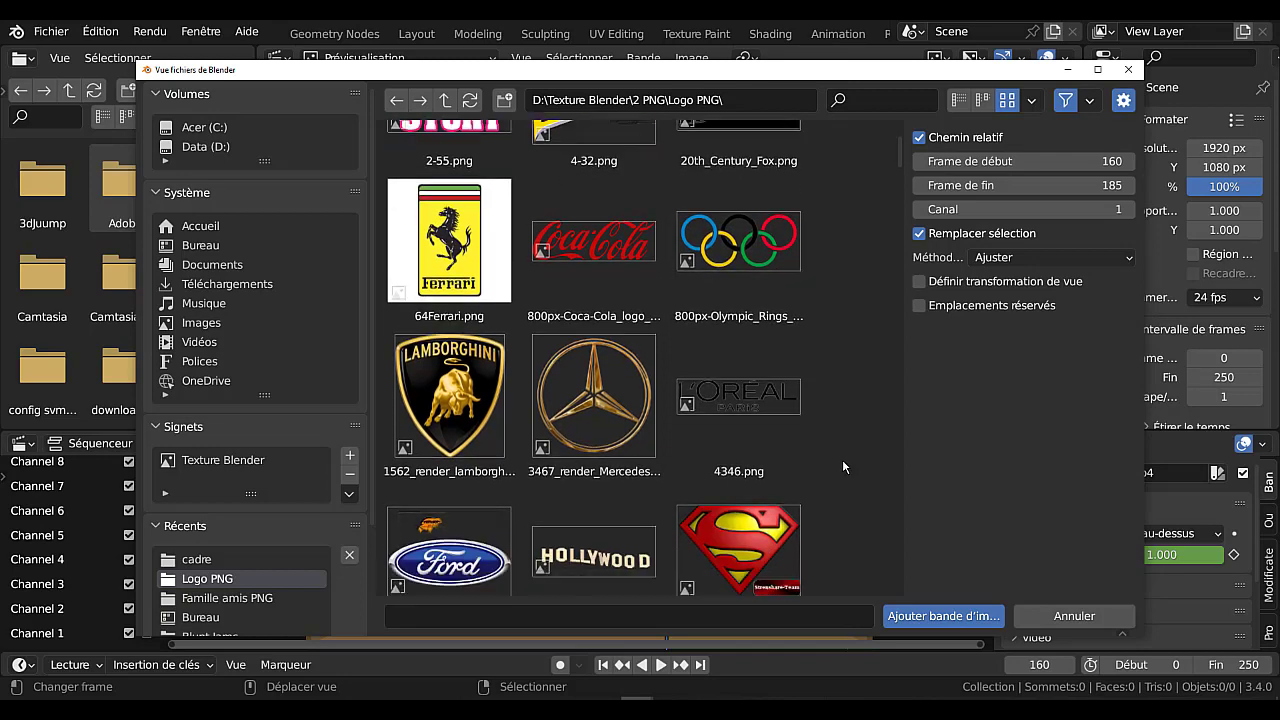
scroll(842, 459, "down", 10)
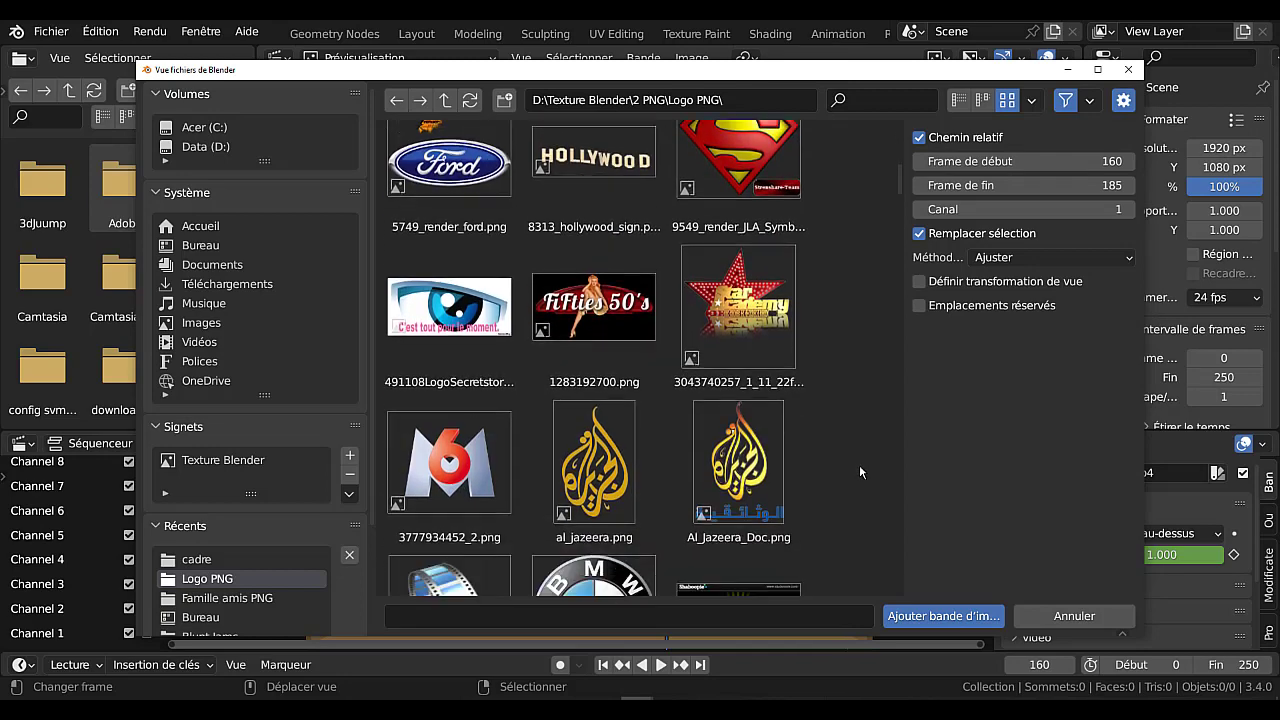
scroll(860, 471, "down", 15)
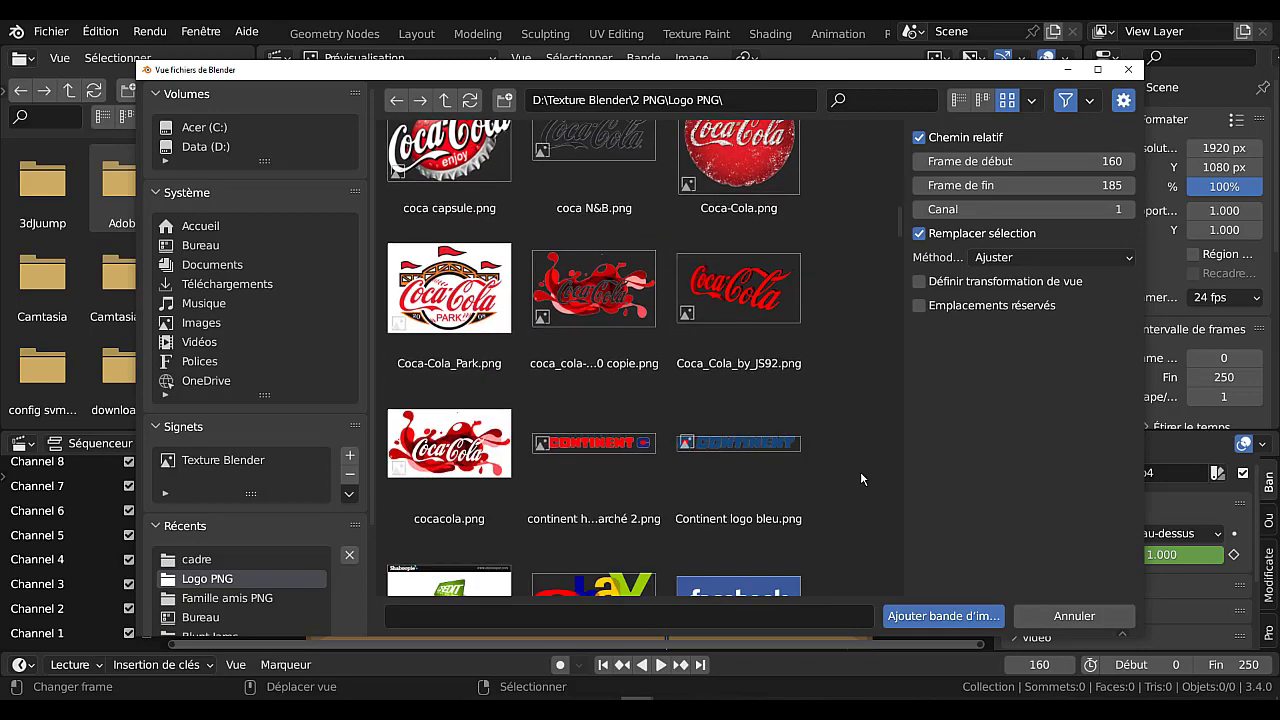
scroll(860, 471, "down", 12)
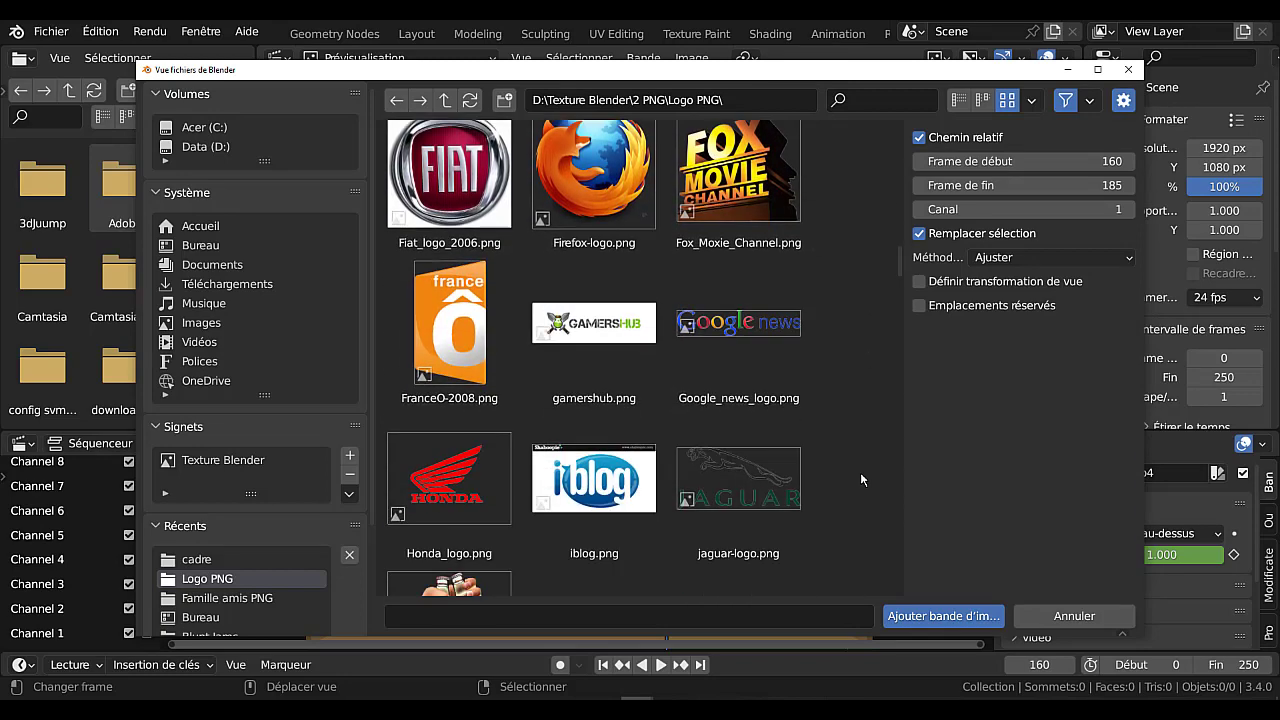
scroll(860, 472, "down", 8)
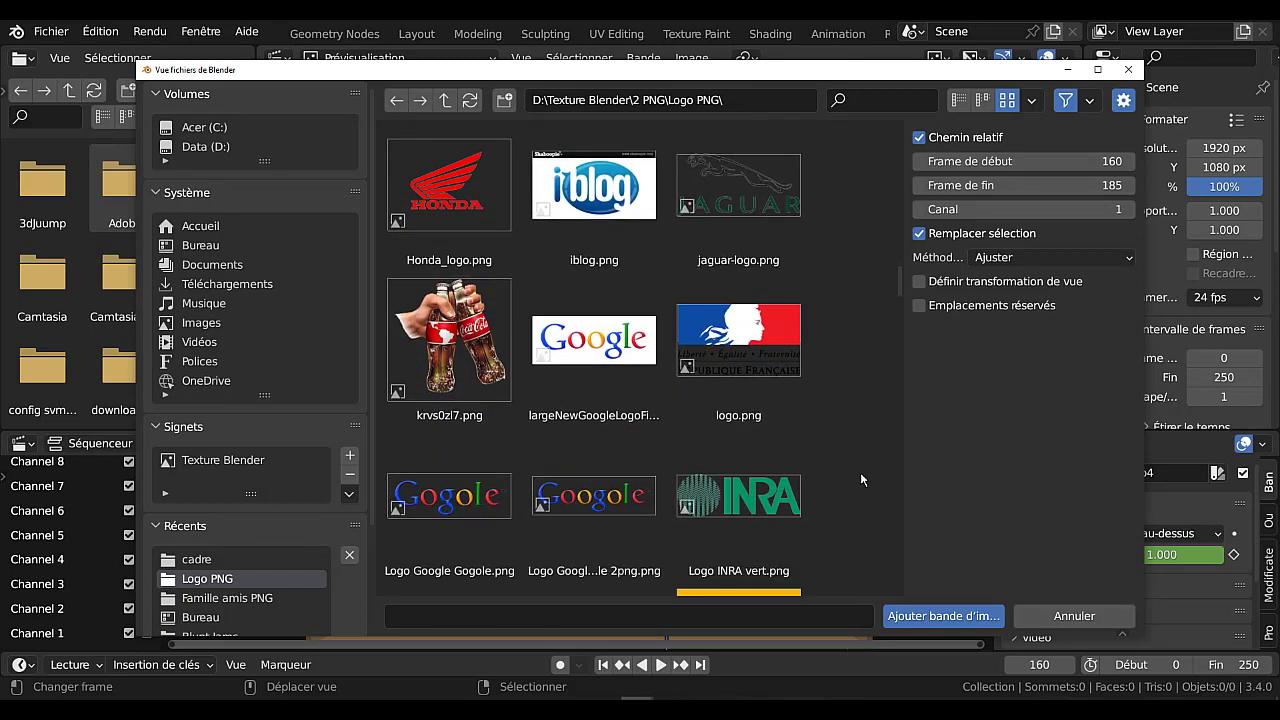
scroll(862, 475, "down", 7)
scroll(864, 479, "down", 2)
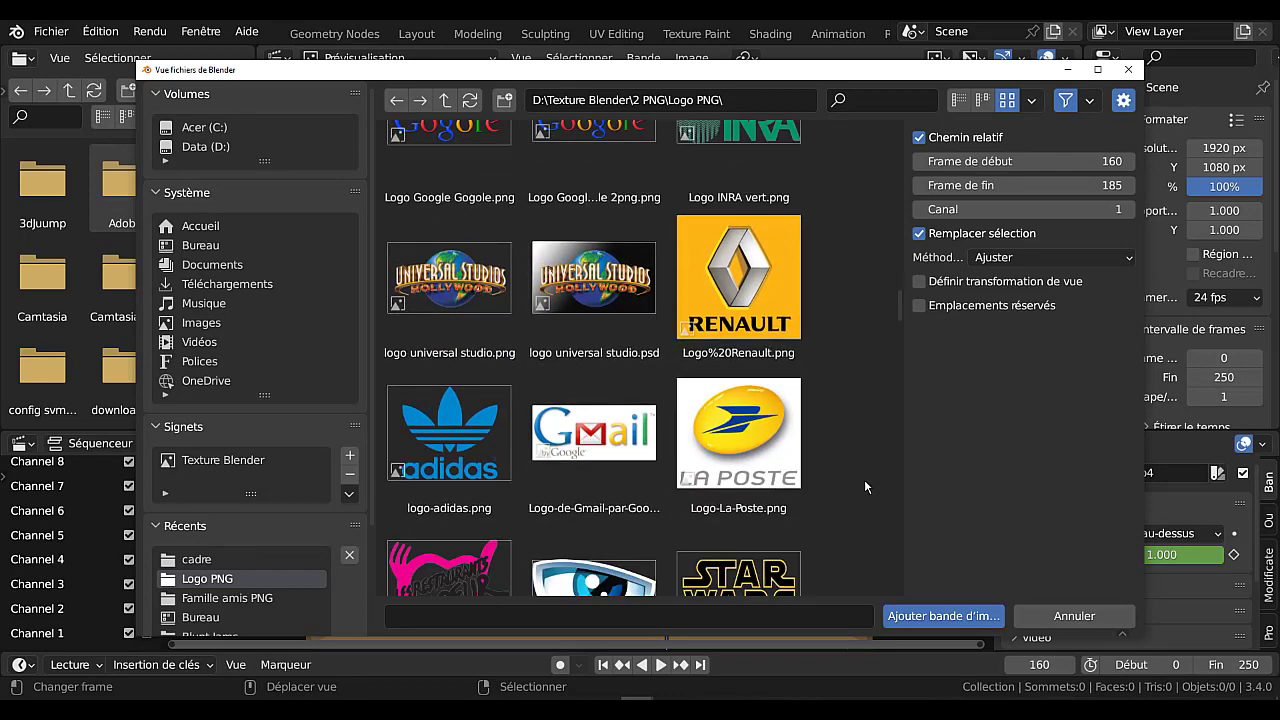
scroll(864, 479, "up", 1)
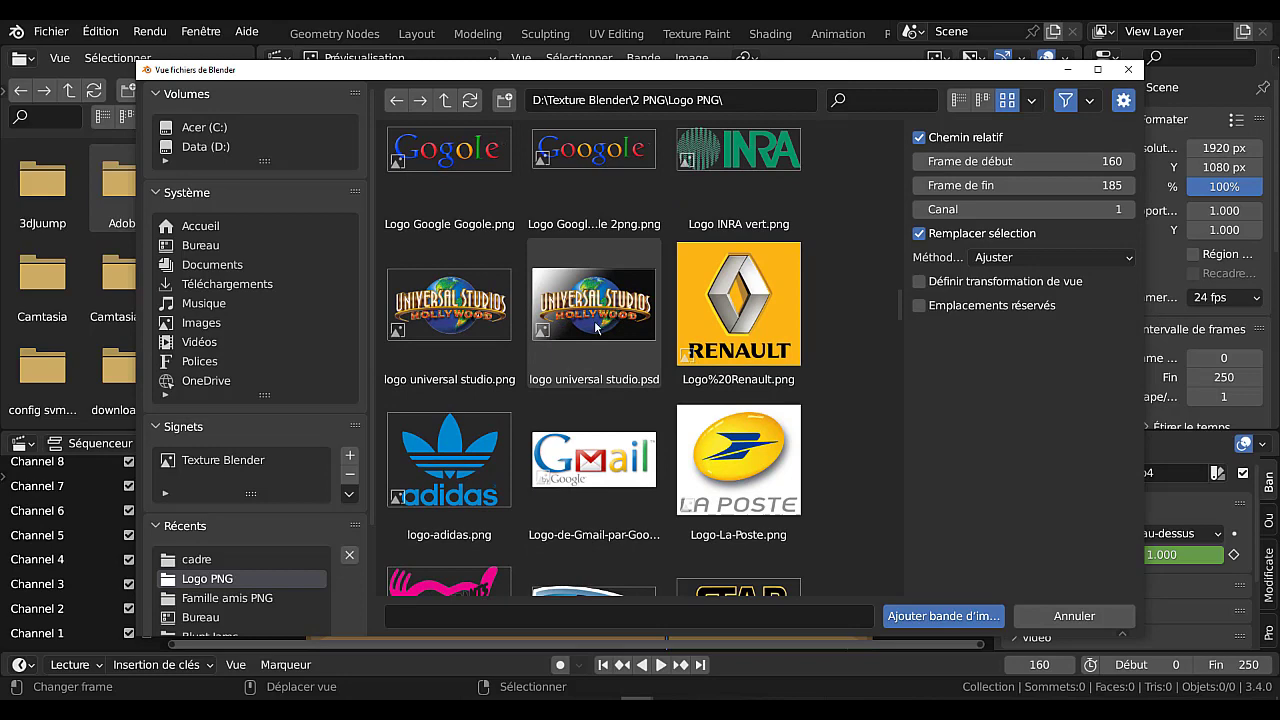
scroll(856, 372, "down", 4)
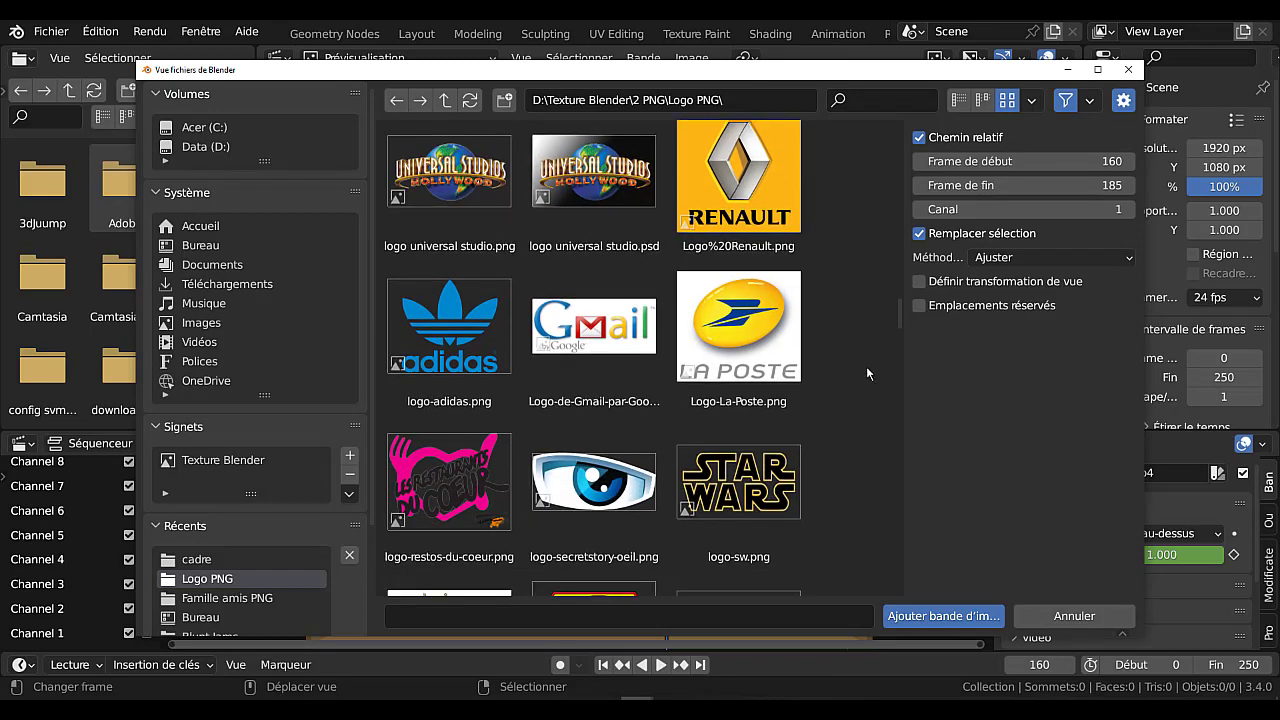
scroll(866, 366, "up", 5)
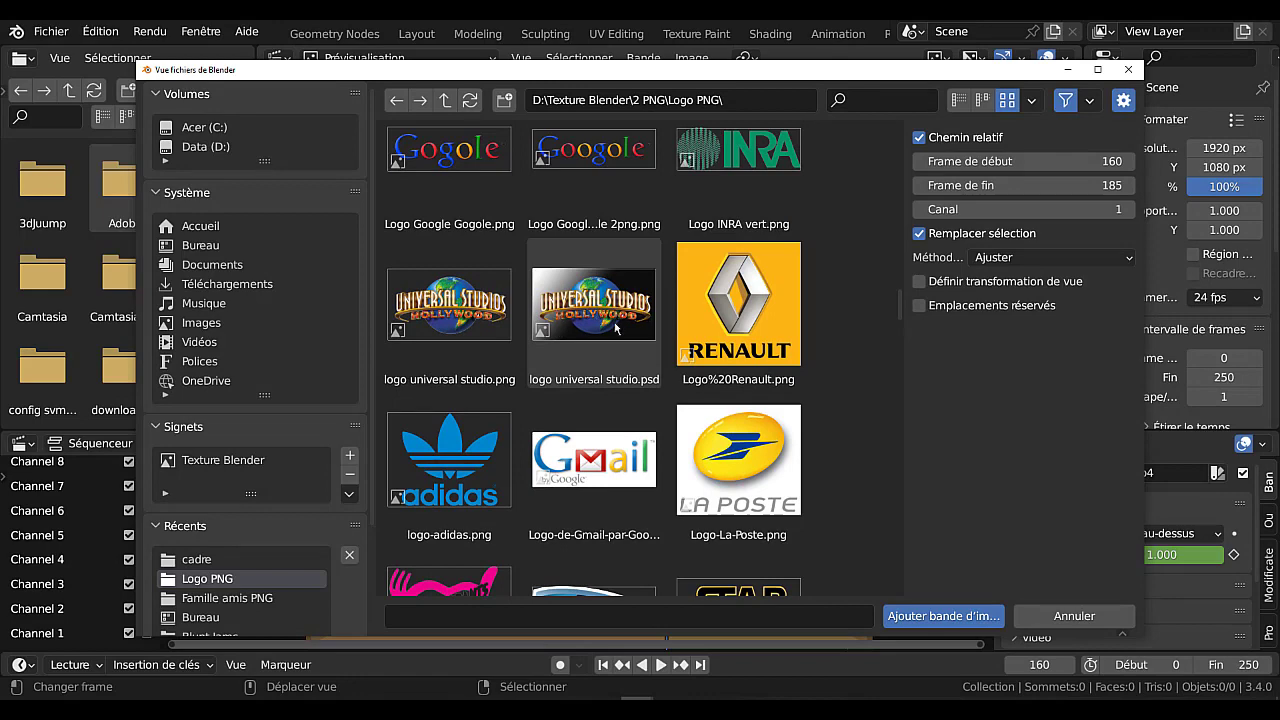
scroll(877, 414, "down", 8)
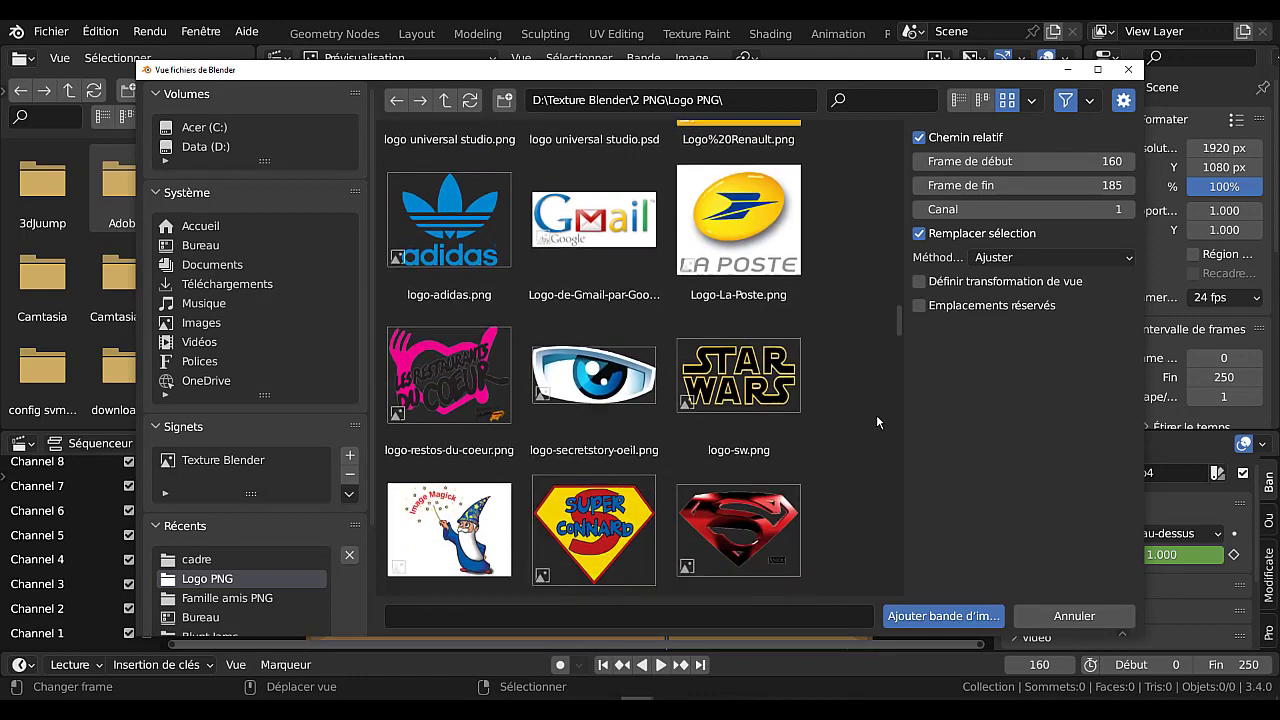
scroll(876, 422, "down", 6)
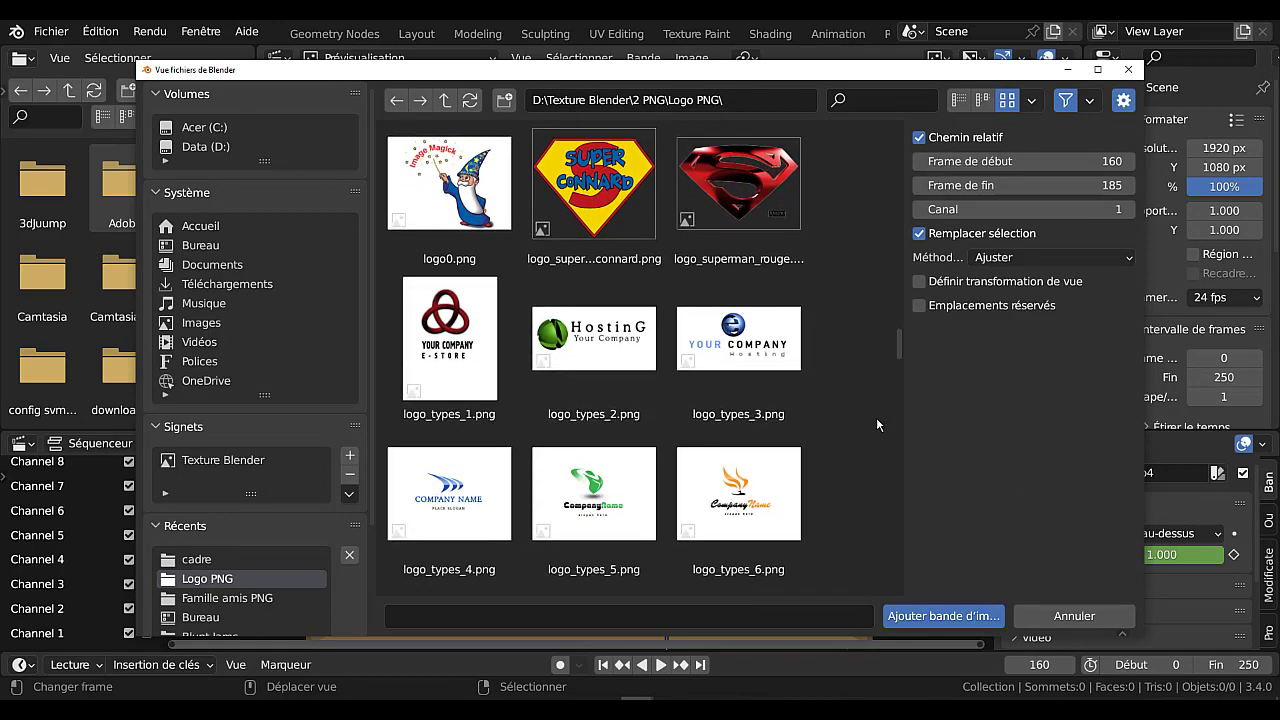
scroll(877, 417, "up", 20)
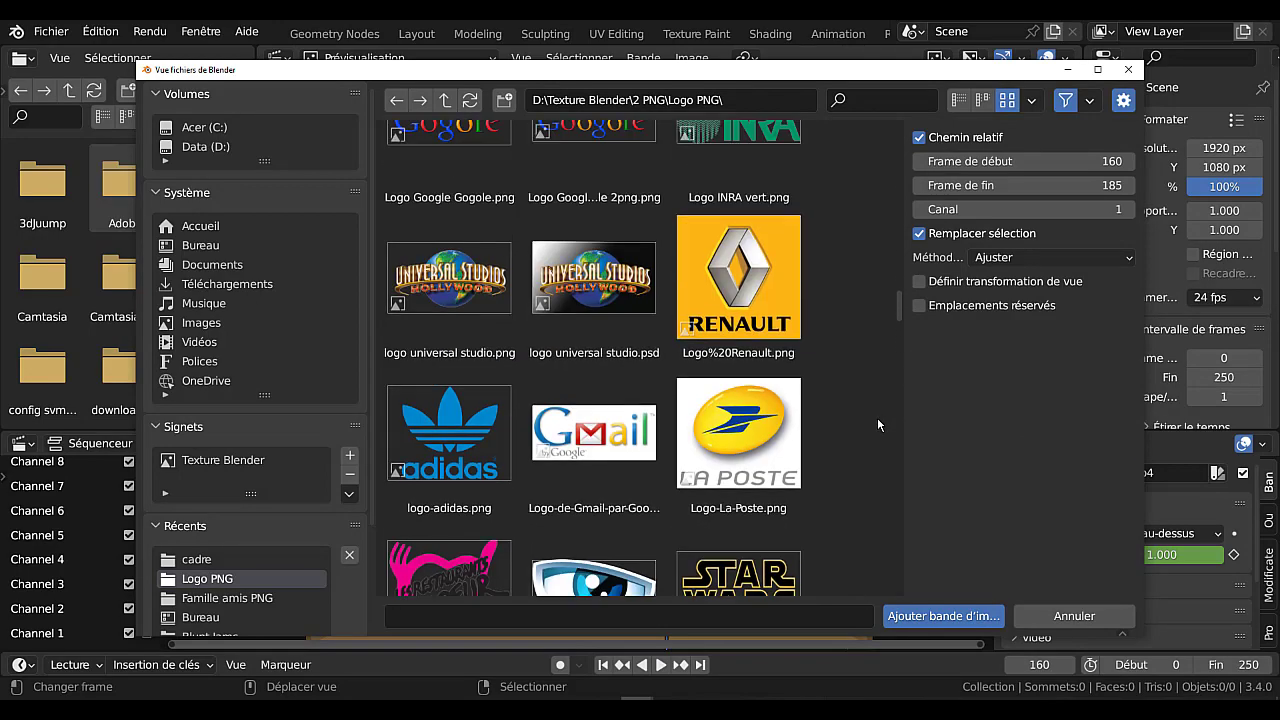
scroll(877, 417, "up", 8)
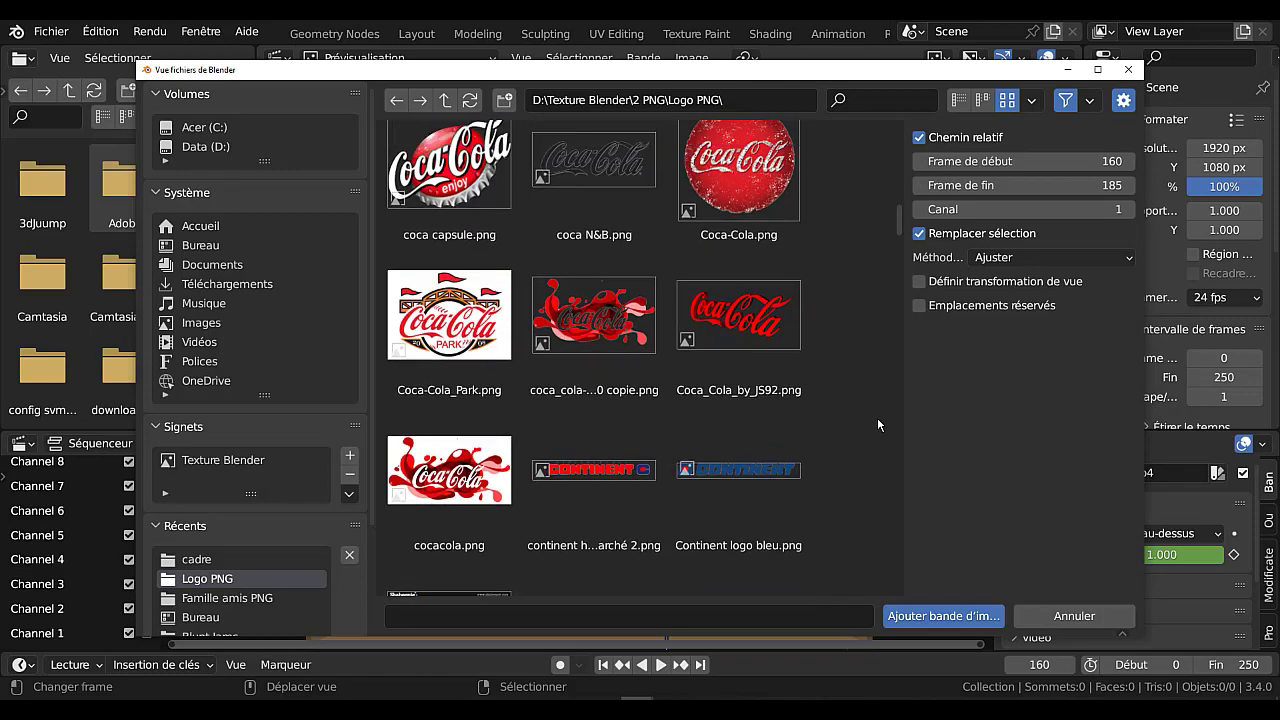
scroll(876, 400, "down", 3)
scroll(881, 397, "down", 2)
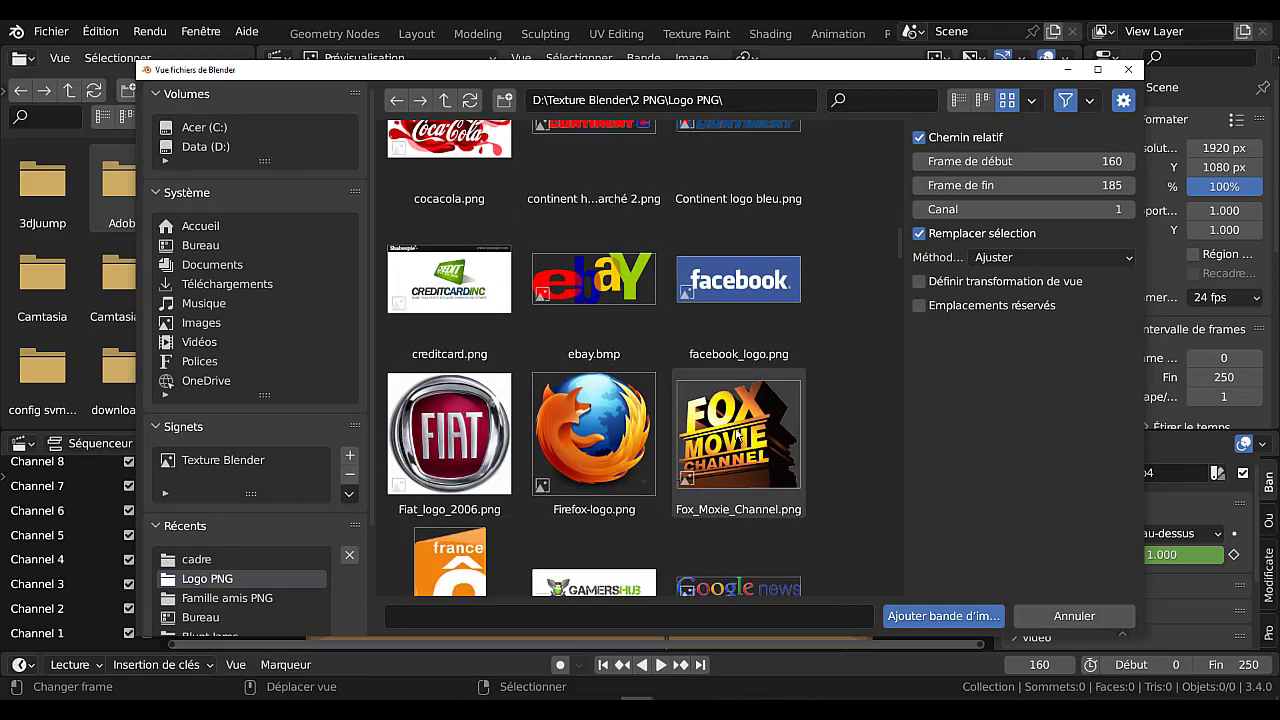
scroll(860, 430, "up", 6)
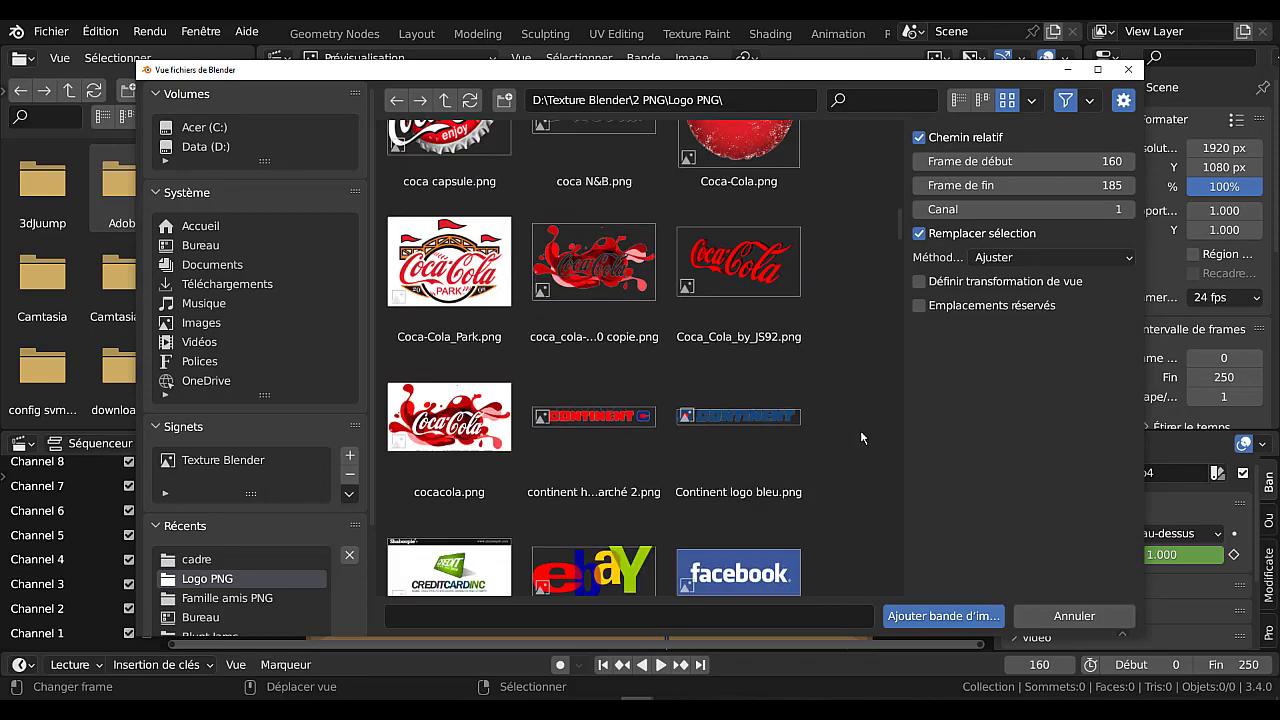
scroll(860, 430, "up", 6)
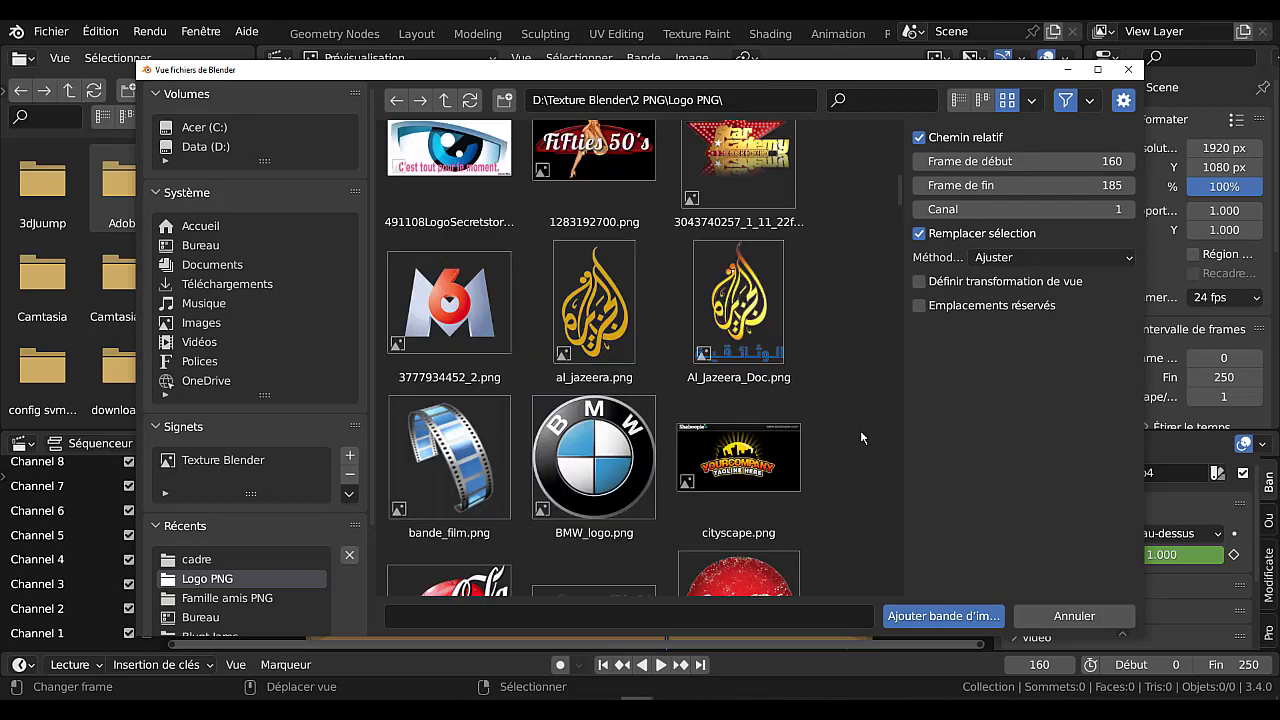
scroll(860, 437, "up", 1)
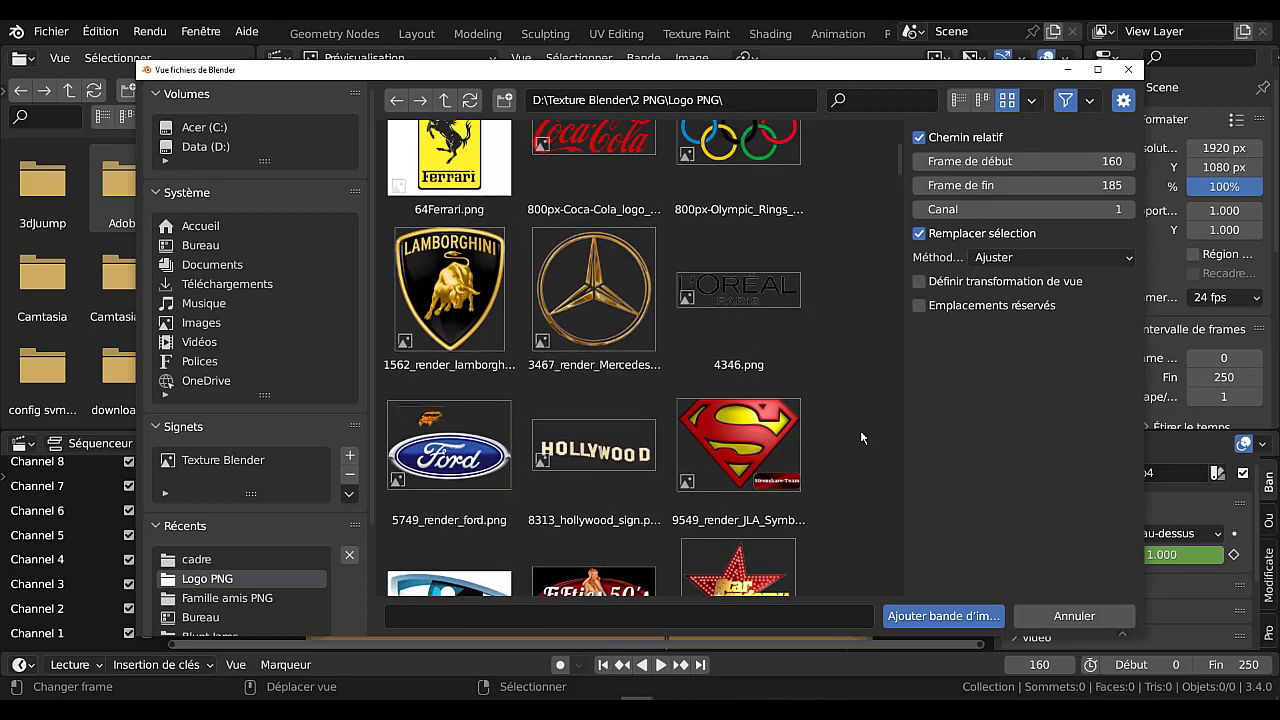
scroll(860, 437, "down", 1)
scroll(860, 437, "up", 4)
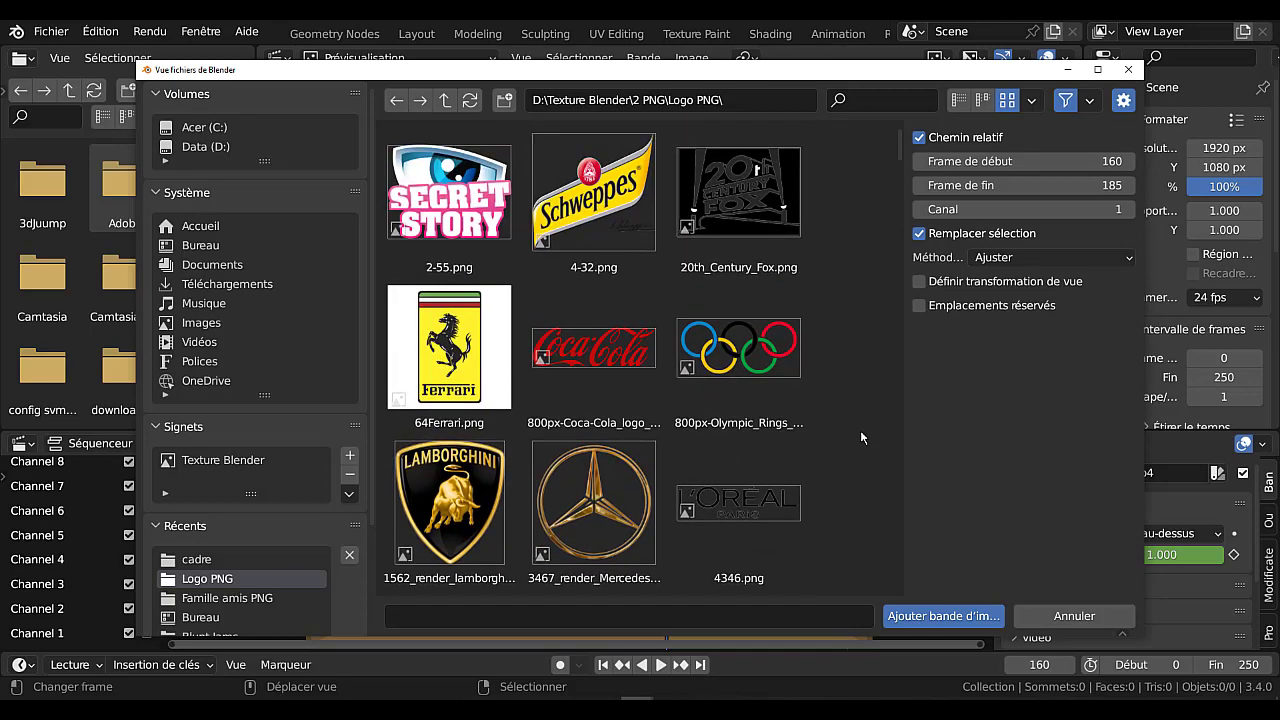
Add 800px-Olympic_Rings_svg.png as an image strip starting at frame 160.
left_click(703, 366)
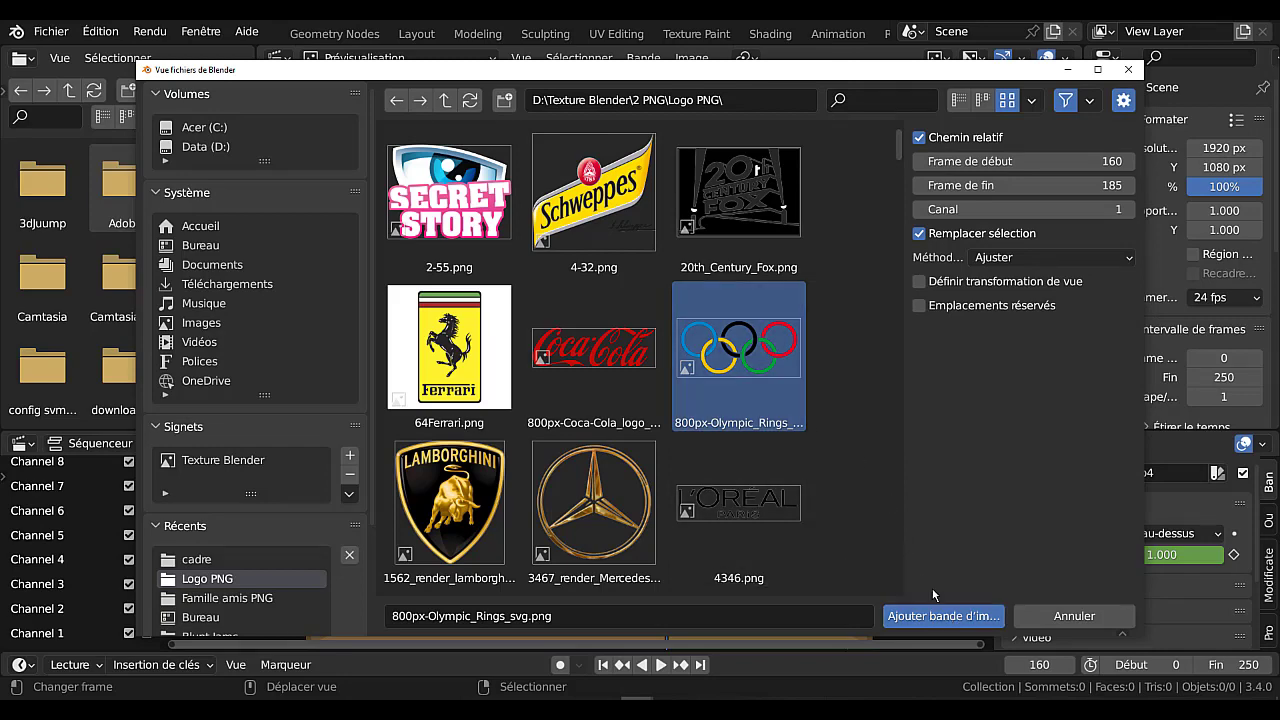
left_click(944, 618)
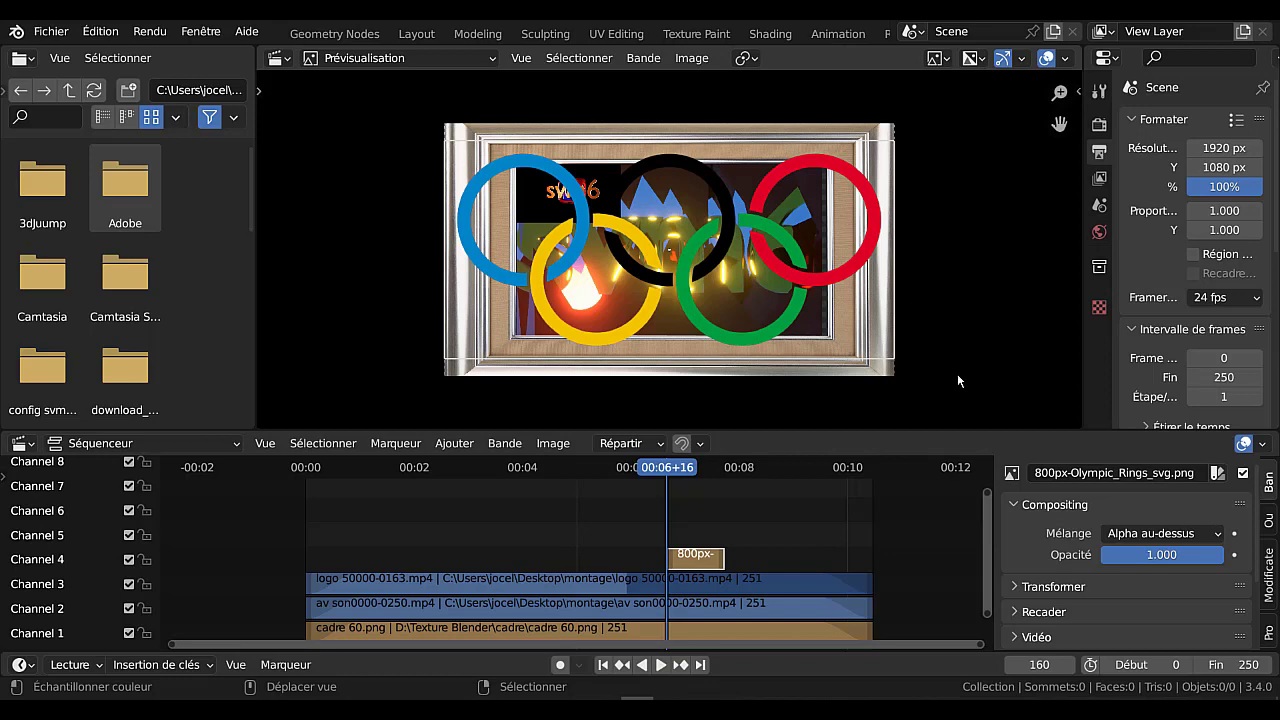
Scale the Olympic rings image to about 0.16 and place it in the lower-right corner inside the picture frame.
key("s")
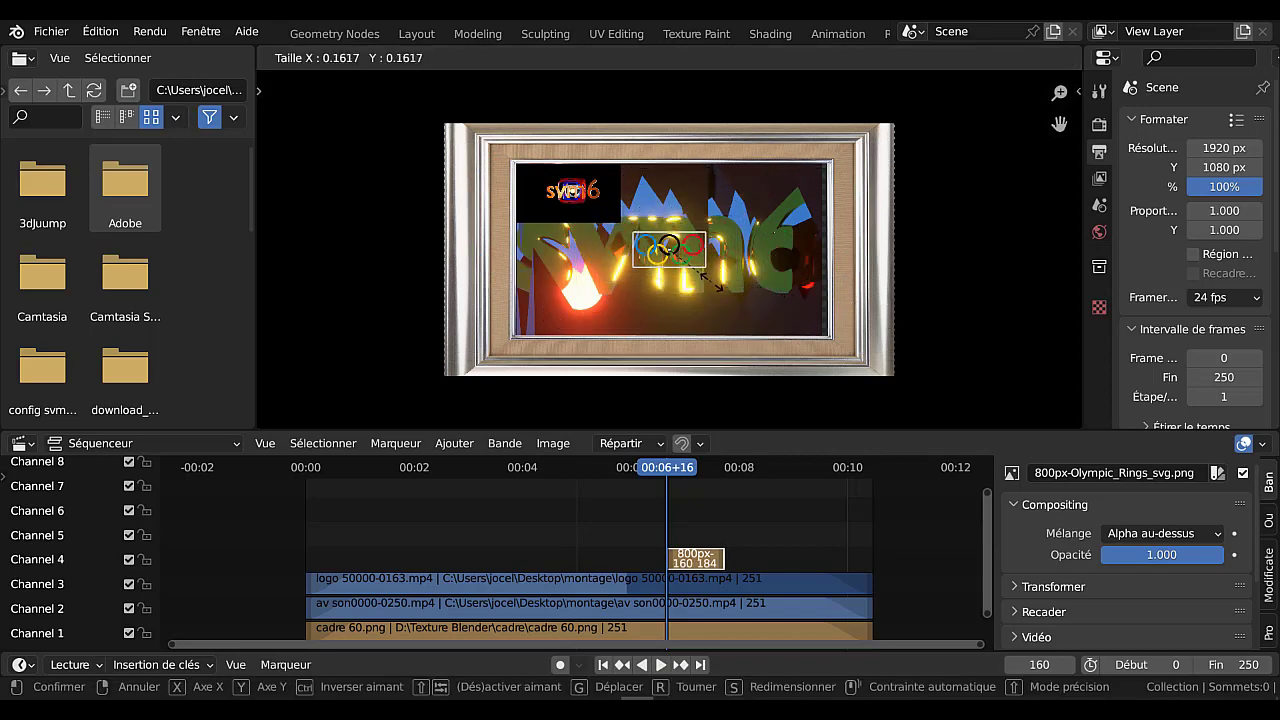
left_click(713, 288)
key("g")
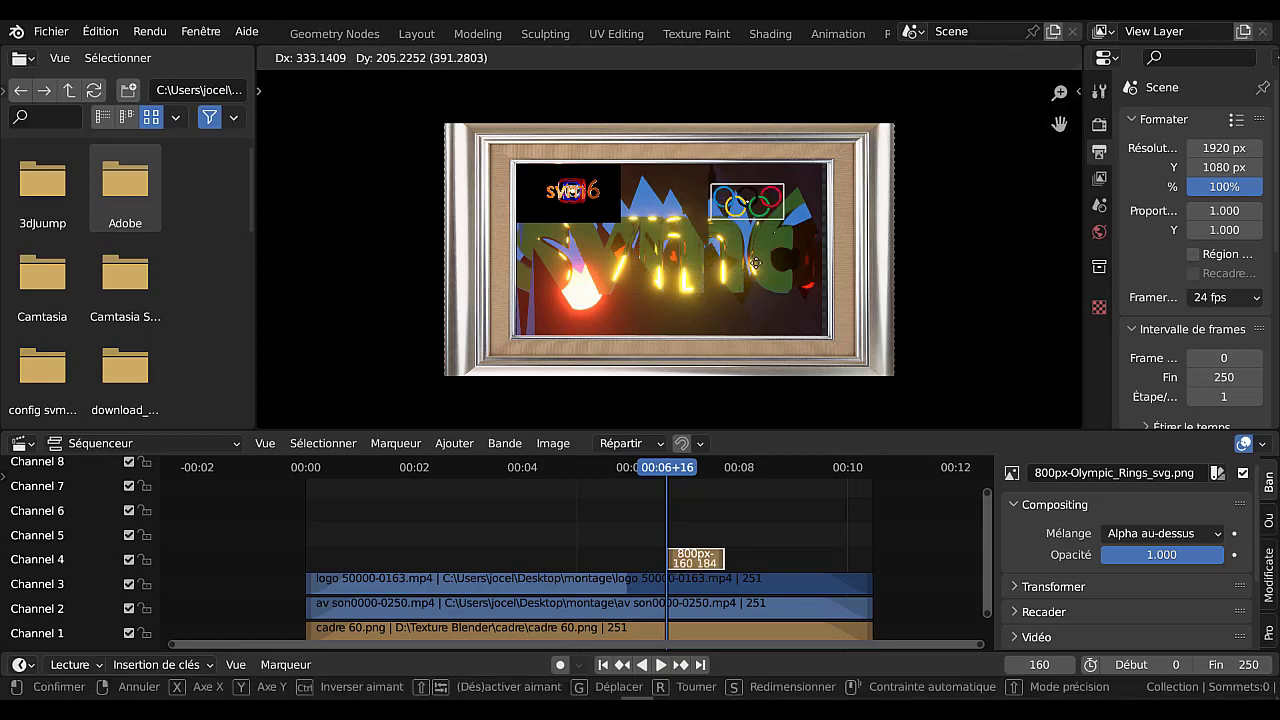
left_click(757, 388)
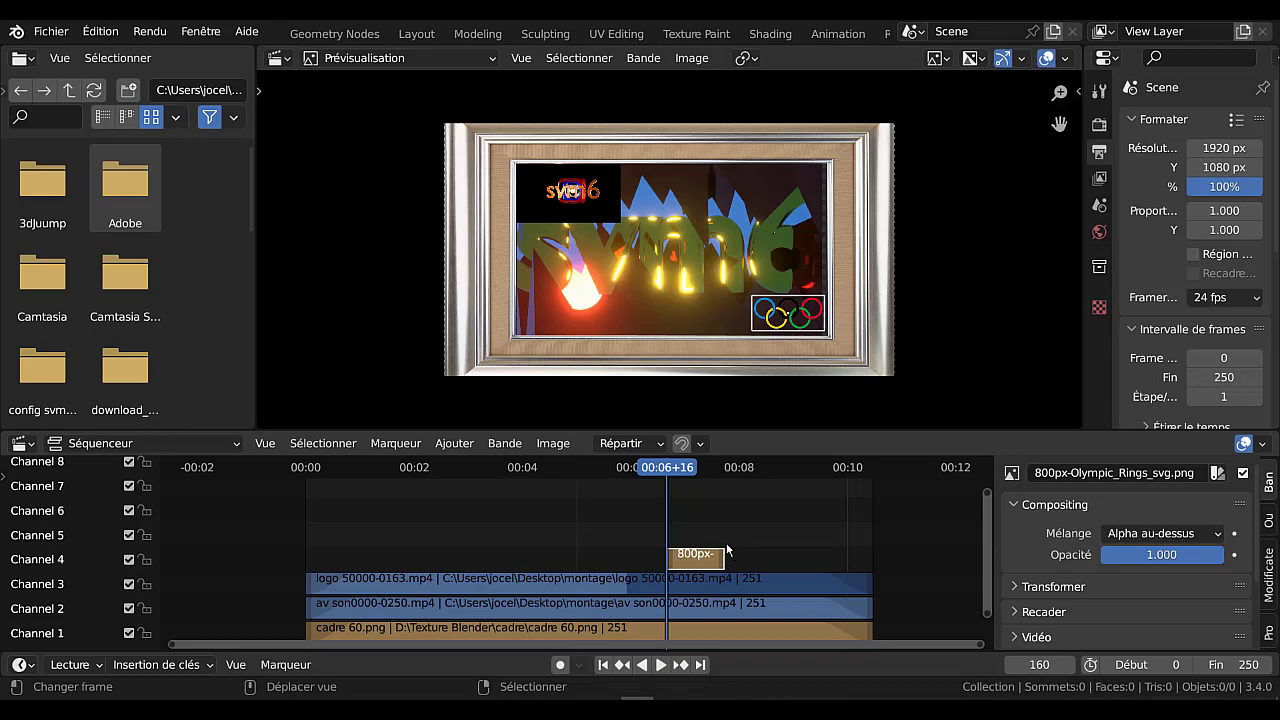
Play the montage over the Olympic rings strip to check its duration, and stop just before the strip at frame 157.
scroll(785, 552, "up", 2)
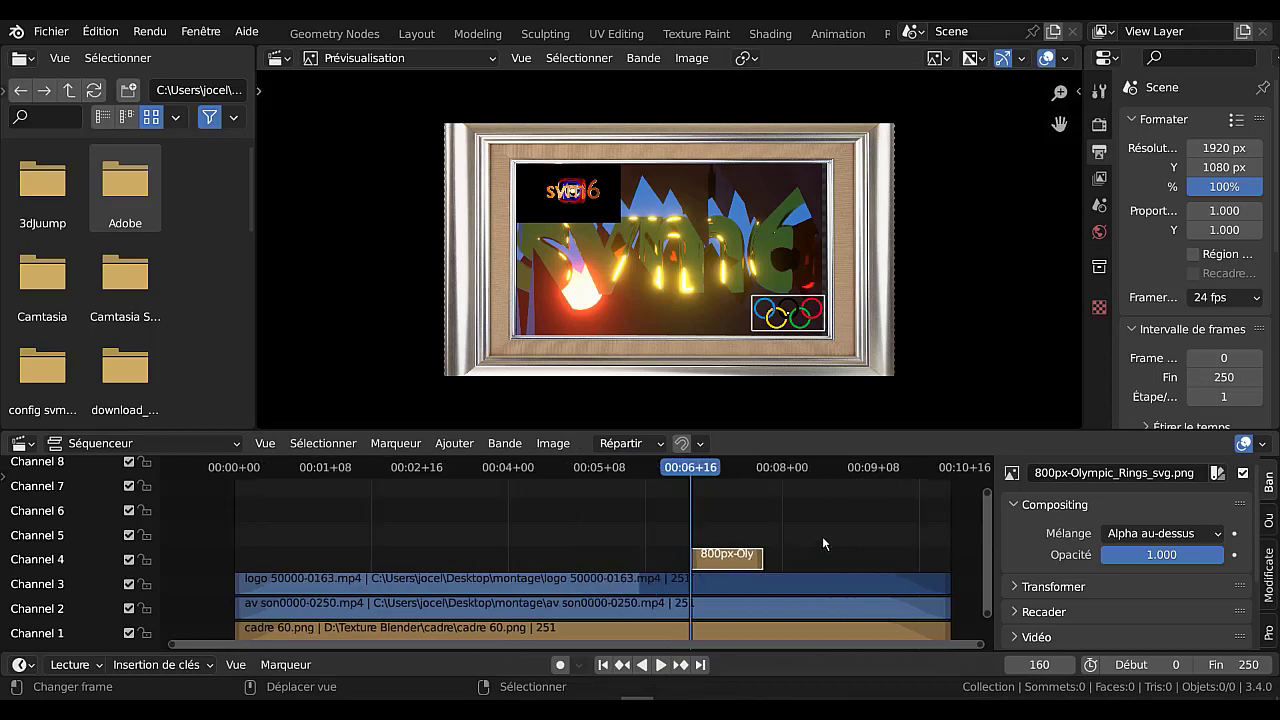
scroll(824, 543, "right", 4, "ctrl")
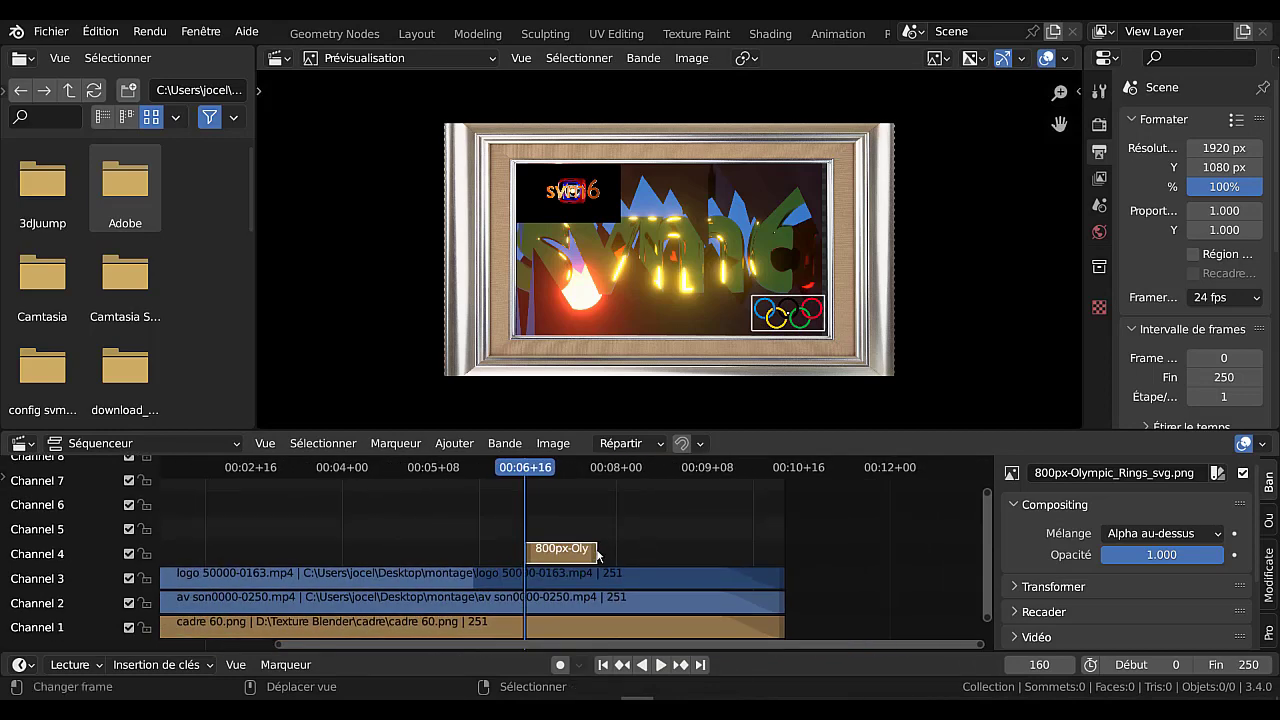
key("space")
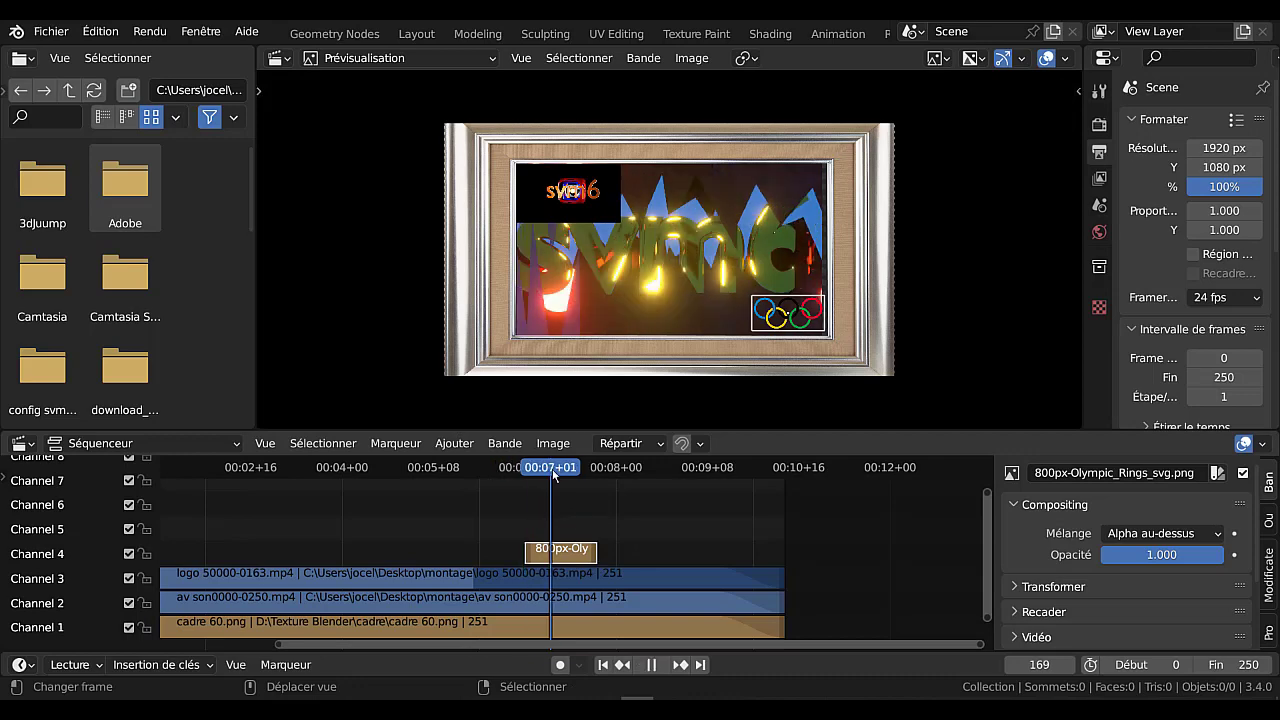
left_click_drag(598, 475, 513, 501)
key("space")
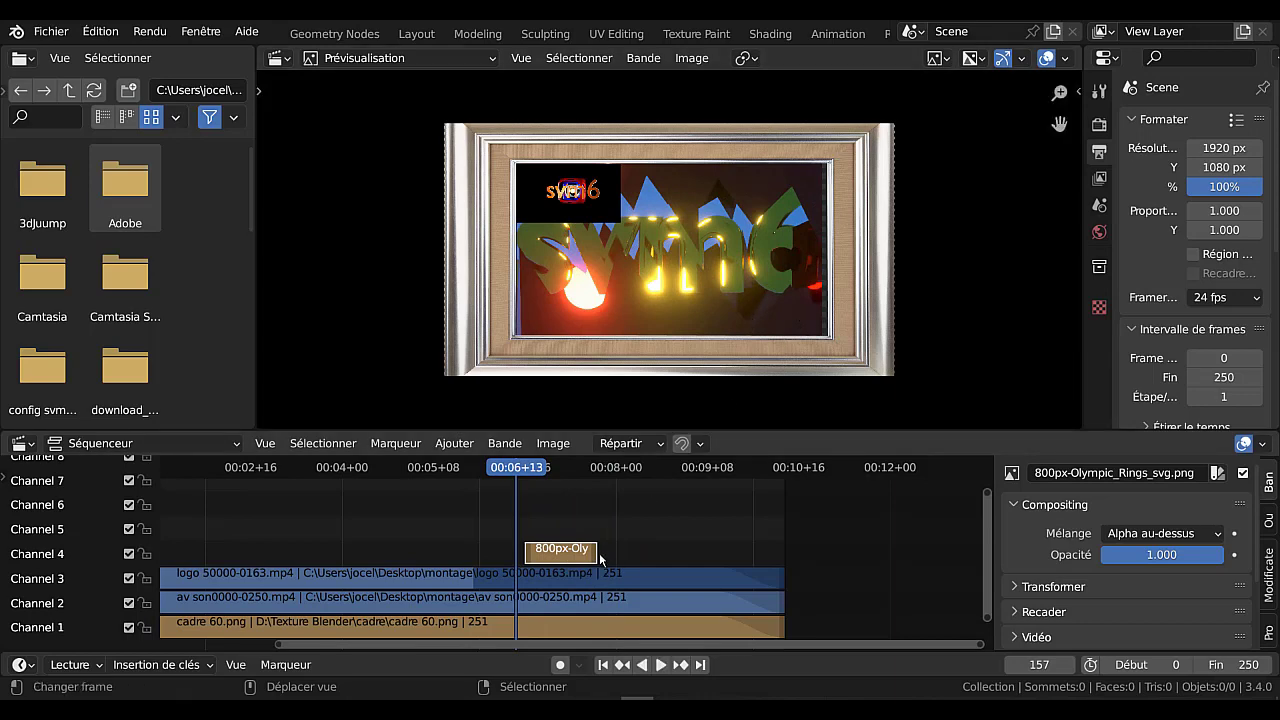
Extend the end of the Olympic rings strip to frame 231 and play the montage across its start.
left_click_drag(597, 556, 729, 556)
key("space")
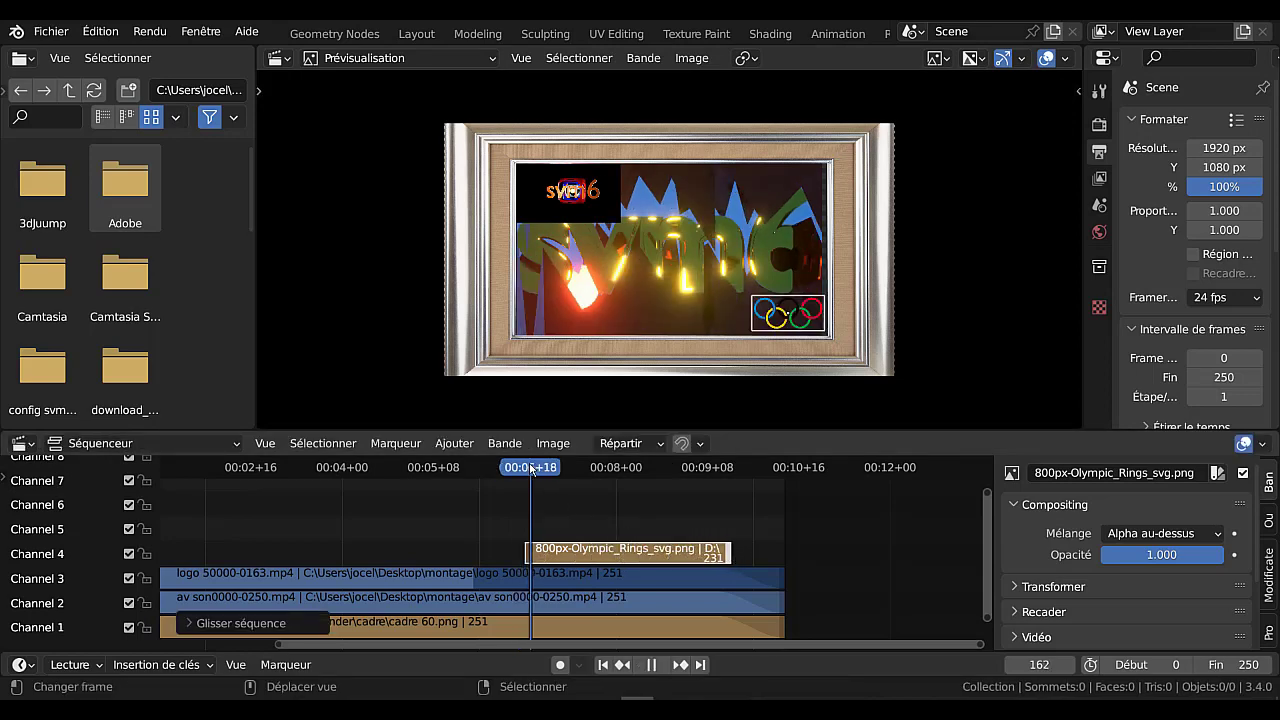
Stop playback just before the Olympic rings strip at frame 157 and add a fade to that strip.
left_click_drag(531, 470, 744, 491)
left_click(515, 492)
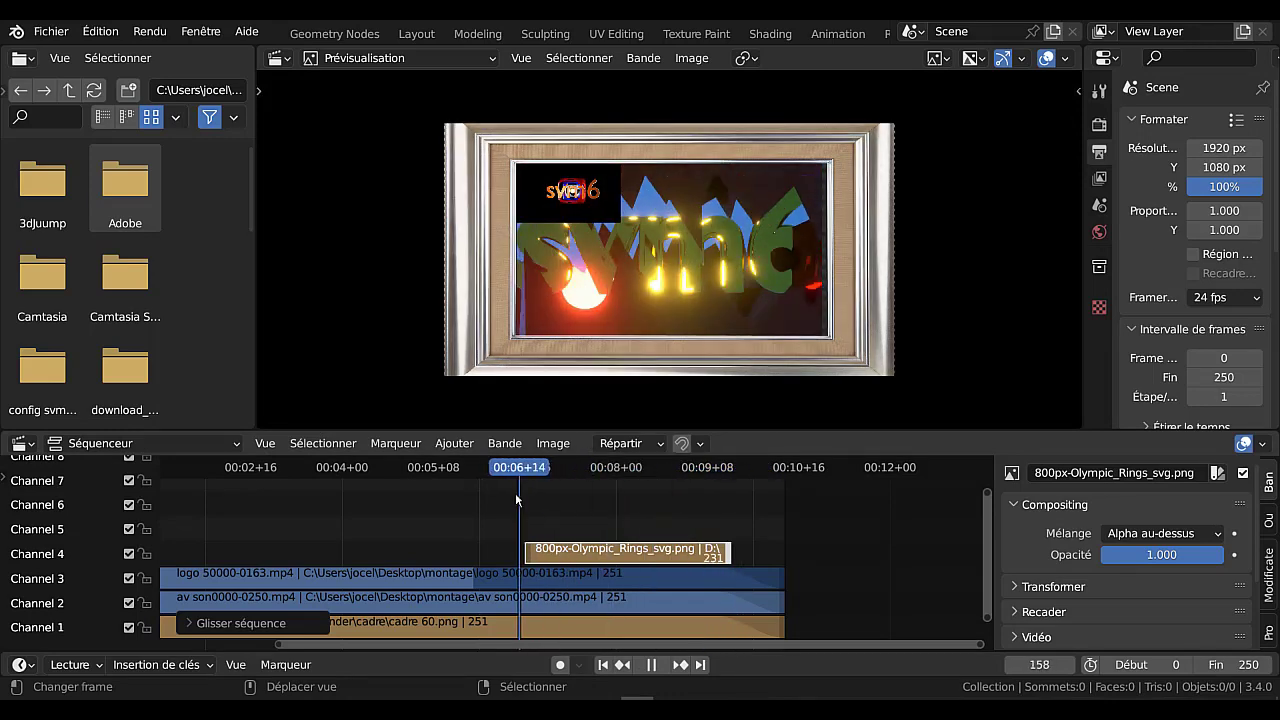
key("space")
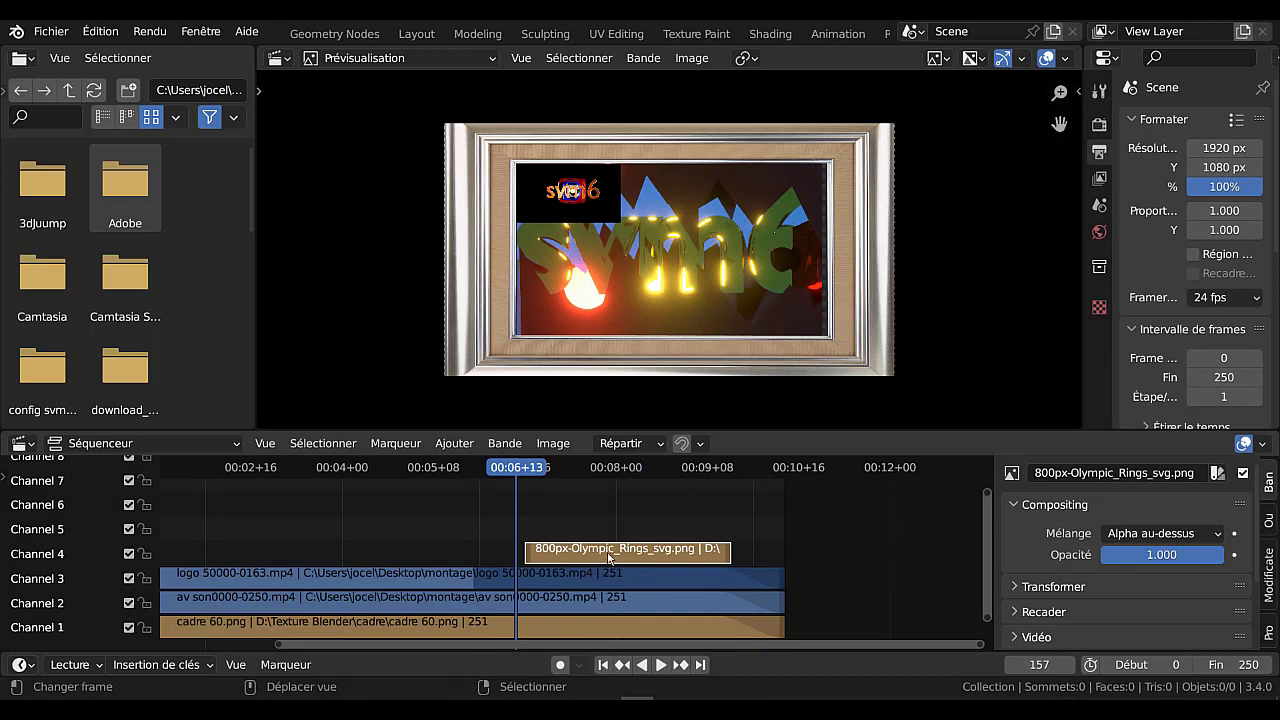
left_click(450, 444)
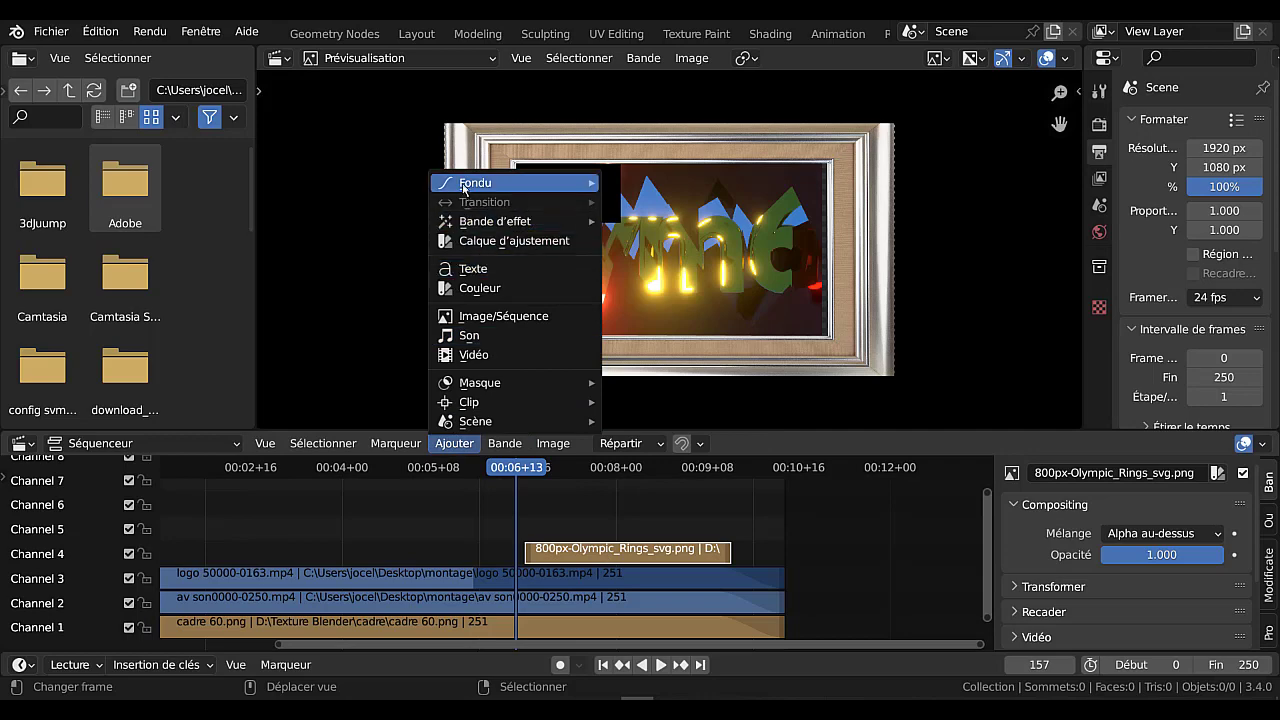
mouse_move(463, 185)
left_click(665, 182)
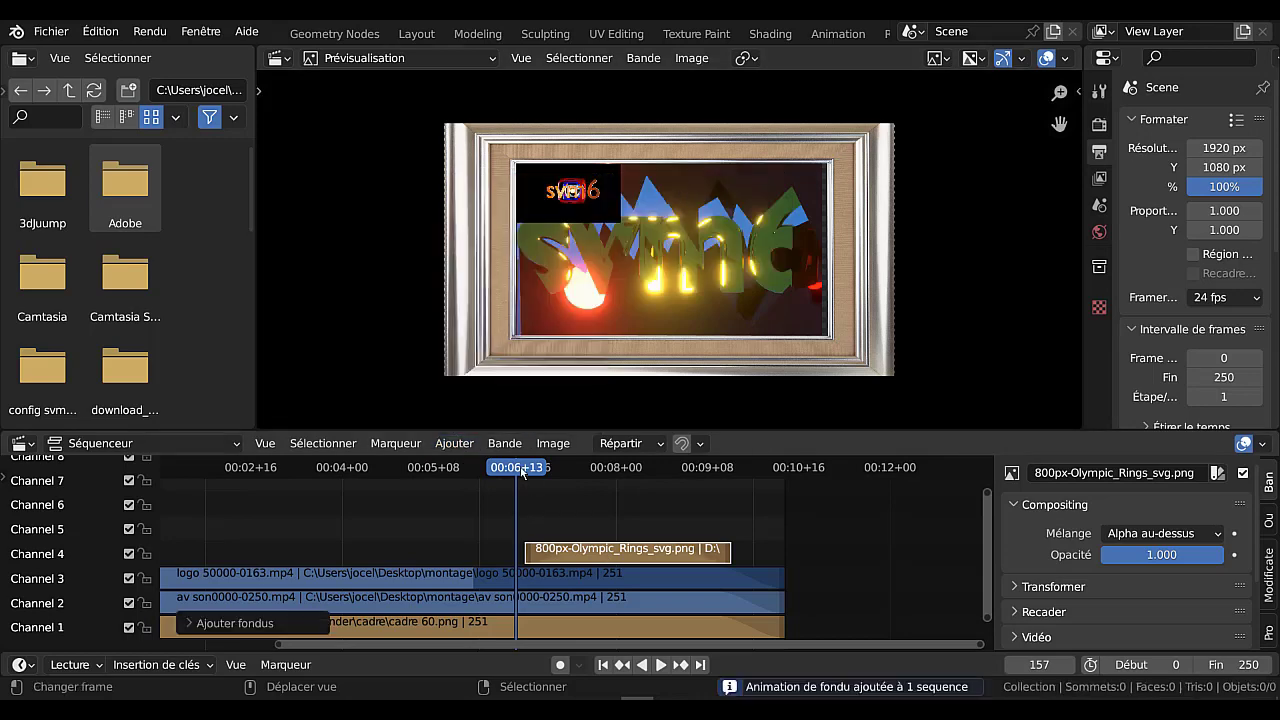
Play the montage through the Olympic rings strip to check its fade, stopping at frame 173.
key("space")
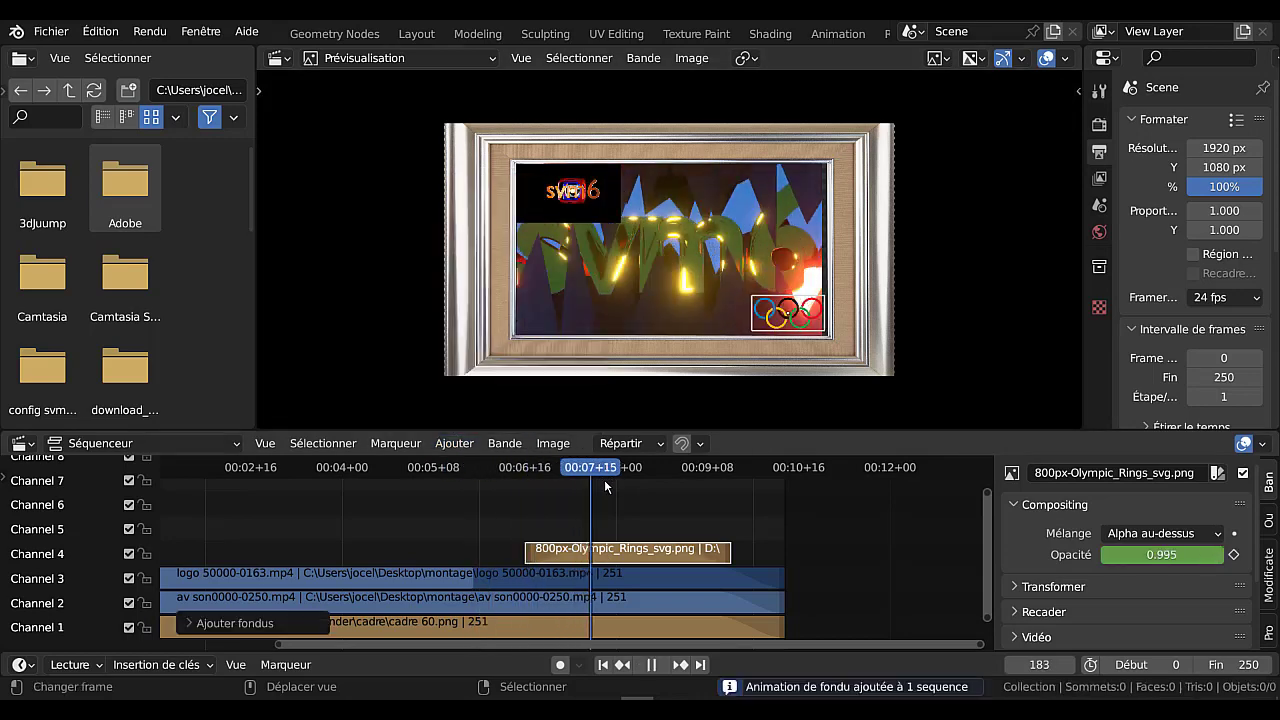
key("Escape")
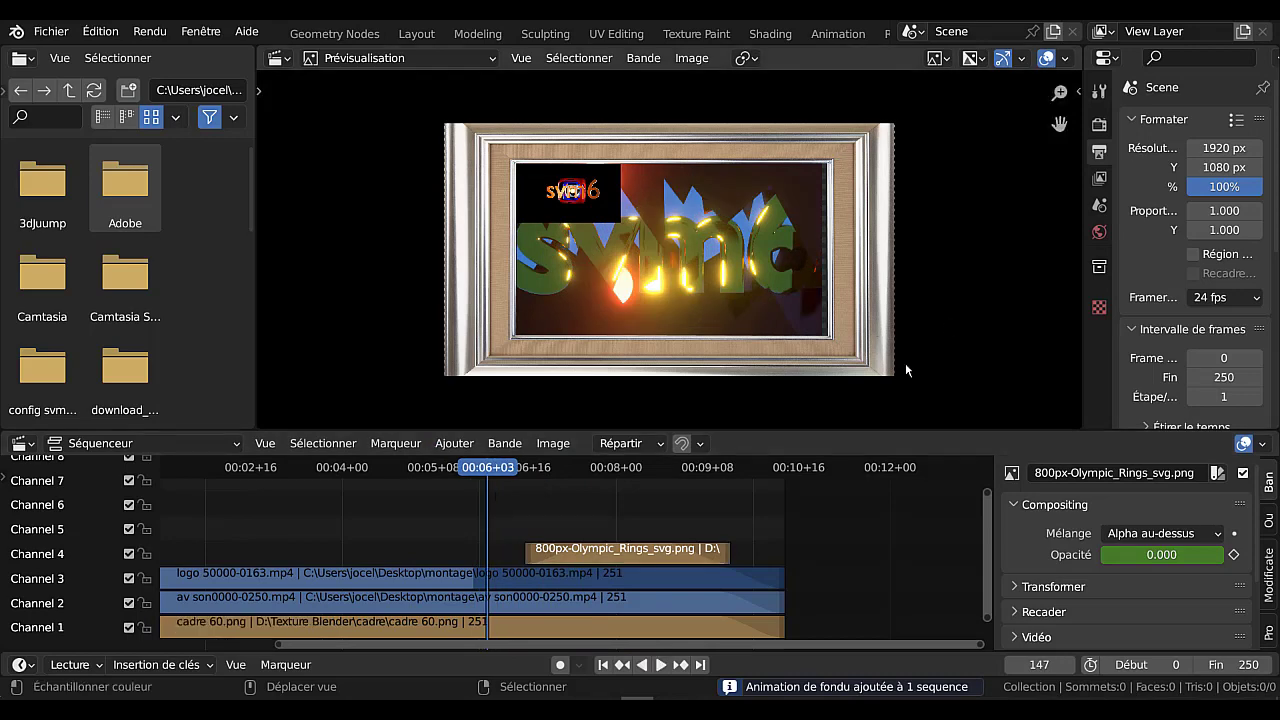
key("shift+Left")
key("space")
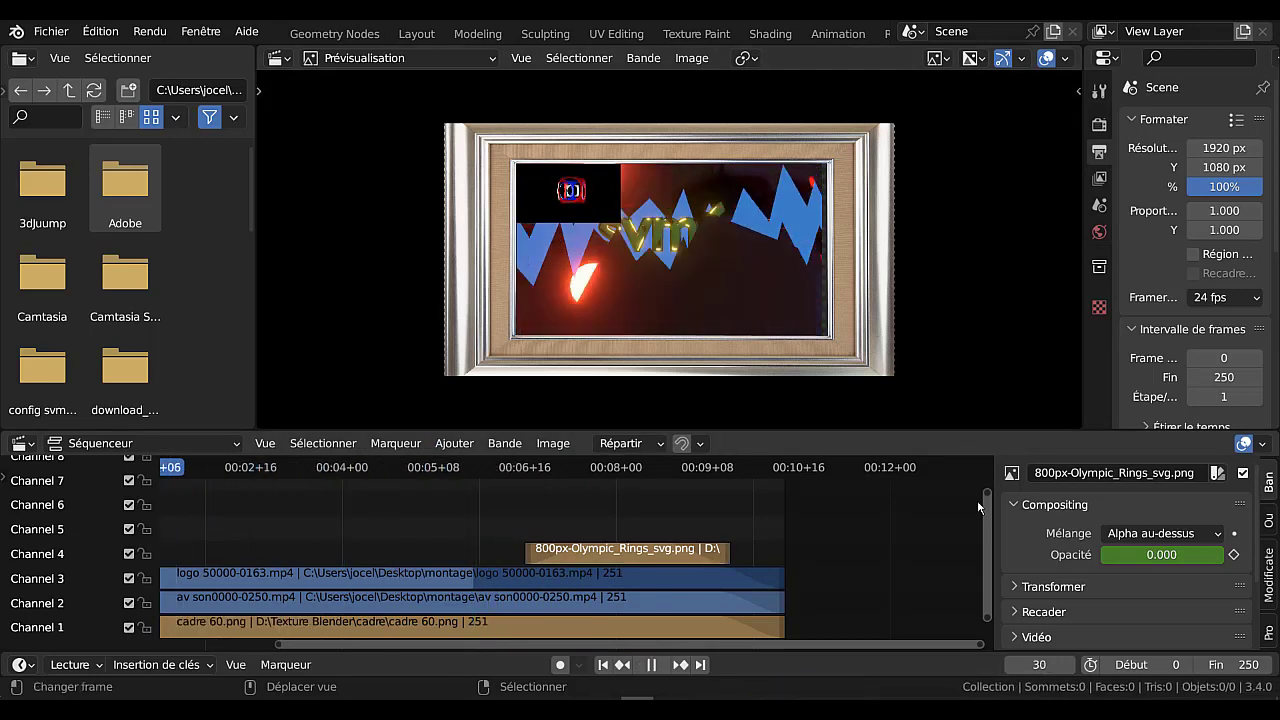
key("Escape")
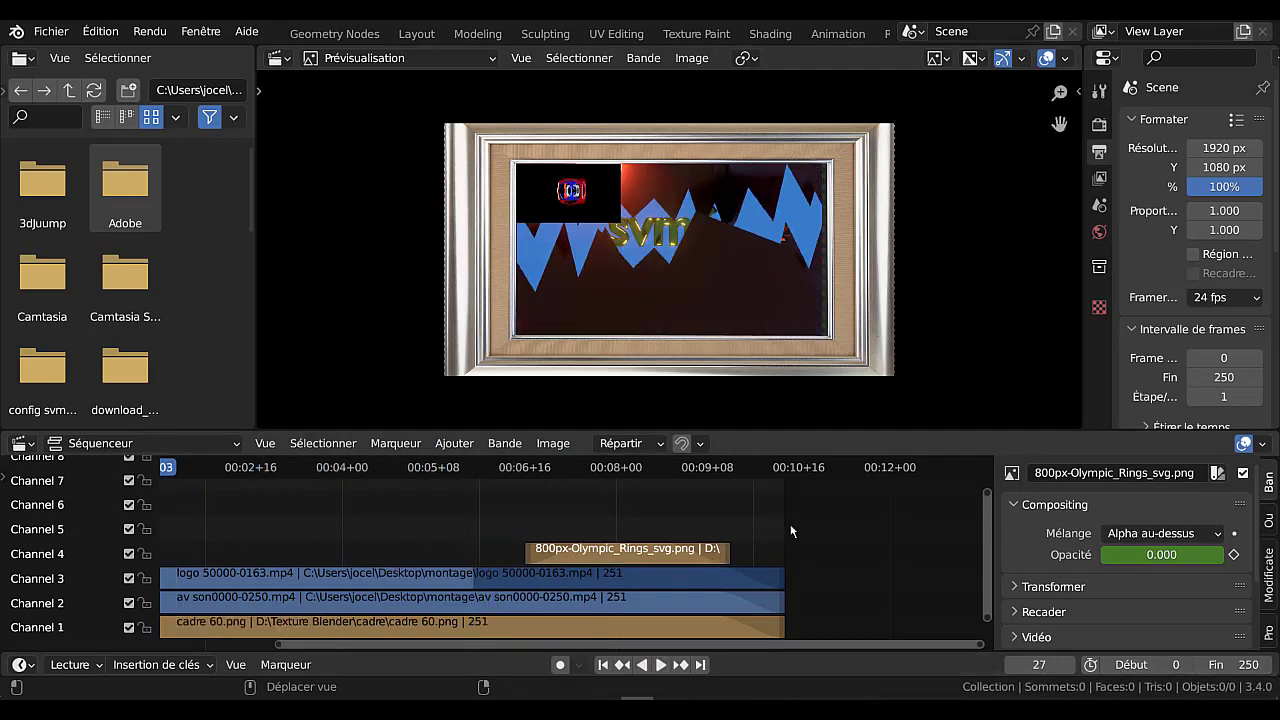
left_click(660, 665)
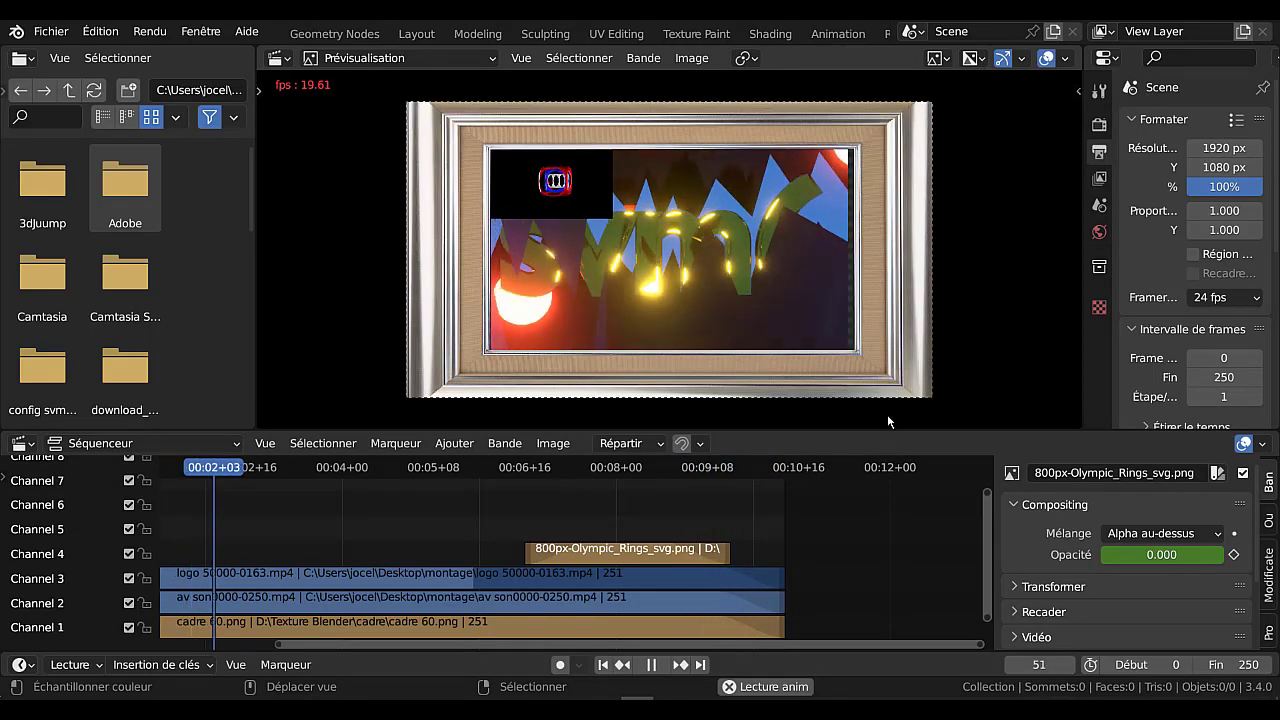
mouse_move(888, 432)
left_mouse_down()
mouse_move(890, 354)
mouse_move(891, 431)
left_mouse_up()
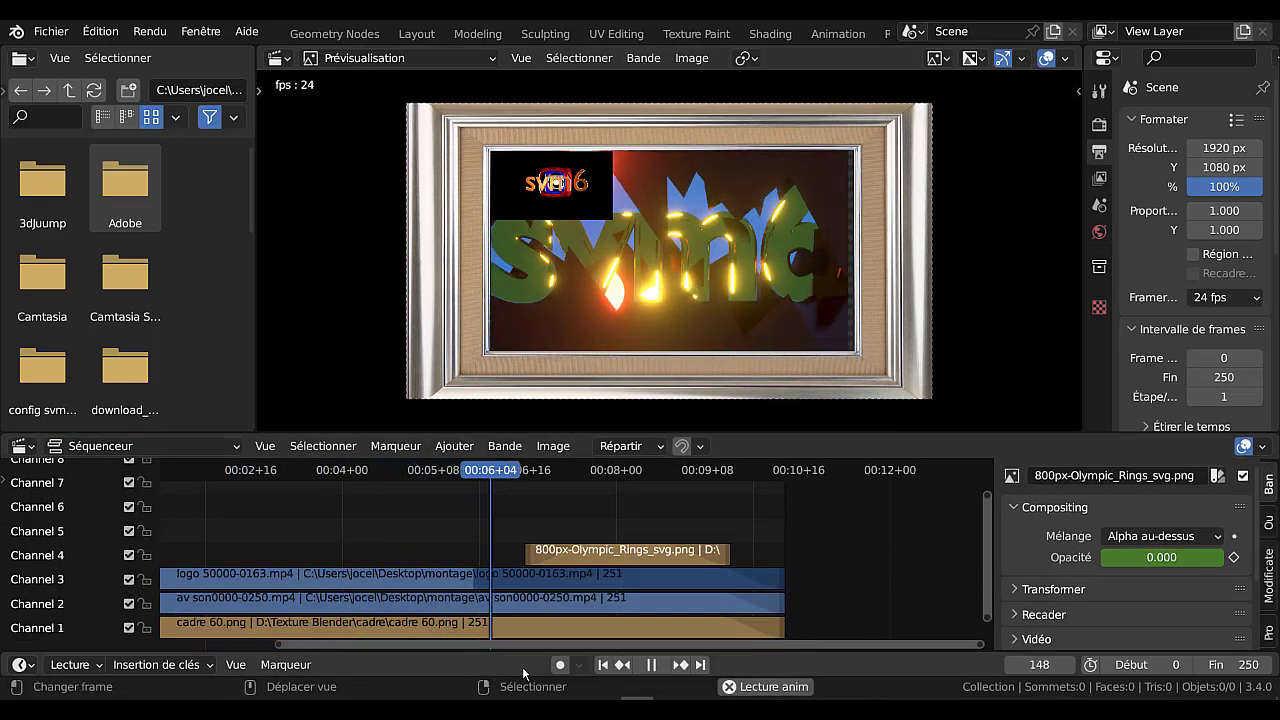
key("space")
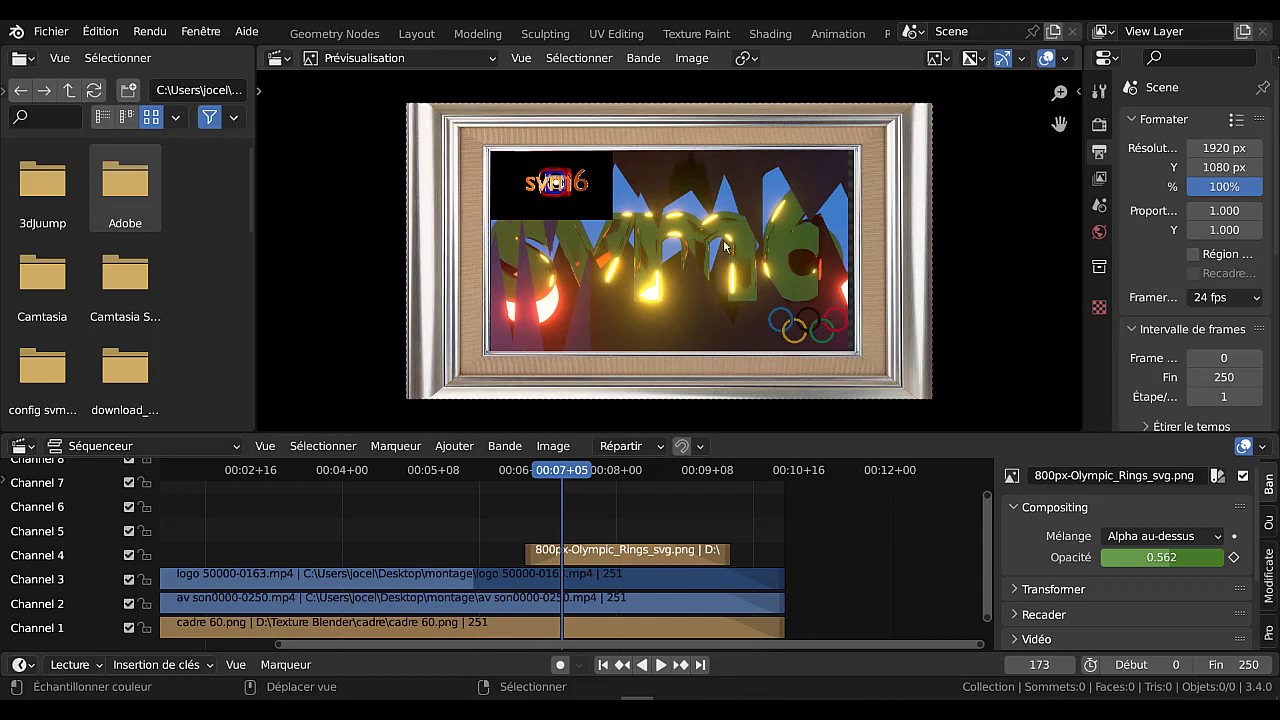
Move the logo 50000-0163.mp4 clip from the picture's upper-left corner to its centre.
left_click(565, 183)
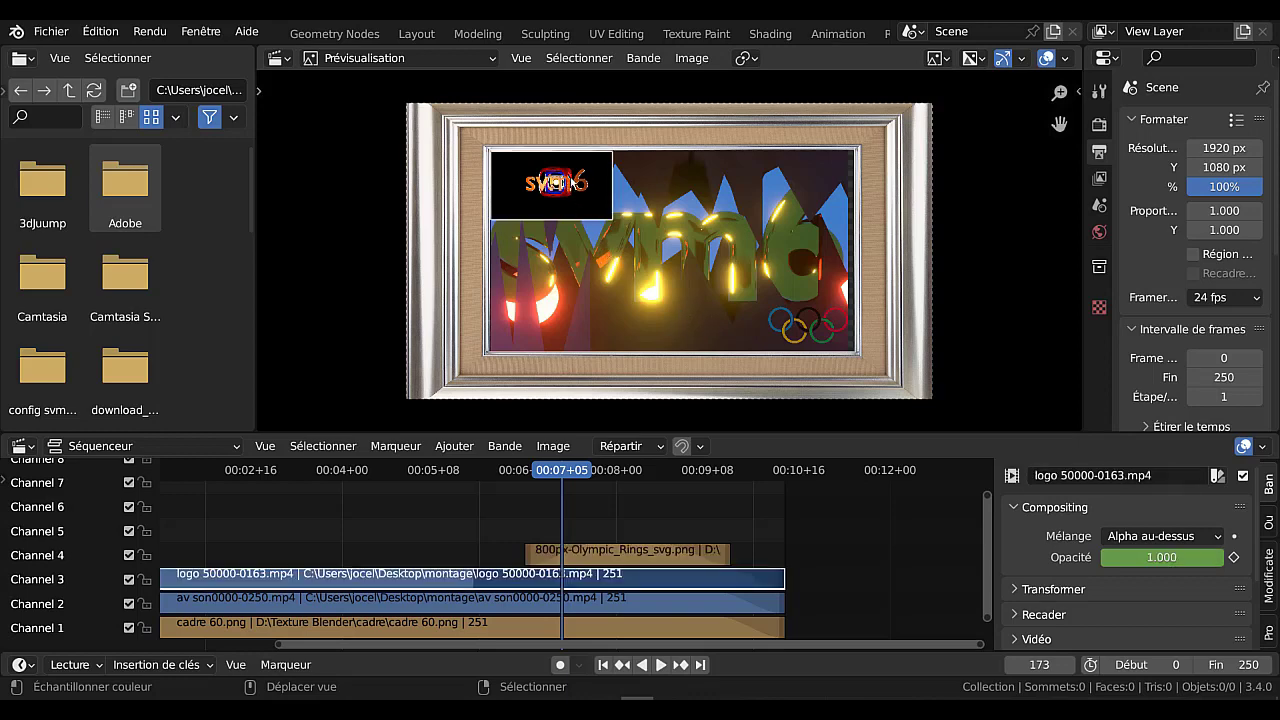
key("g")
left_click(679, 265)
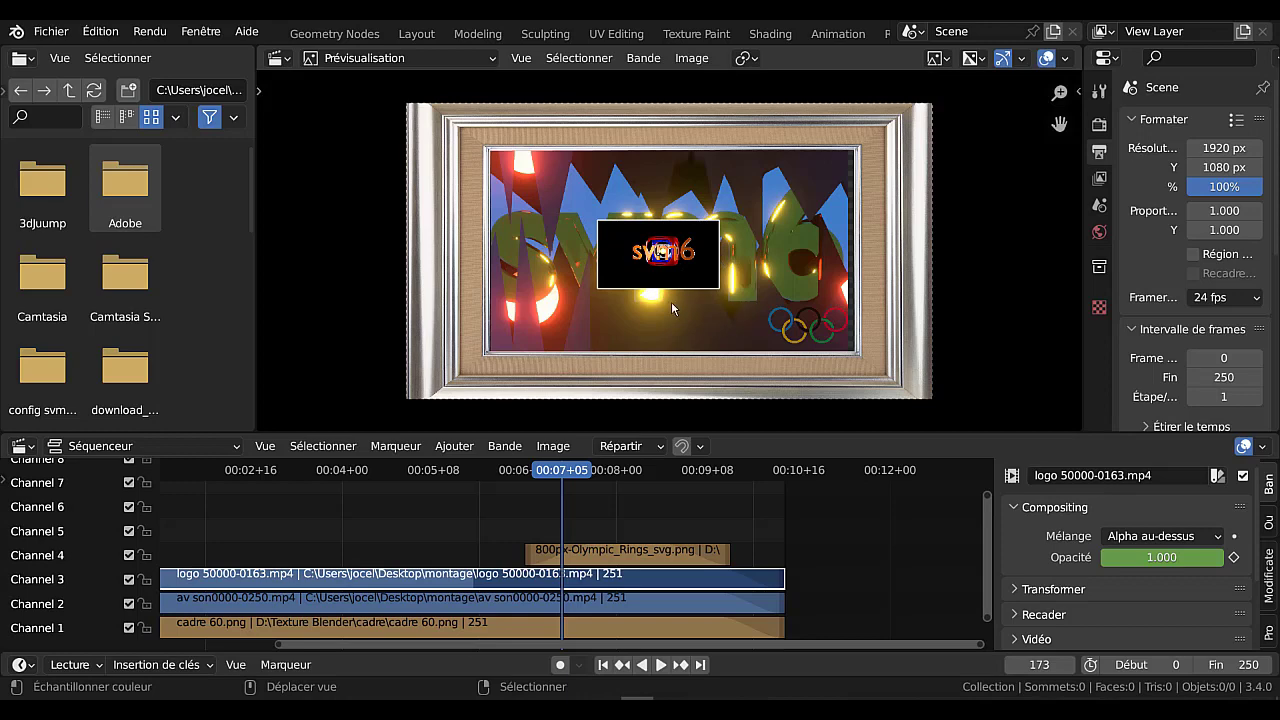
Try scaling the logo clip uniformly and along a single axis.
key("s")
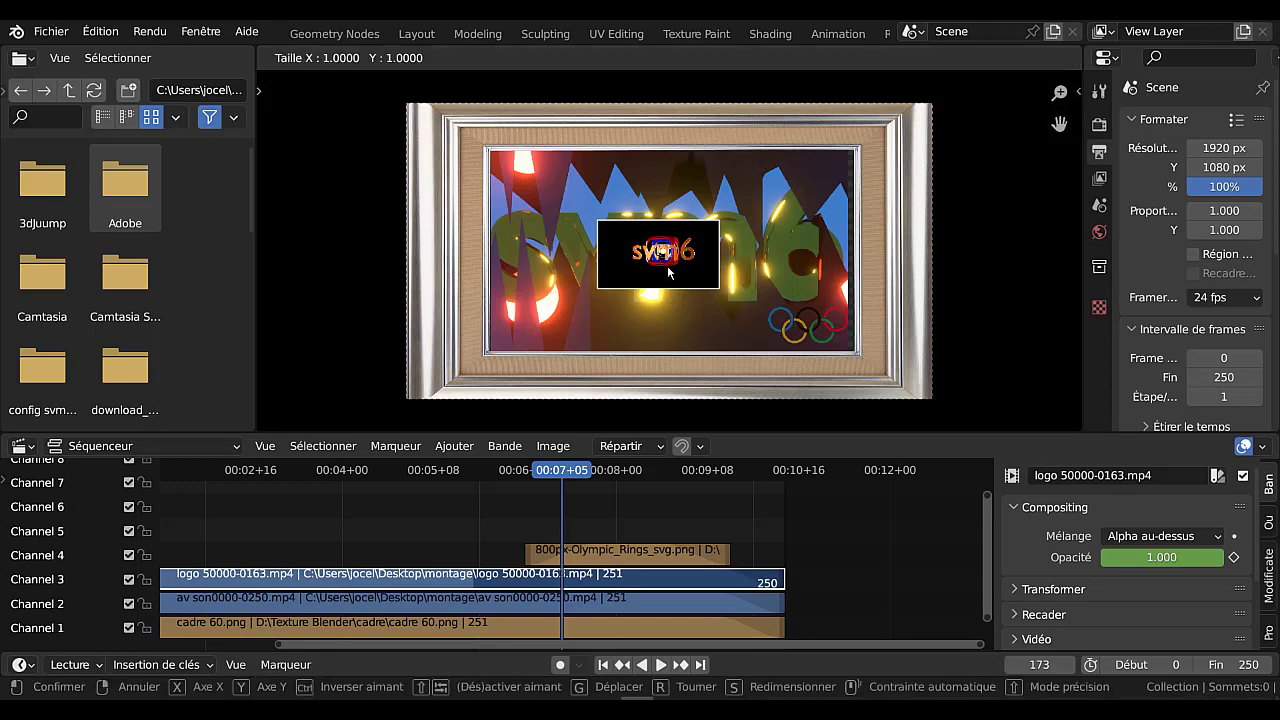
key("x")
key("Escape")
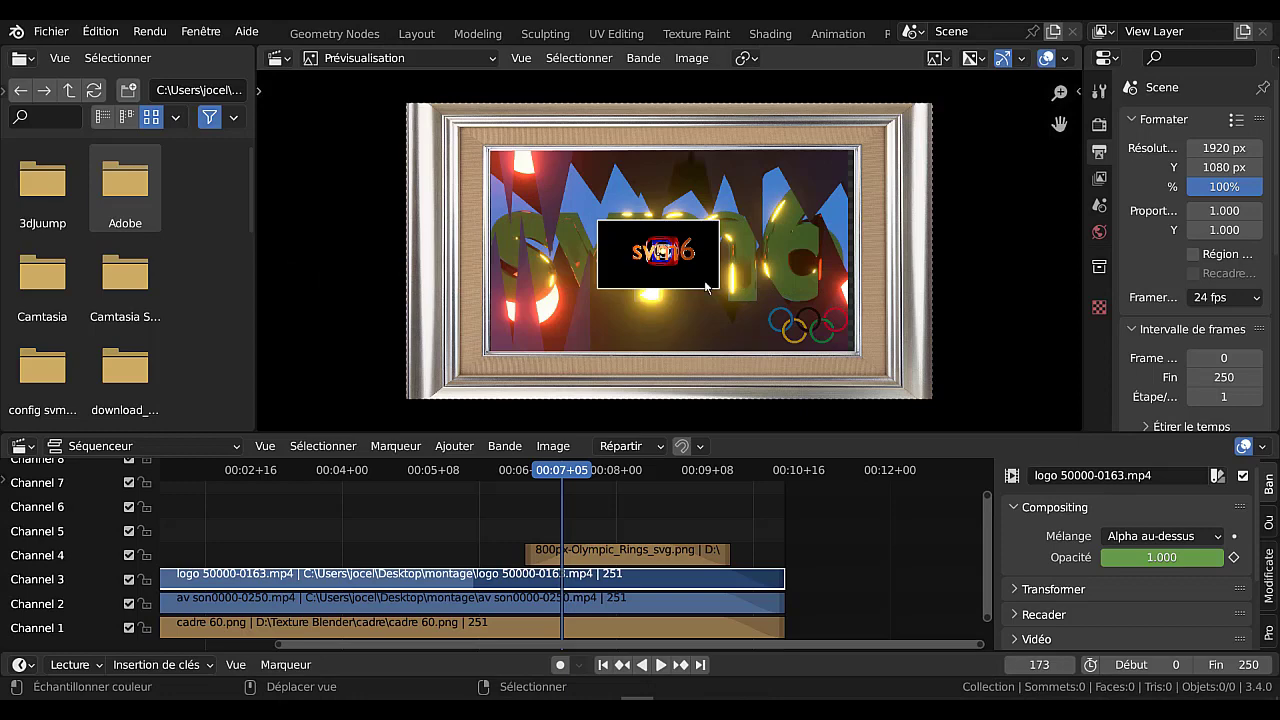
key("s")
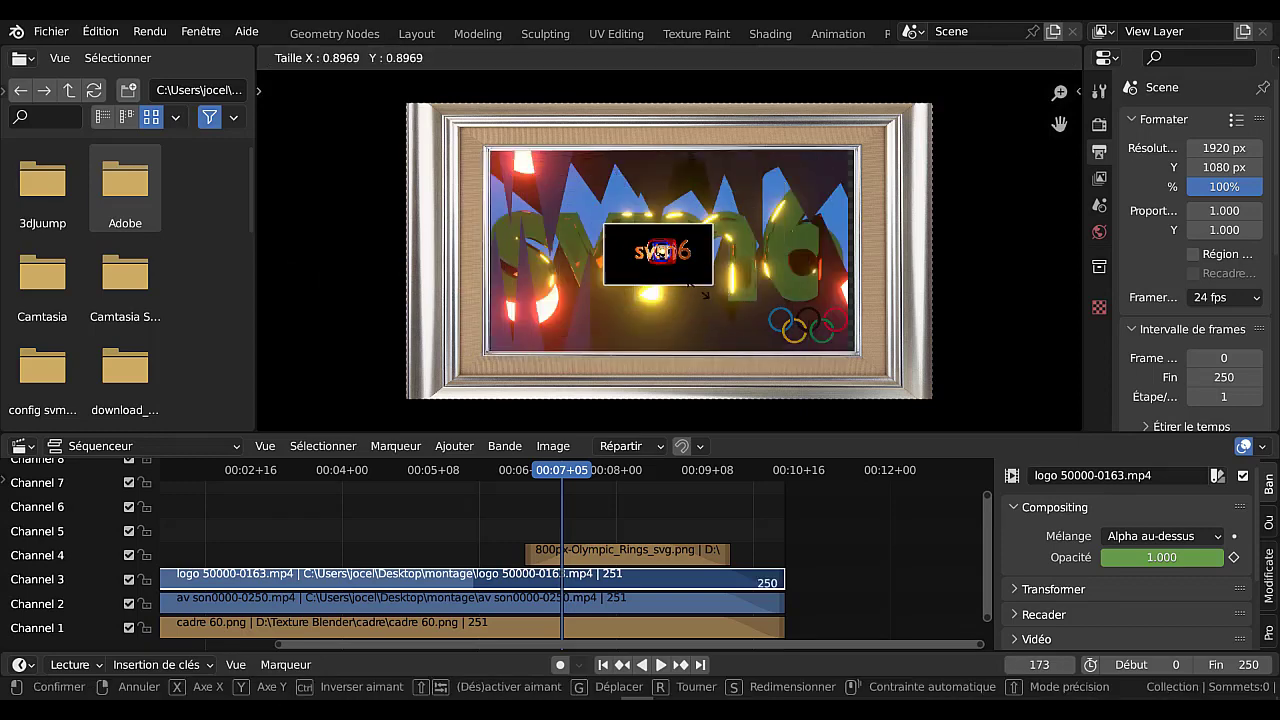
right_click(694, 297)
key("s")
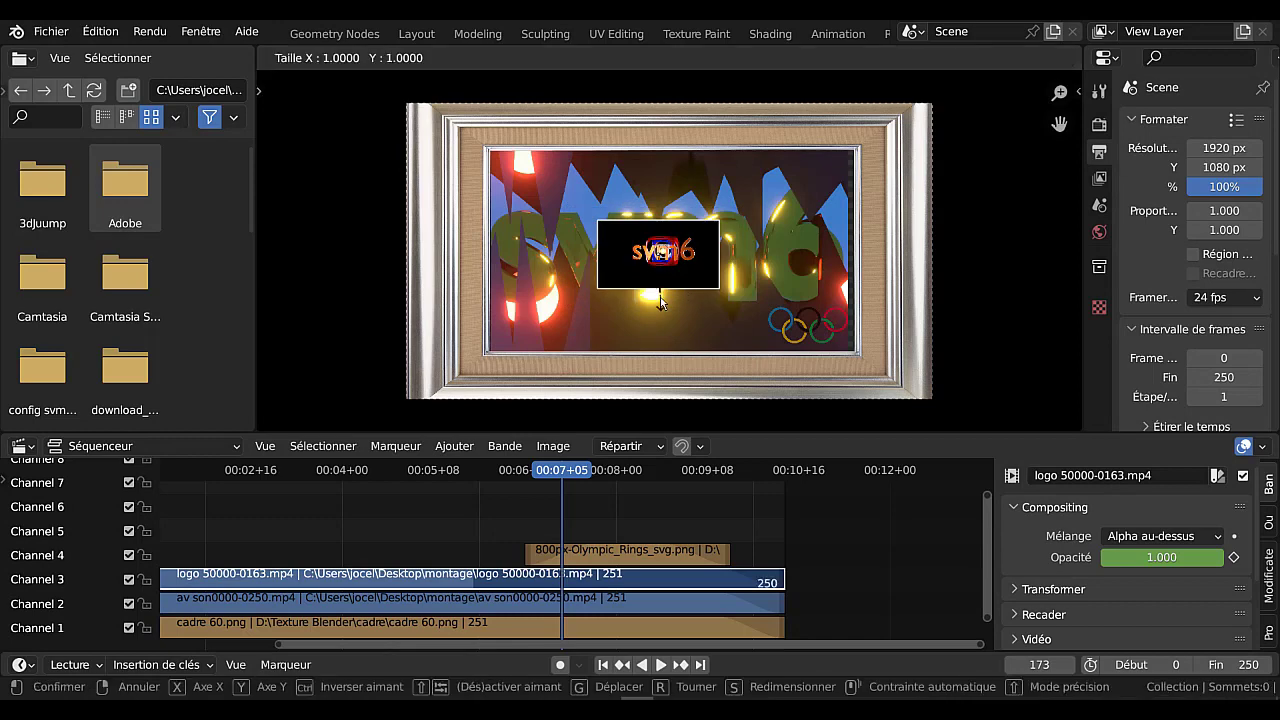
key("y")
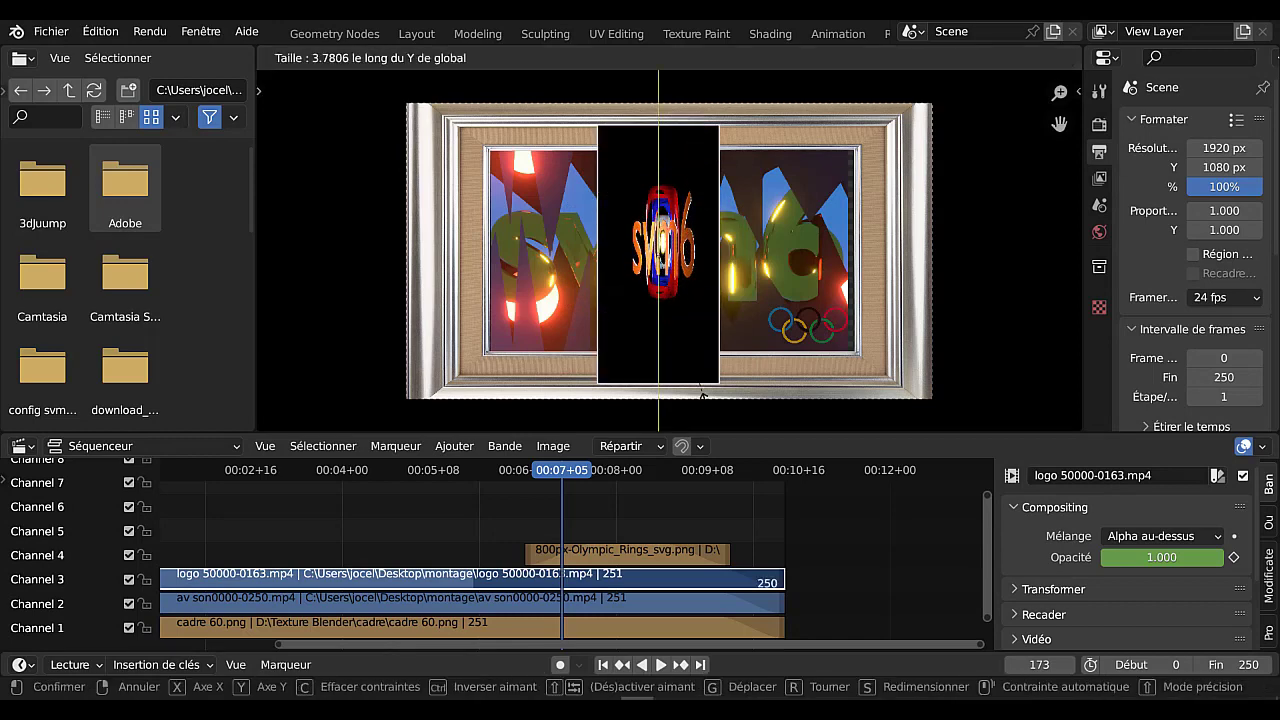
right_click(693, 284)
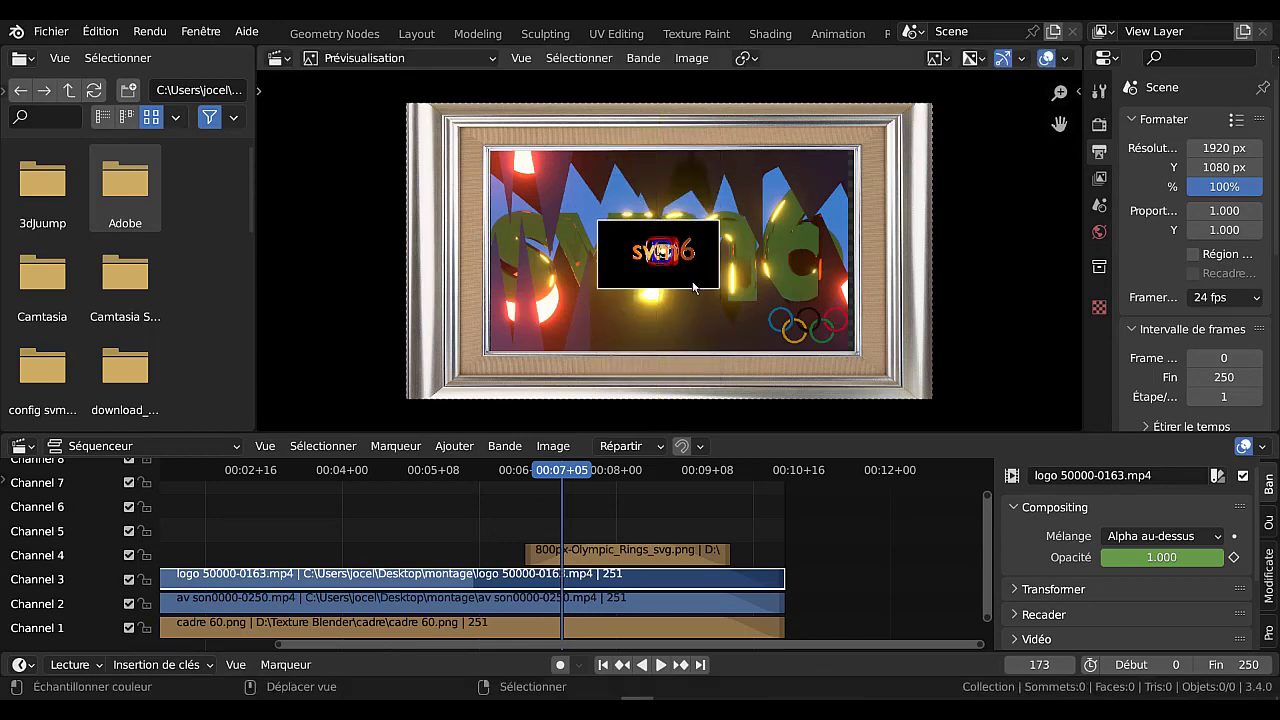
Move the logo clip into the upper-left corner of the picture, slightly inset from the frame's inner edge.
key("g")
left_click(808, 293)
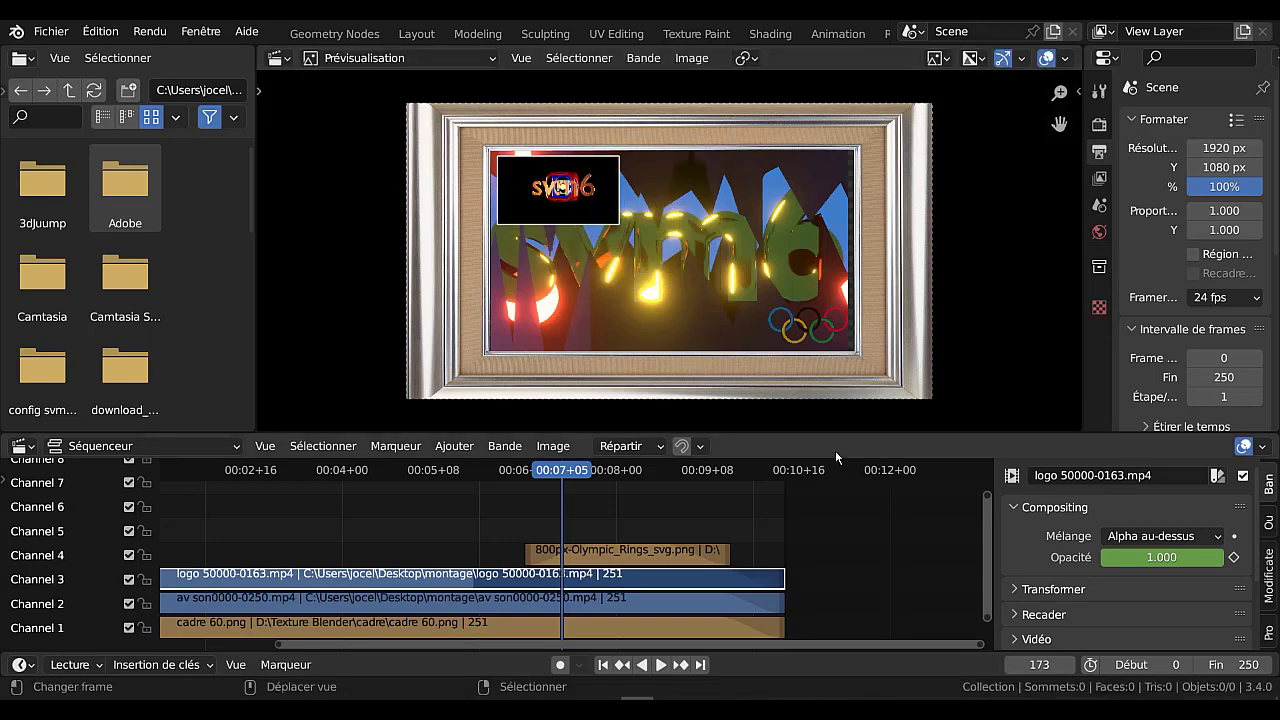
Resize the editor areas to widen the preview, narrow the scene properties and keep all strip channels in view.
mouse_move(830, 434)
left_mouse_down()
mouse_move(830, 383)
mouse_move(830, 423)
left_mouse_up()
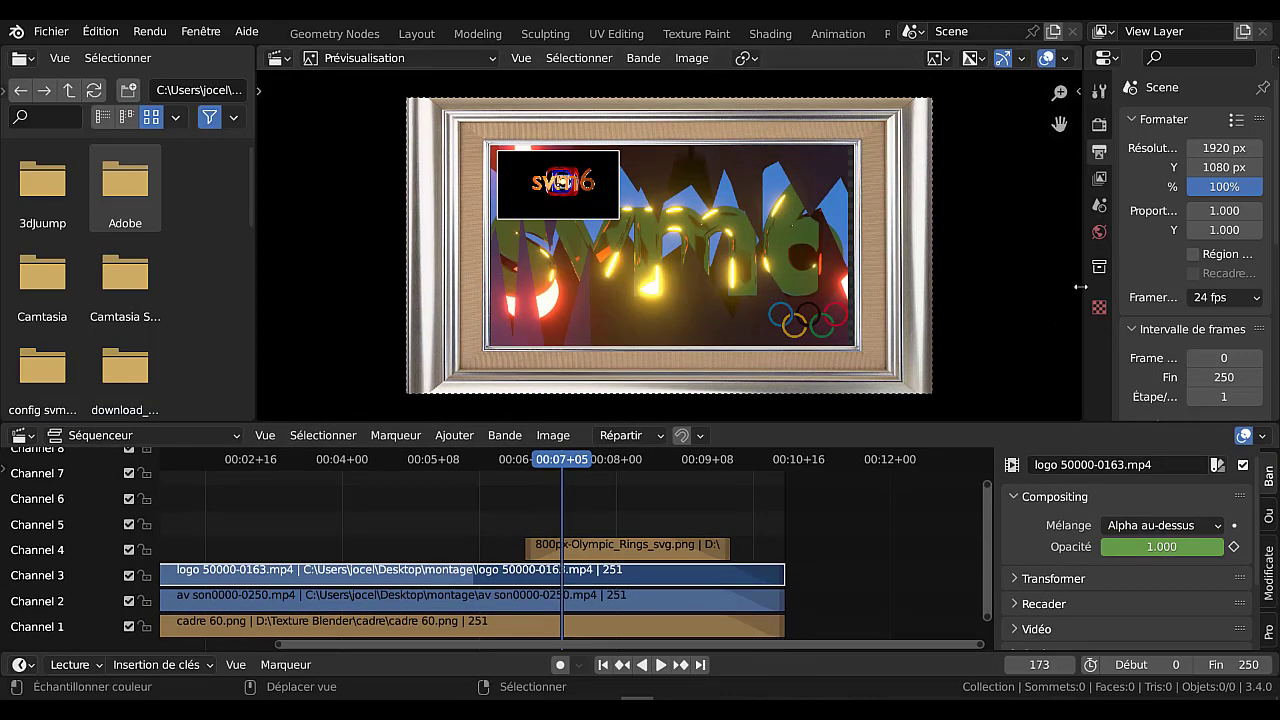
left_click_drag(1080, 287, 1094, 287)
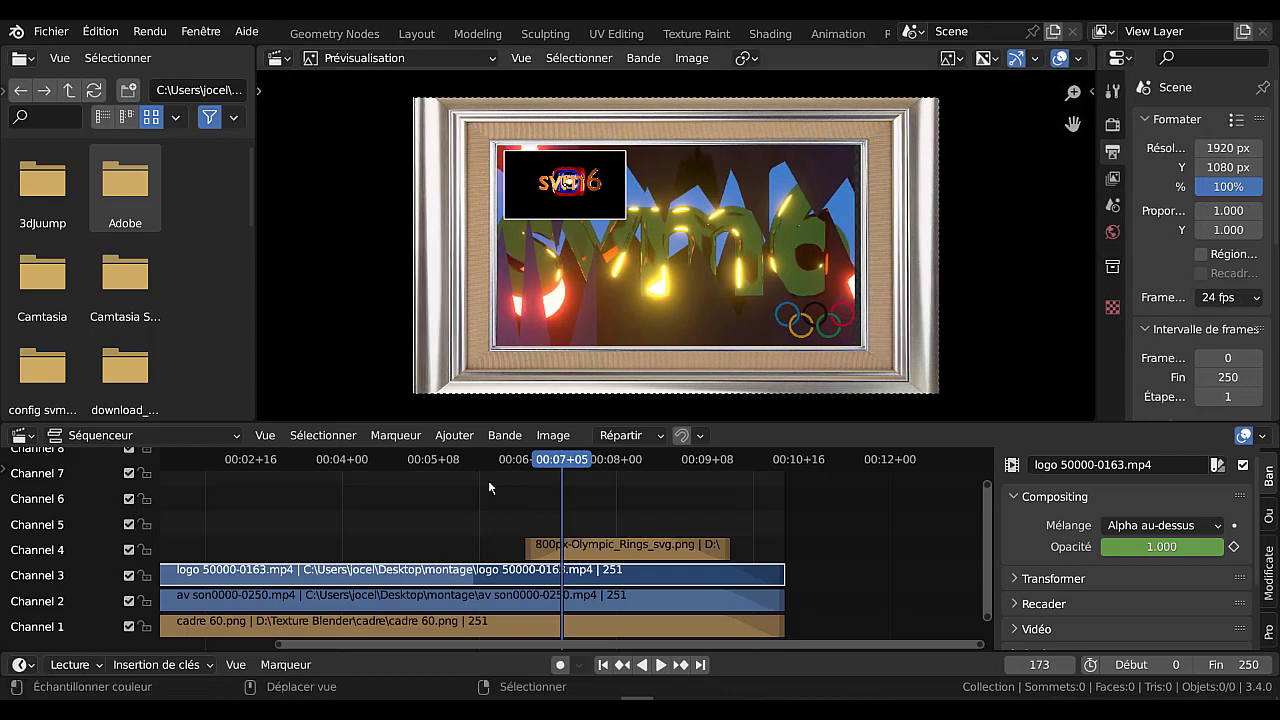
left_click_drag(370, 423, 370, 489)
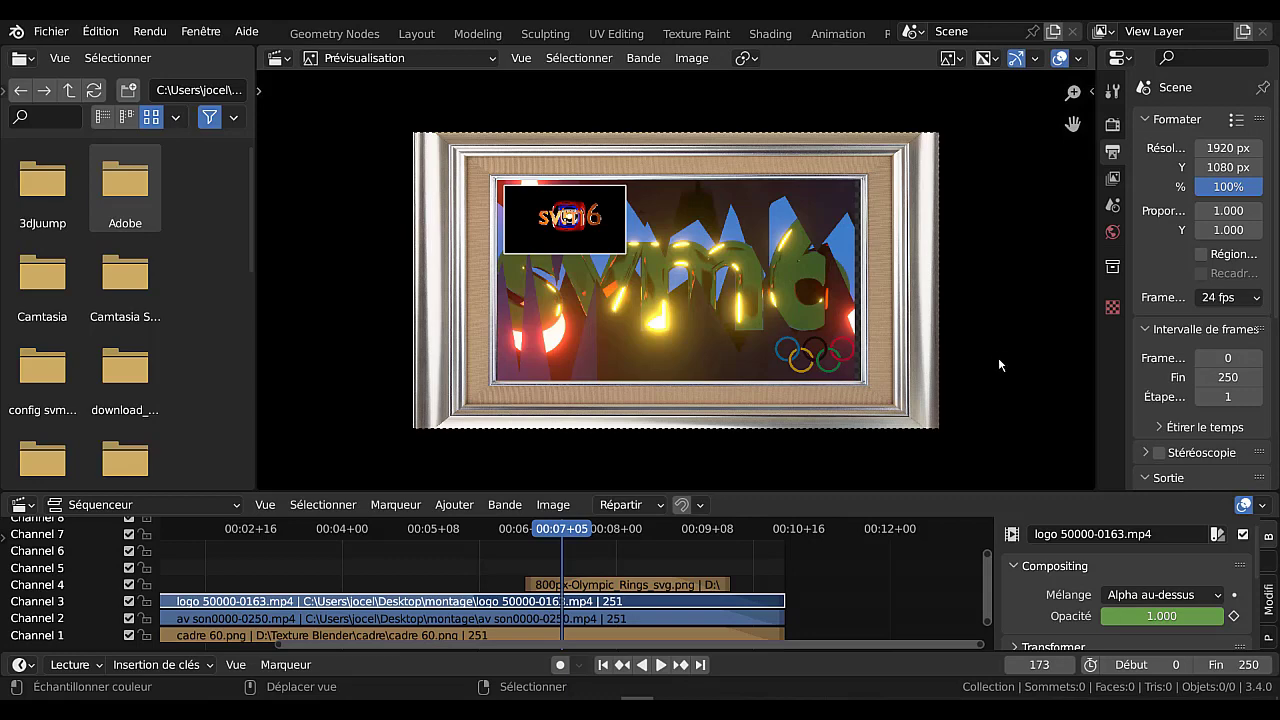
left_click_drag(1107, 333, 1146, 338)
scroll(1054, 356, "down", 2)
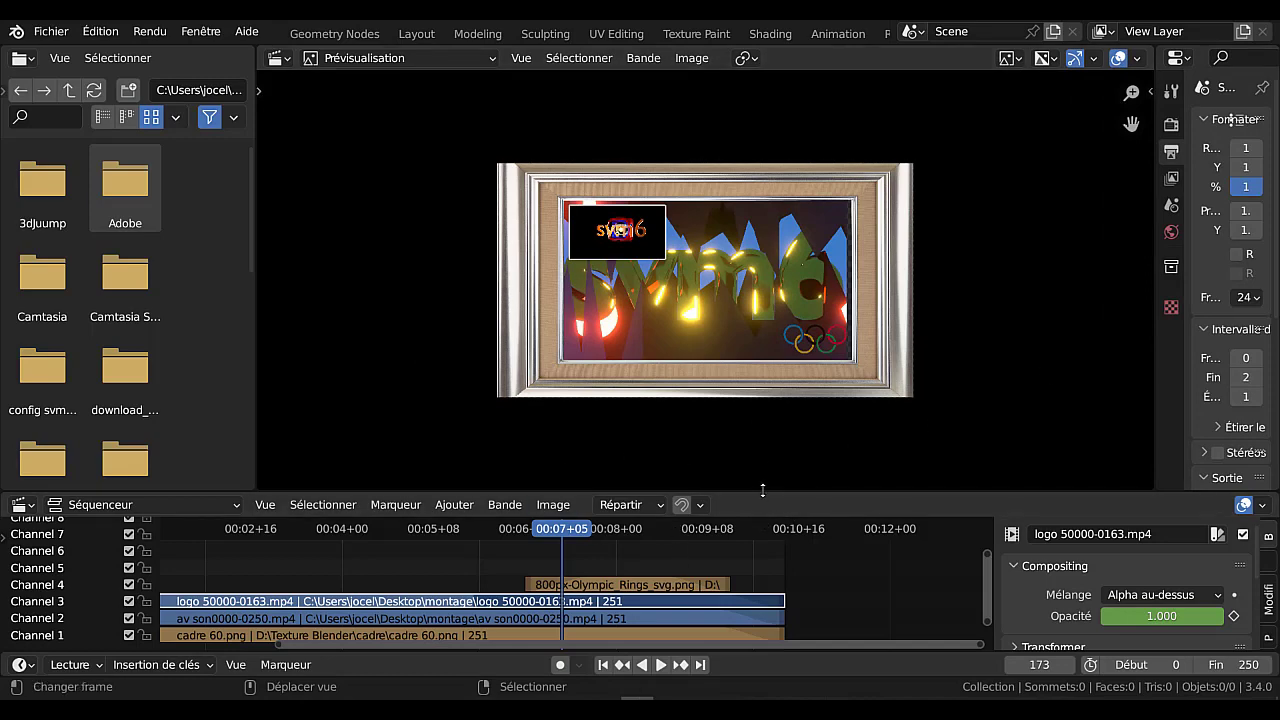
left_click_drag(763, 490, 761, 422)
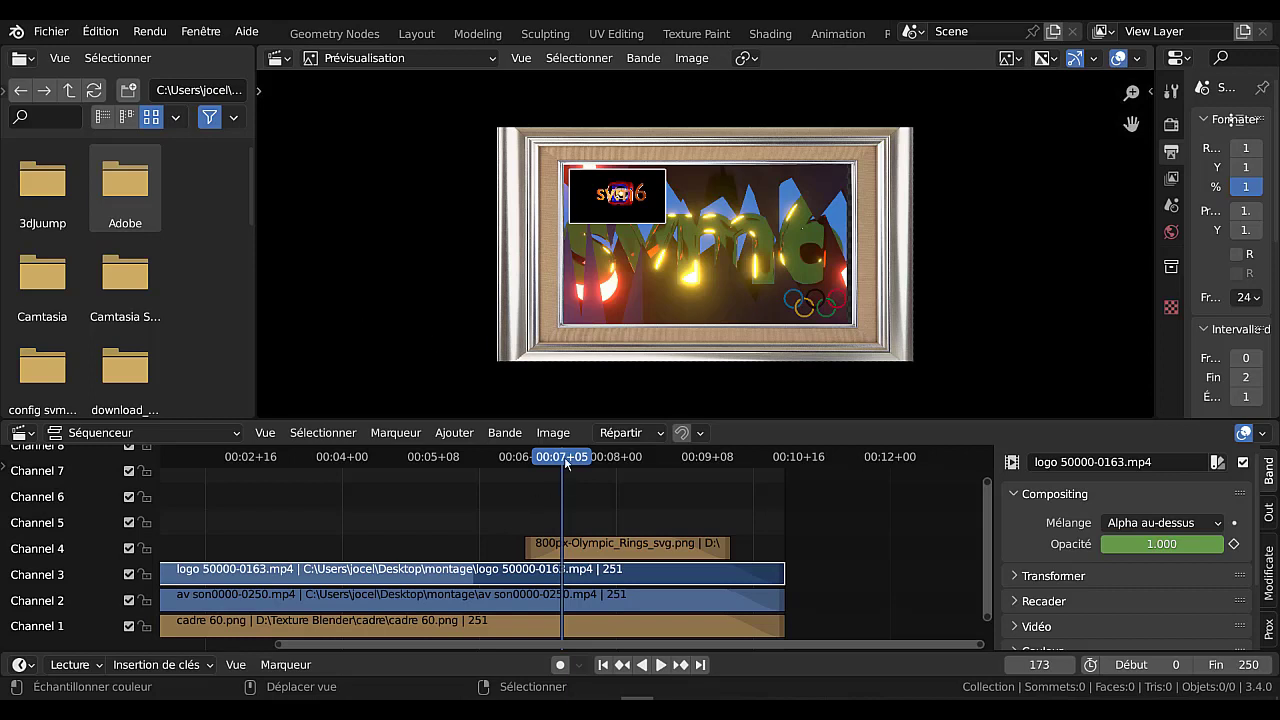
Play the montage from two positions ahead of the Olympic rings strip and stop at frame 100.
left_click(386, 478)
key("space")
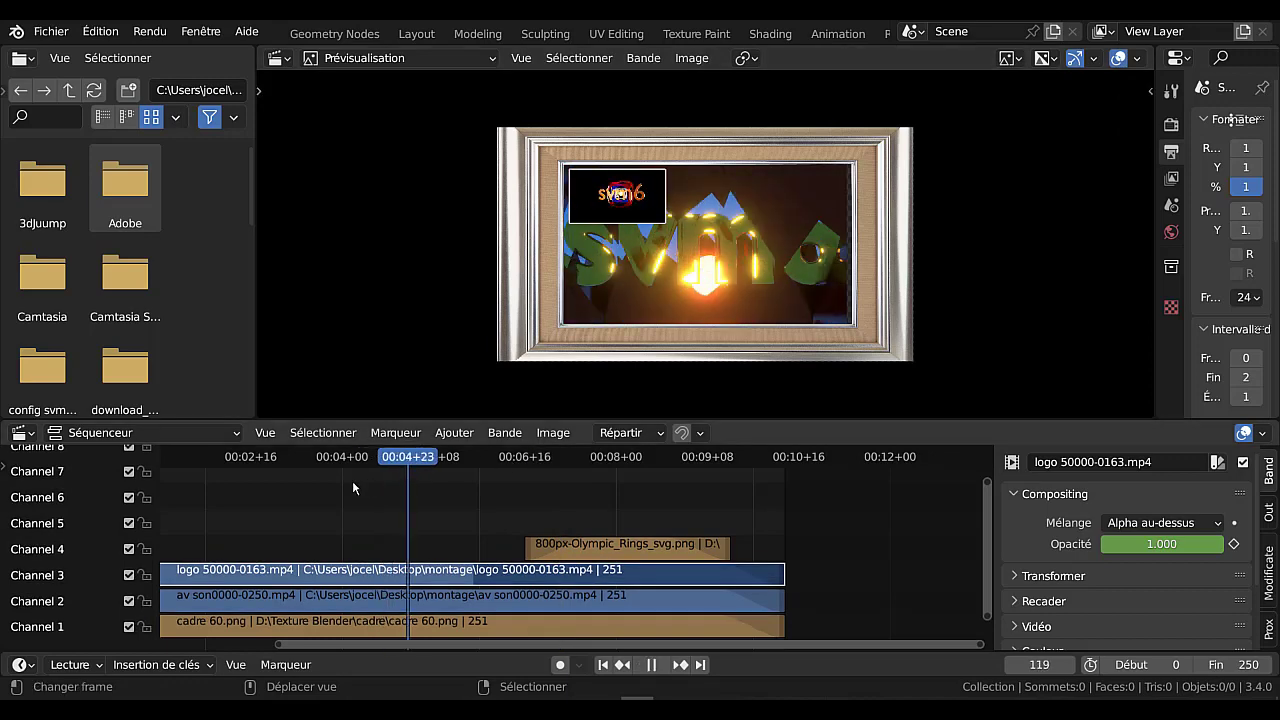
left_click(352, 480)
key("space")
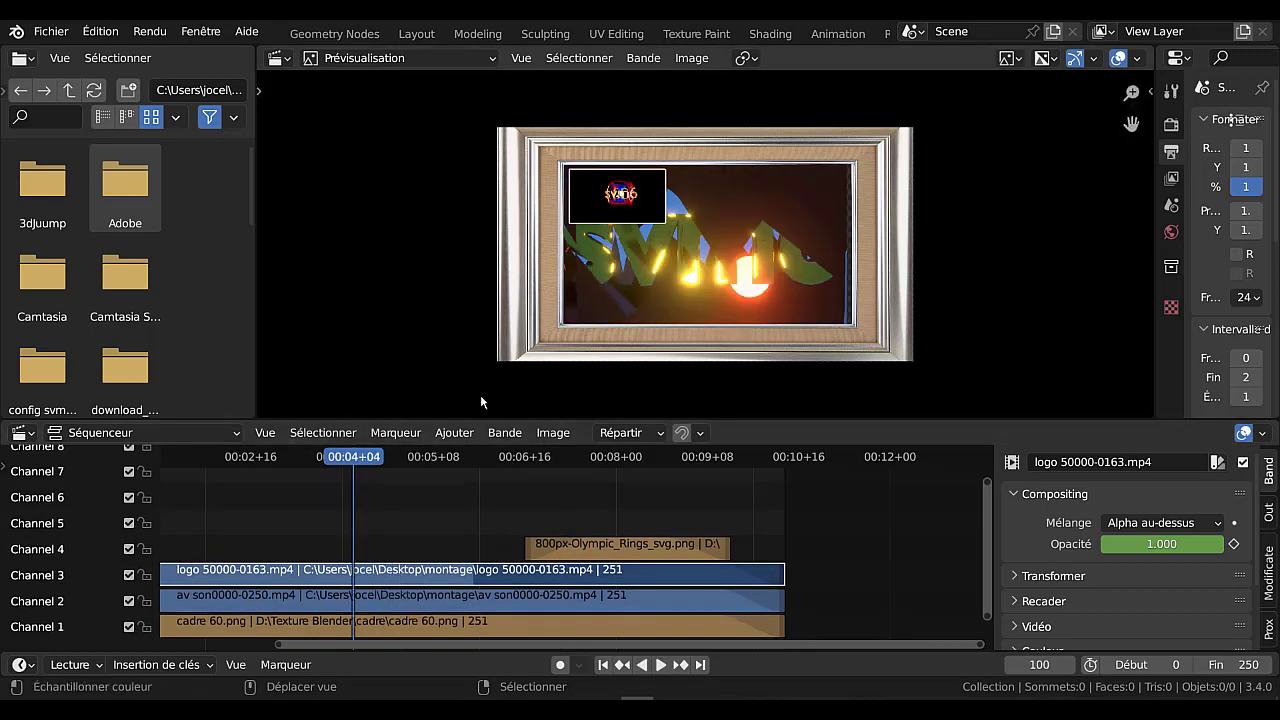
Add Wisp_05.mov from the desktop folder as a video strip starting at frame 45.
left_click(454, 432)
key("ctrl+z")
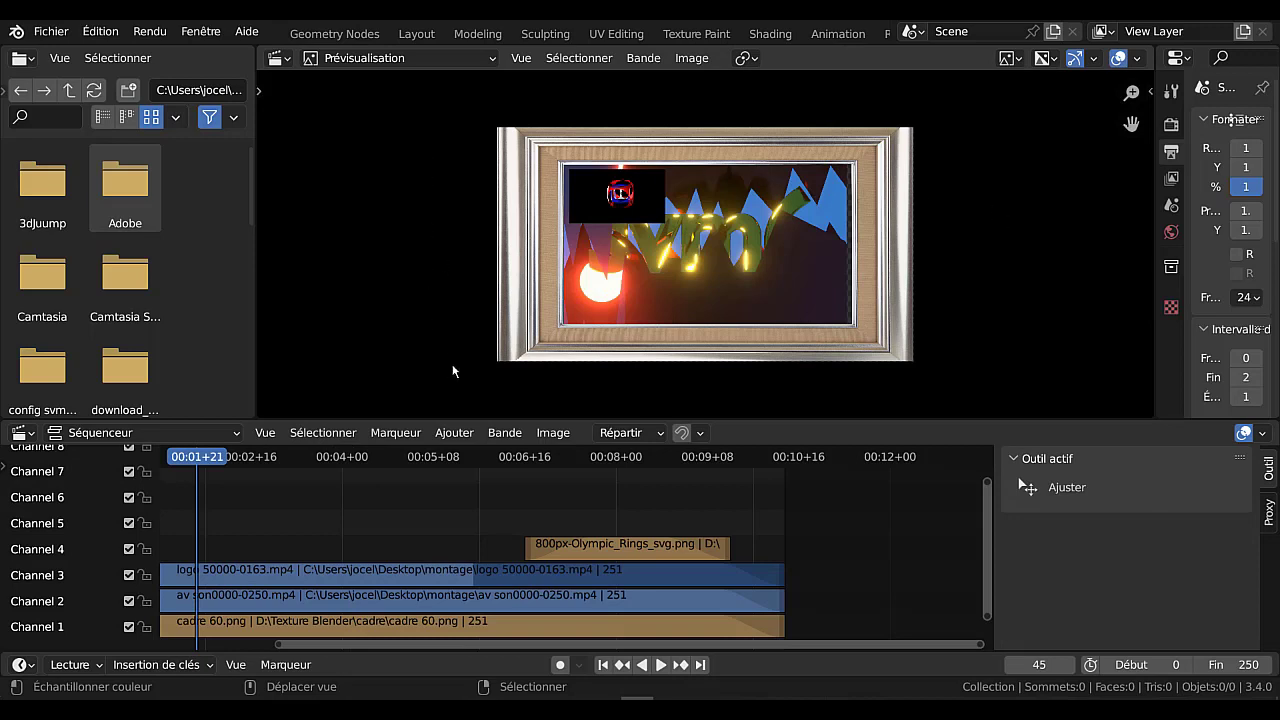
scroll(441, 256, "up", 2)
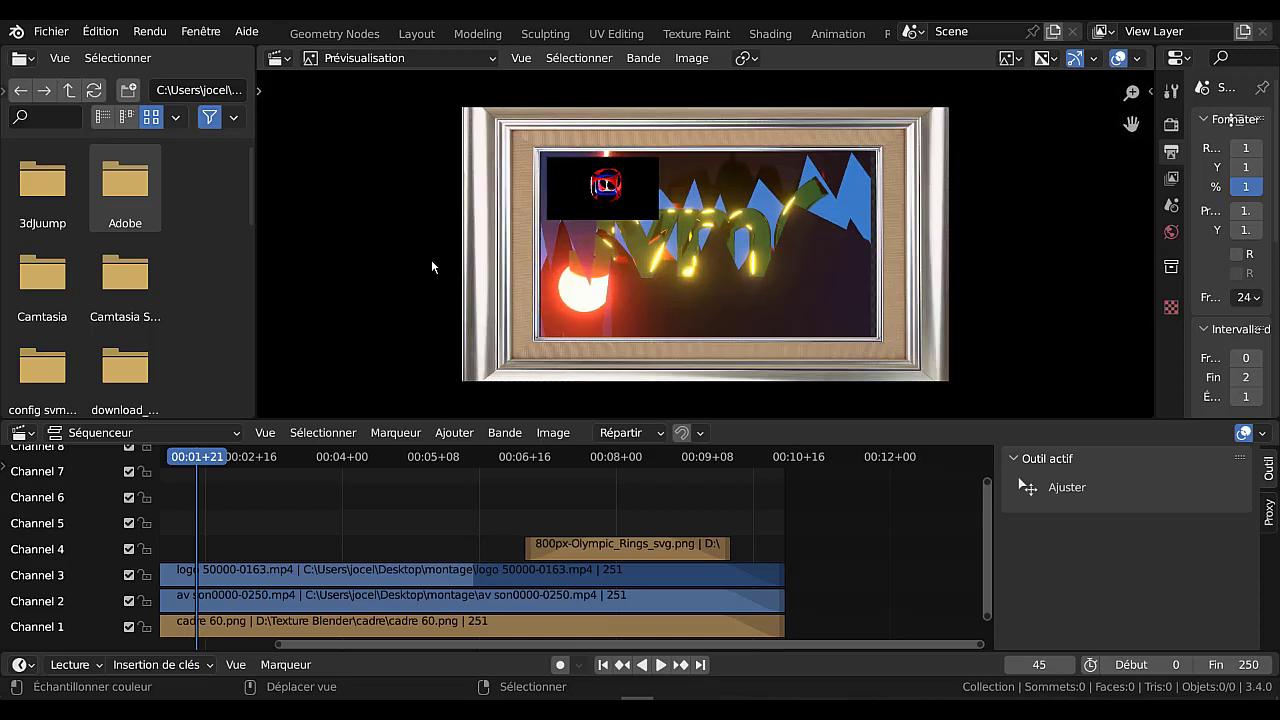
scroll(402, 266, "down", 1)
left_click(470, 433)
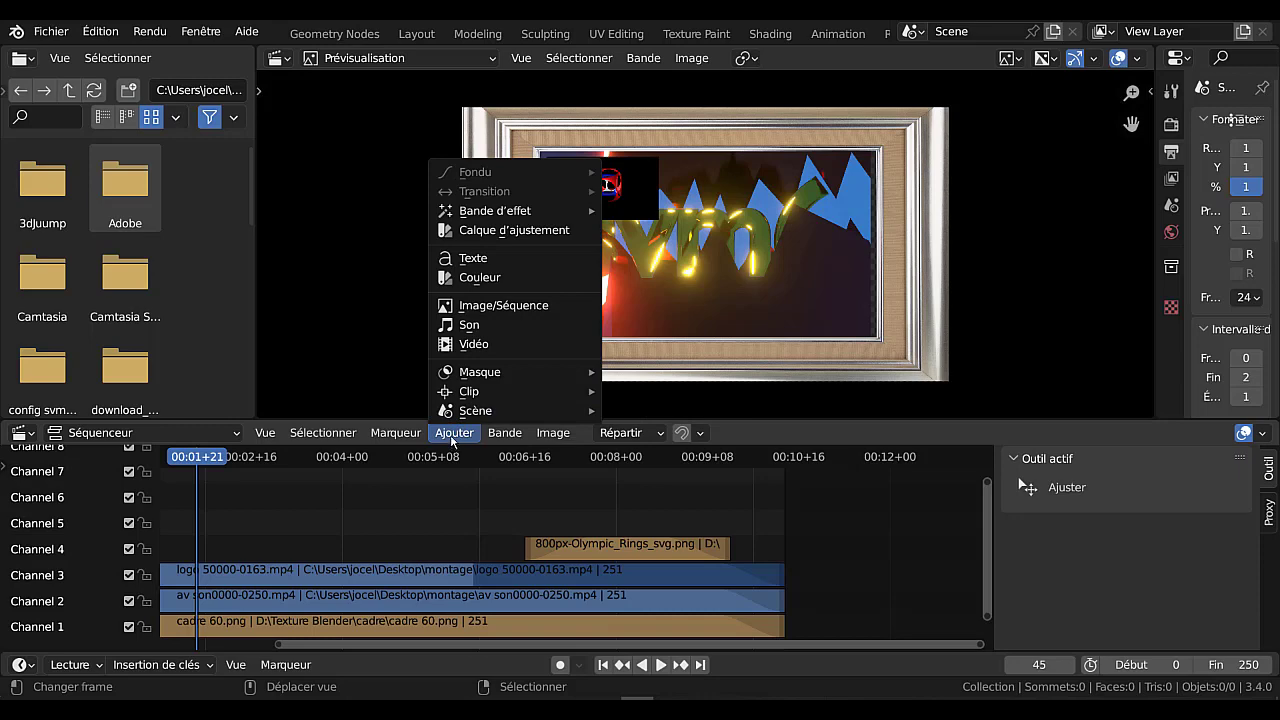
left_click(455, 344)
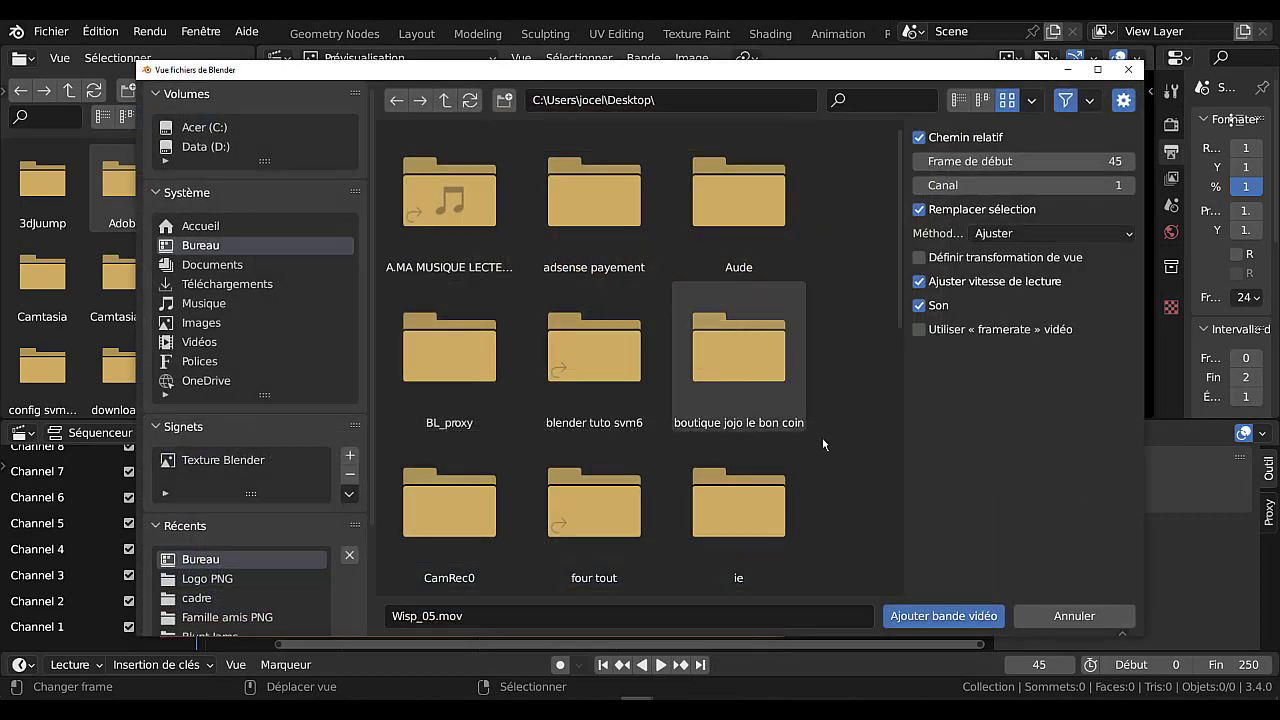
scroll(880, 461, "down", 3)
scroll(880, 461, "down", 5)
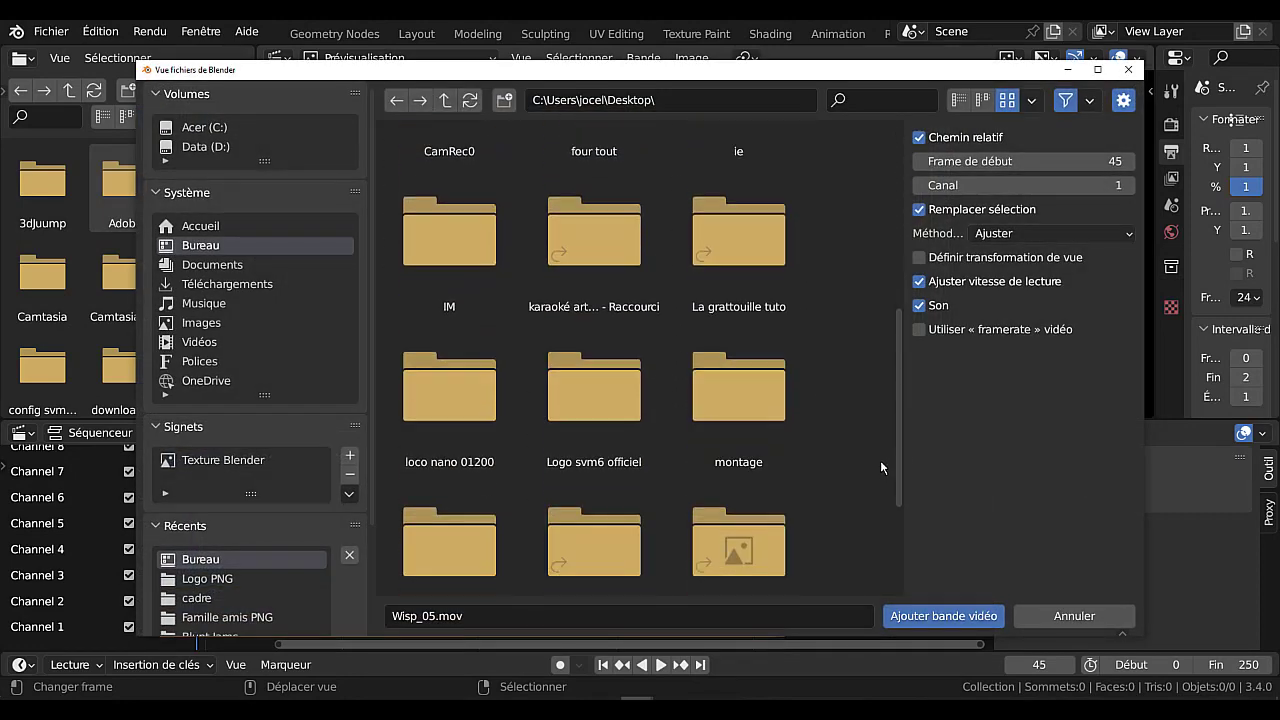
left_click(607, 490)
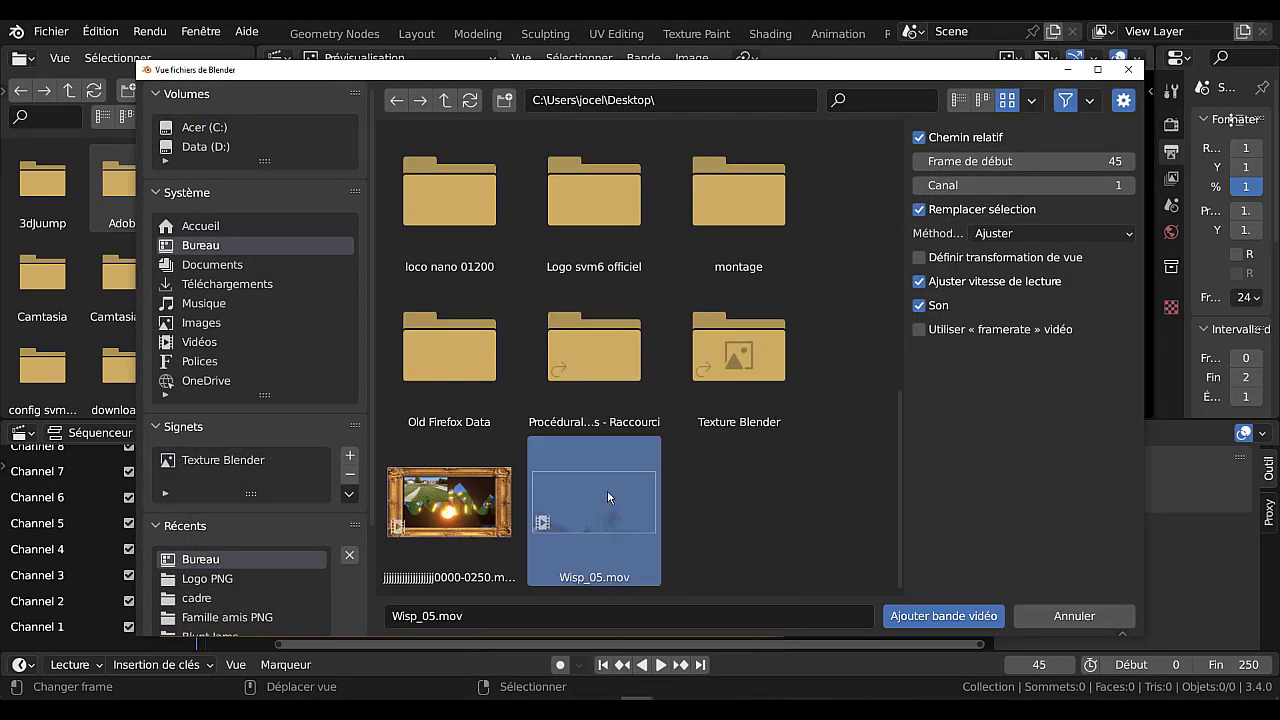
left_click(941, 616)
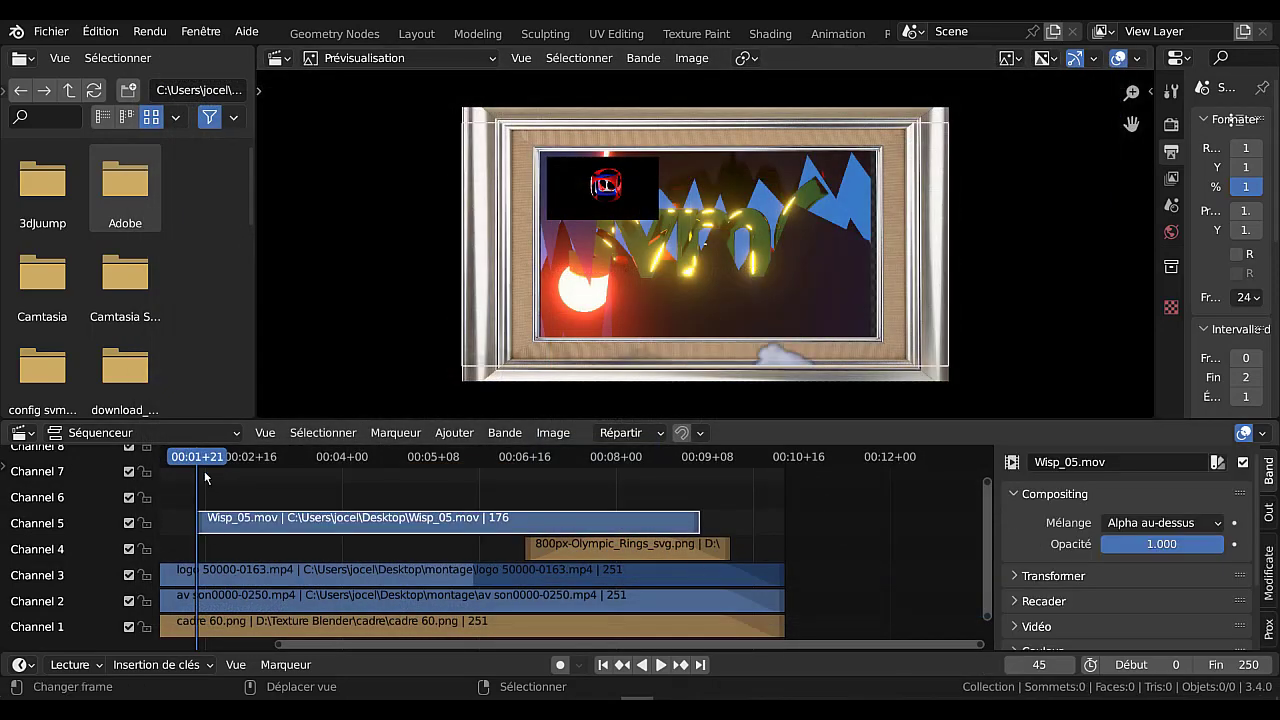
Play the montage from frame 45 through the Wisp_05.mov smoke, scrub back near its start and stop at frame 64.
key("space")
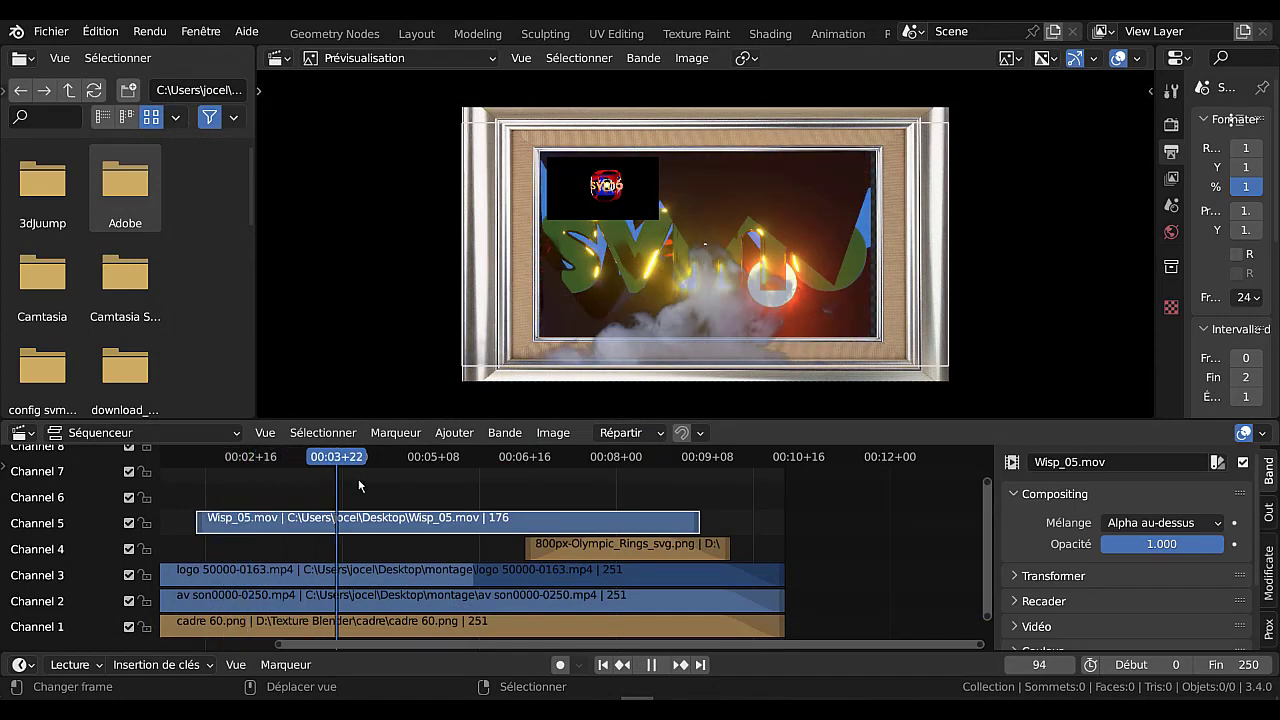
left_click_drag(515, 480, 229, 482)
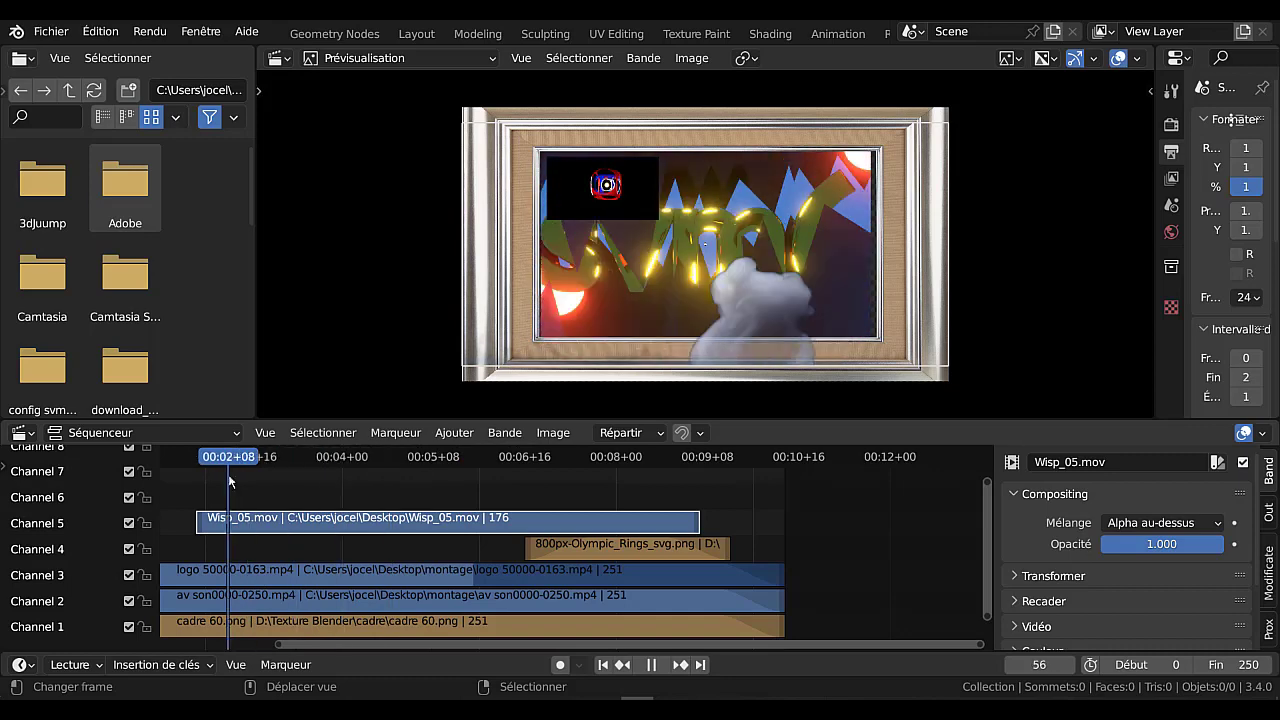
key("space")
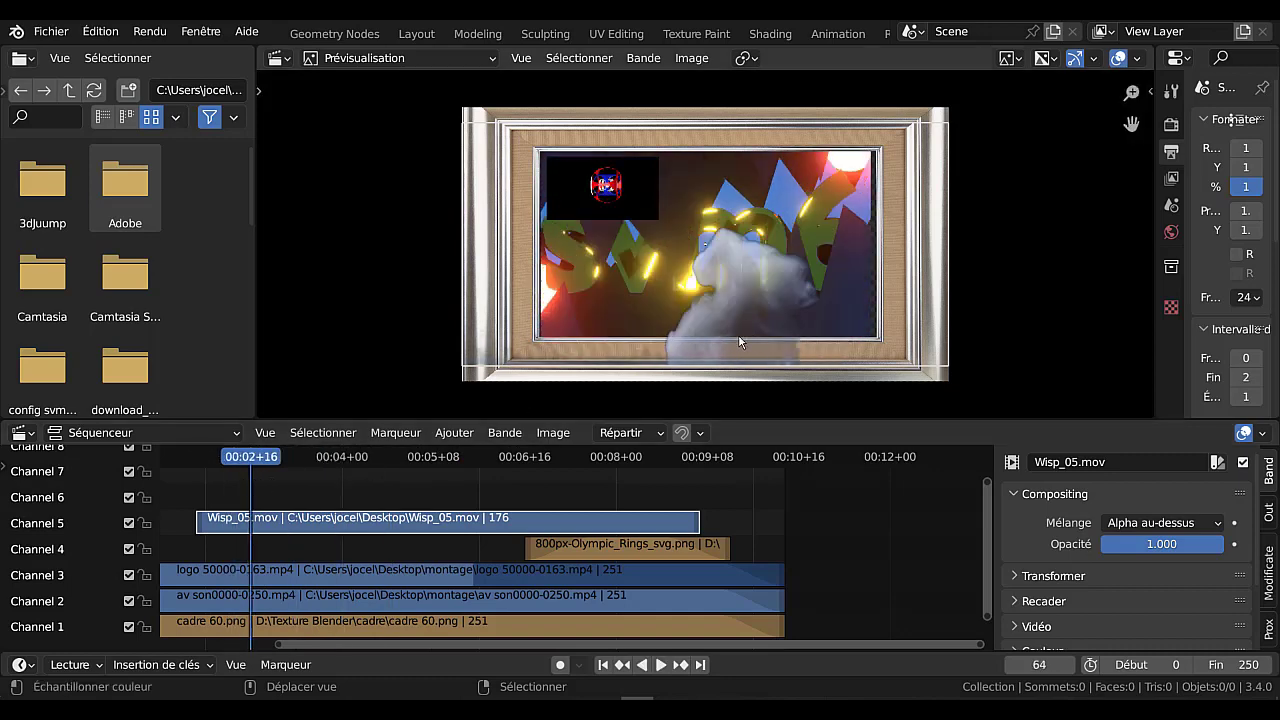
Scale the smoke overlay to under half size, place it in the picture's lower-right corner, and scrub back to frame 37 to check it.
key("g")
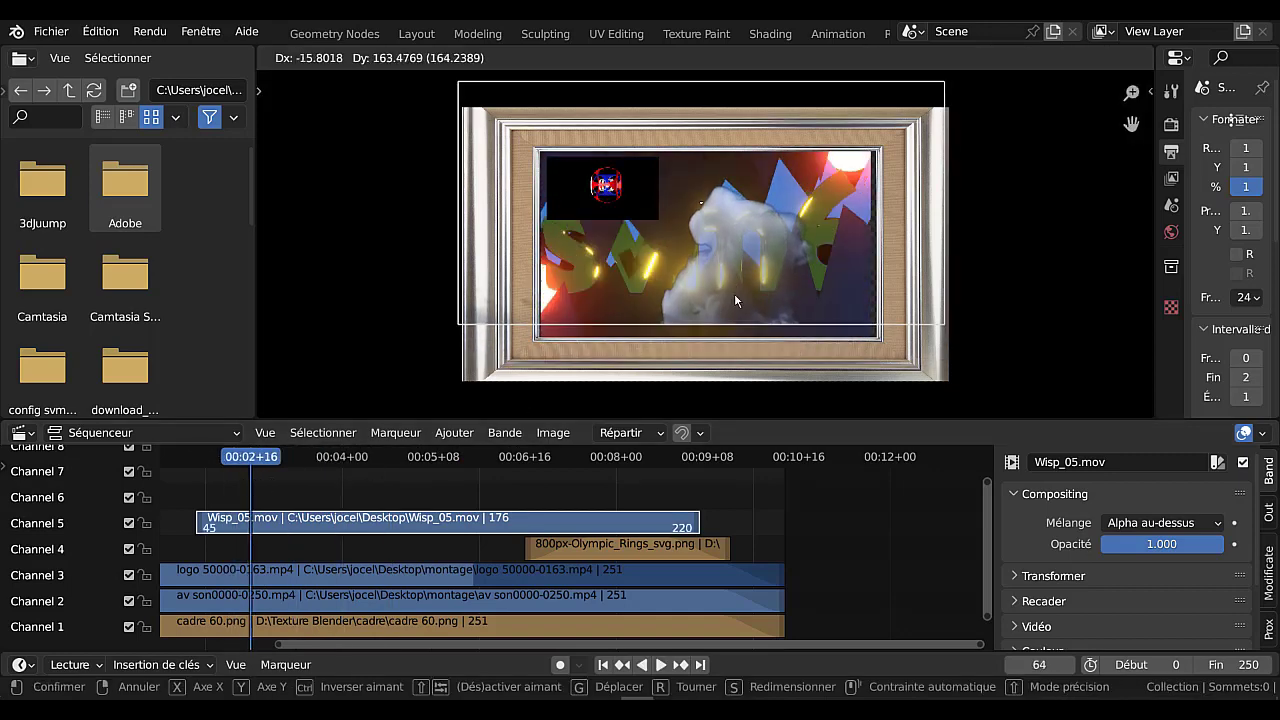
key("s")
left_click(732, 262)
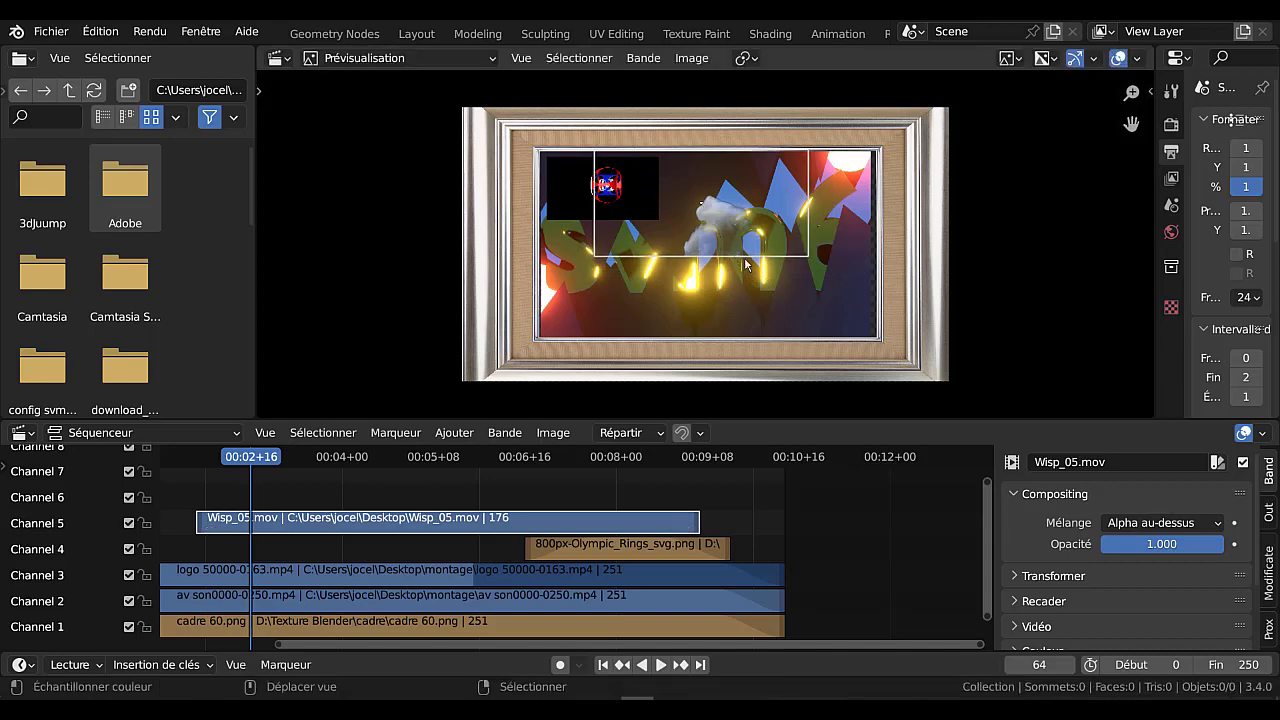
key("g")
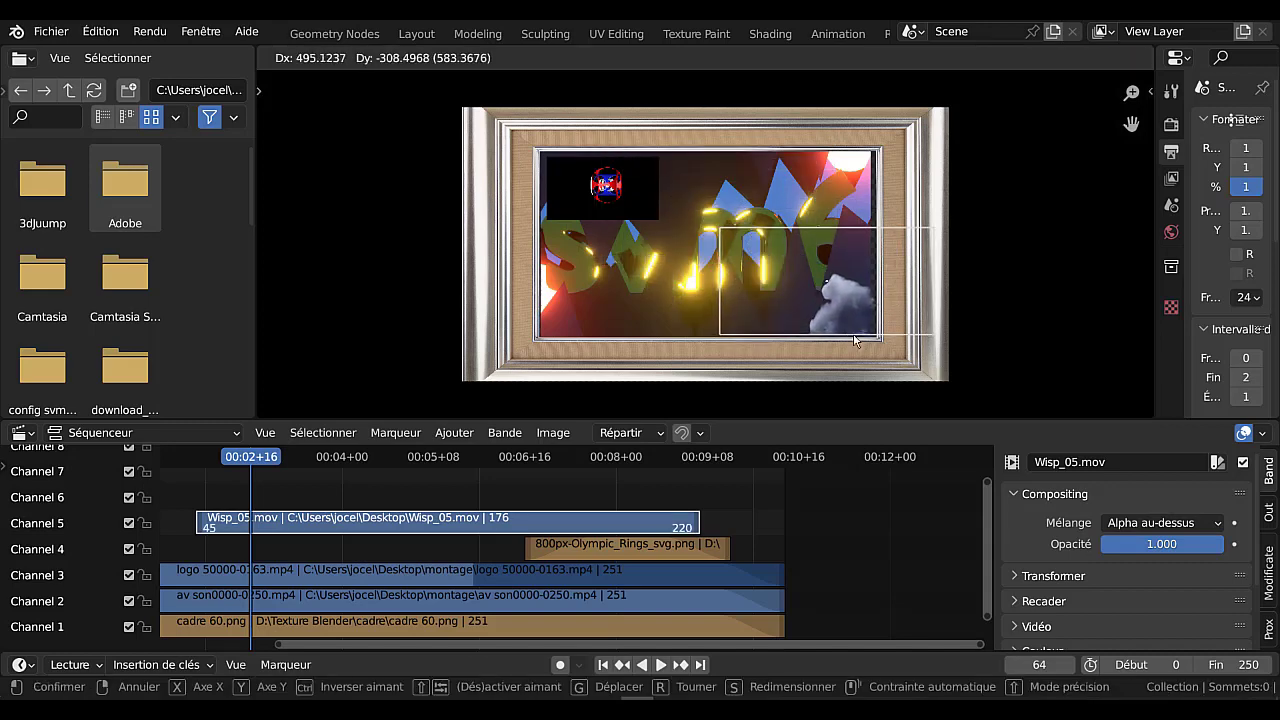
left_click(857, 340)
left_click_drag(254, 450, 173, 487)
left_click_drag(340, 506, 175, 511)
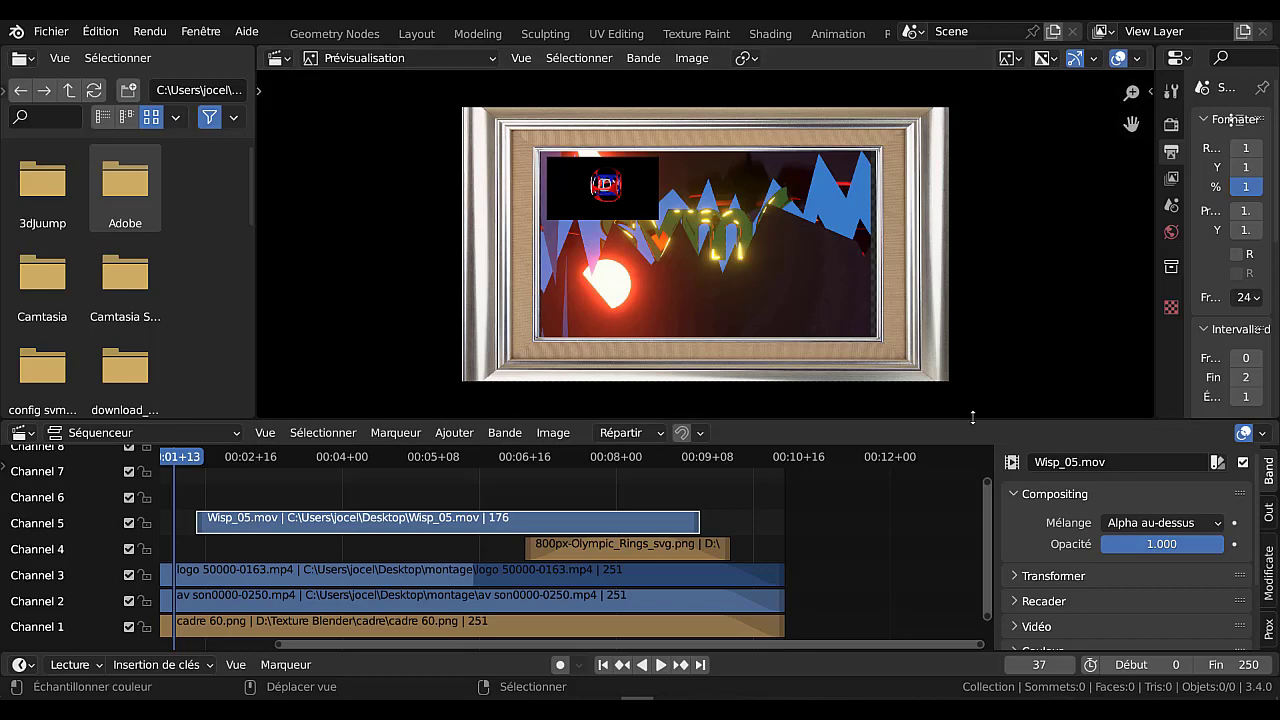
Make the preview area slightly taller and widen the scene properties until the resolution and frame-range values are readable, keeping all used strip channels in view.
left_click_drag(972, 417, 972, 482)
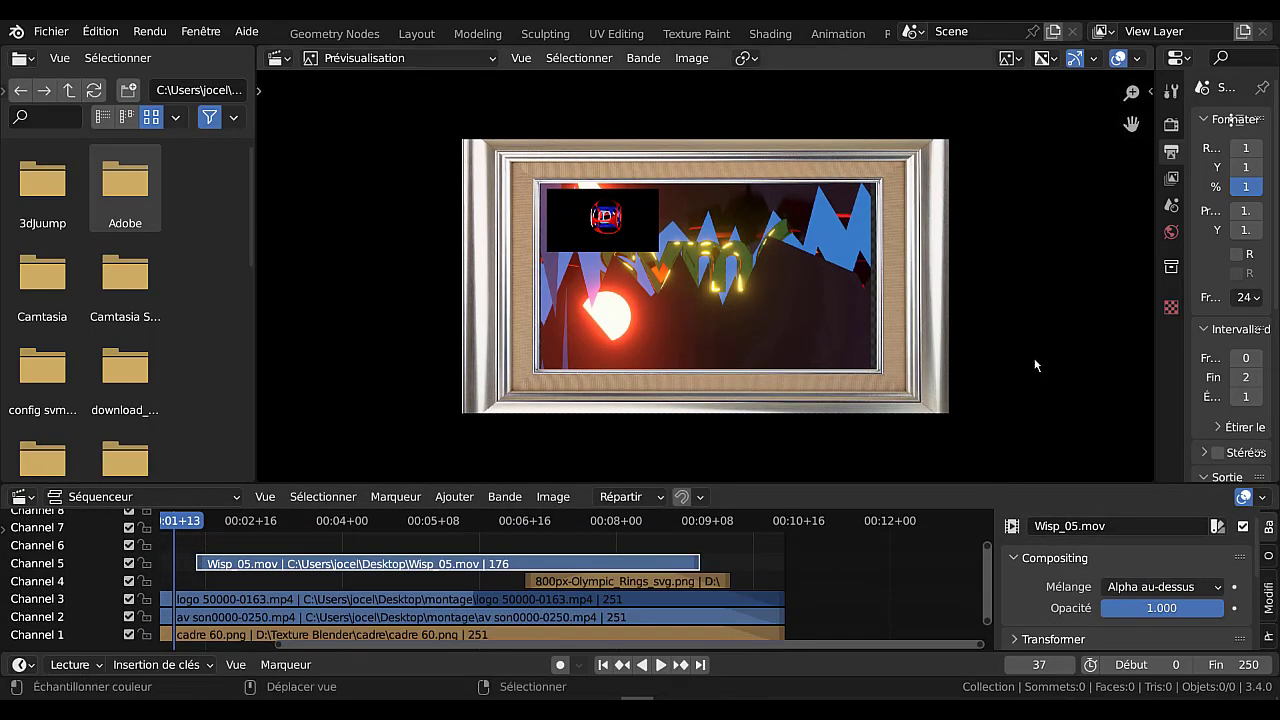
scroll(1040, 352, "up", 1)
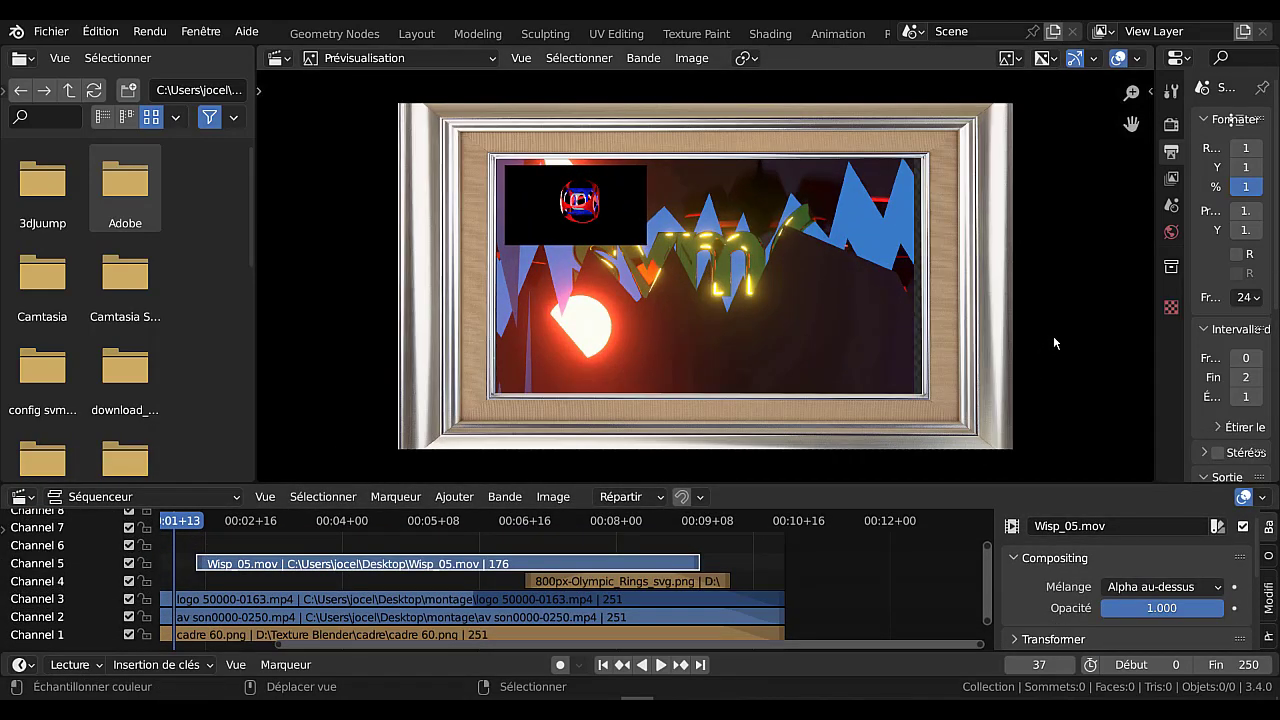
left_click_drag(1152, 350, 1102, 352)
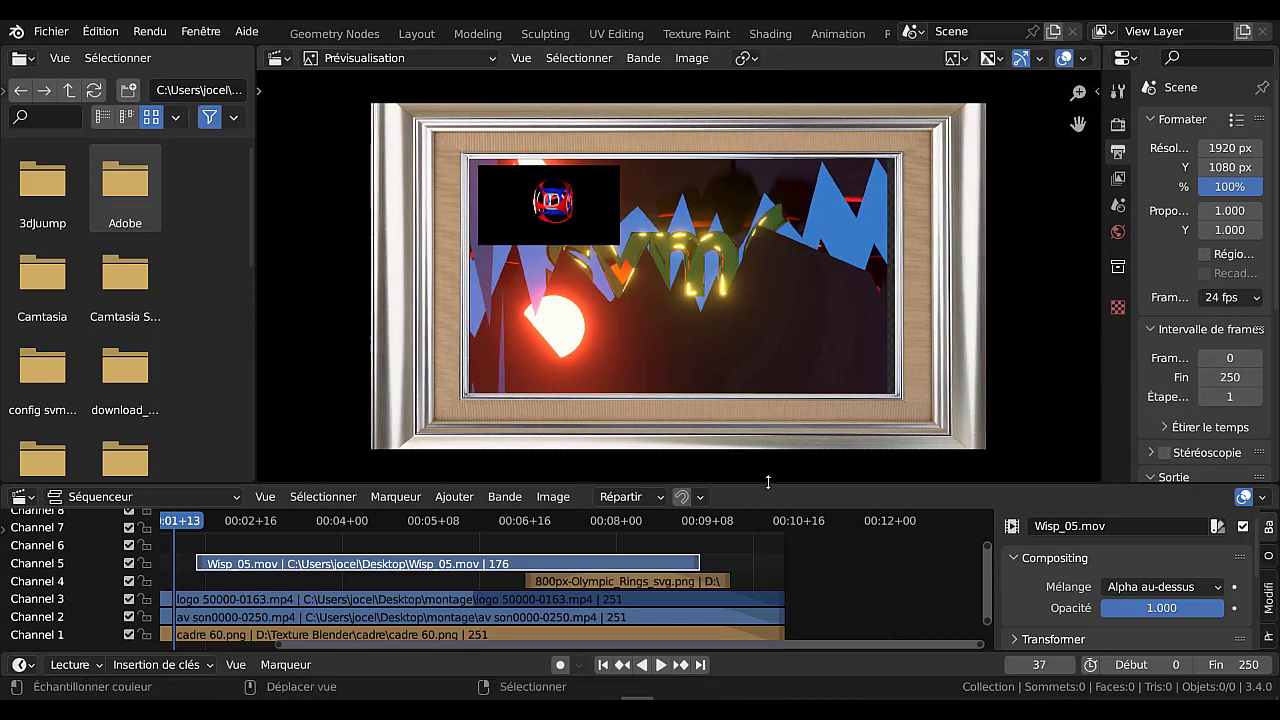
mouse_move(769, 483)
left_mouse_down()
mouse_move(768, 458)
mouse_move(779, 465)
left_mouse_up()
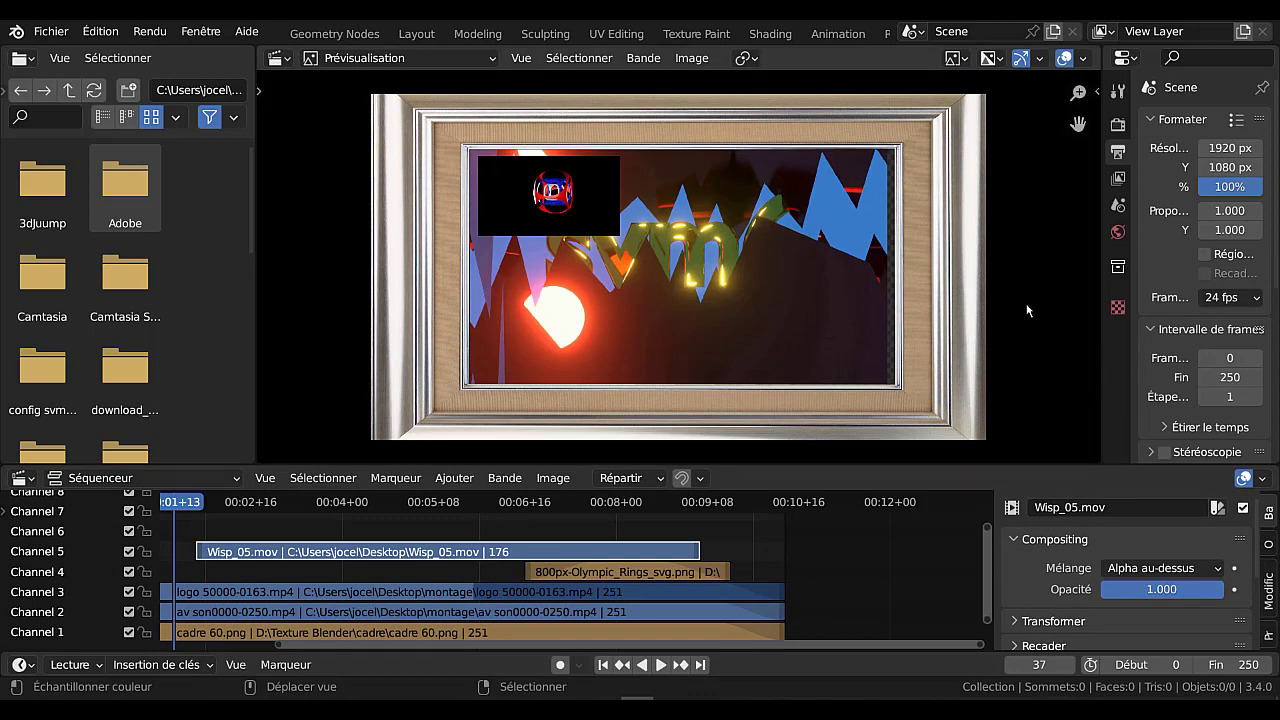
left_click_drag(1101, 334, 1107, 338)
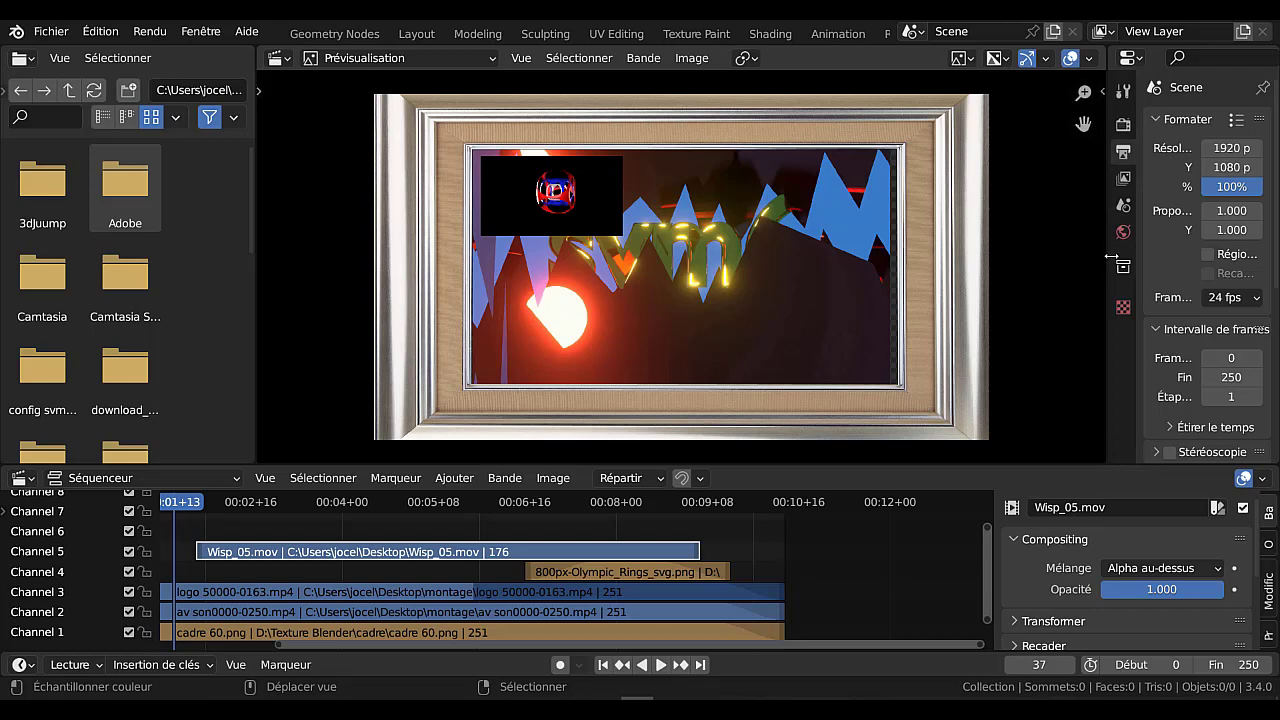
mouse_move(1107, 254)
left_mouse_down()
mouse_move(1157, 254)
mouse_move(1104, 258)
left_mouse_up()
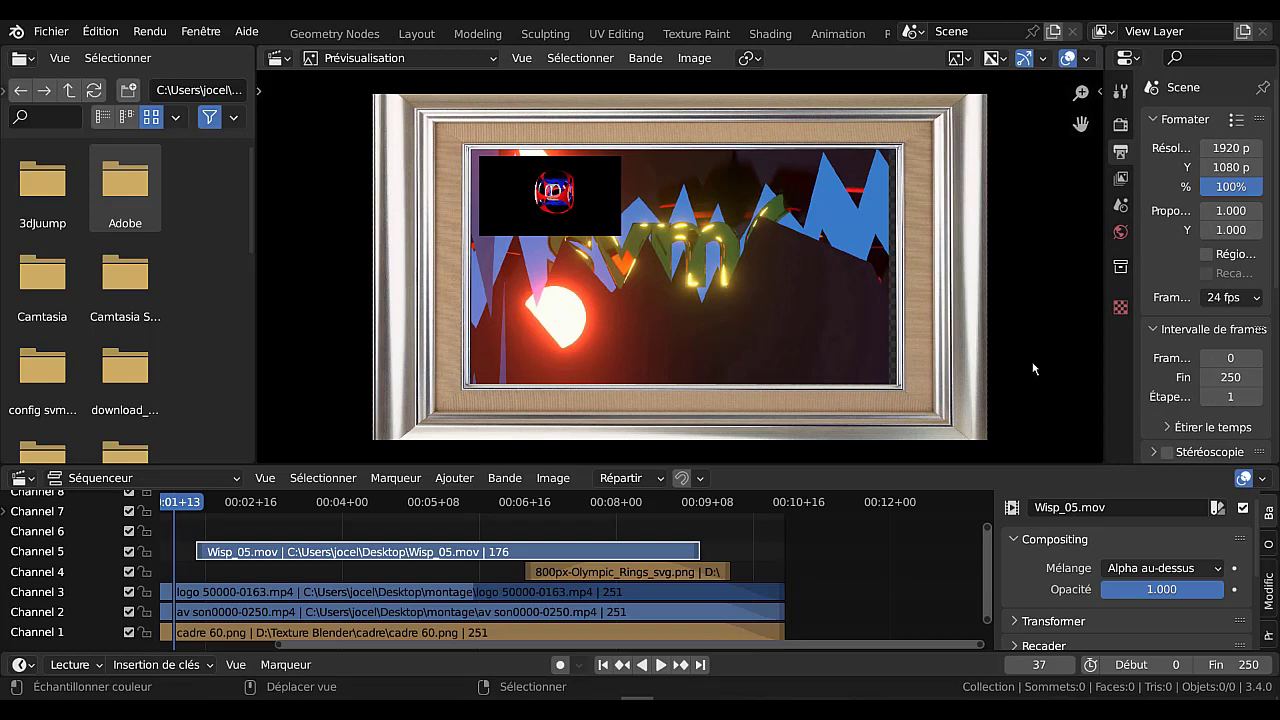
left_click_drag(1104, 344, 1130, 346)
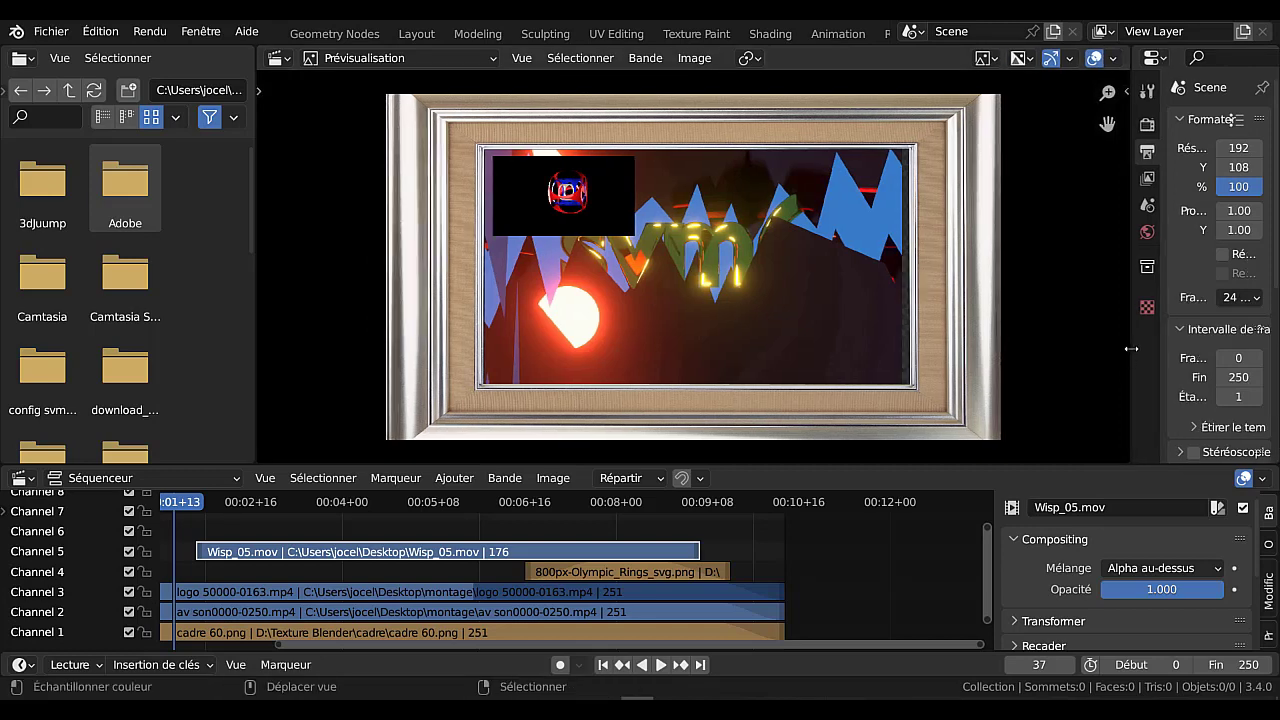
left_click_drag(1131, 348, 1034, 352)
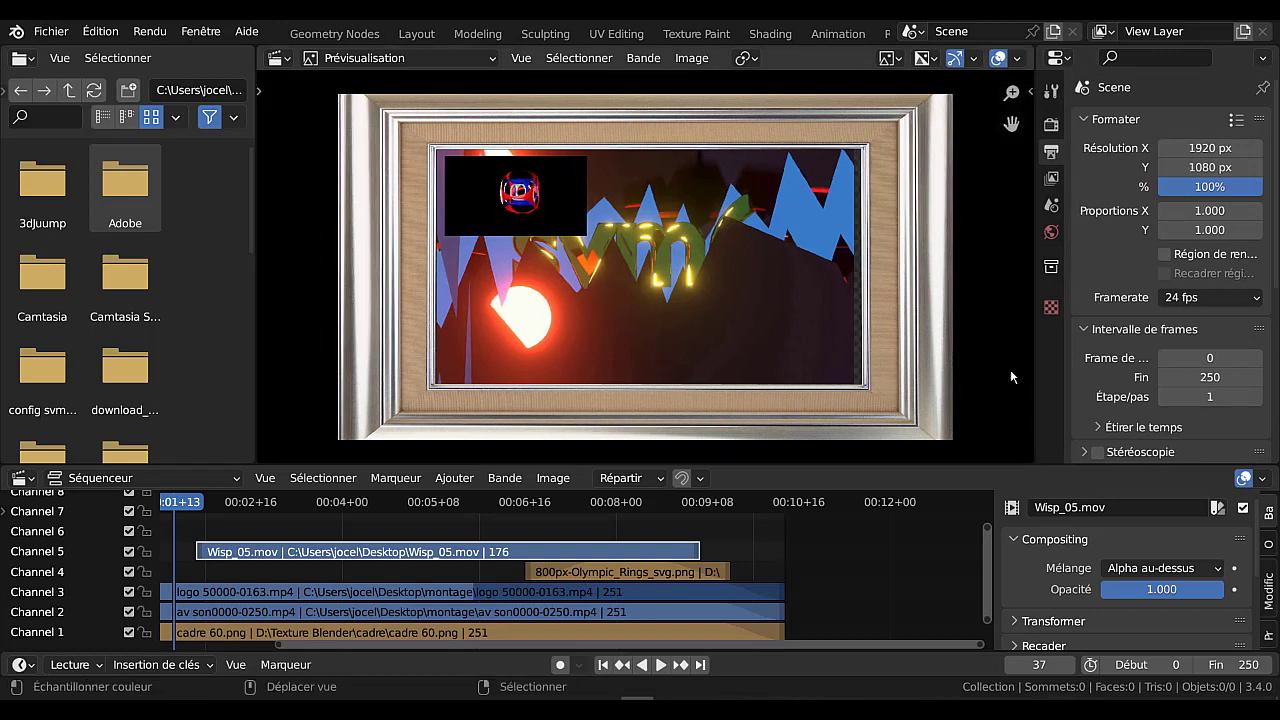
left_click_drag(1034, 364, 1082, 366)
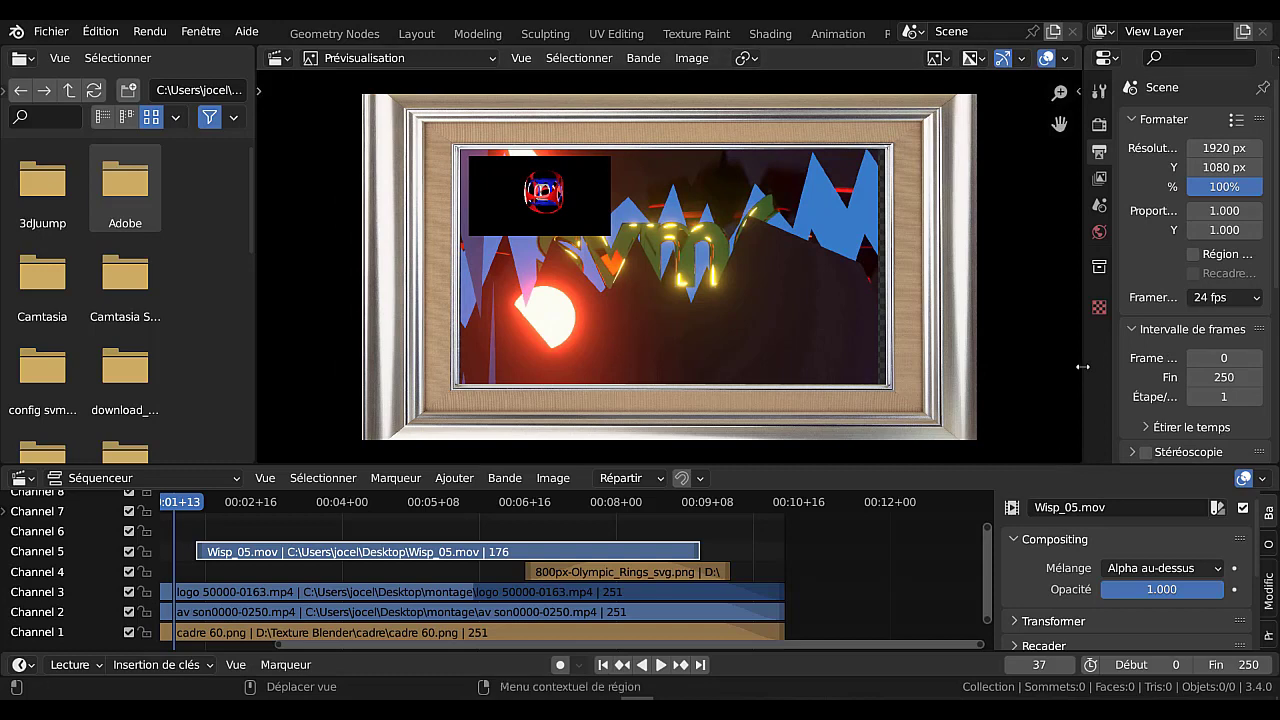
mouse_move(1082, 368)
left_mouse_down()
mouse_move(1049, 374)
mouse_move(1063, 374)
left_mouse_up()
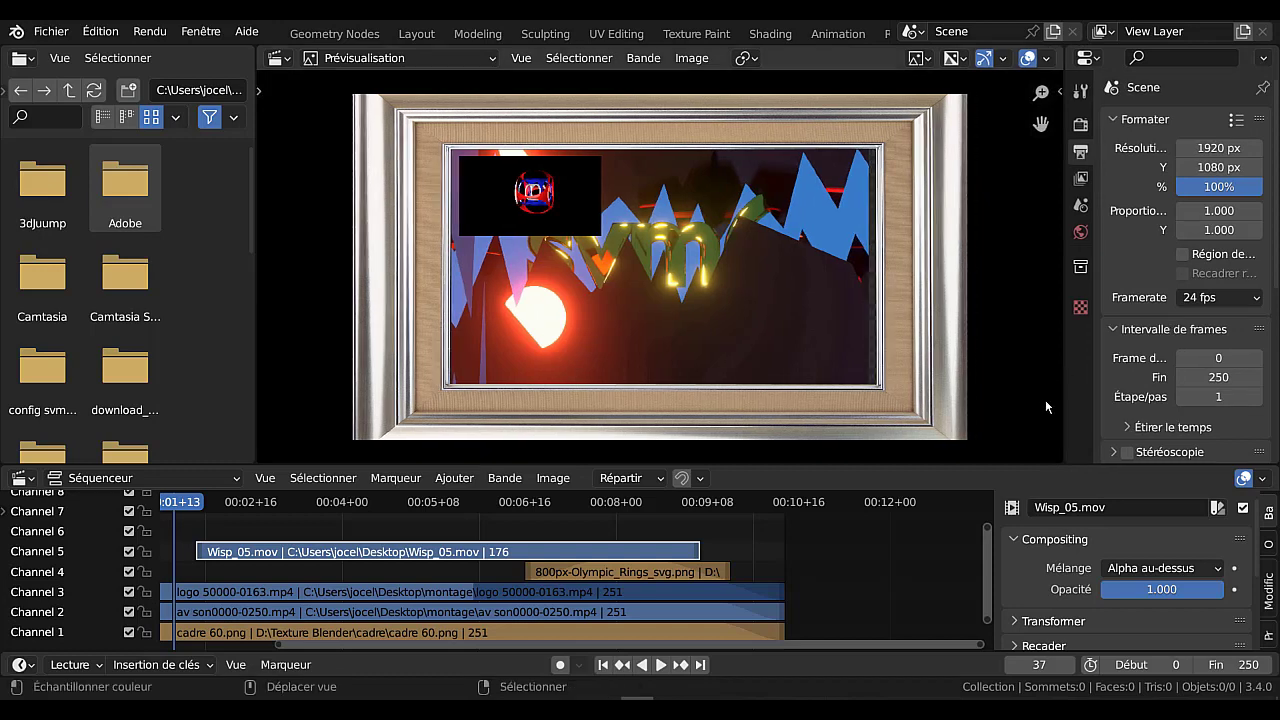
left_click_drag(1008, 463, 1009, 441)
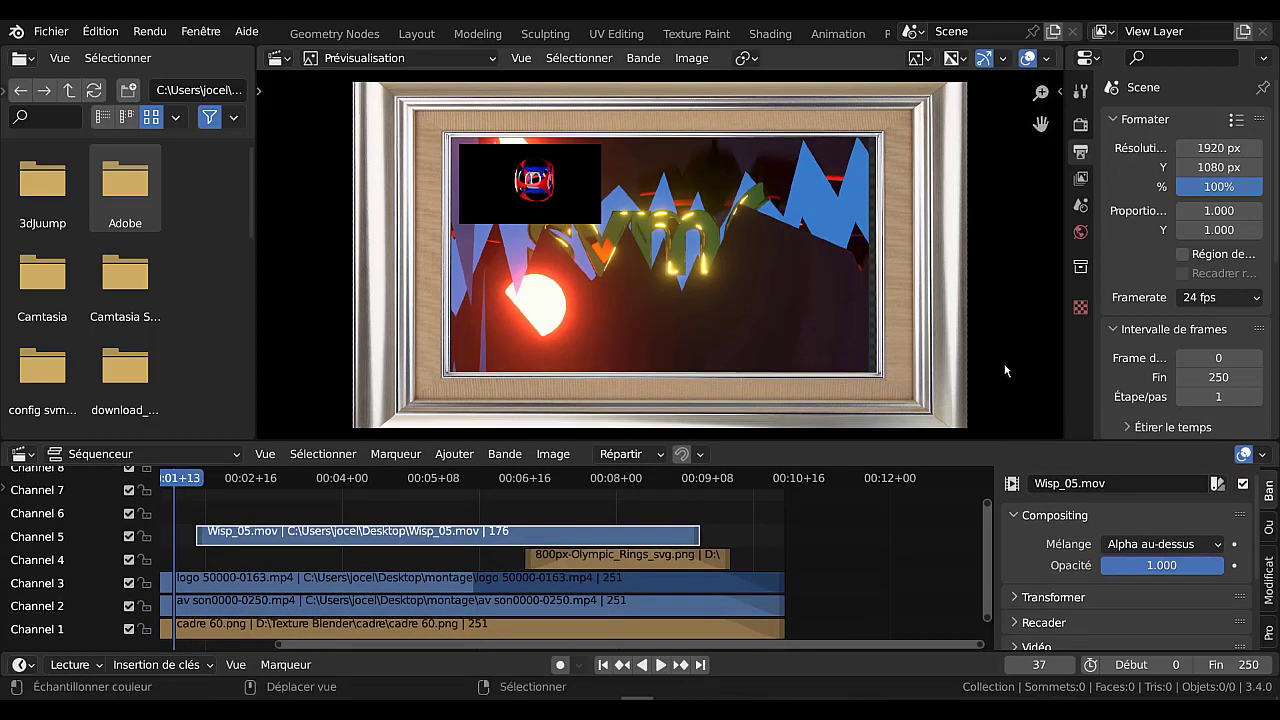